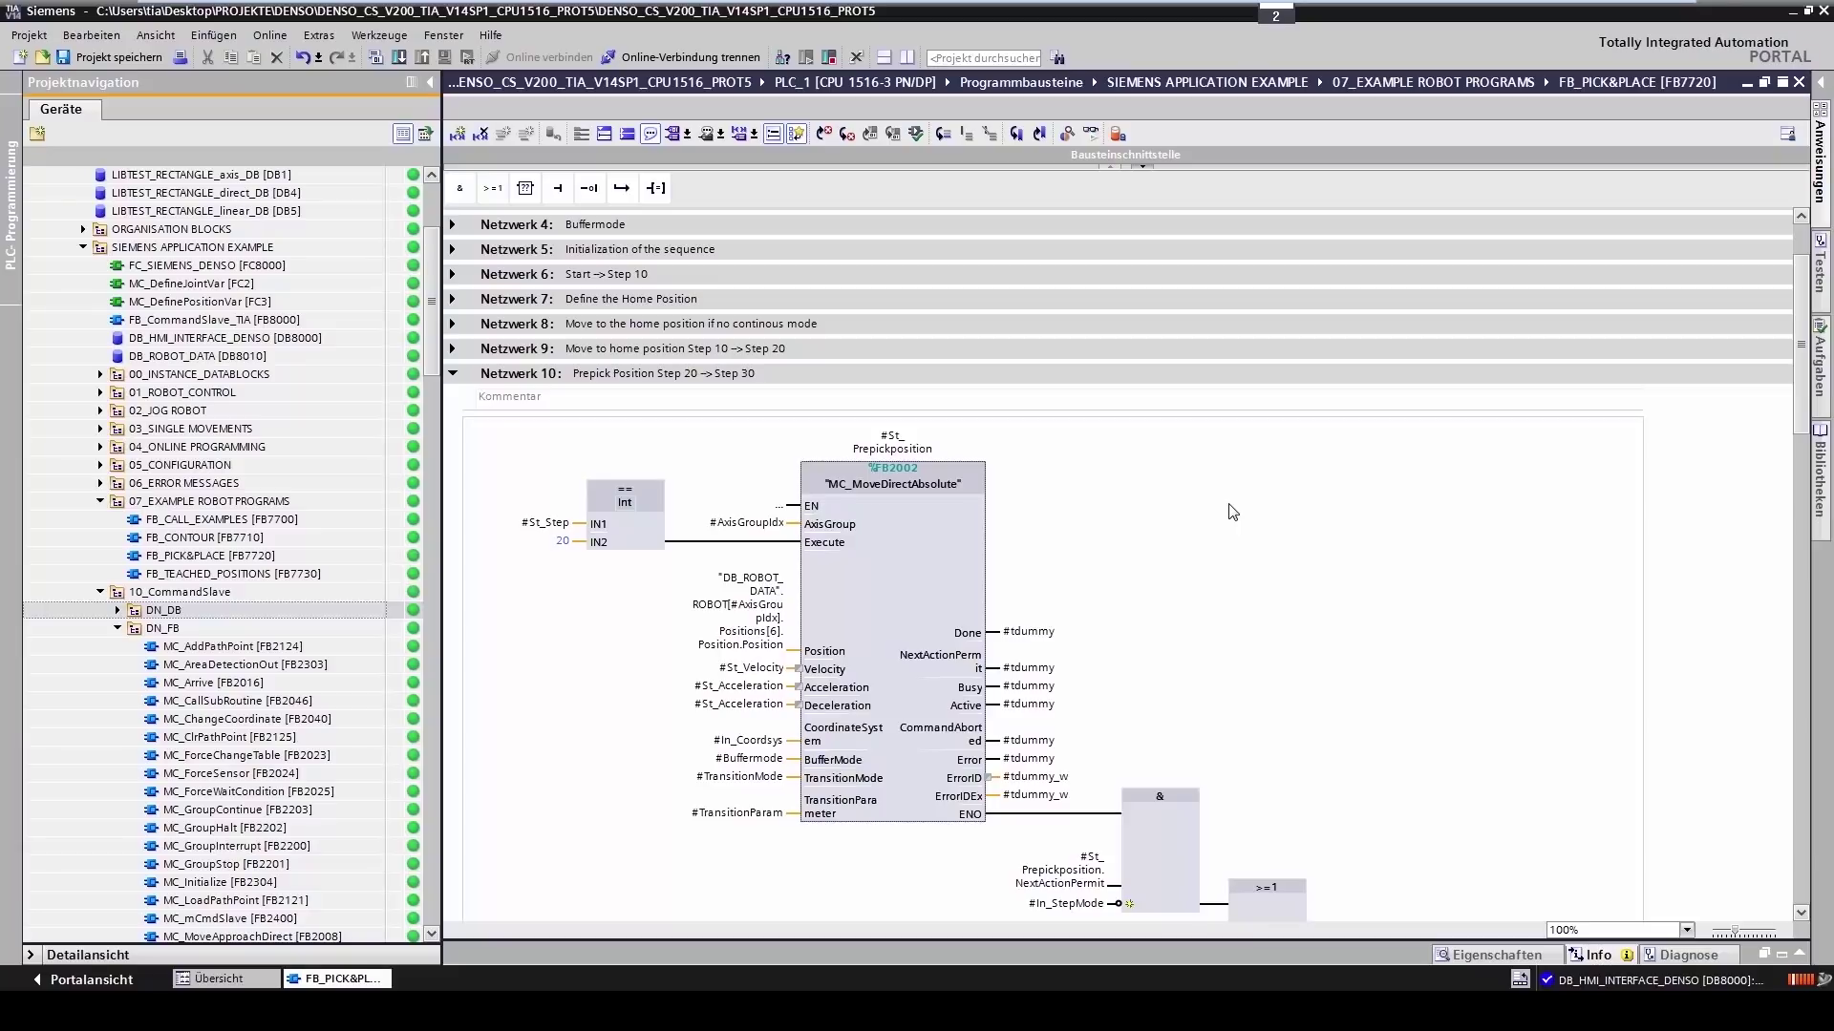
Step: Switch Robot Power on until the robot is ready to move, then open the Work configuration page for 'base 1'
scroll(1232, 513, down, 3)
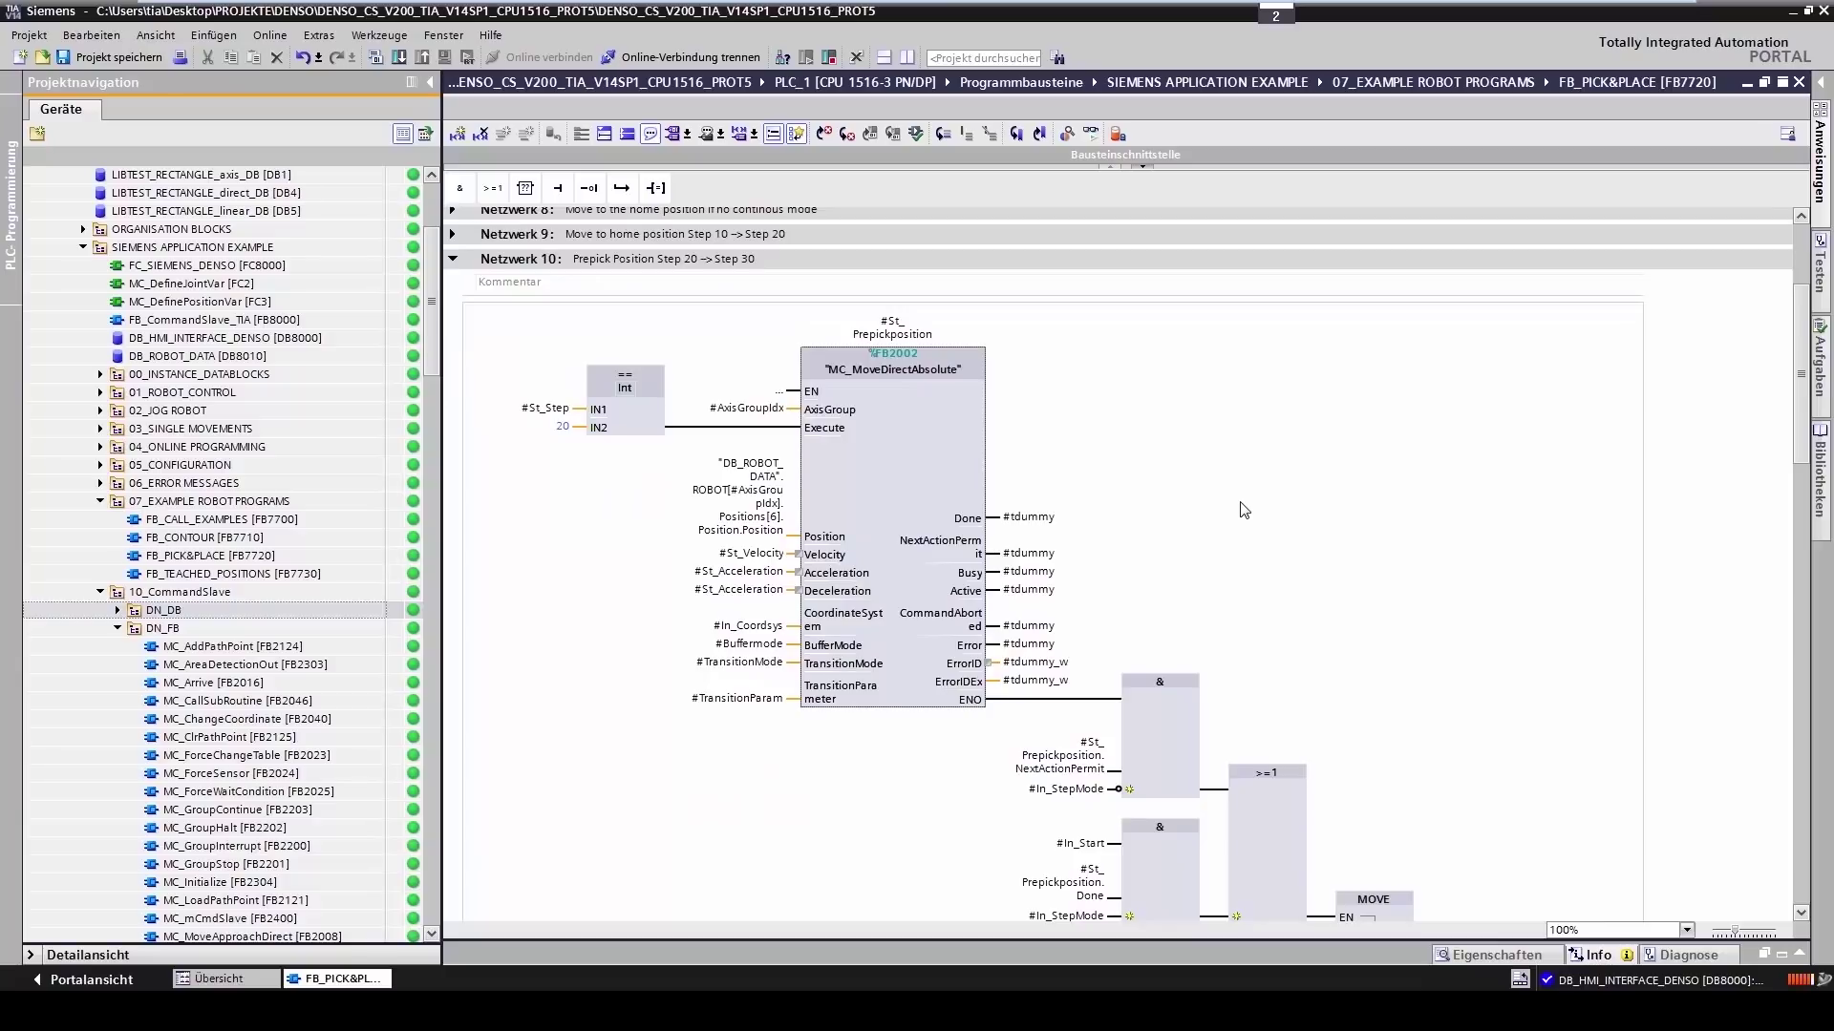
scroll(1239, 509, down, 12)
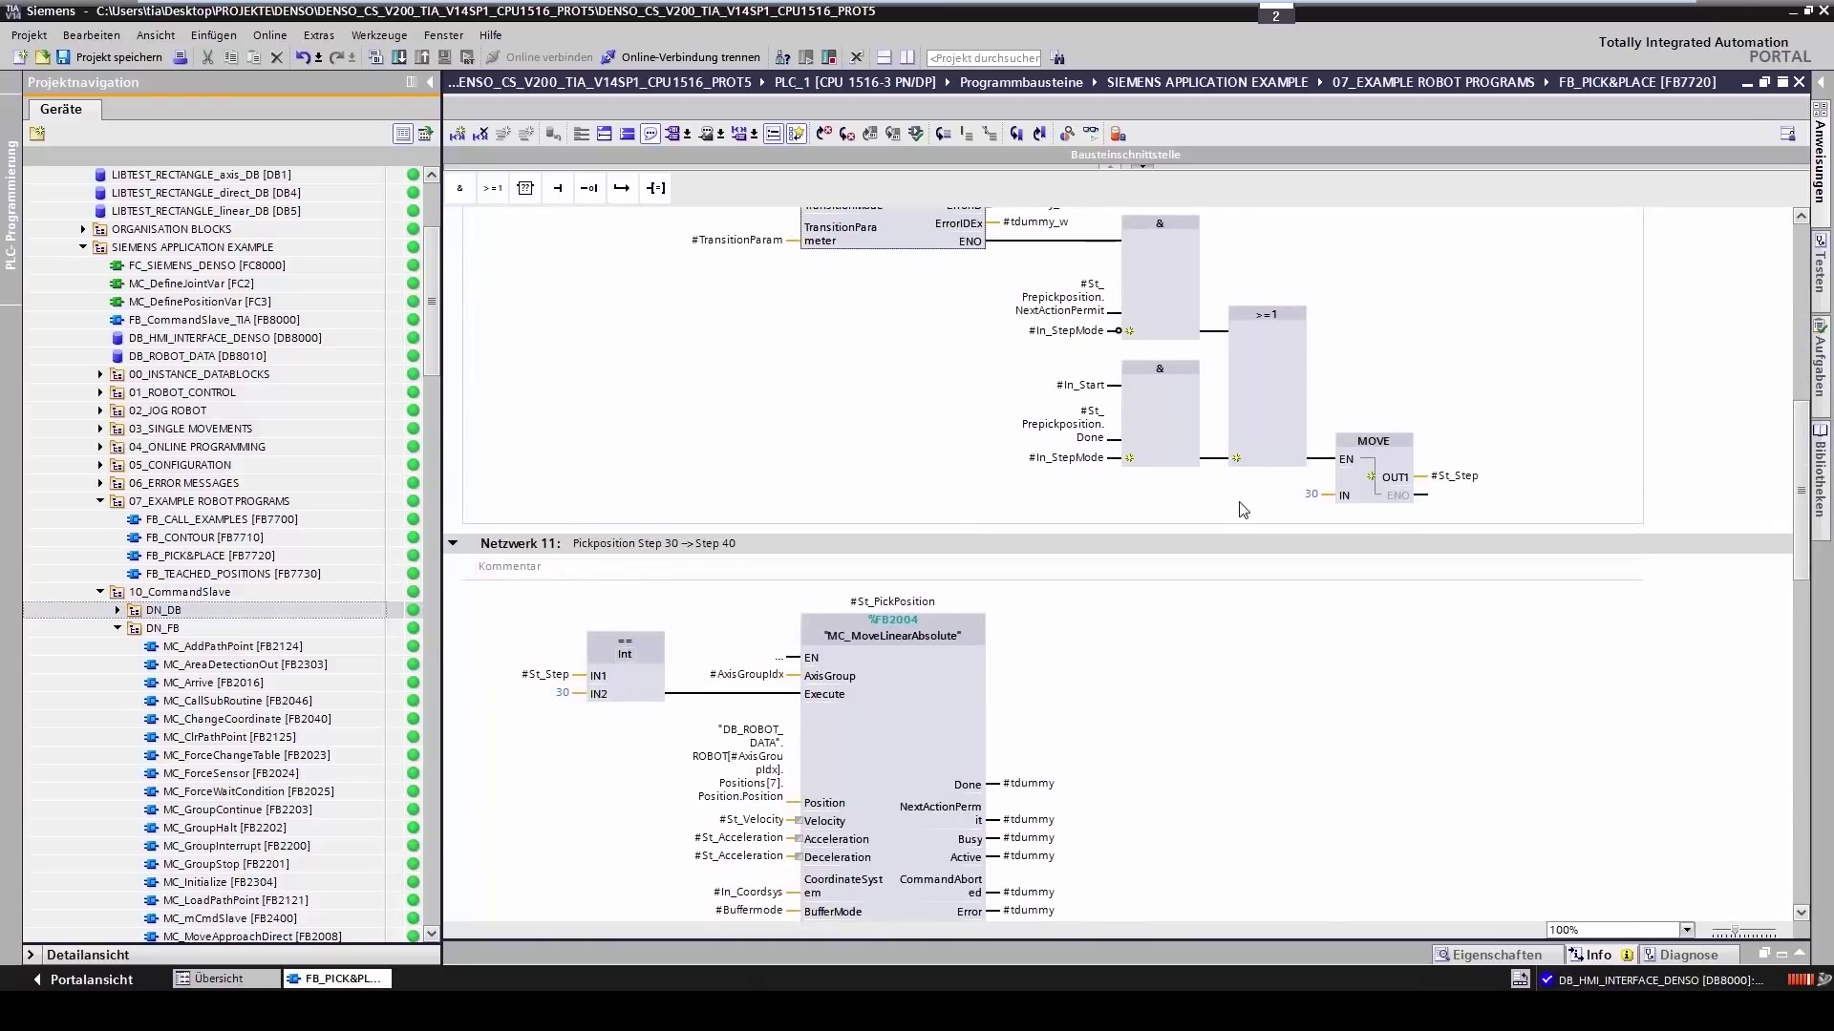
scroll(1242, 509, down, 12)
scroll(1240, 501, down, 3)
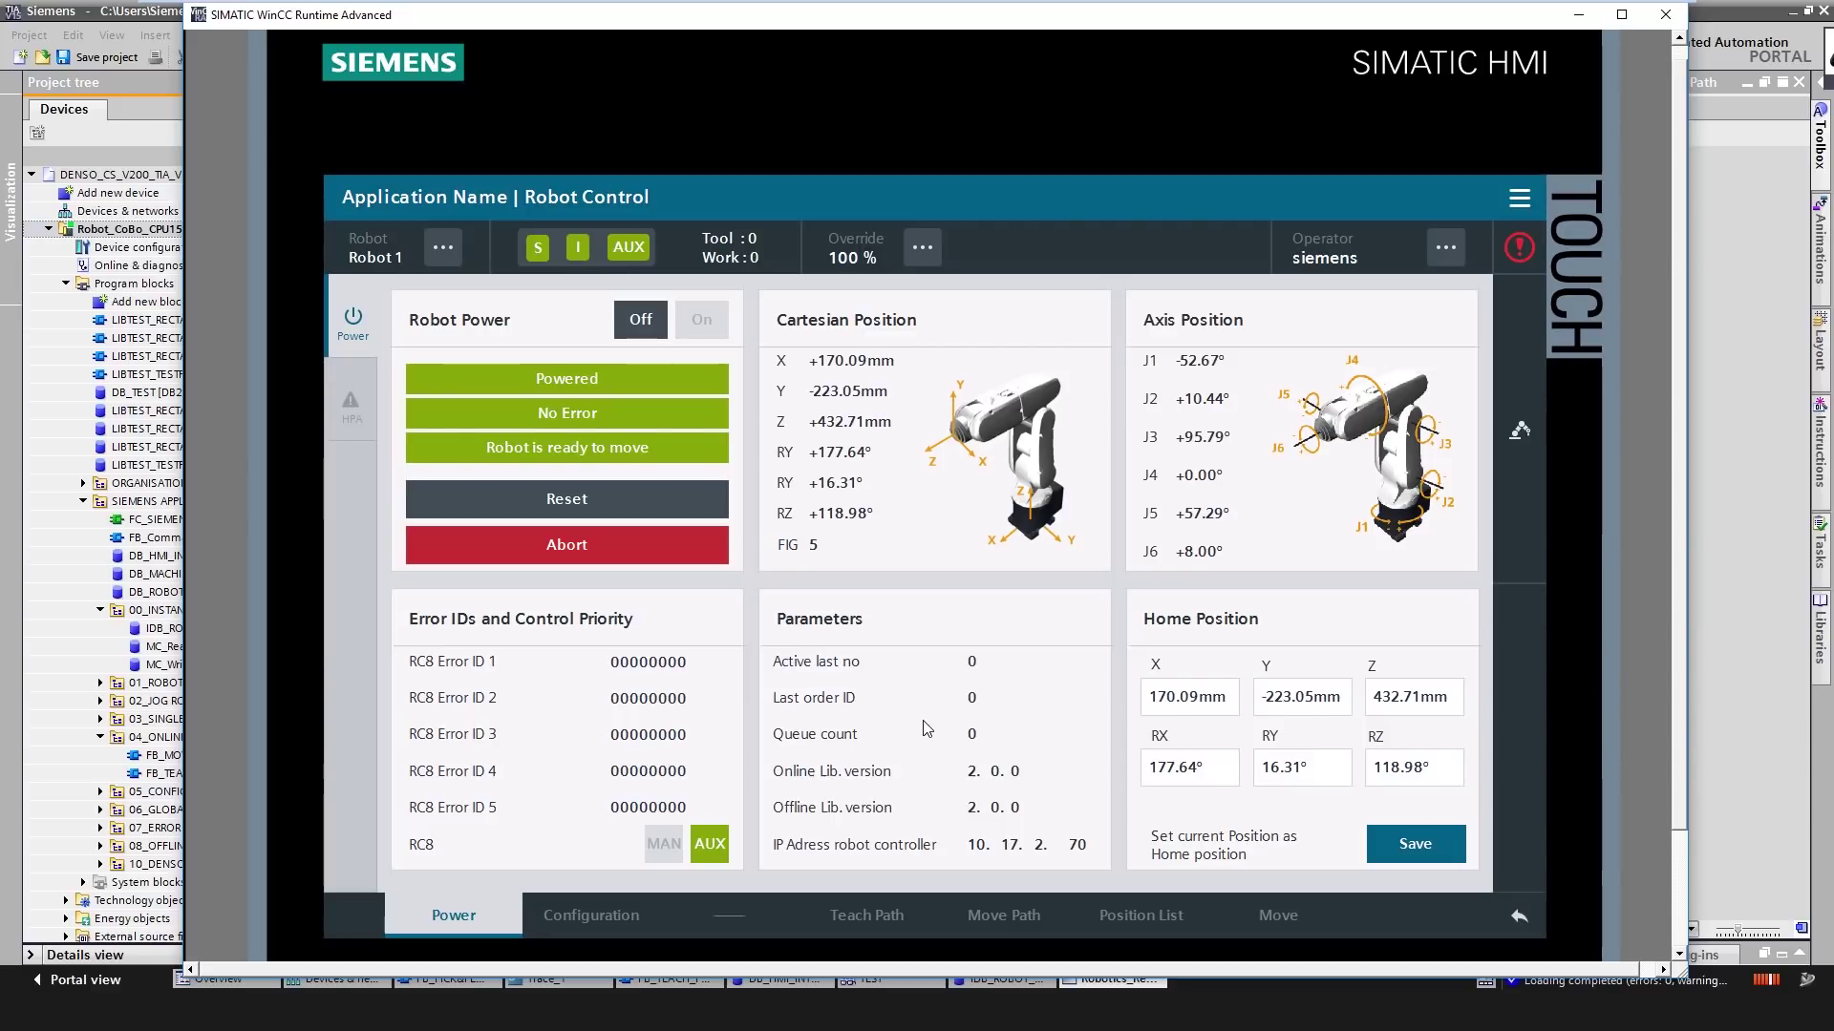
click(652, 330)
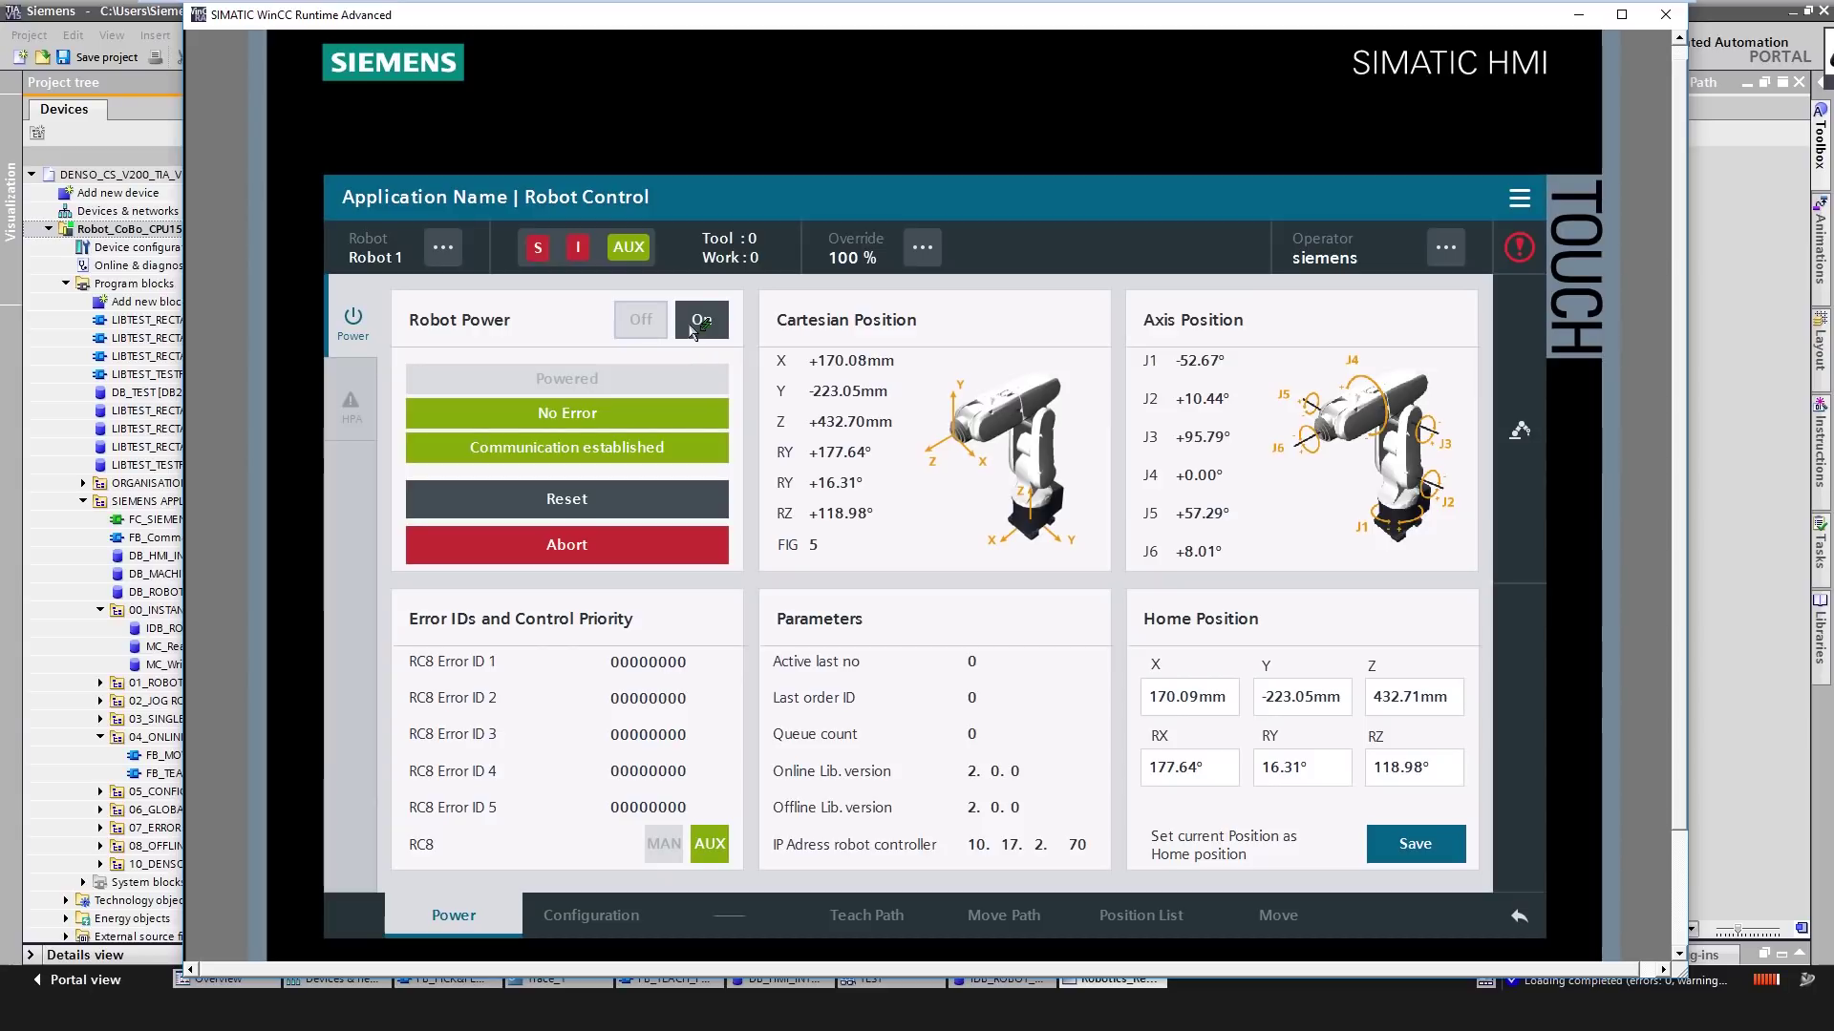
click(702, 325)
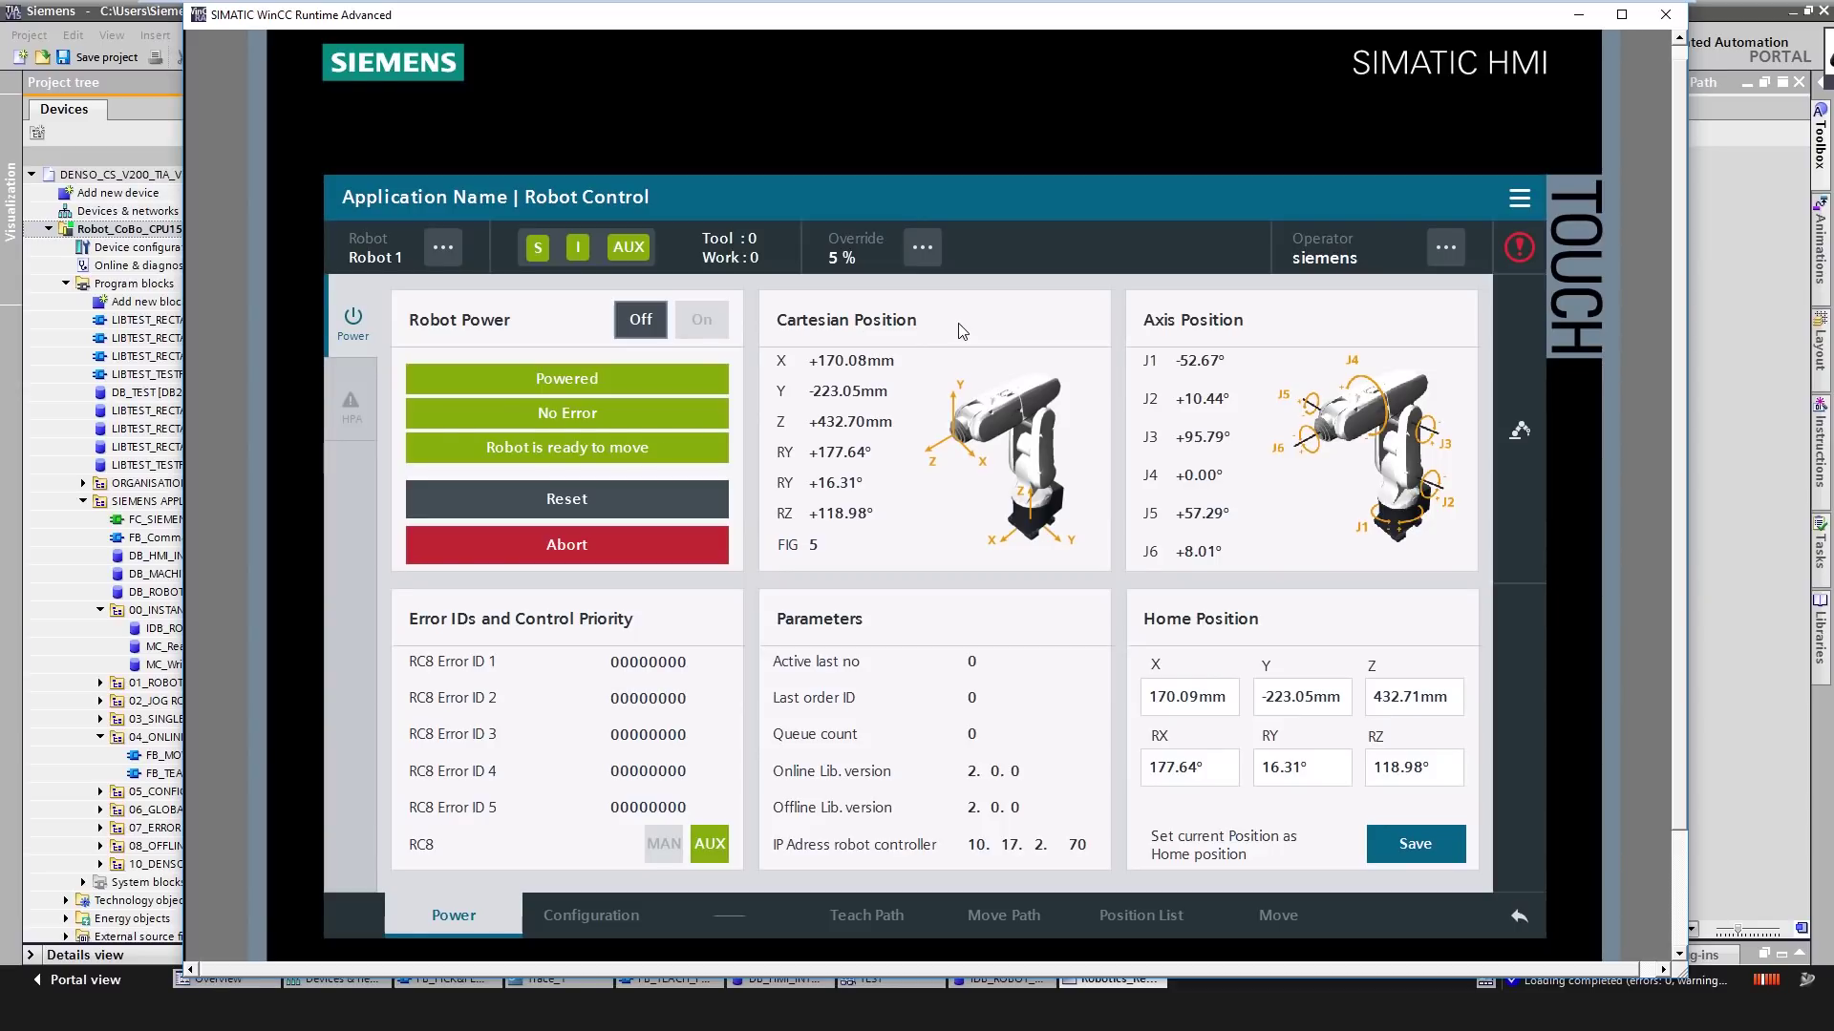
click(614, 919)
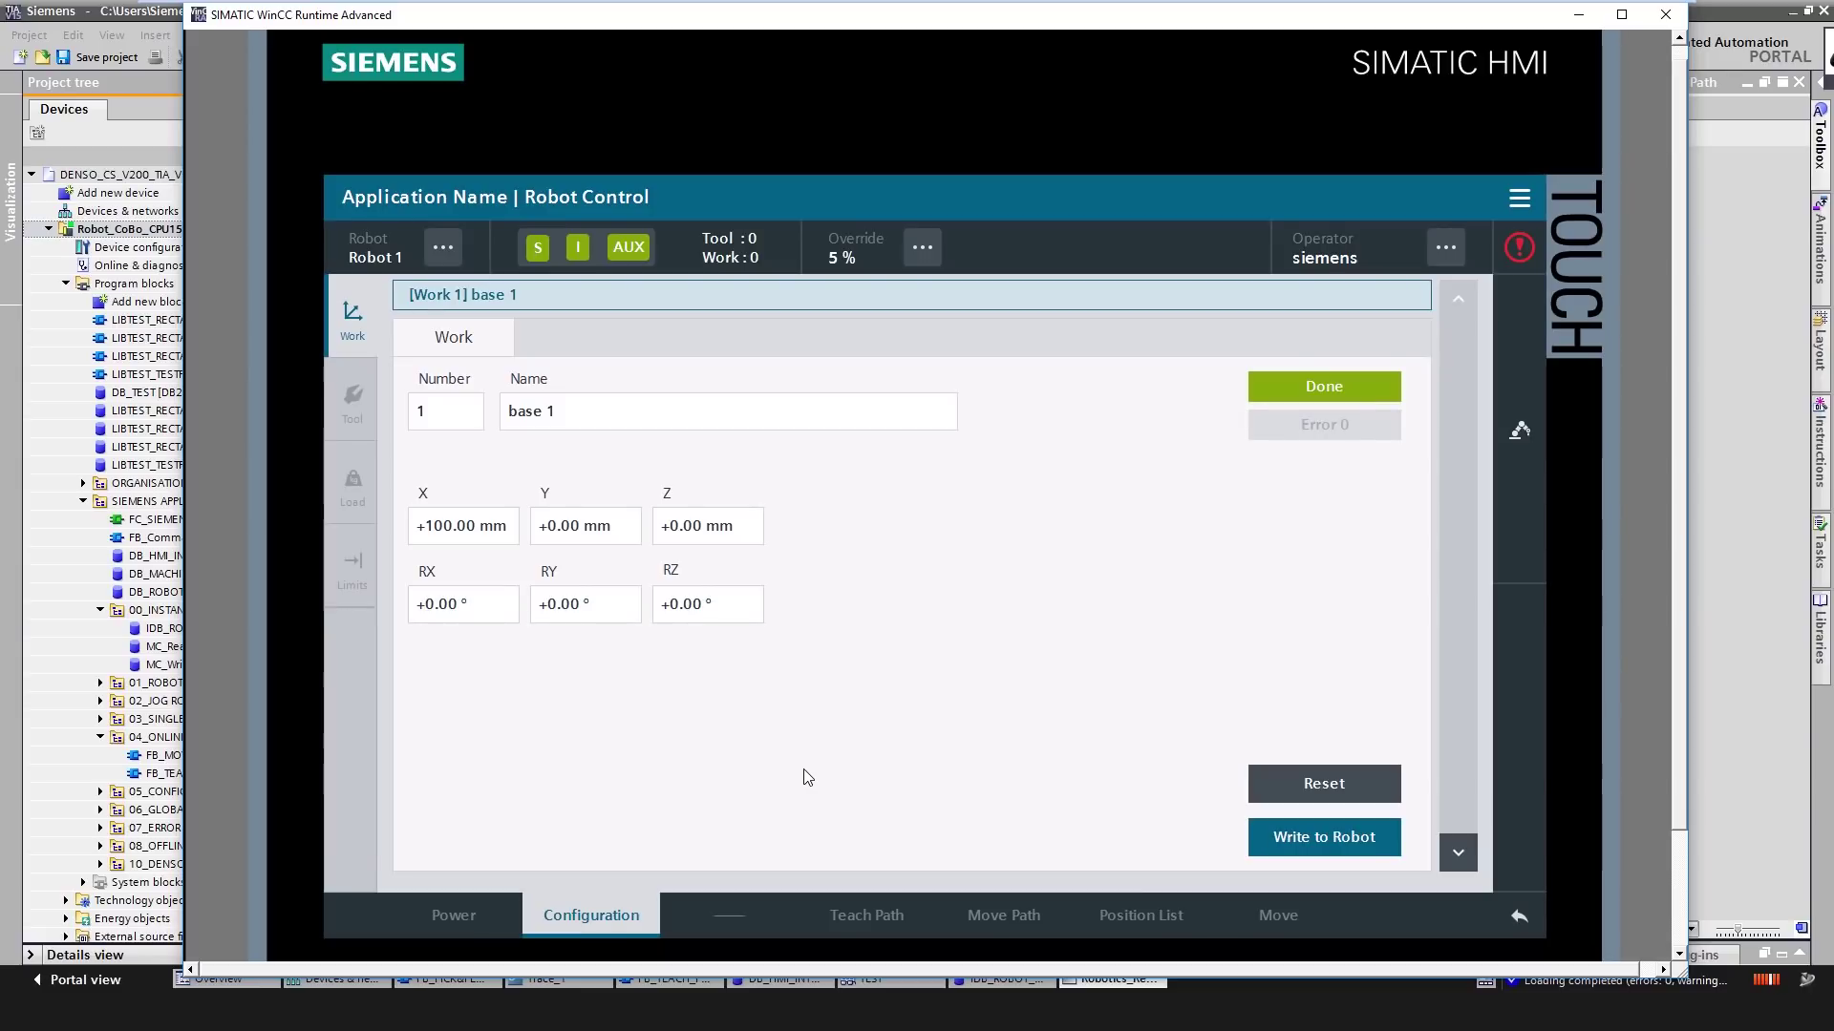
Step: Step through three Work entries and review the Tool and Load settings, then open JOG IN BASE
click(1458, 853)
click(1457, 853)
click(1457, 853)
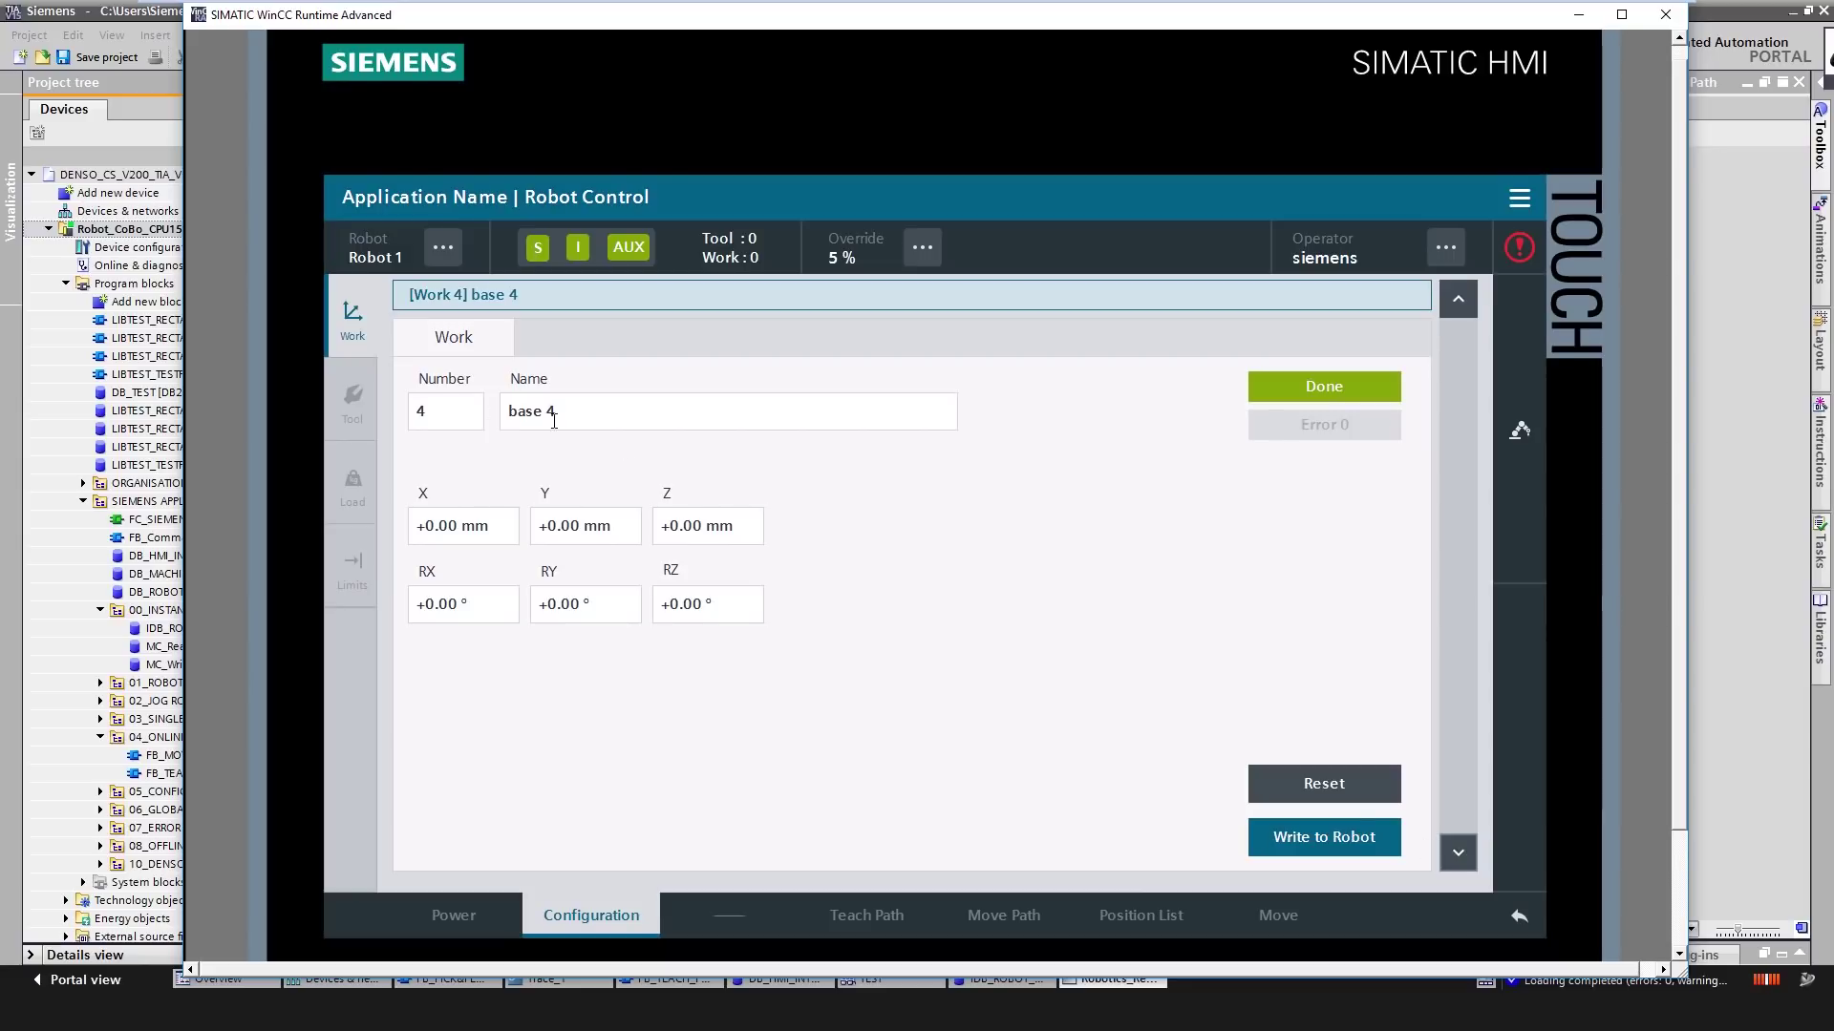
click(364, 421)
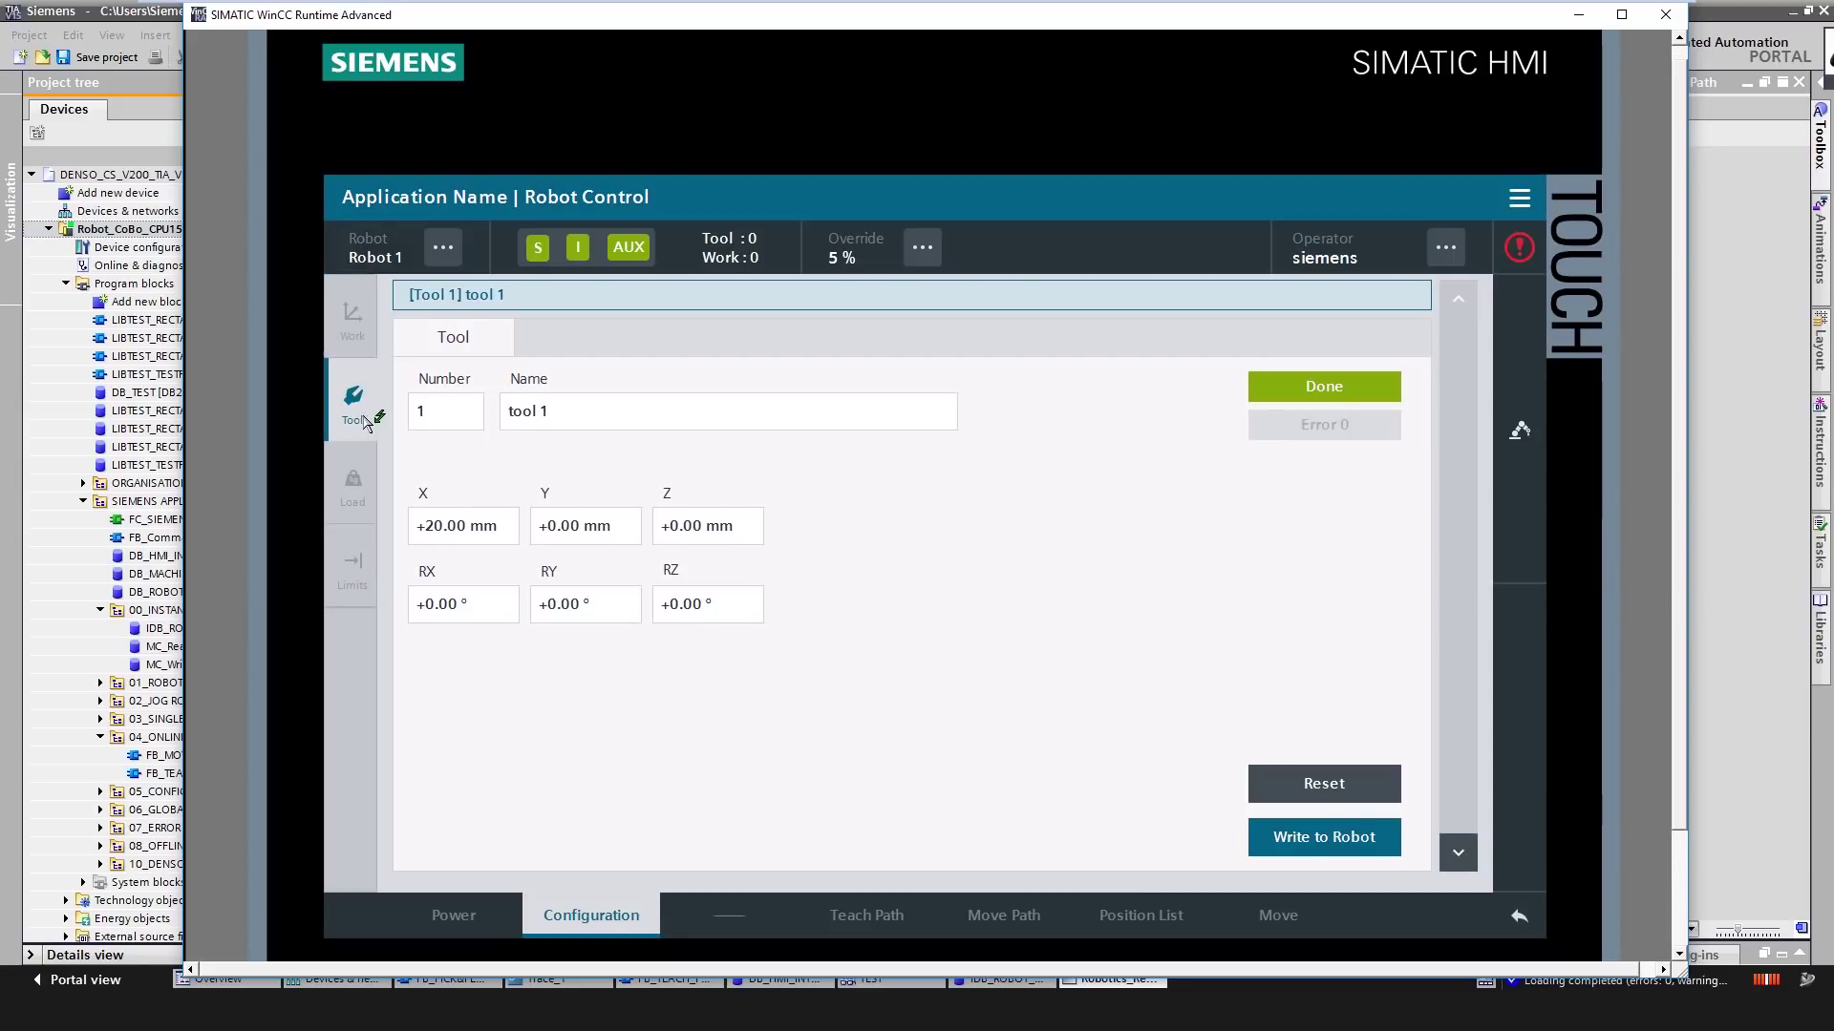
click(361, 487)
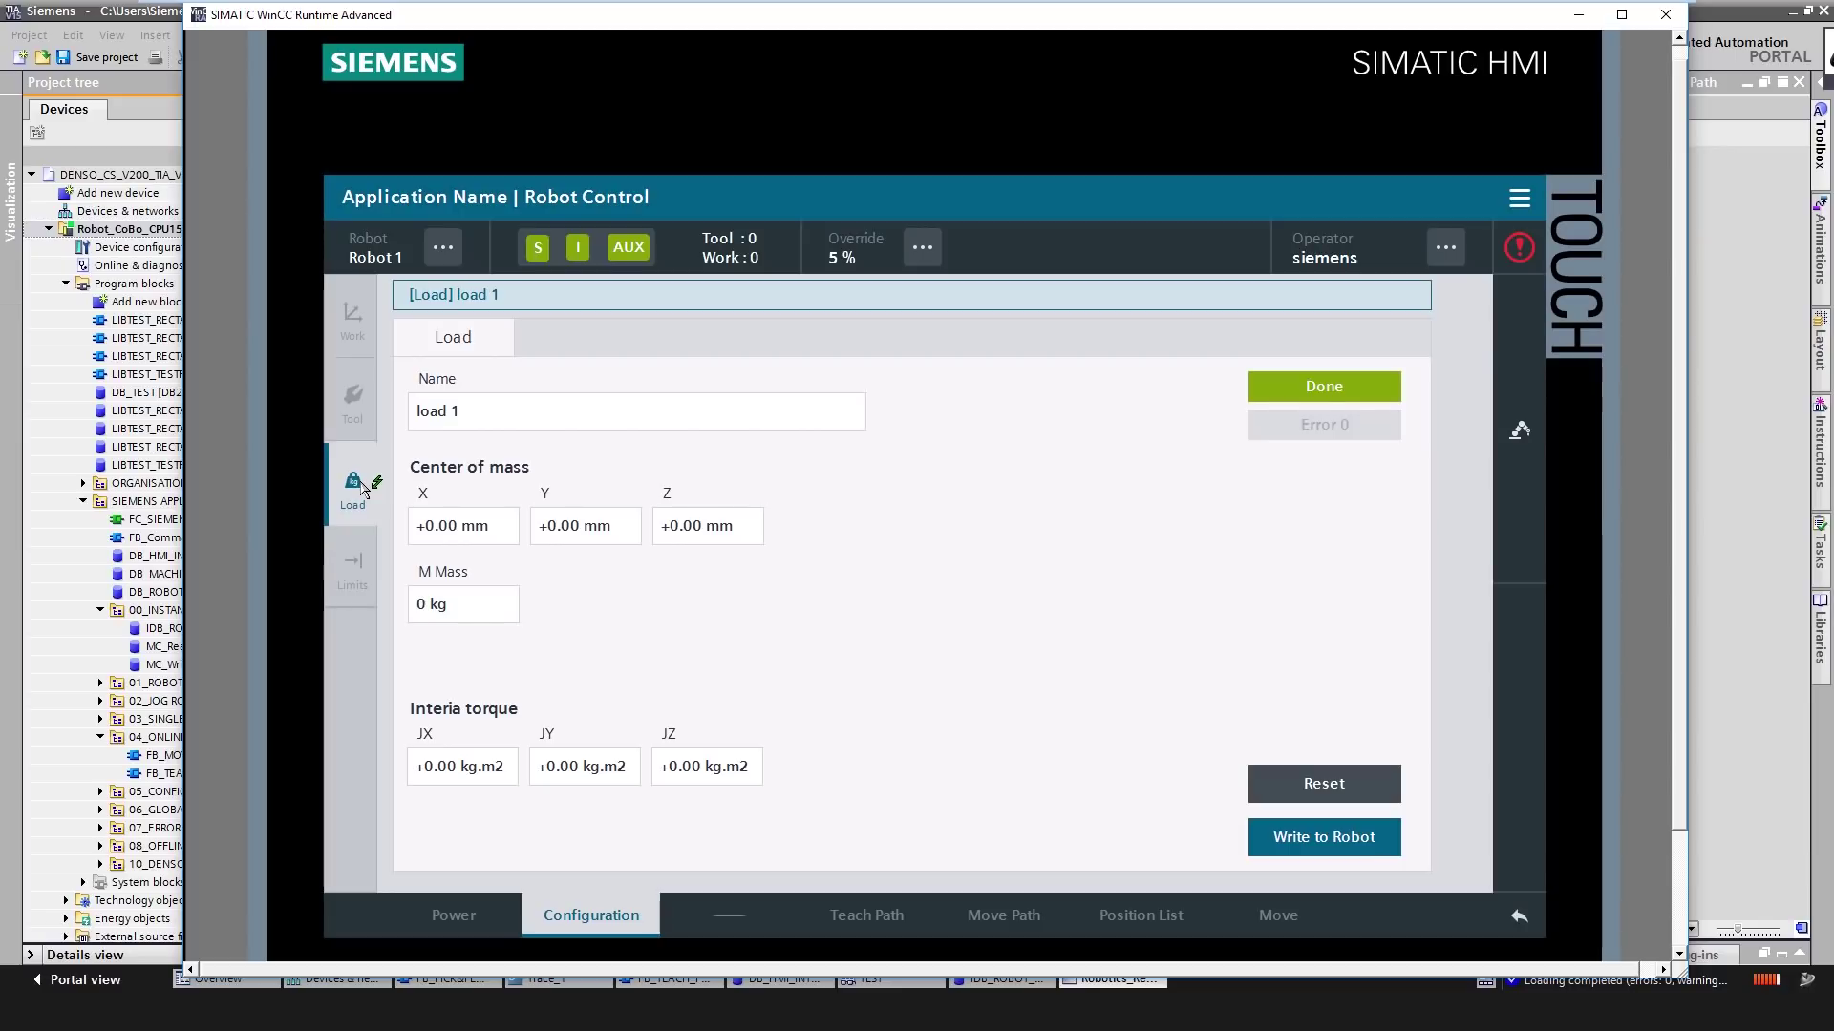
click(1276, 917)
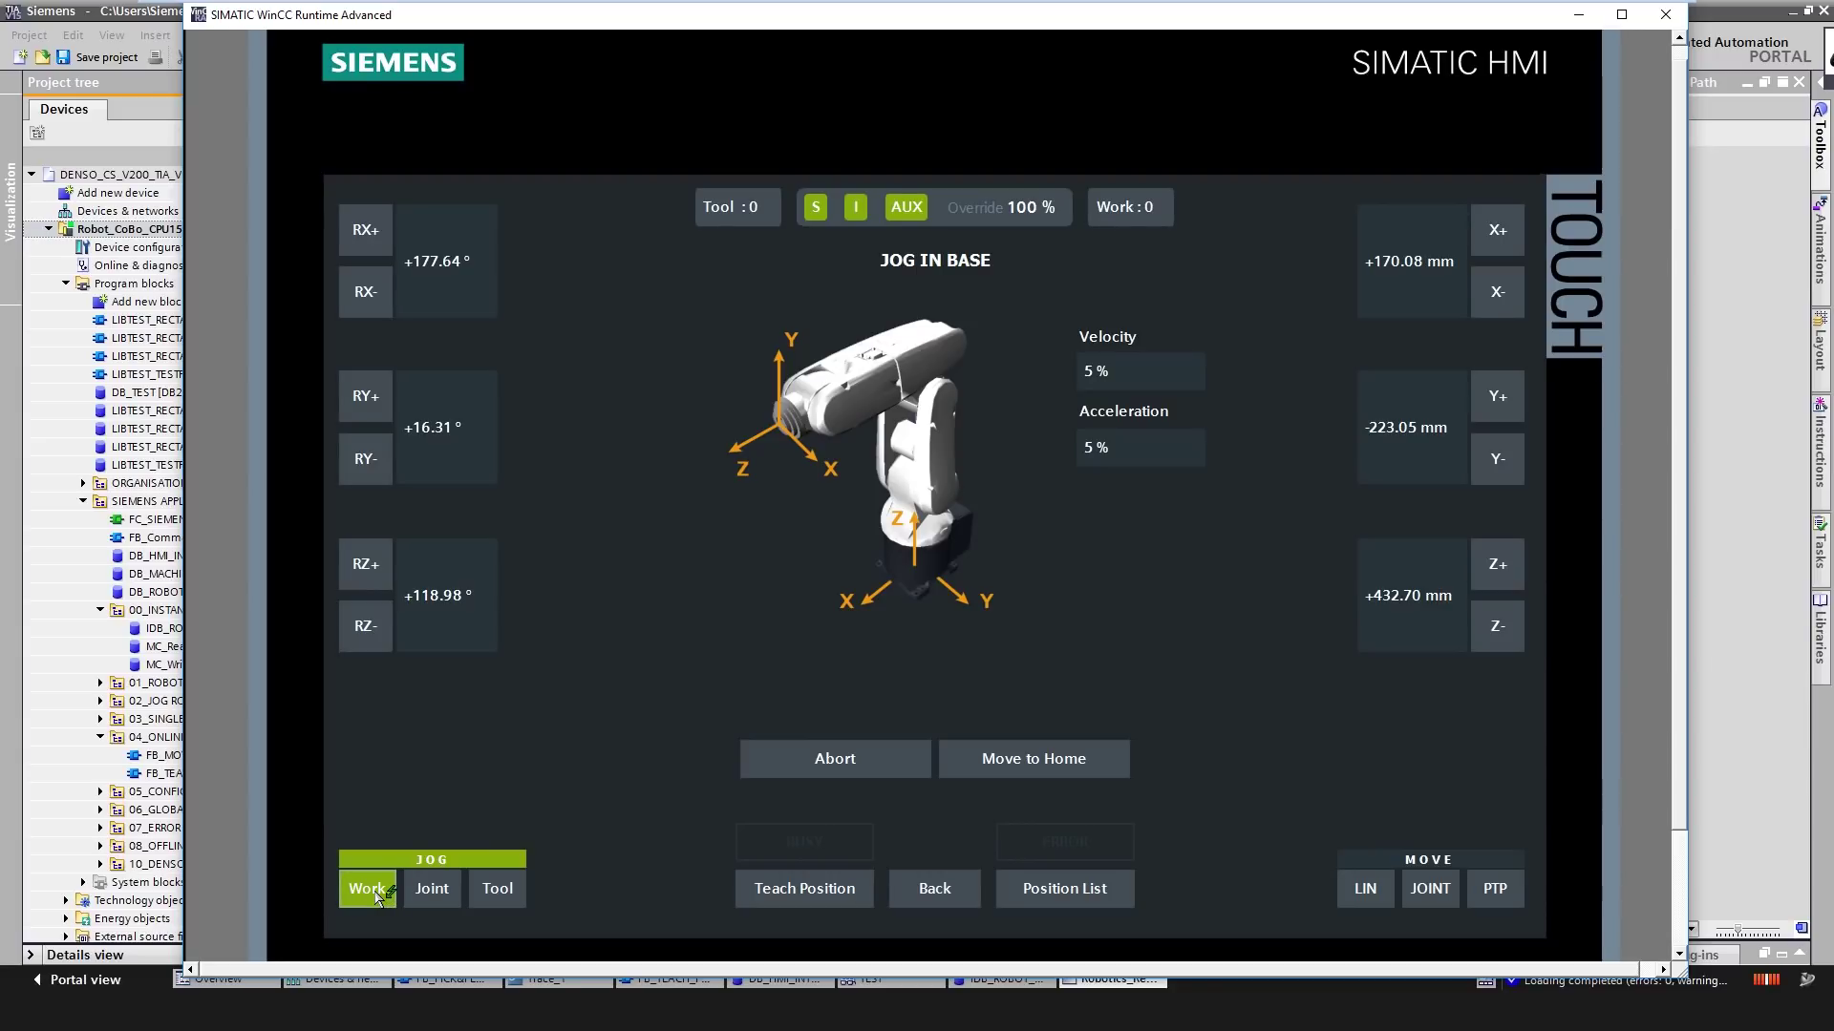
Step: Try the Joint and Tool jog modes and the LIN, JOINT and PTP move pages, ending on MOVE AXIS
click(427, 899)
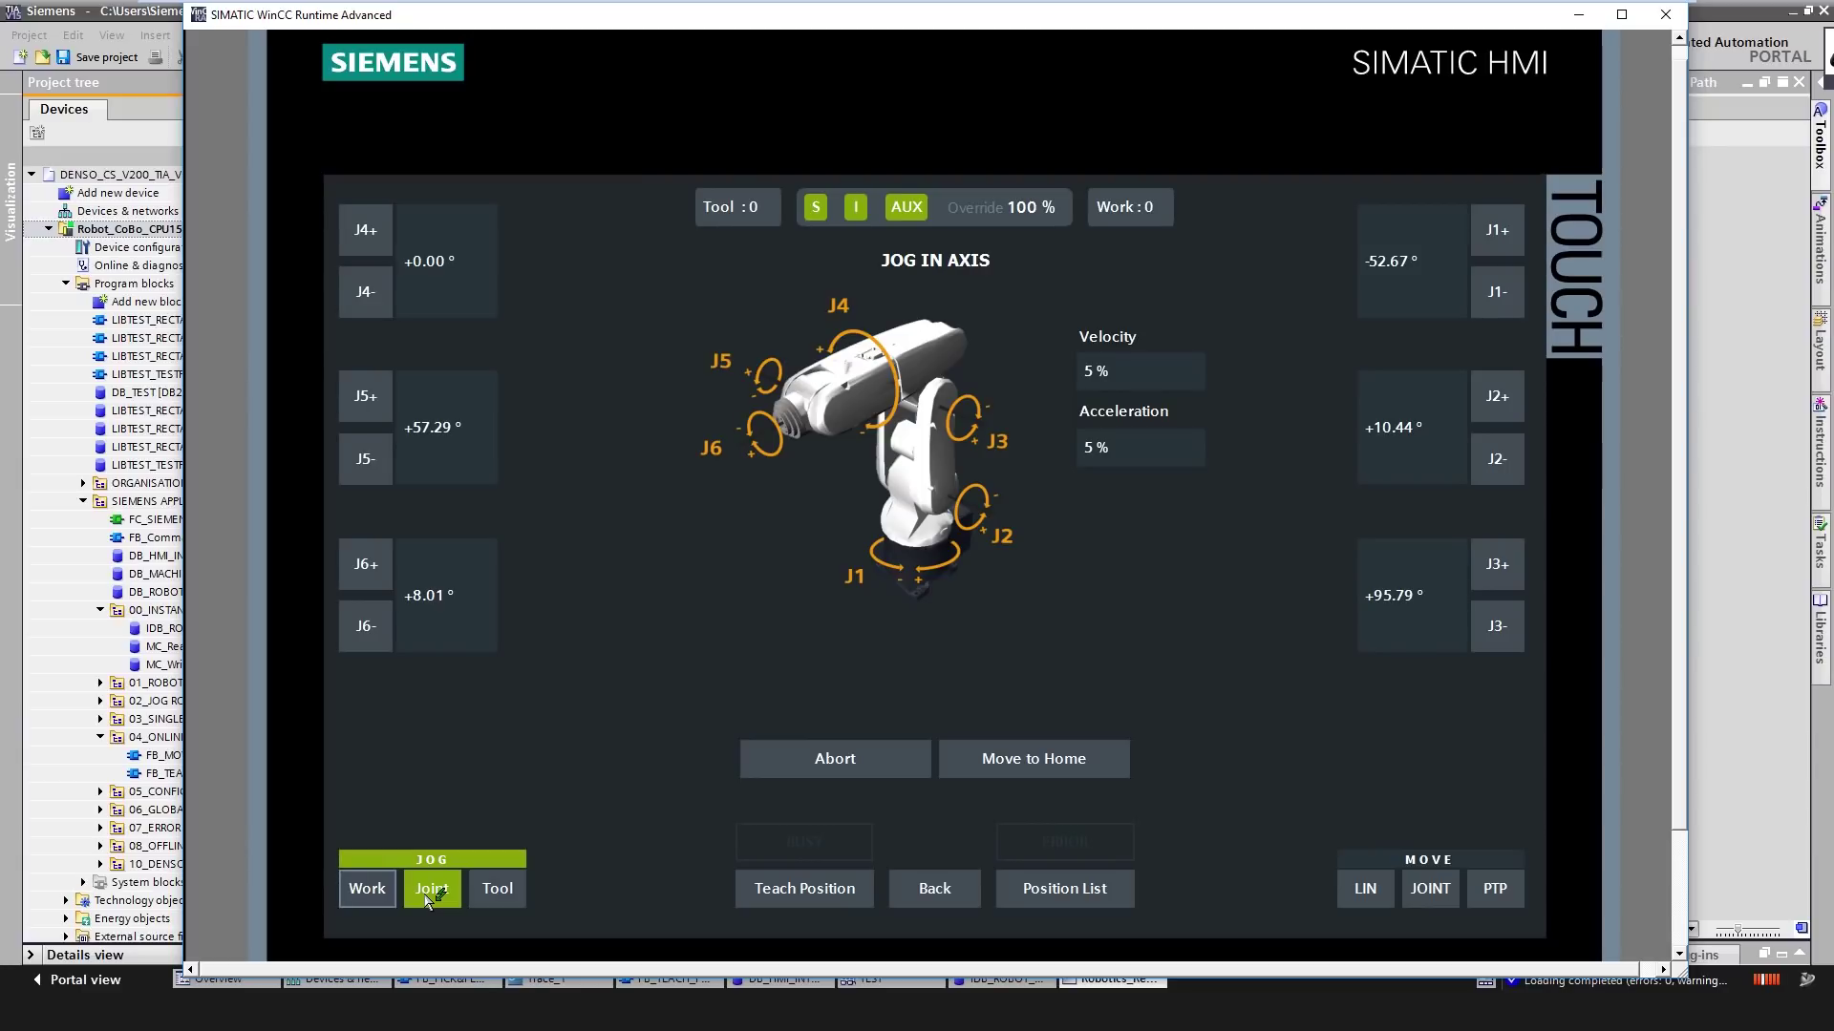
click(494, 893)
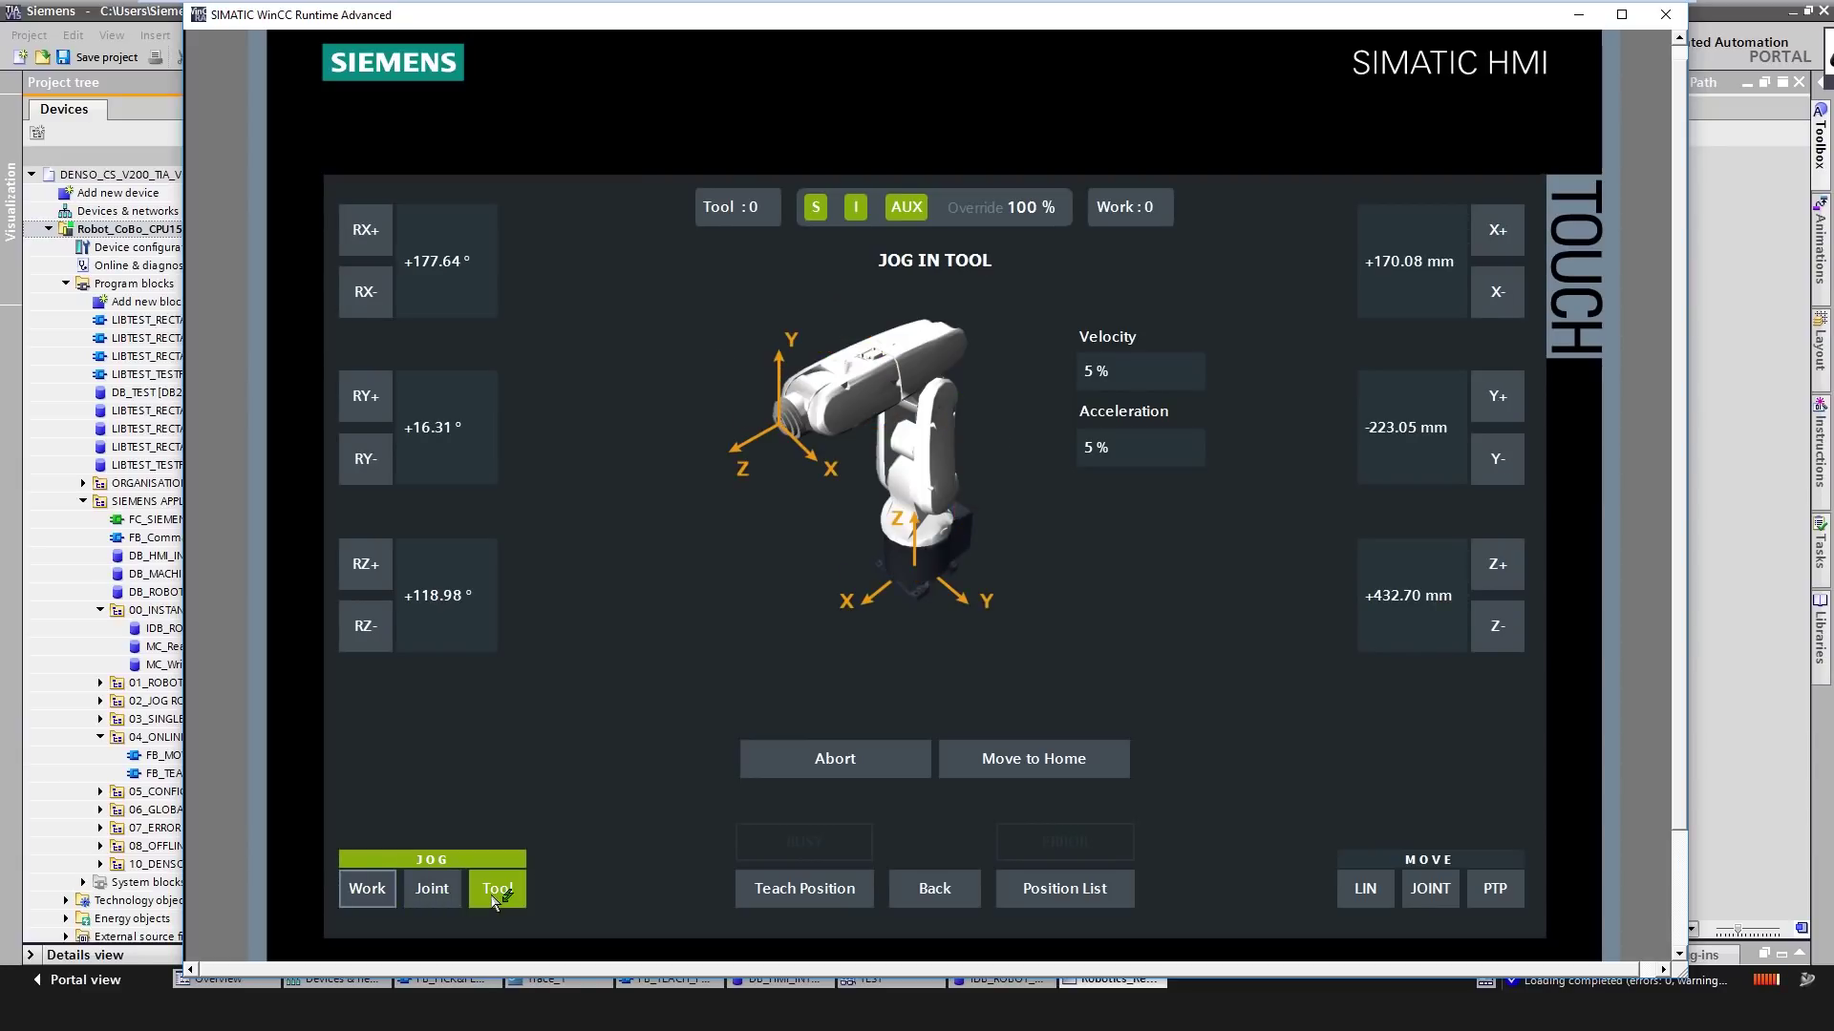
click(1356, 890)
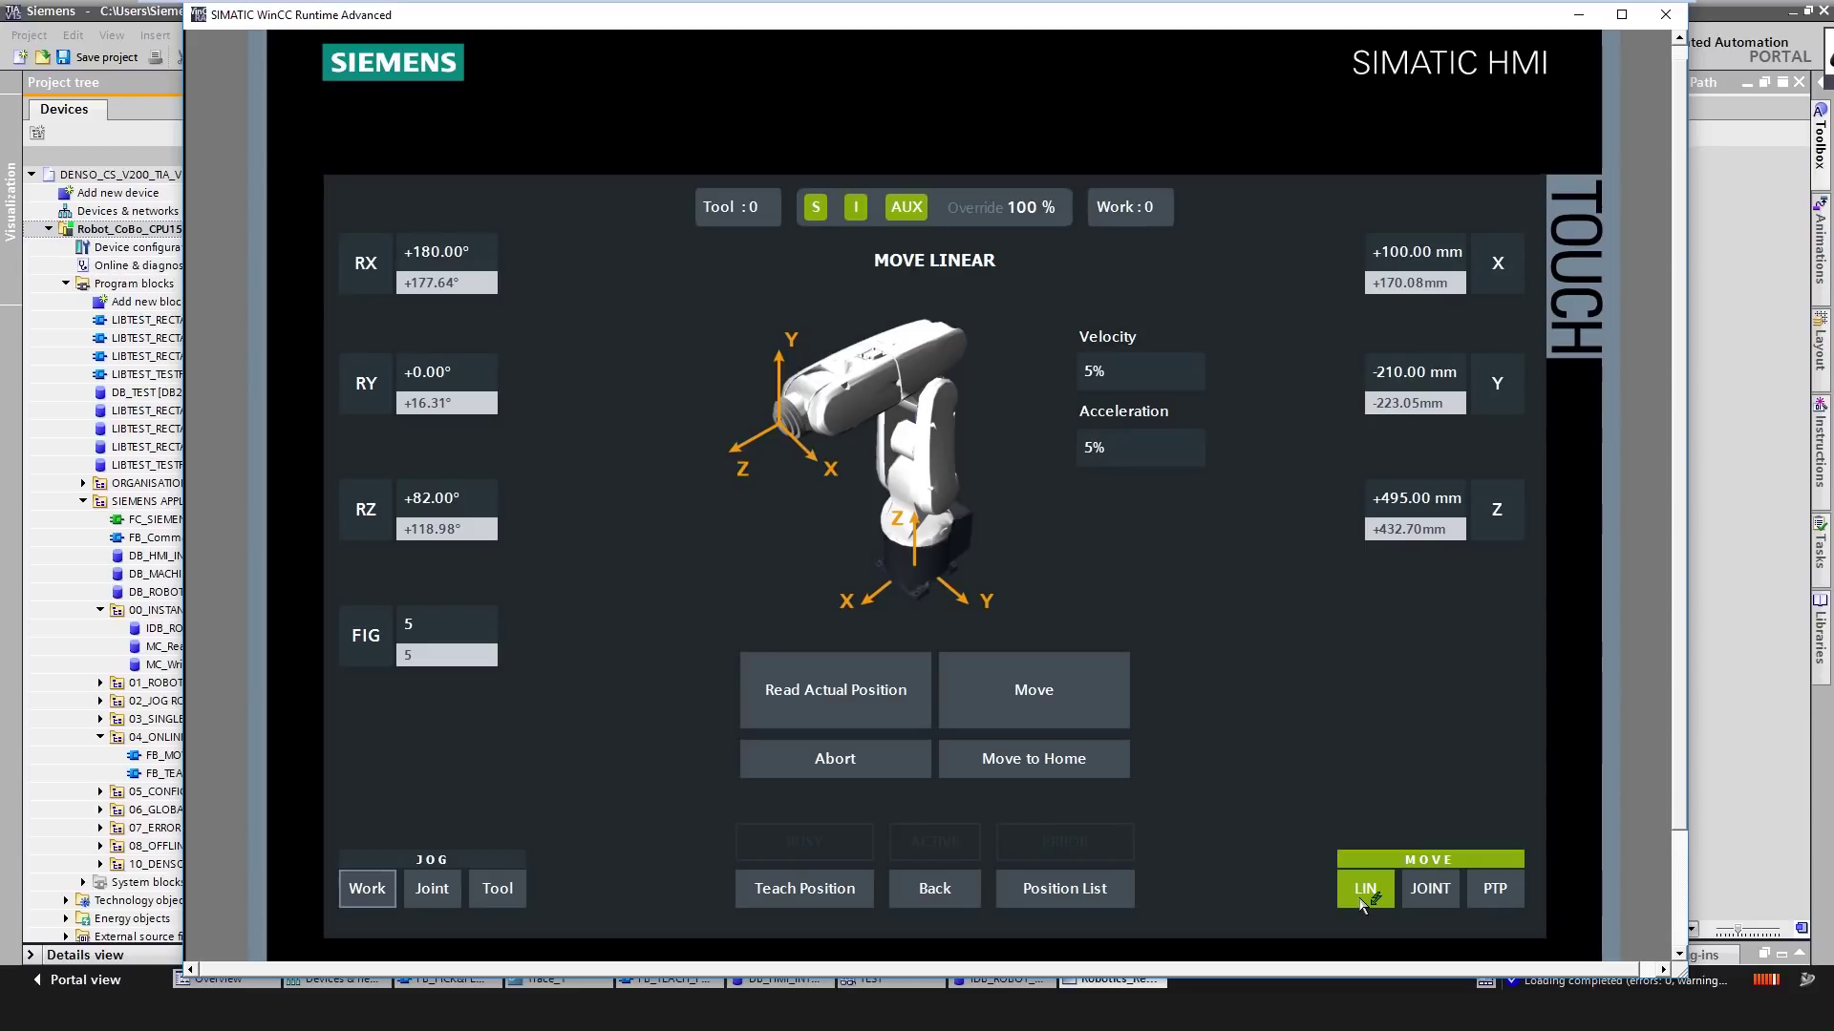
click(1422, 892)
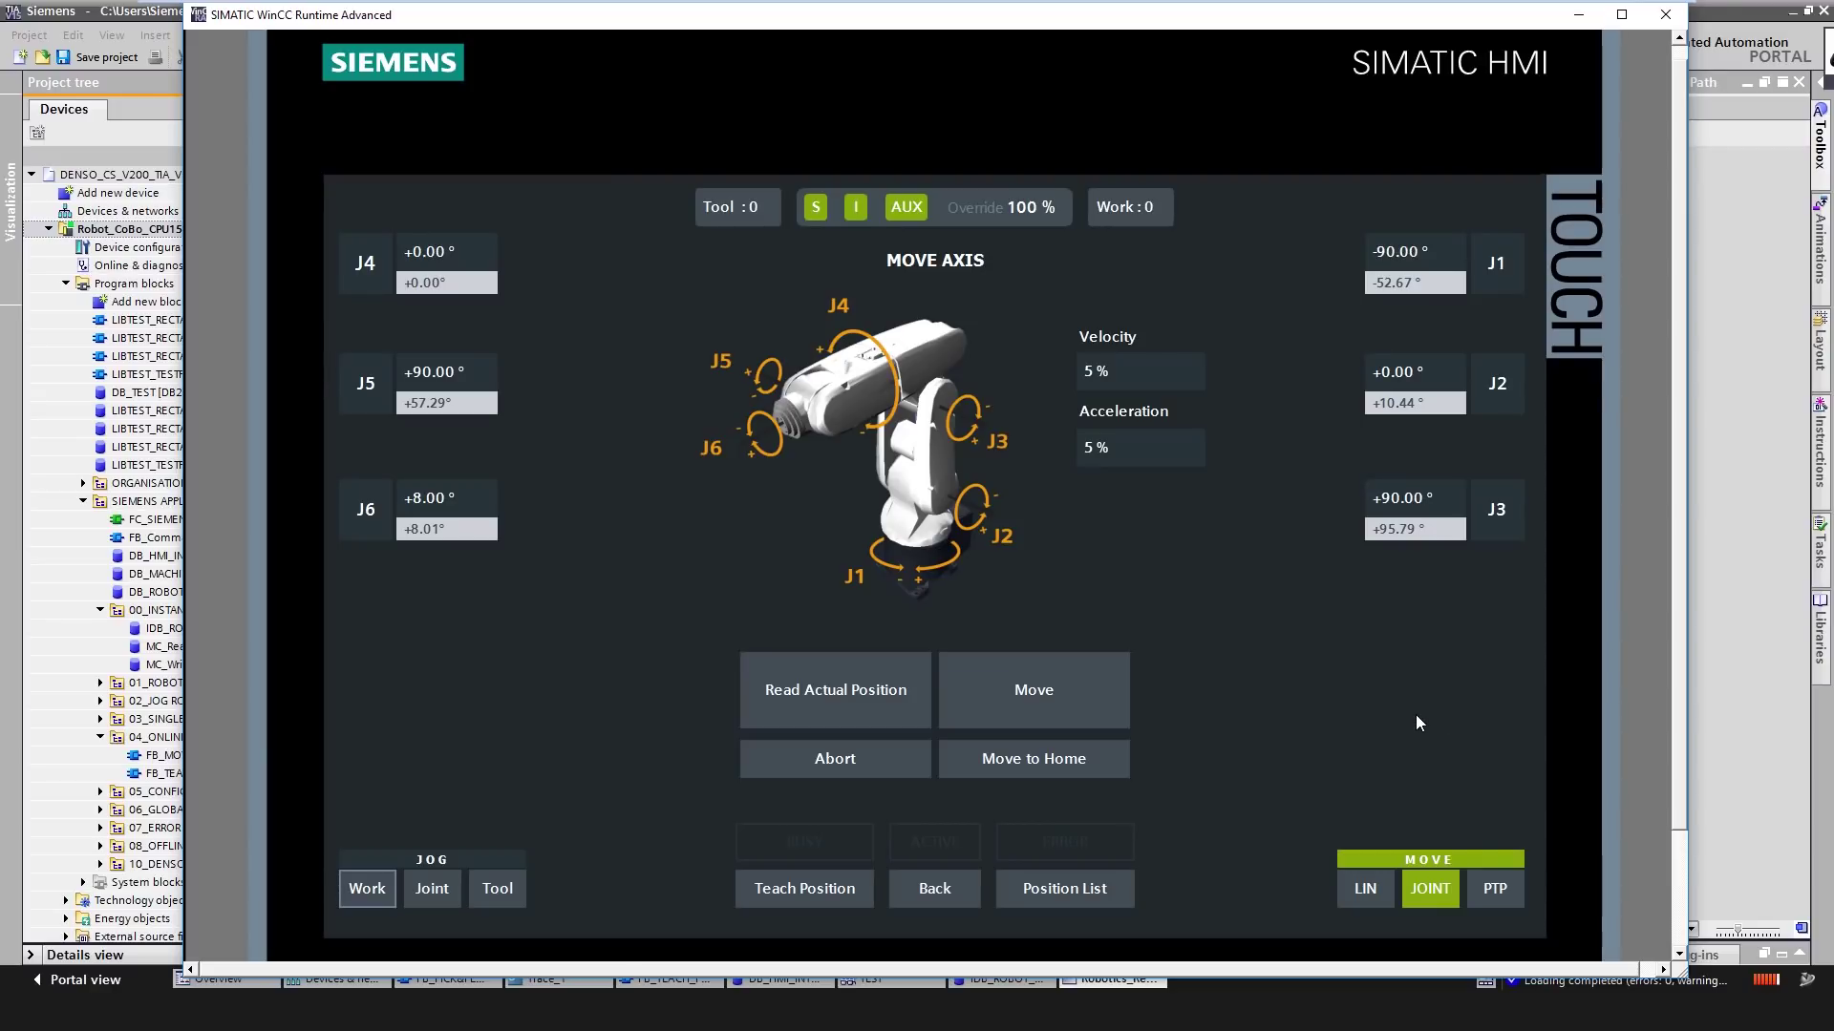
click(1492, 888)
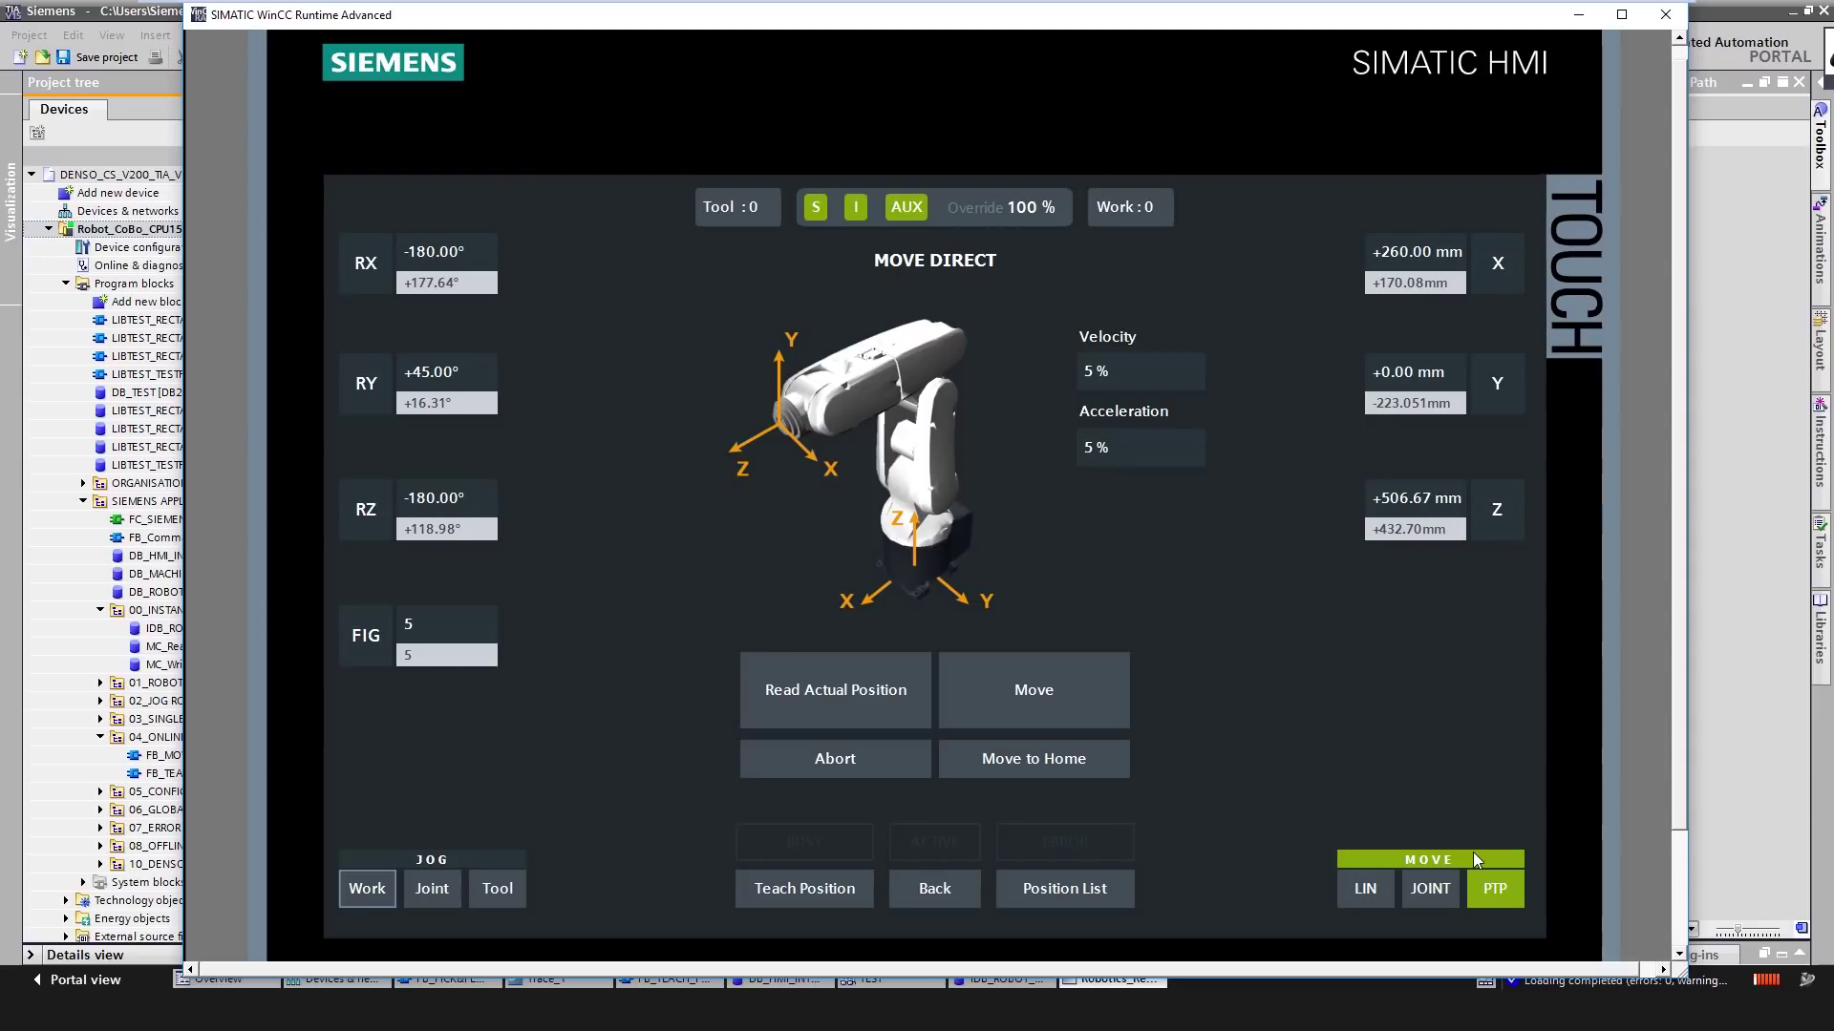
click(1431, 888)
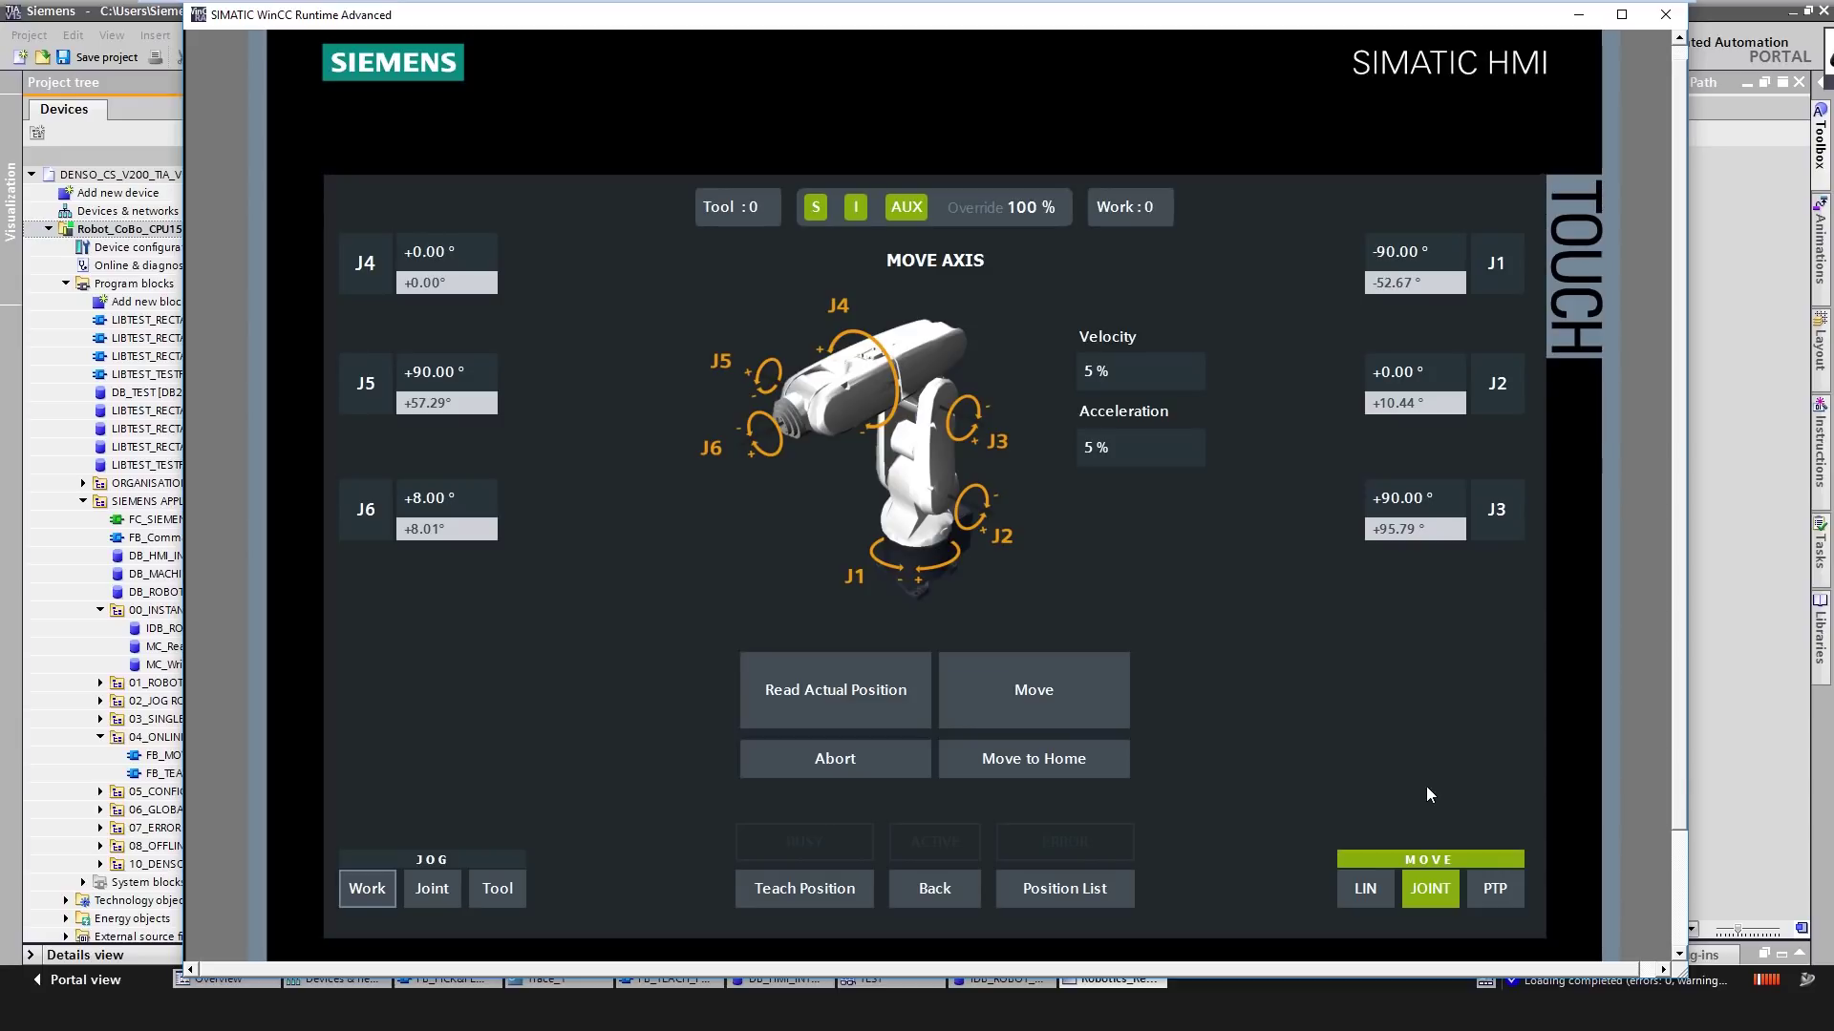
Step: Load the actual joint angles as targets, then set J1 to -90° and J2 to 0°
click(836, 693)
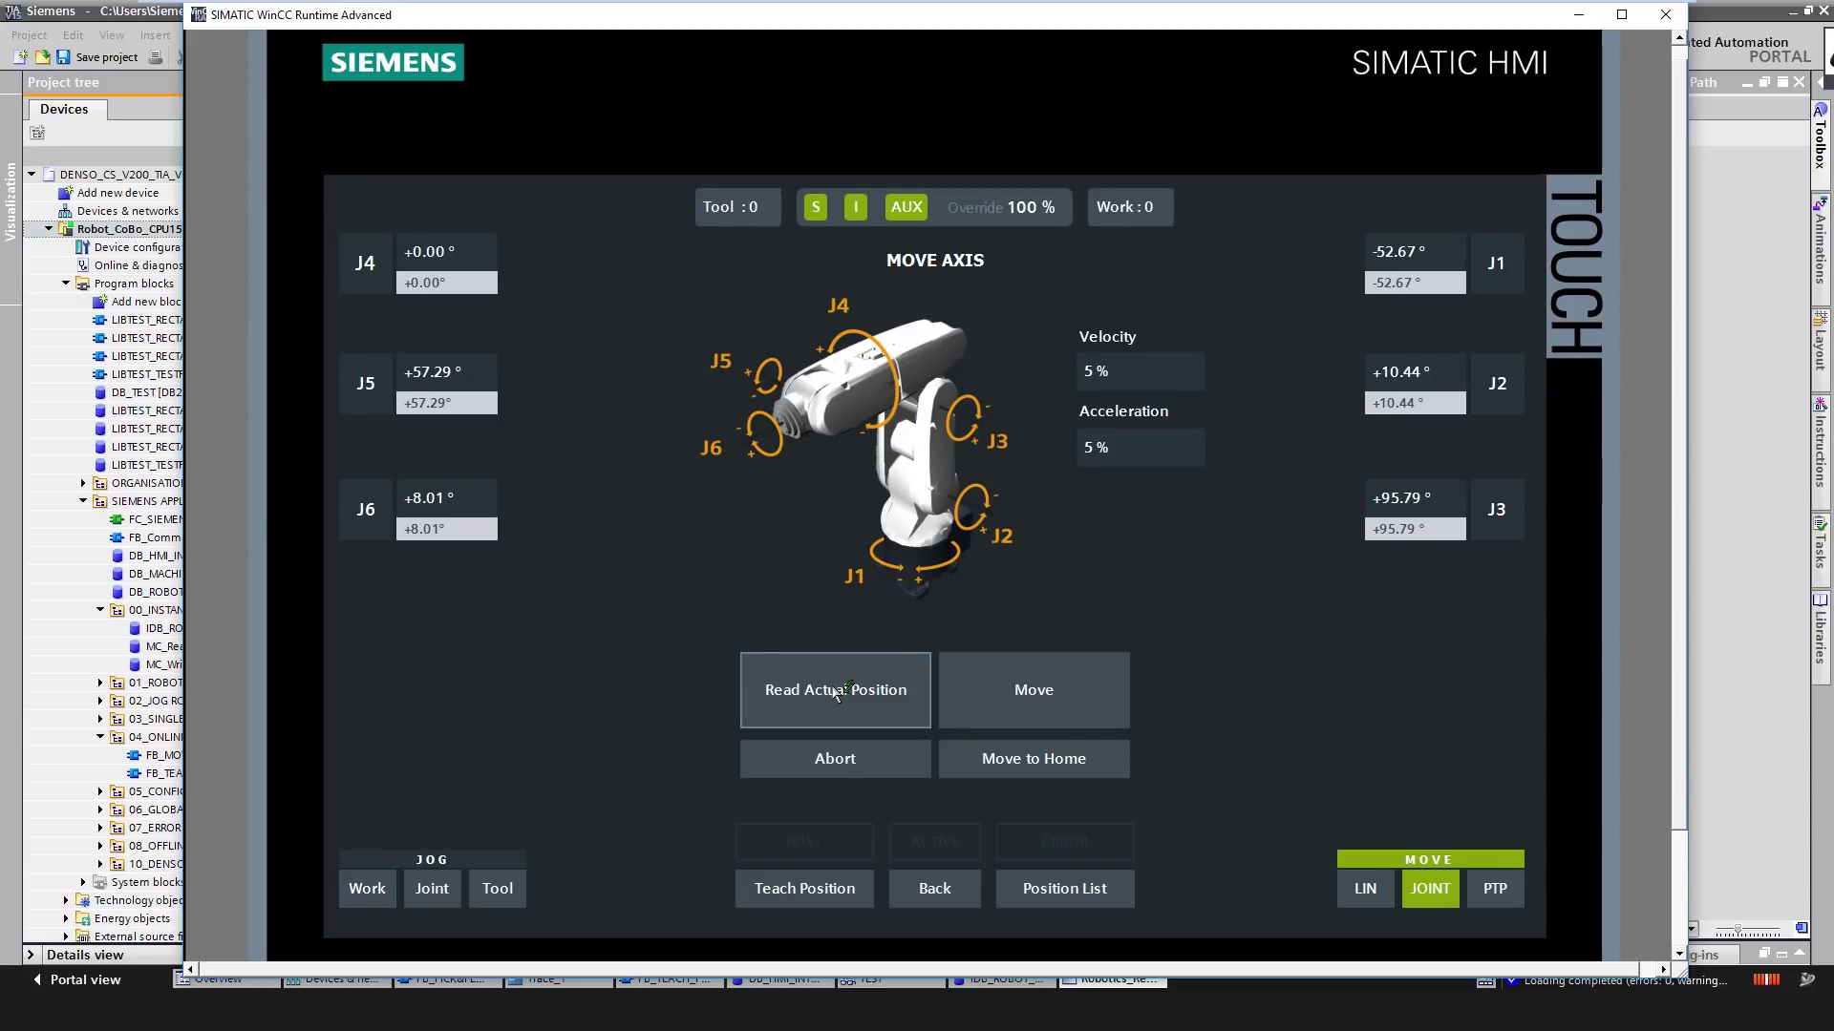
click(1414, 252)
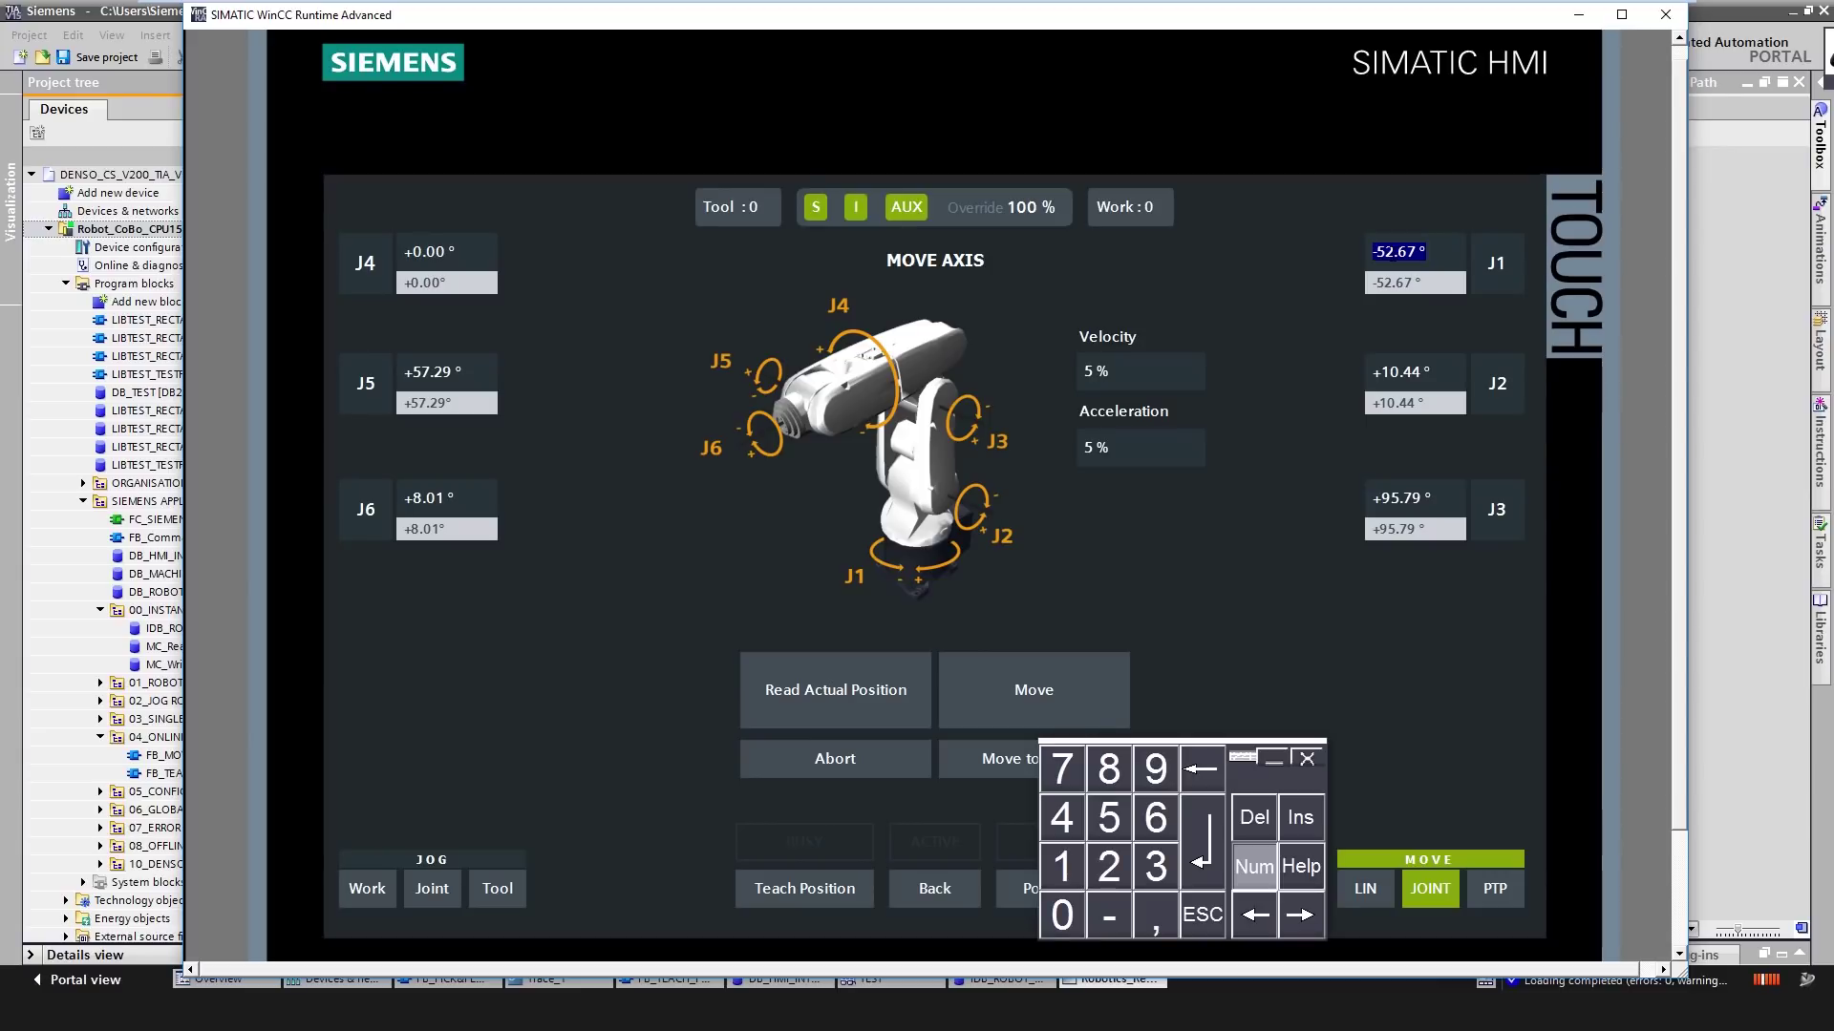
key(BackSpace)
key(Return)
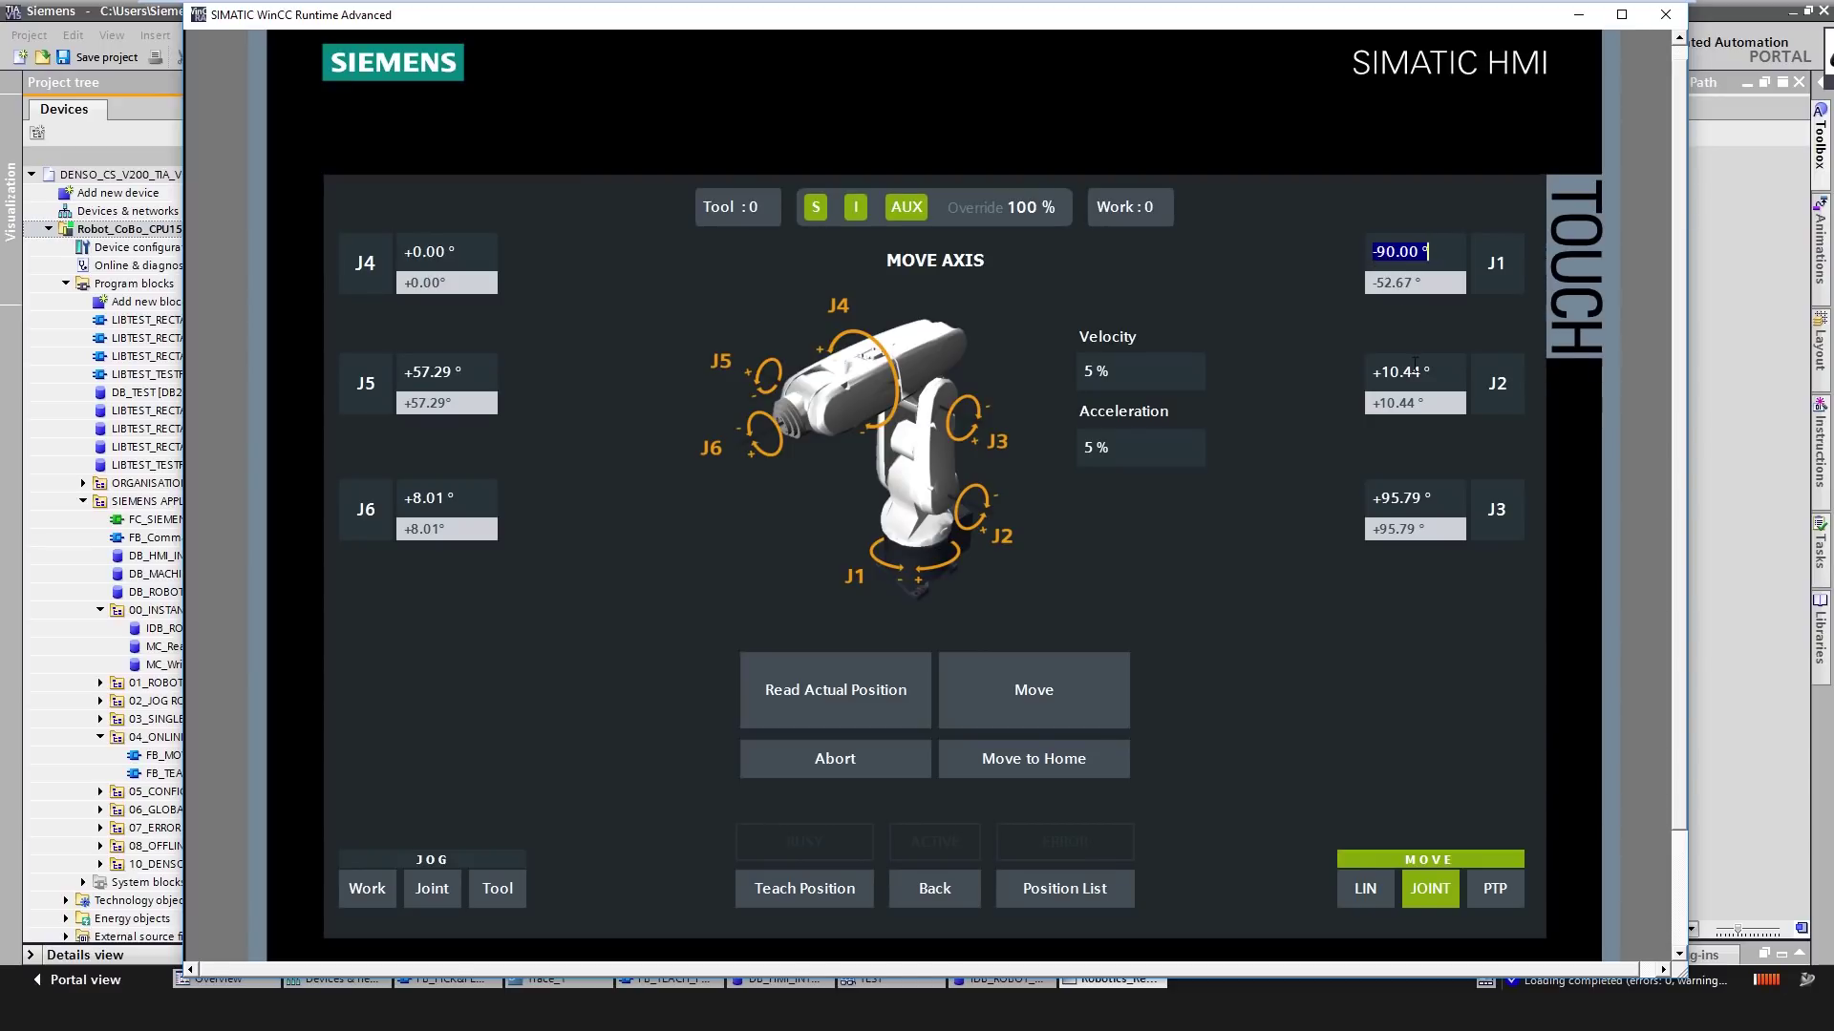
click(1414, 369)
text(0)
key(Return)
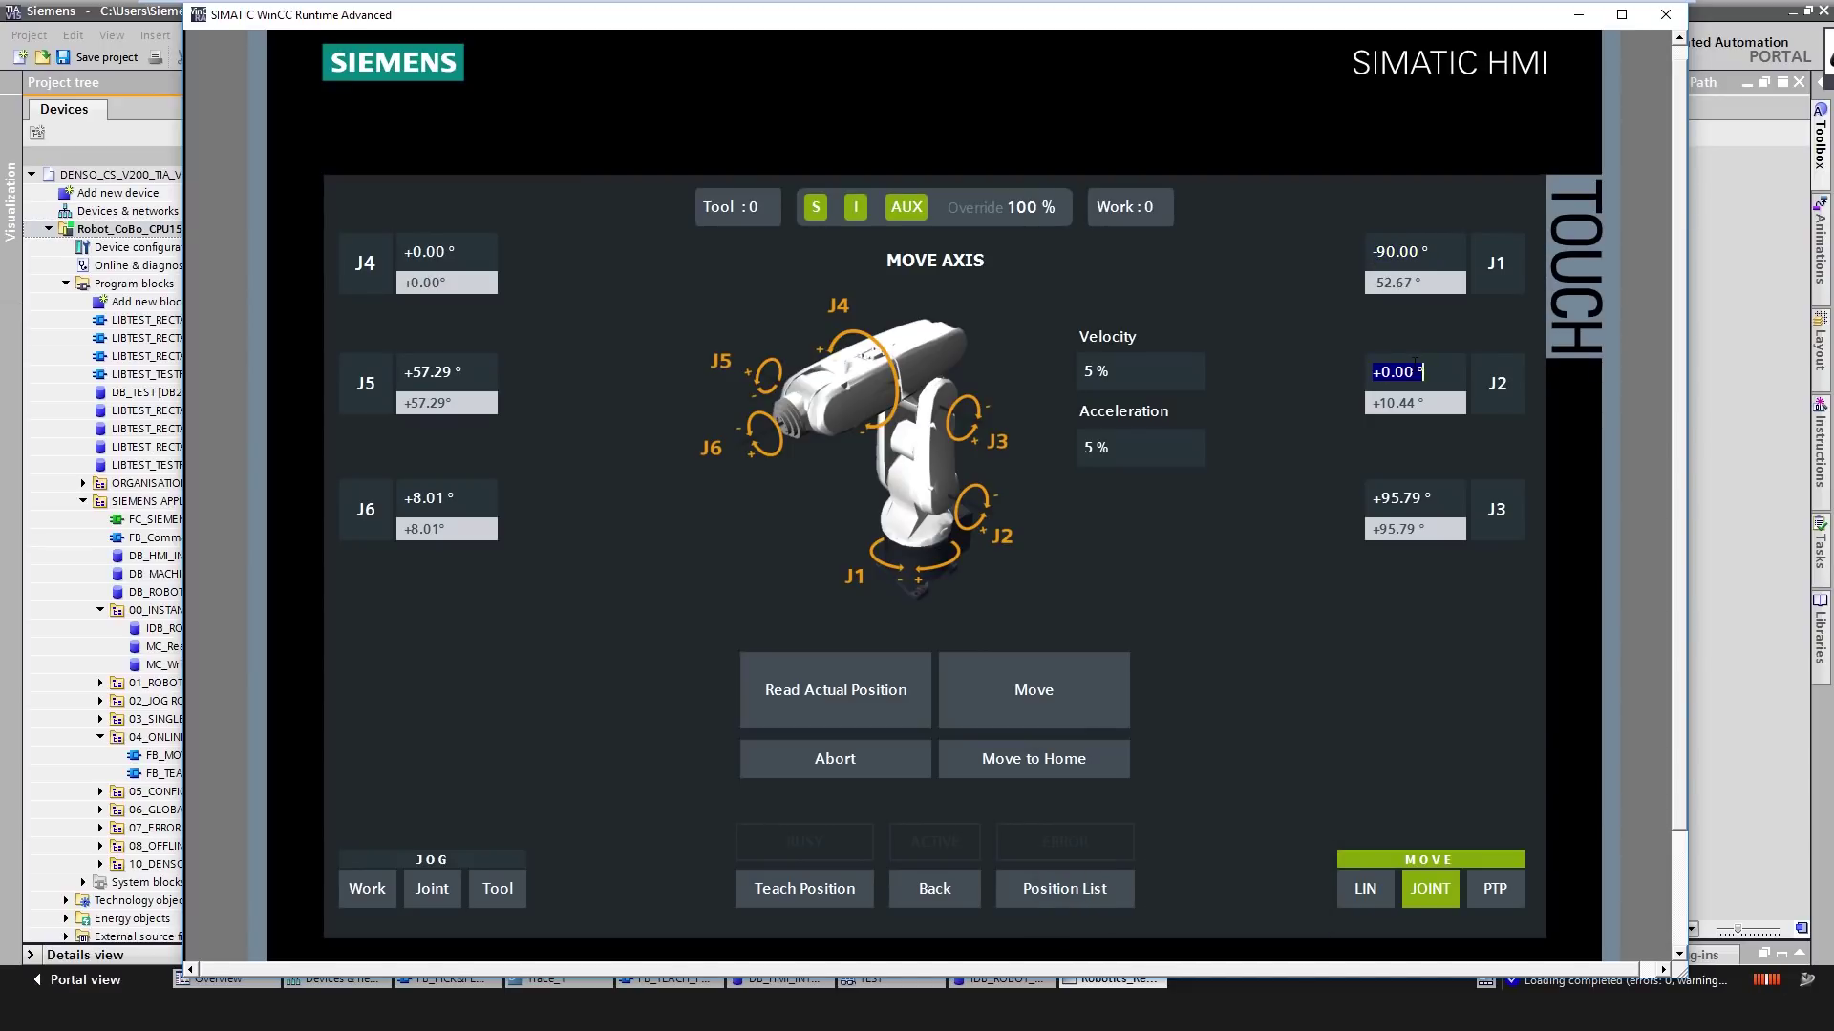
Step: Set the J3 and J5 targets to 90° and drive the robot to the joint targets
click(1414, 498)
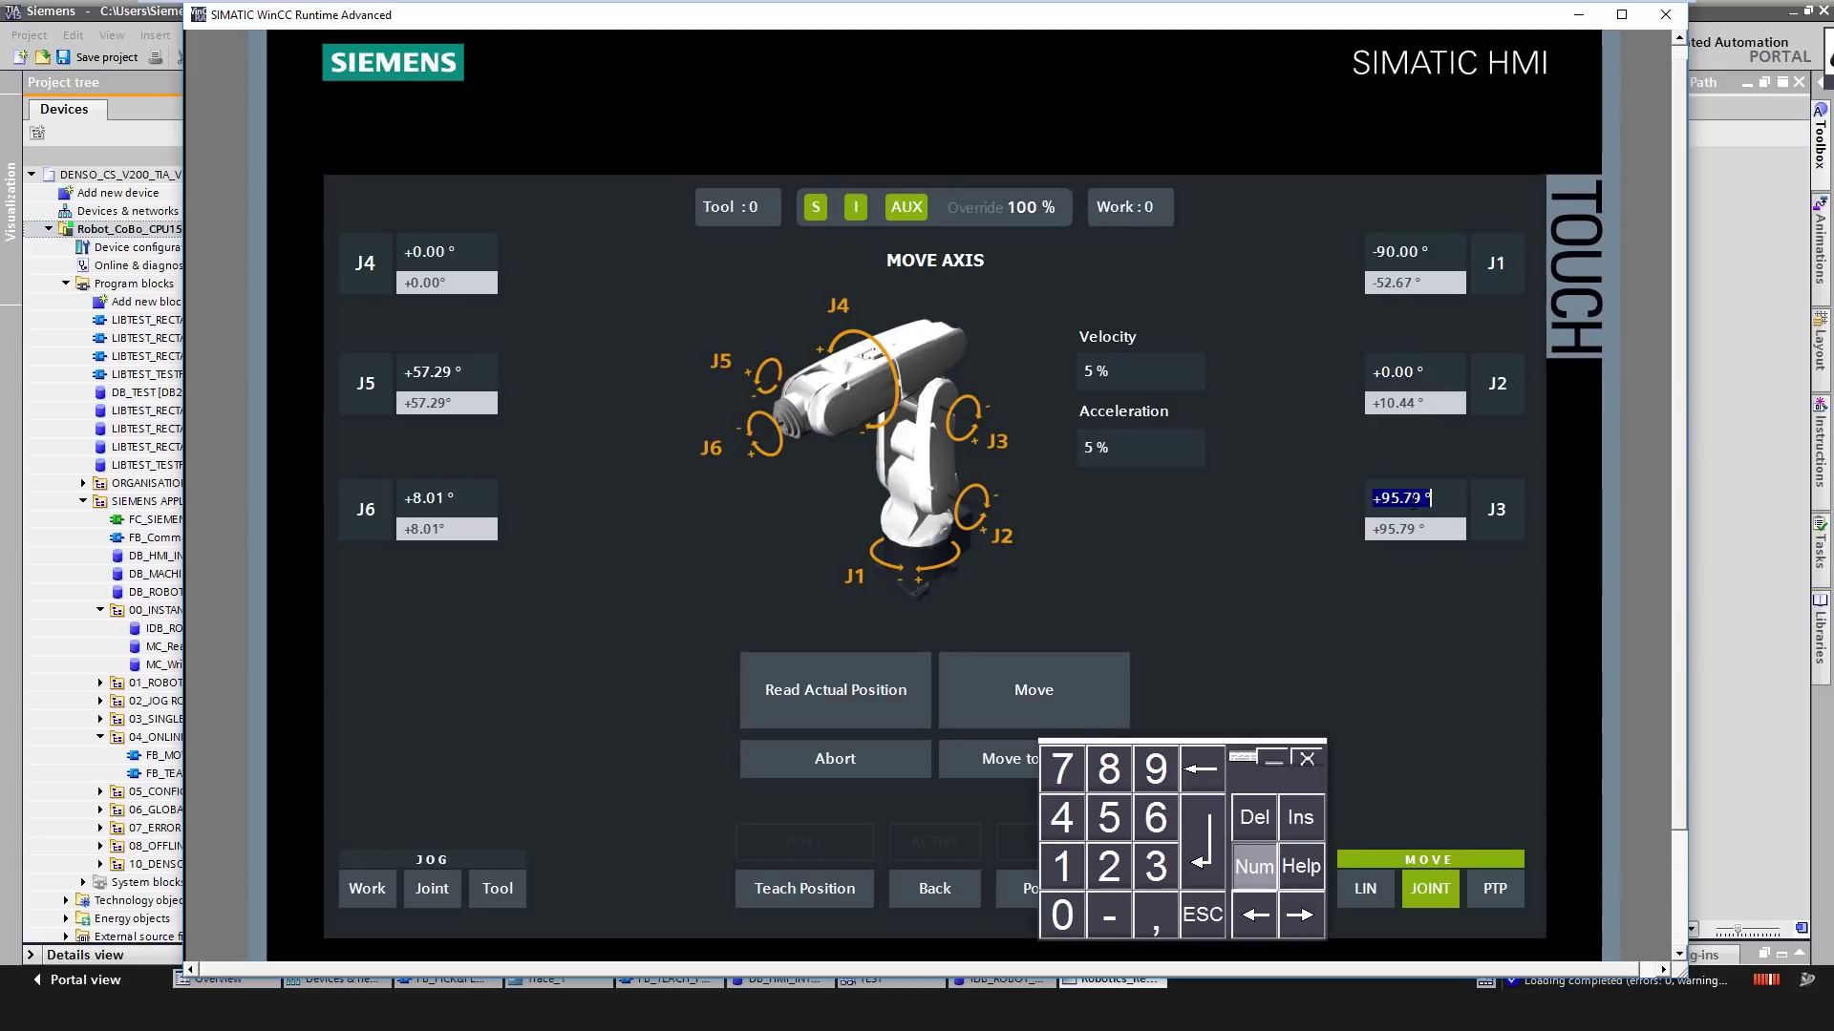
text(90)
key(Return)
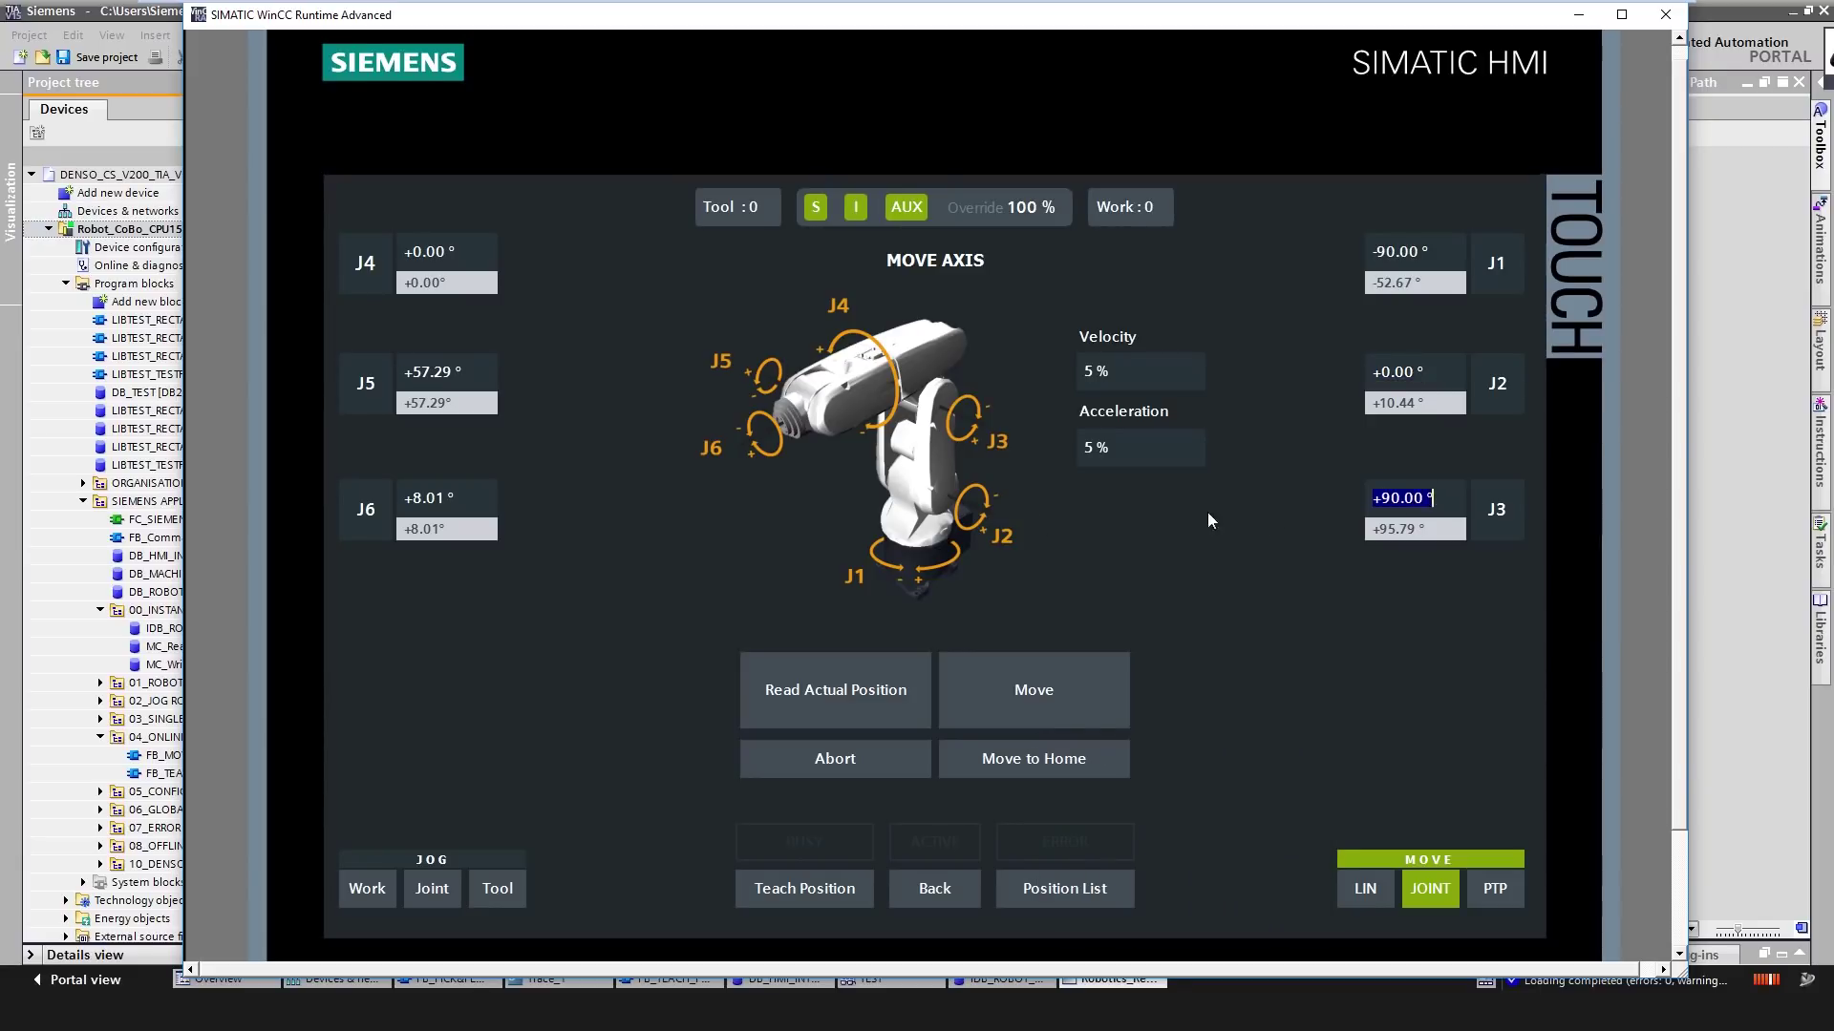
click(444, 373)
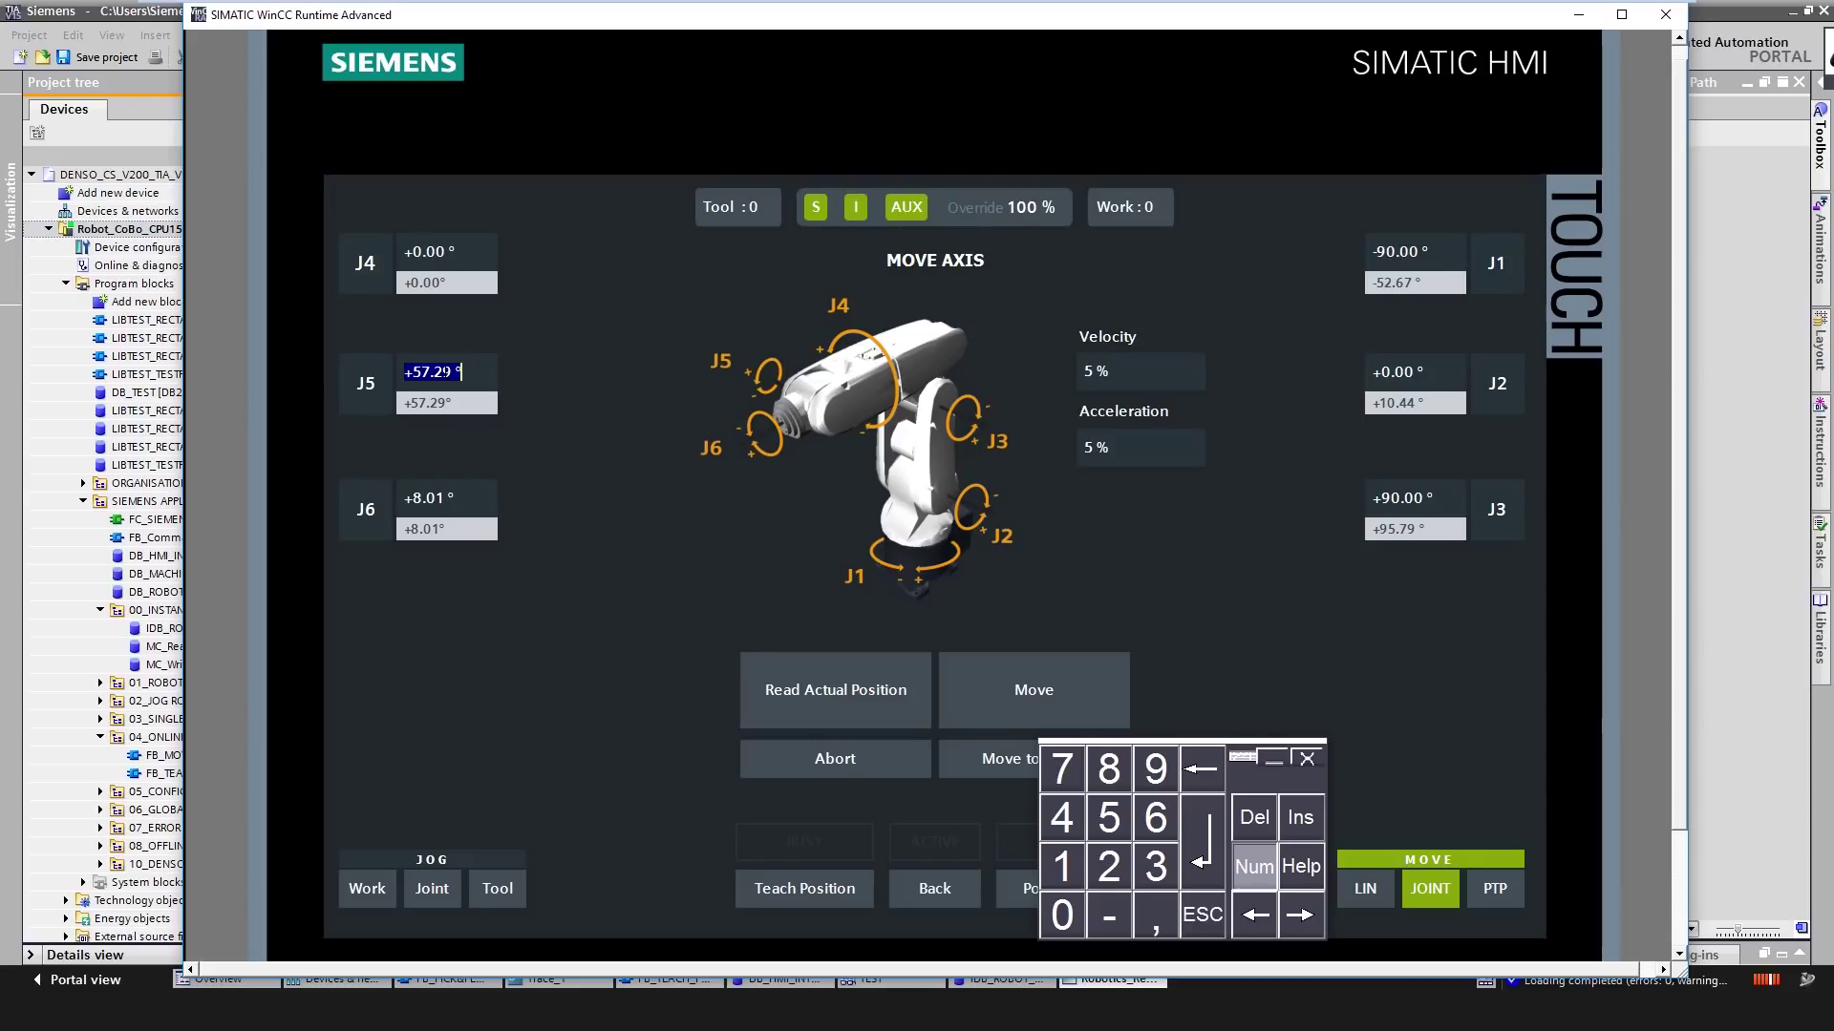
text(90)
key(Return)
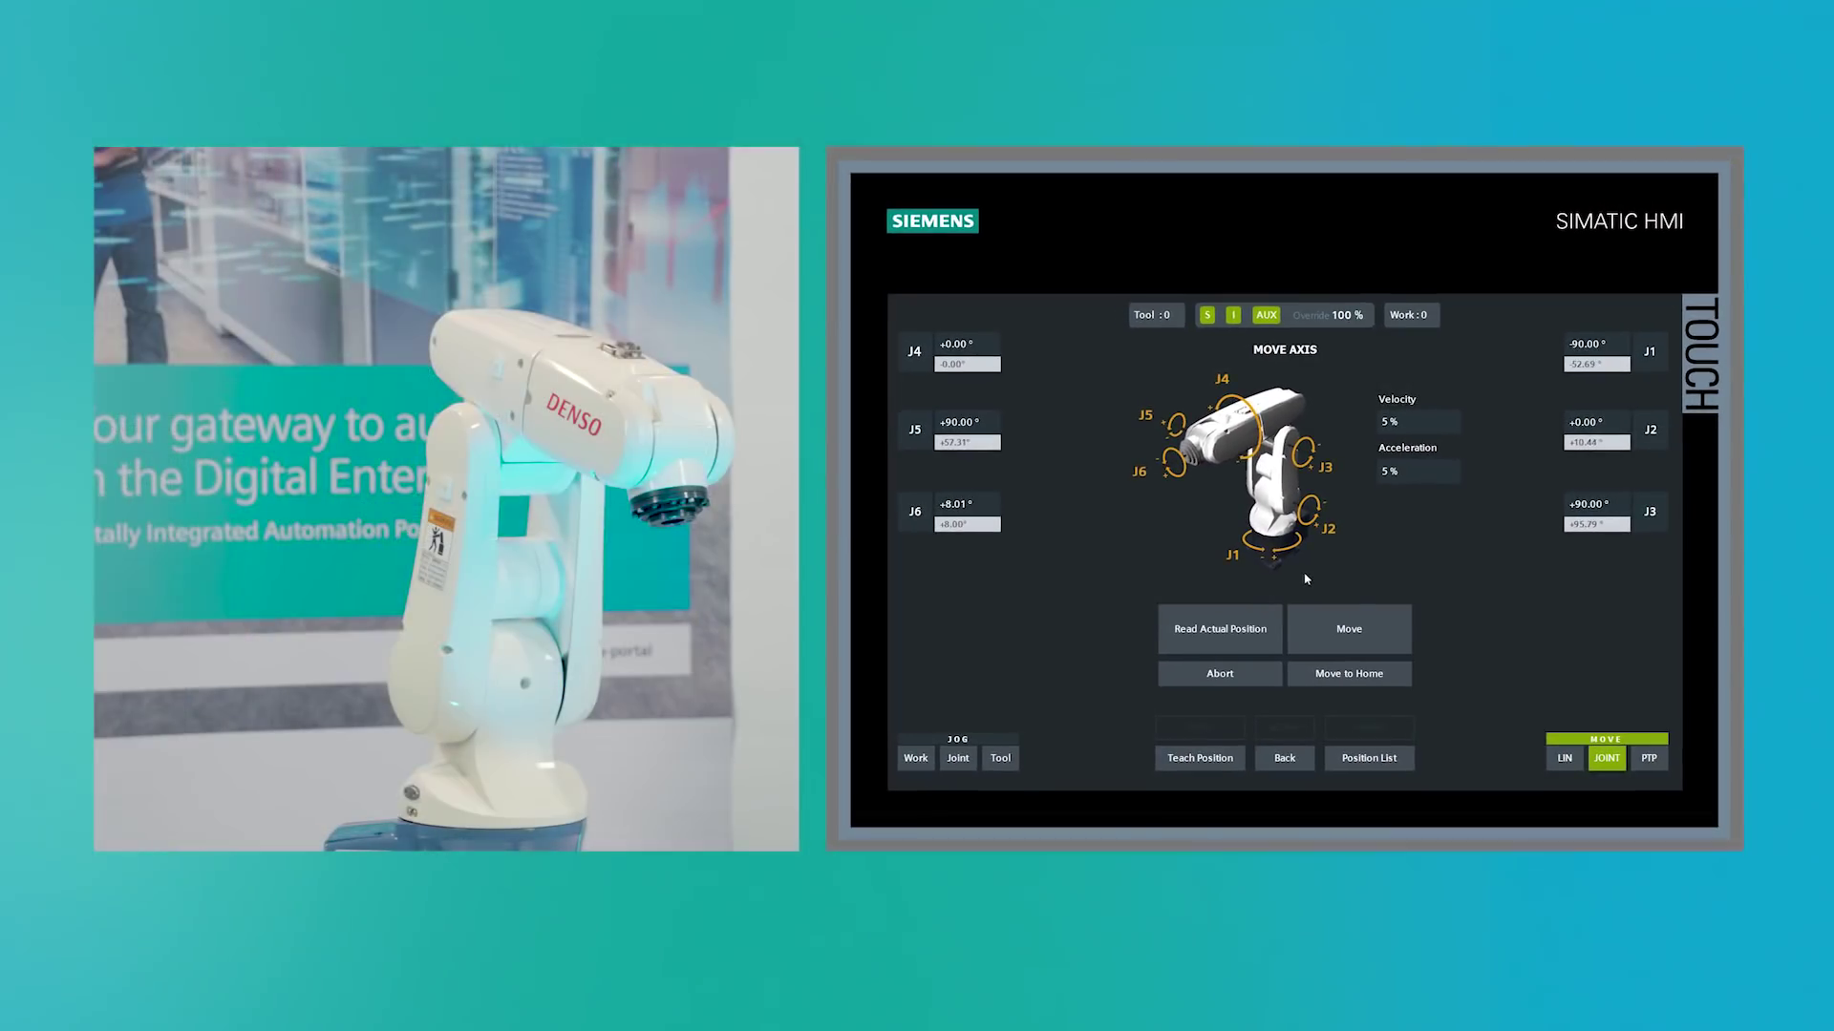
click(1339, 627)
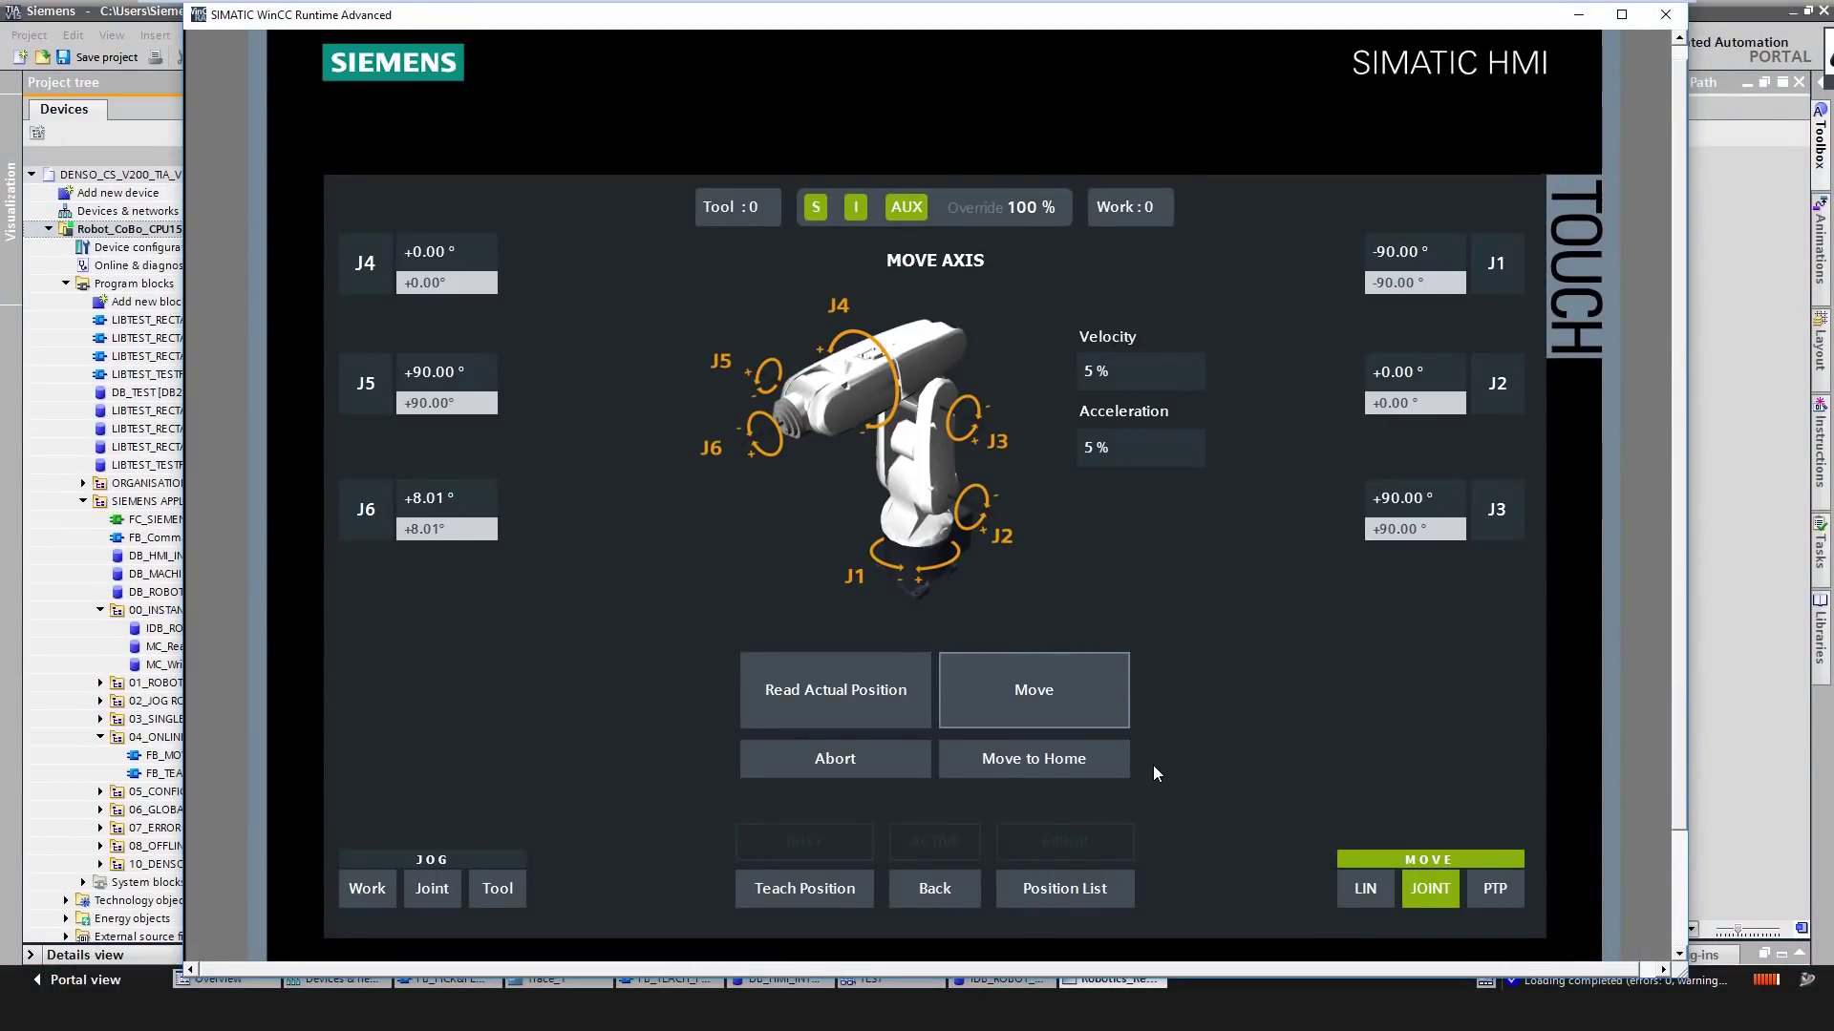
Step: Teach the current pose as global position 1 named 'Home'
click(804, 888)
click(874, 509)
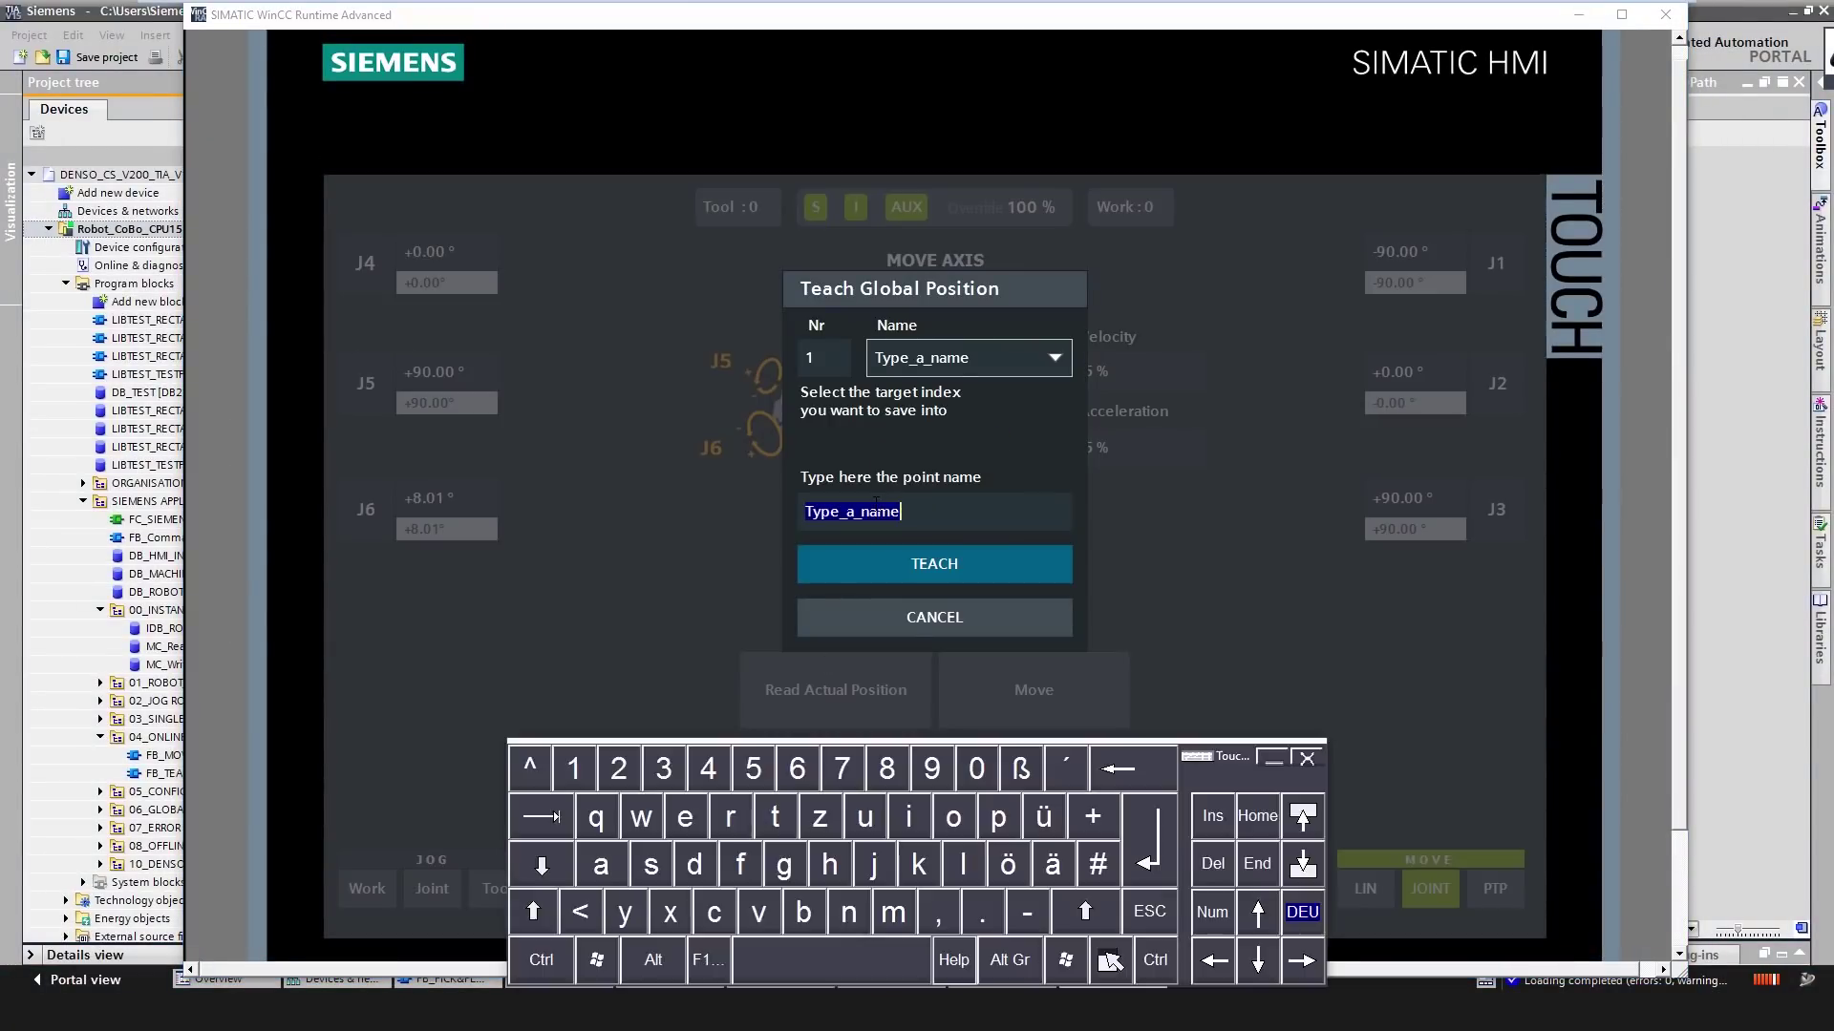
text(Wait)
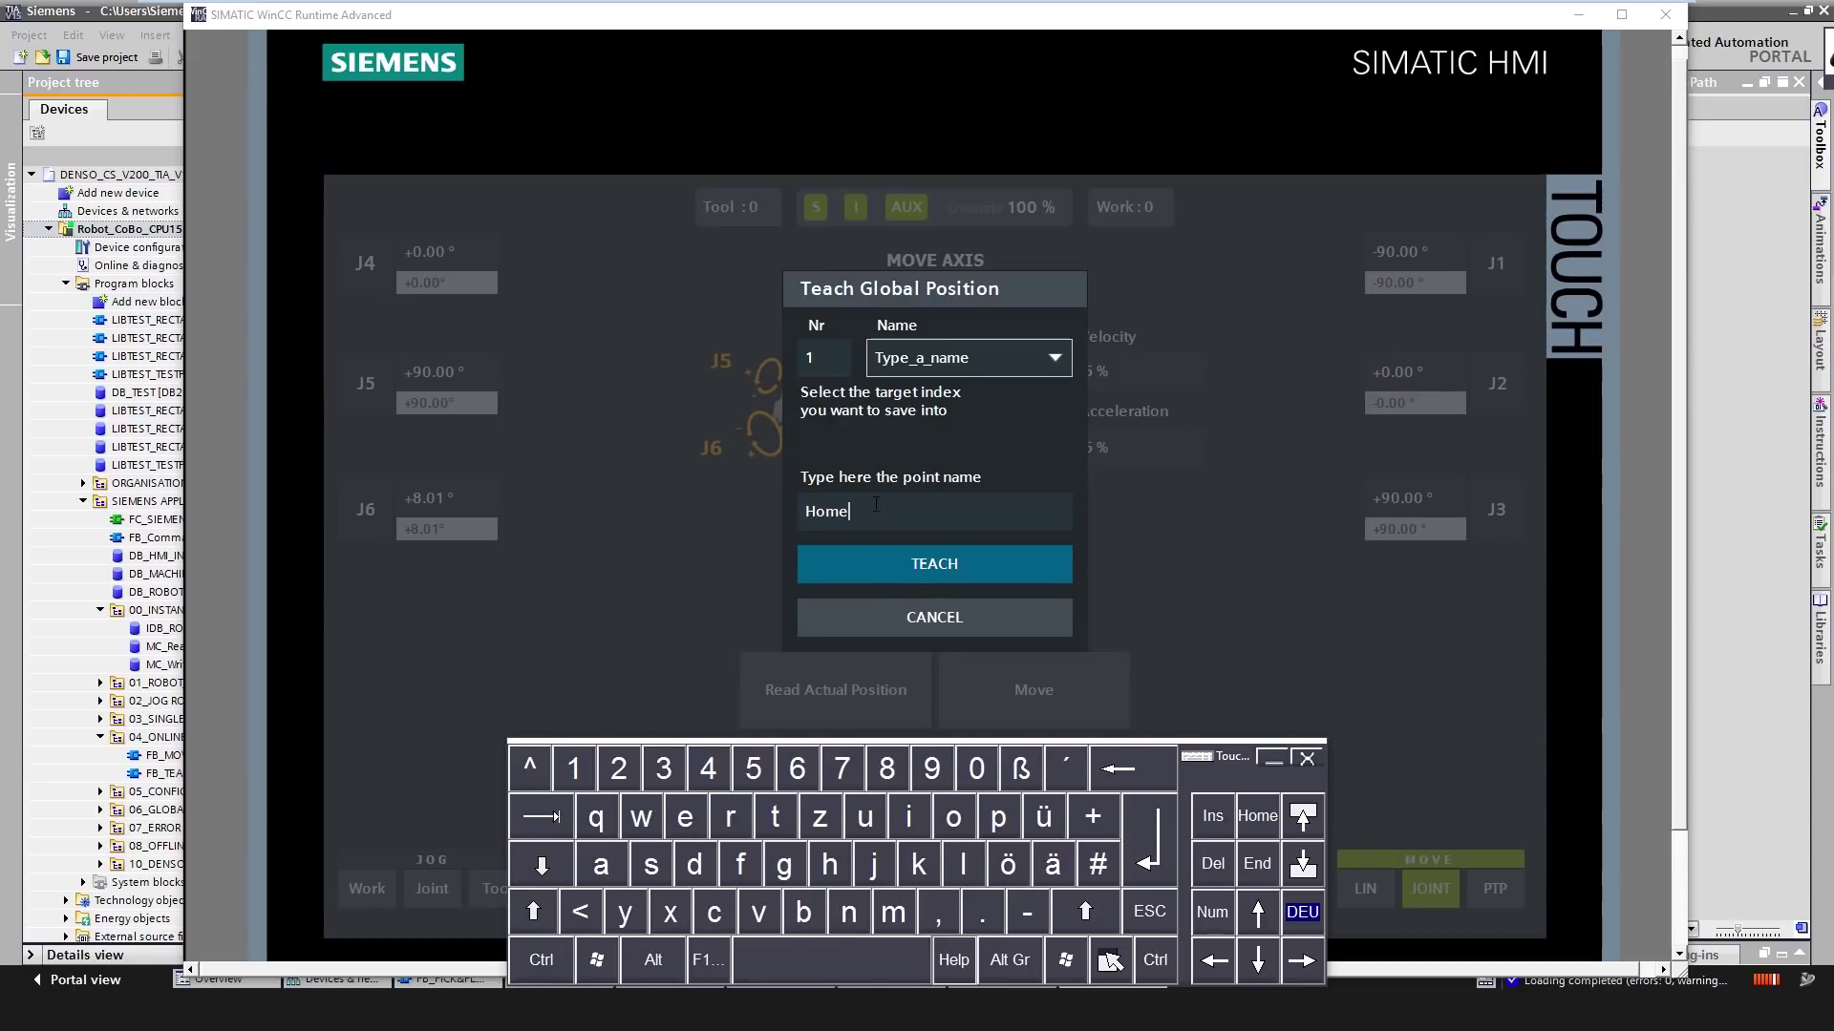
key(Return)
click(944, 565)
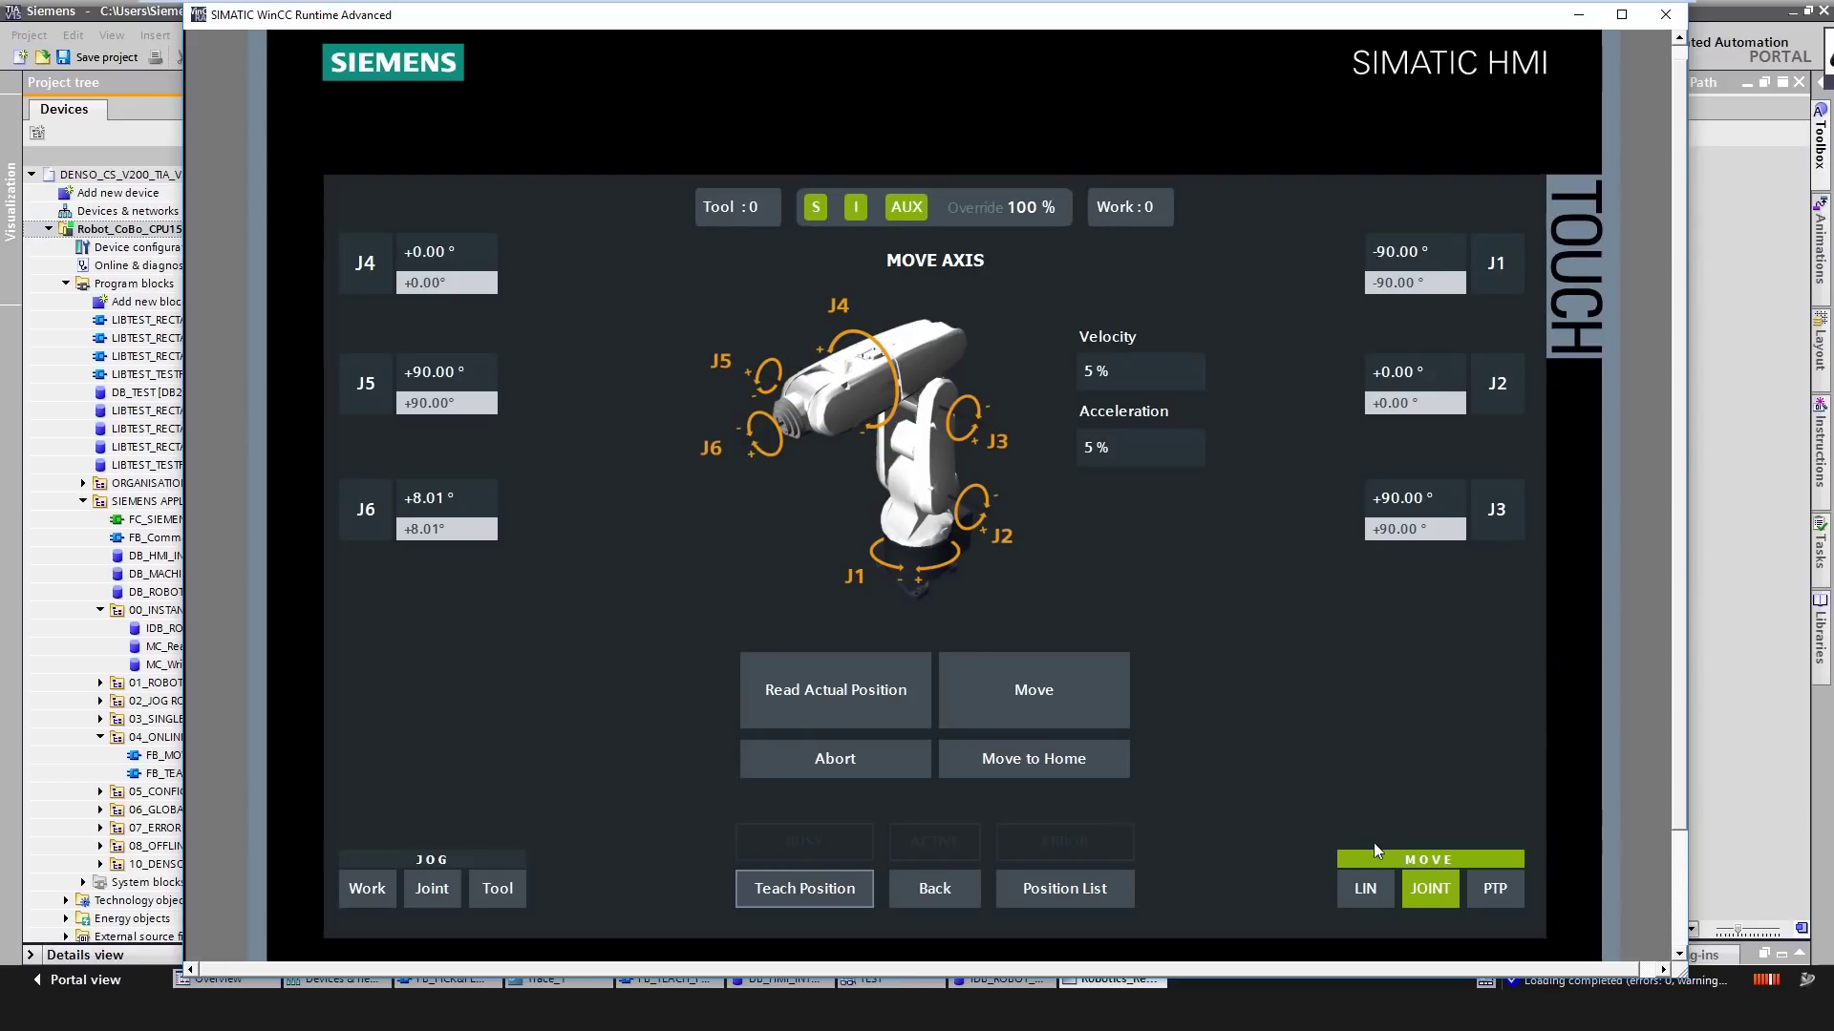
Step: In LIN mode, load the actual position, set X to -200 mm and move the robot there
click(1368, 888)
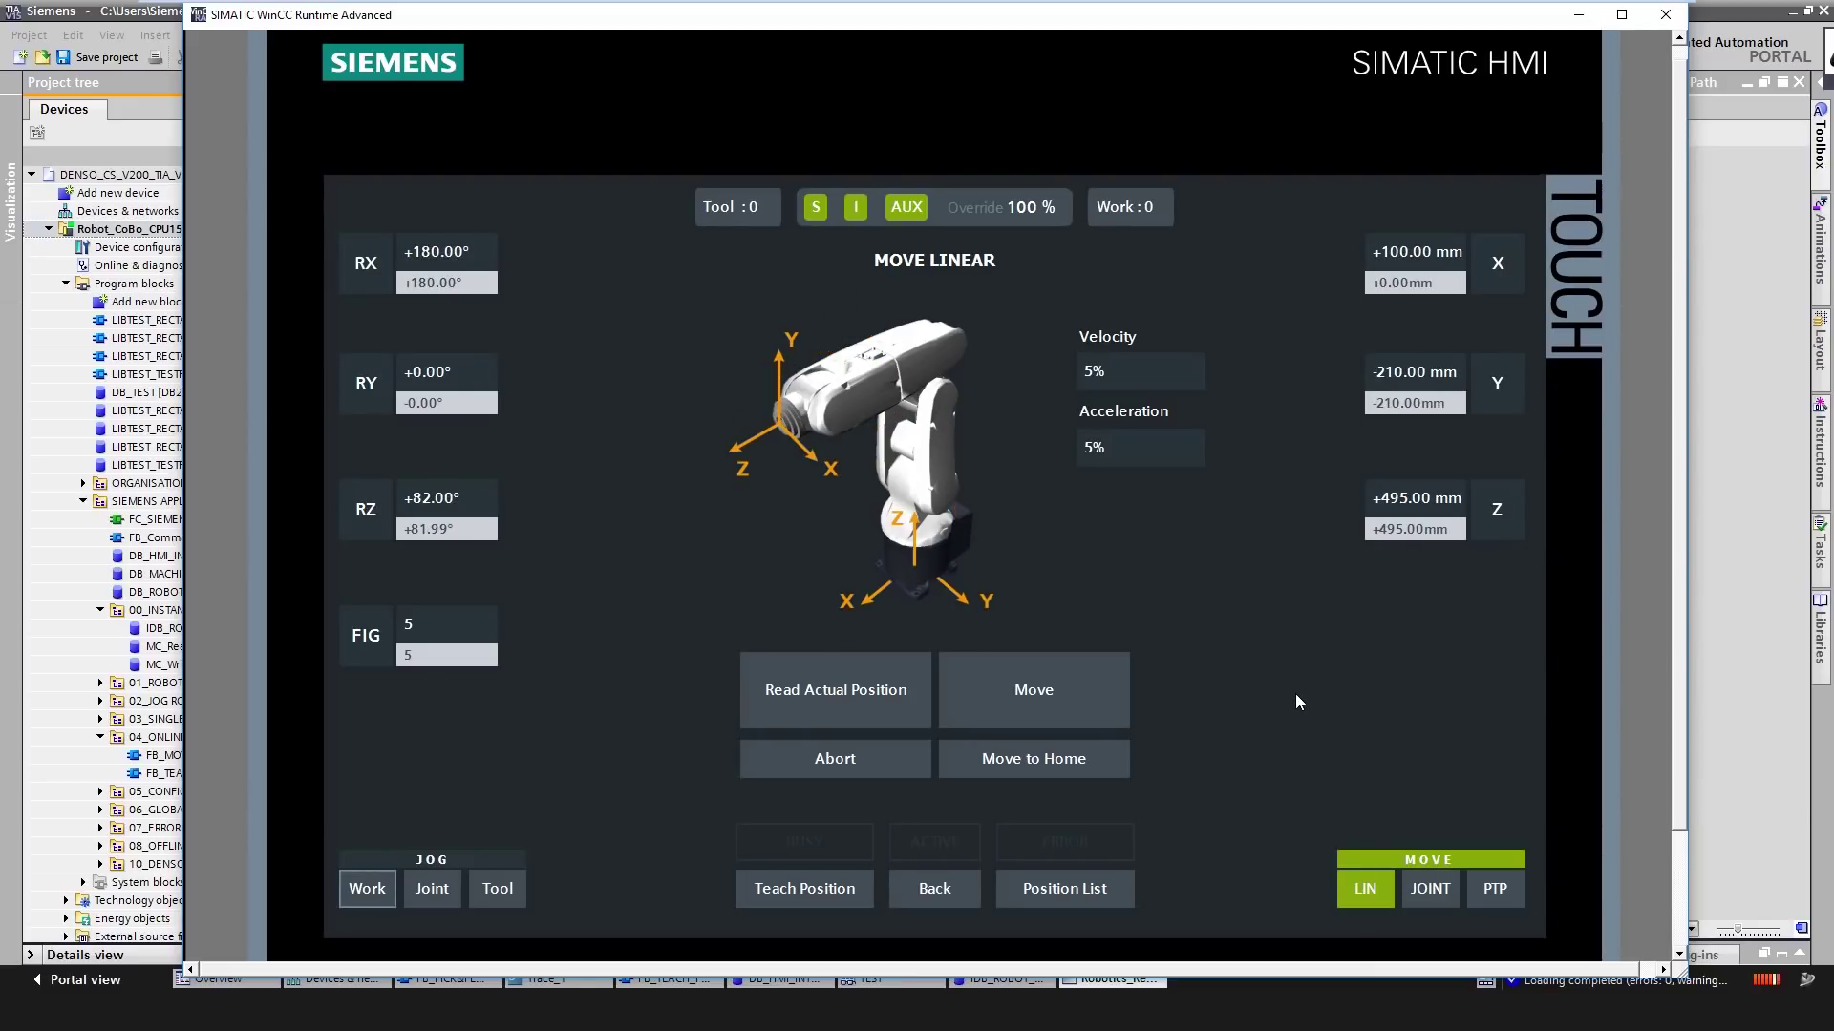
click(876, 693)
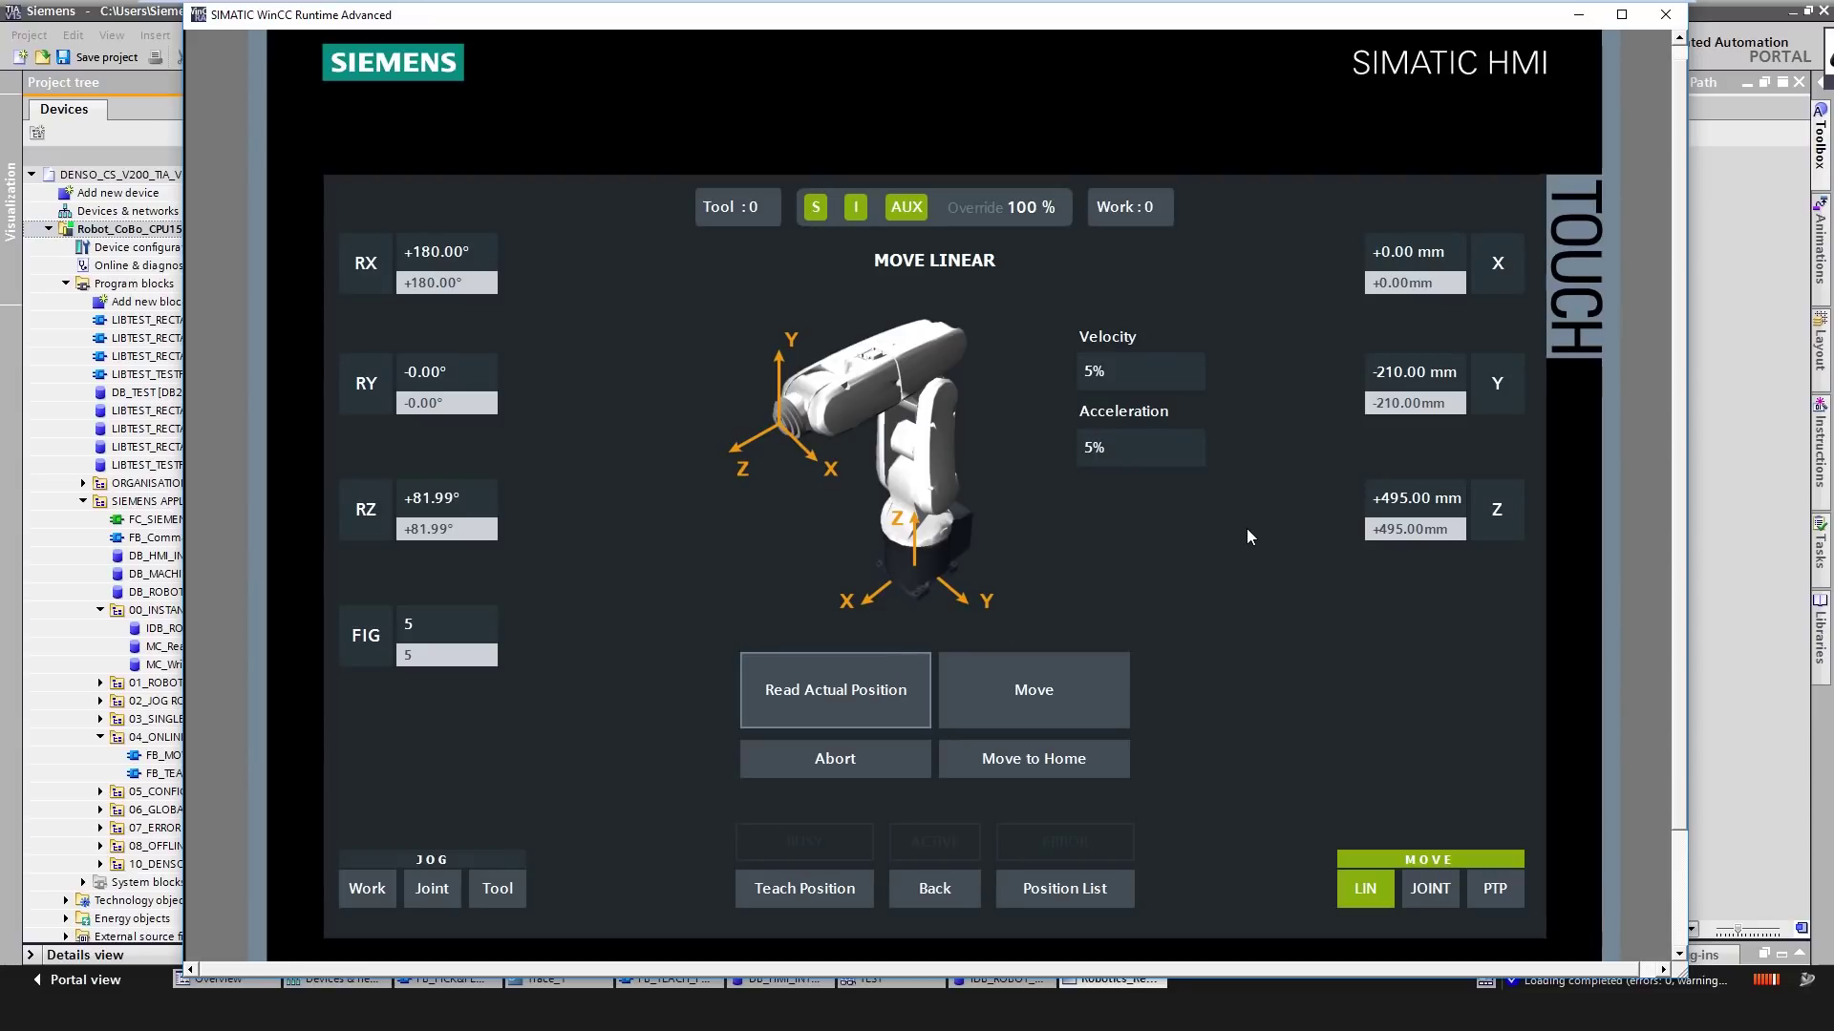
click(1388, 252)
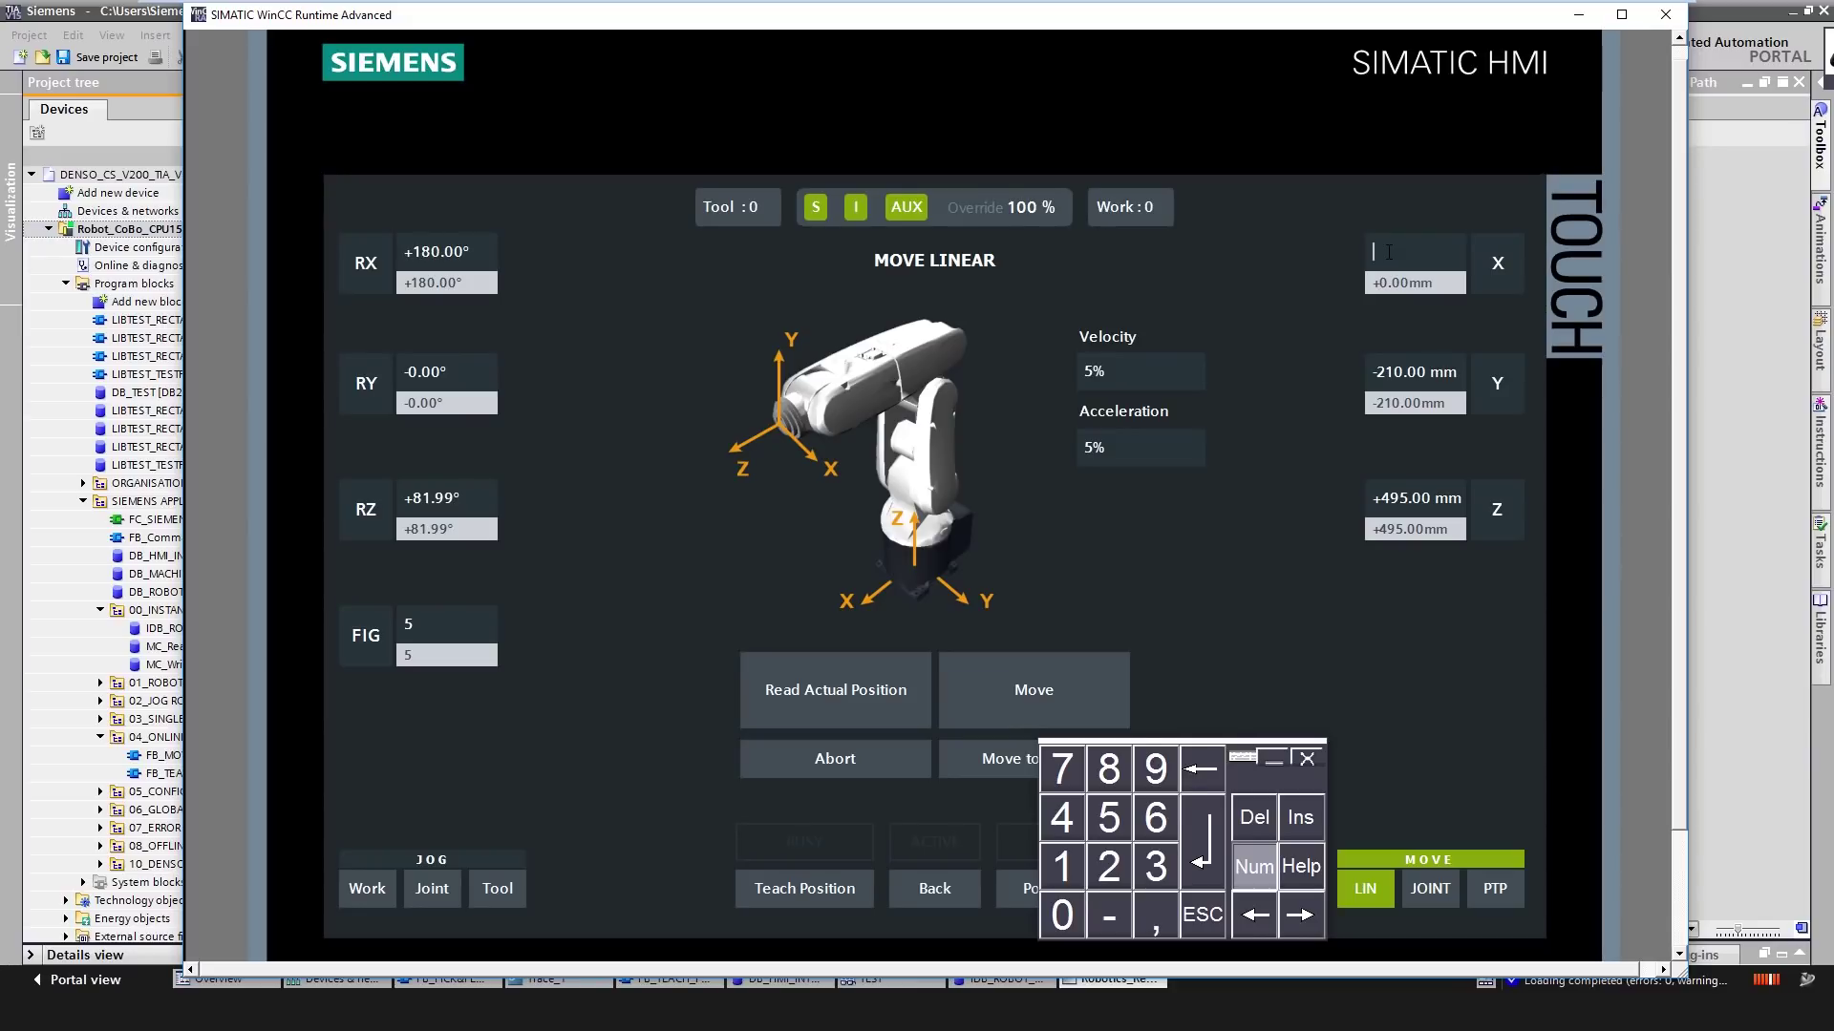
text(-200)
key(Return)
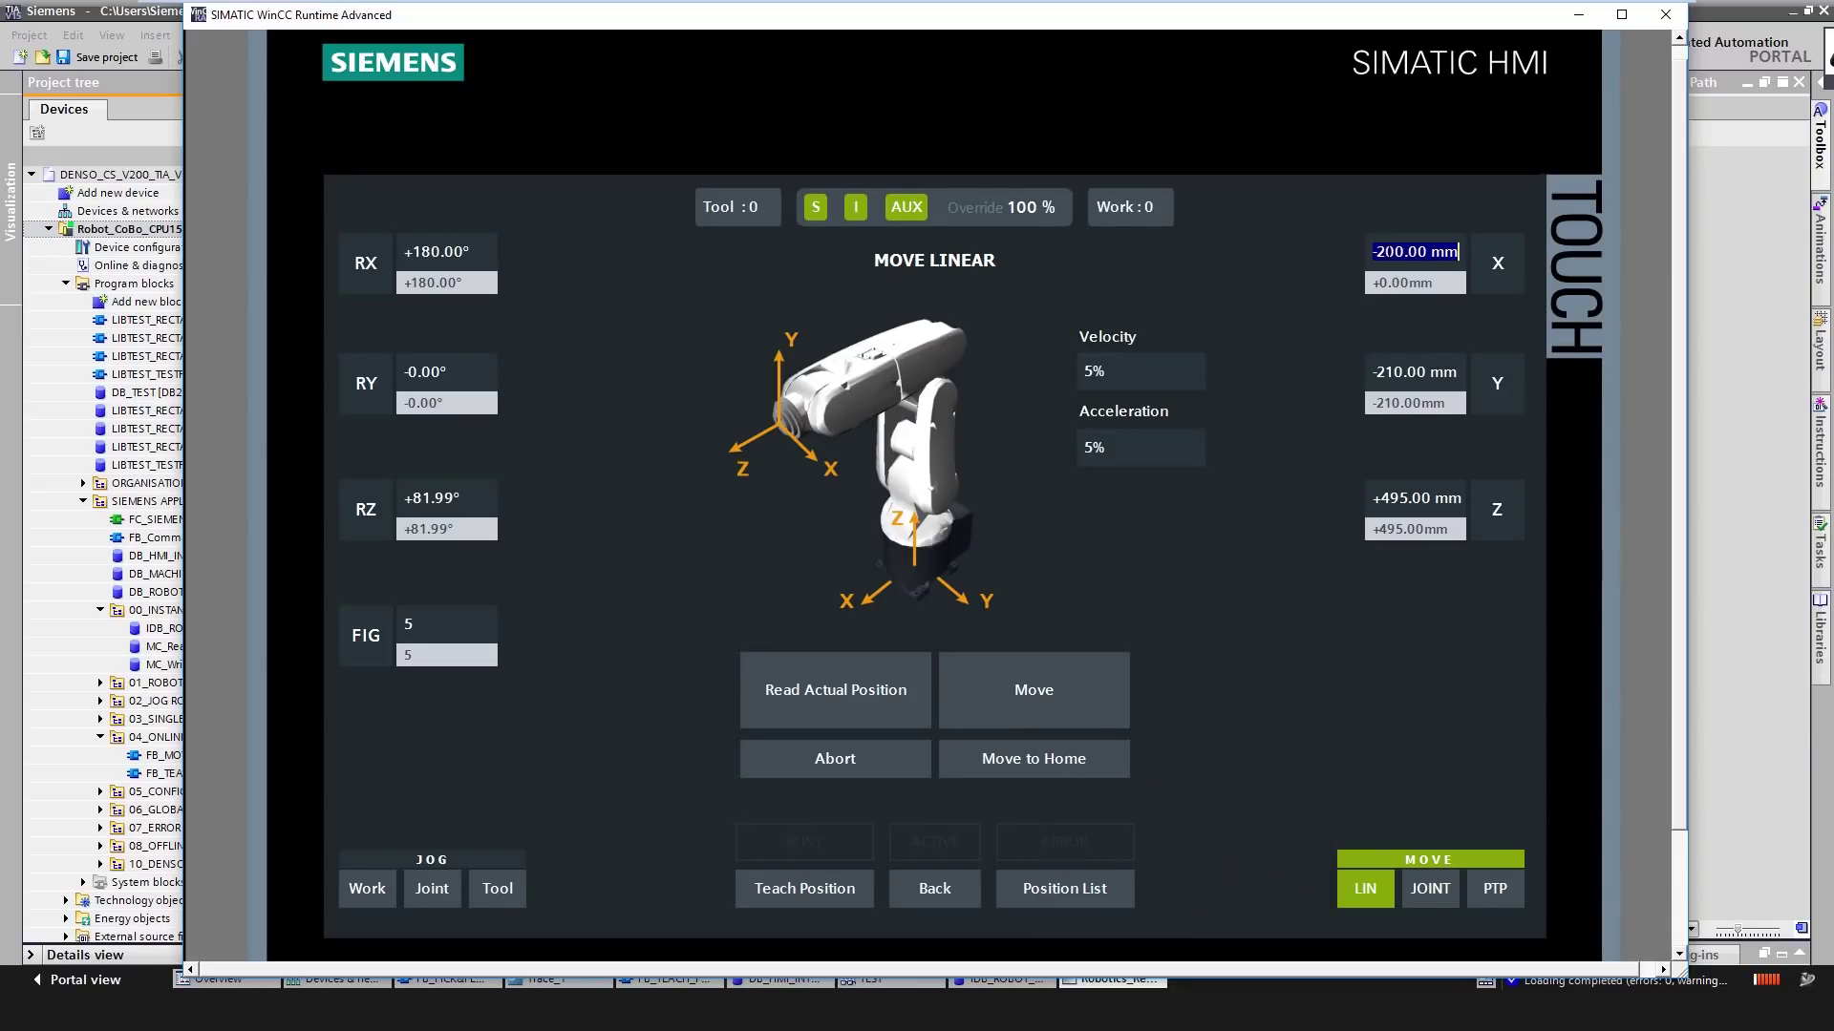
click(1328, 632)
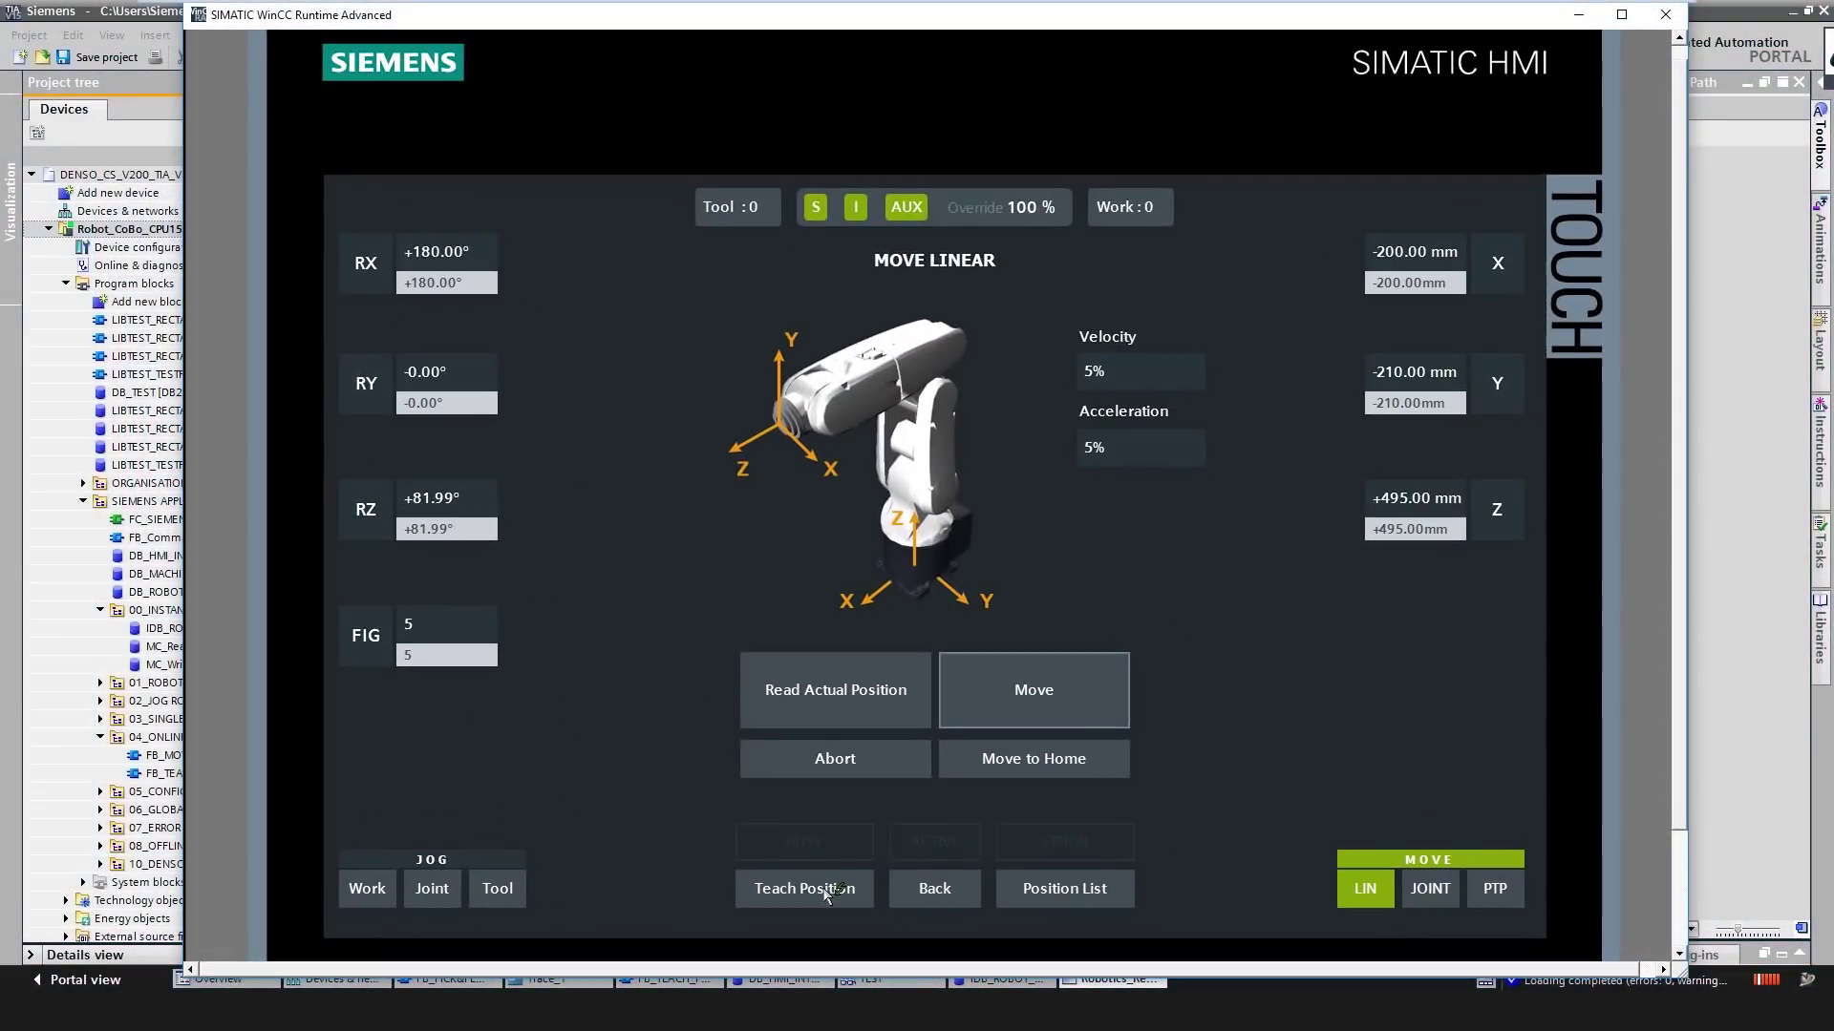
Step: Teach the current pose into slot 2 as 'Prepick Pos 1'
click(1195, 759)
click(931, 363)
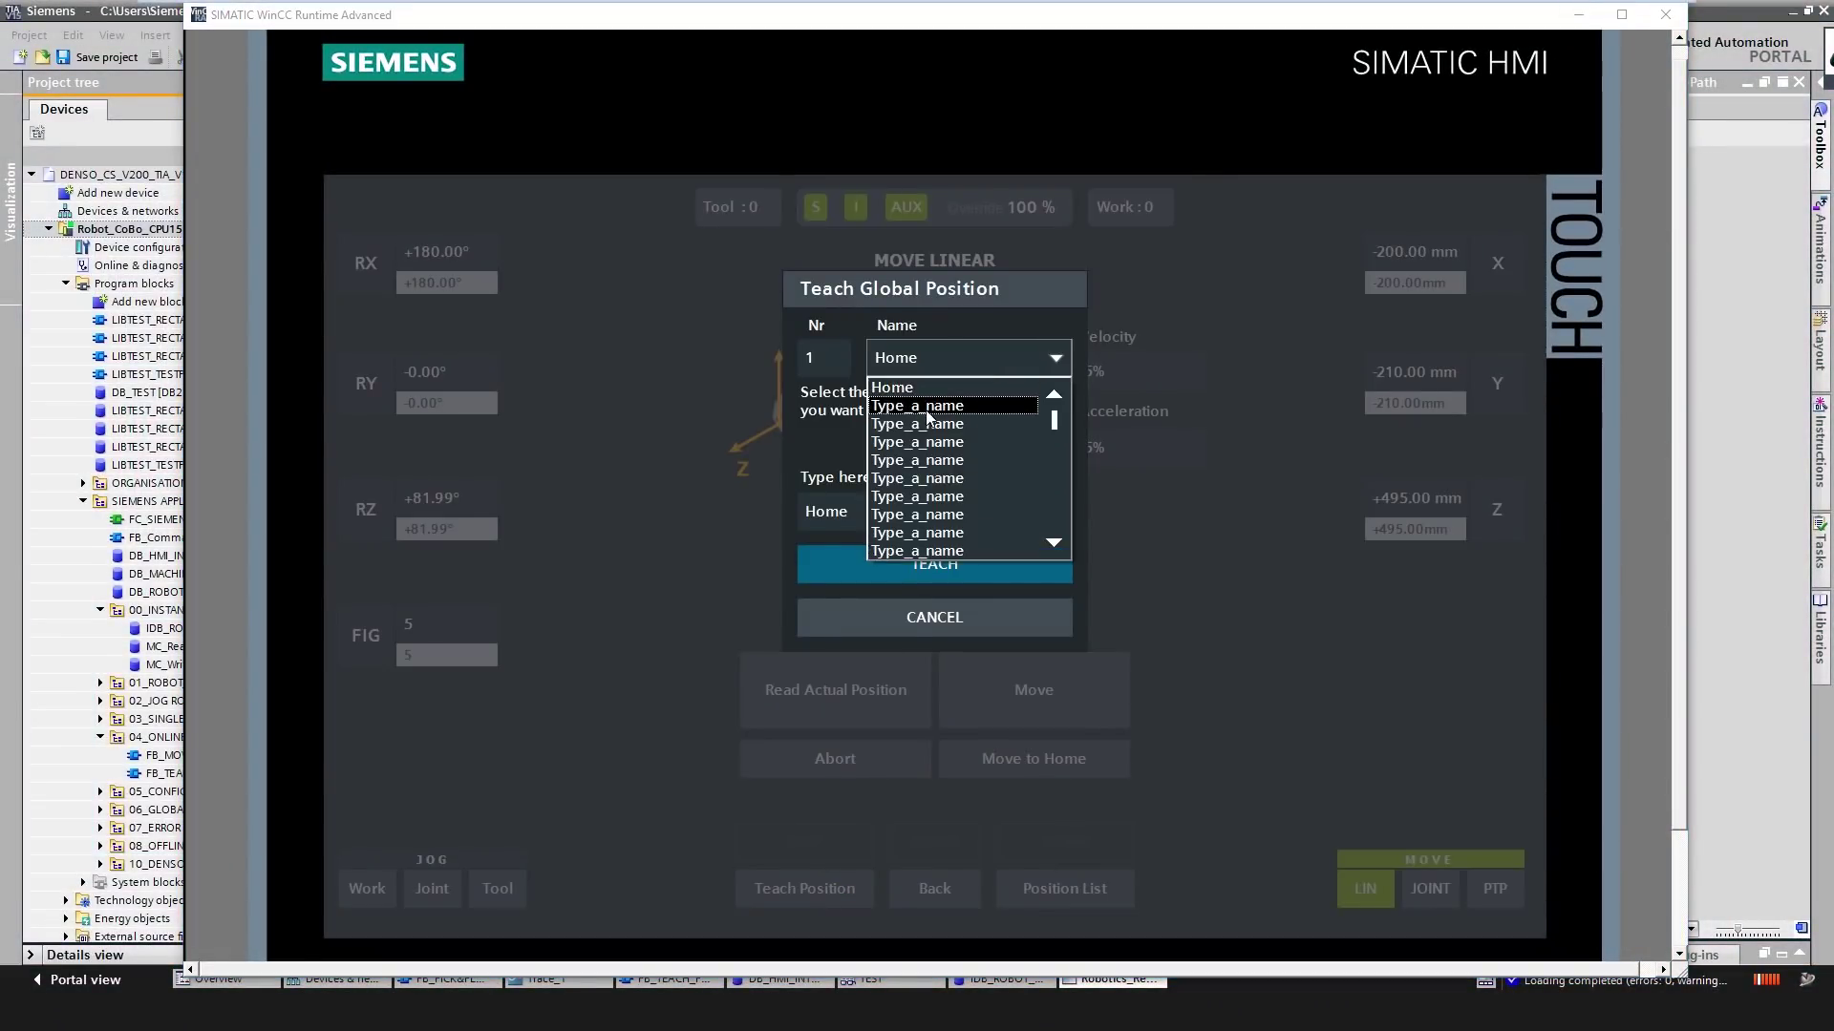
click(931, 410)
click(900, 509)
text(Prepick P)
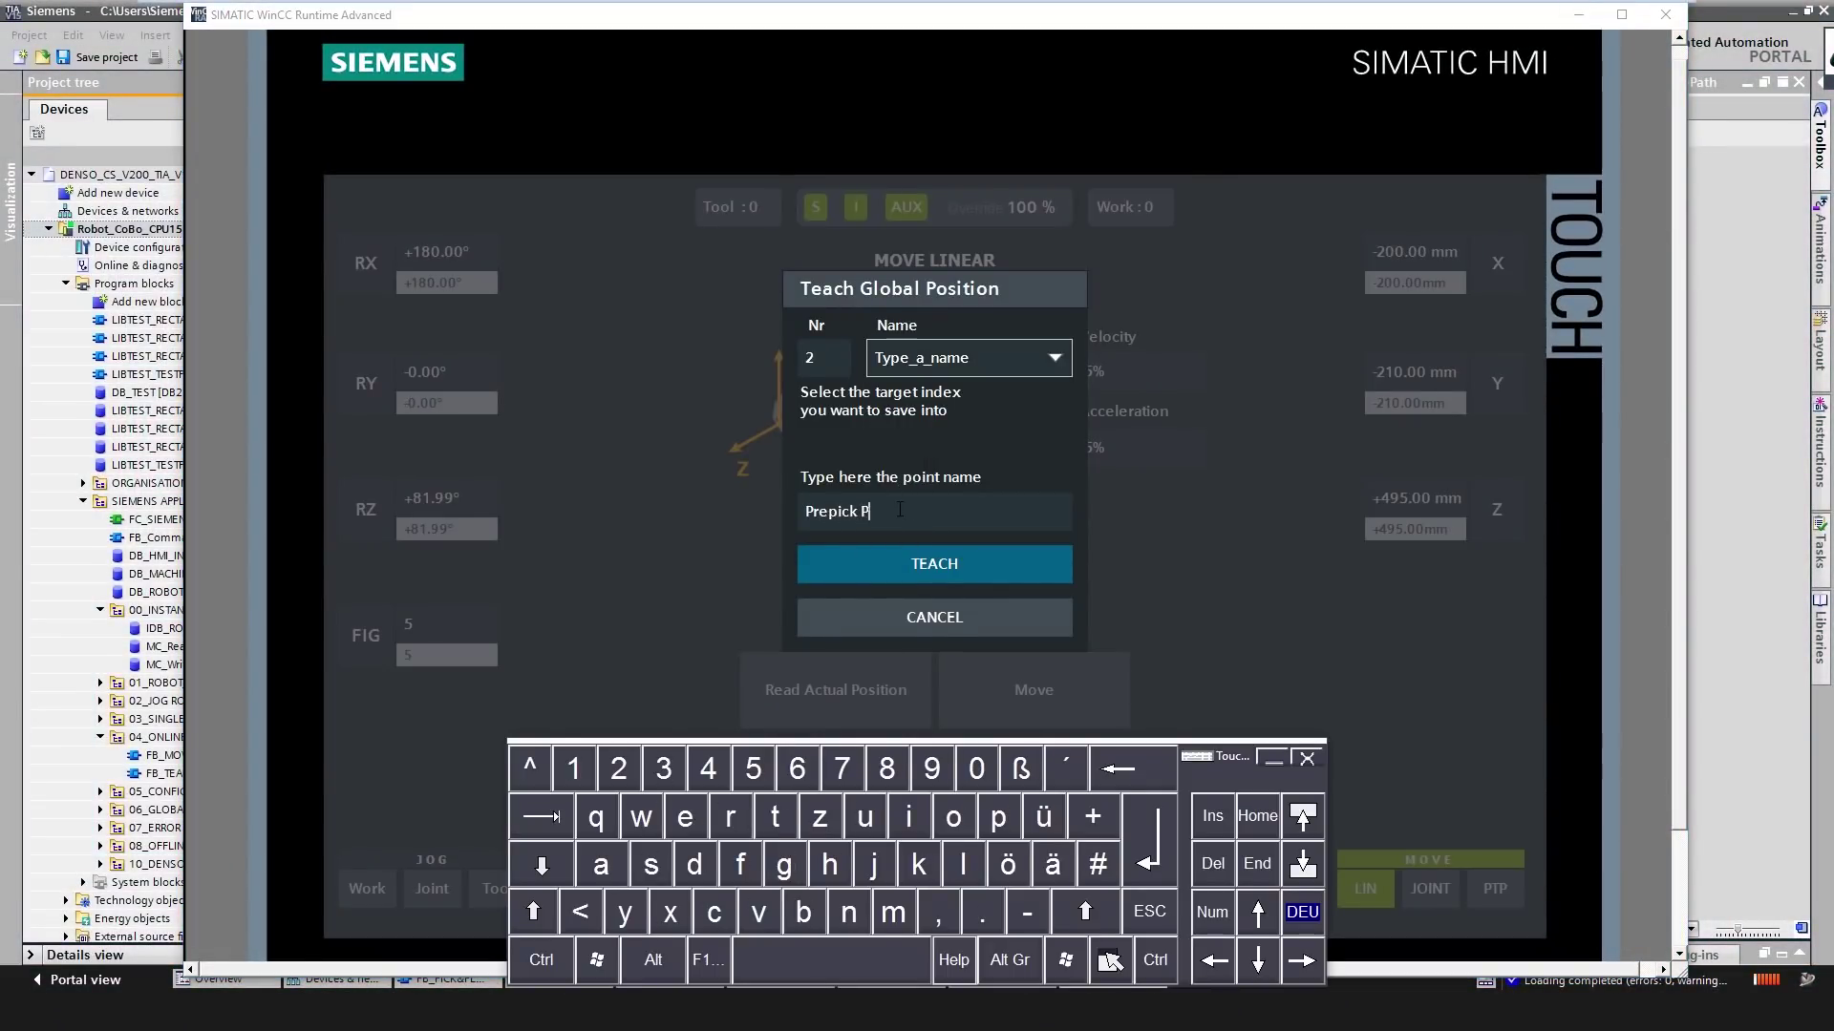
text(os 1)
key(Return)
click(893, 566)
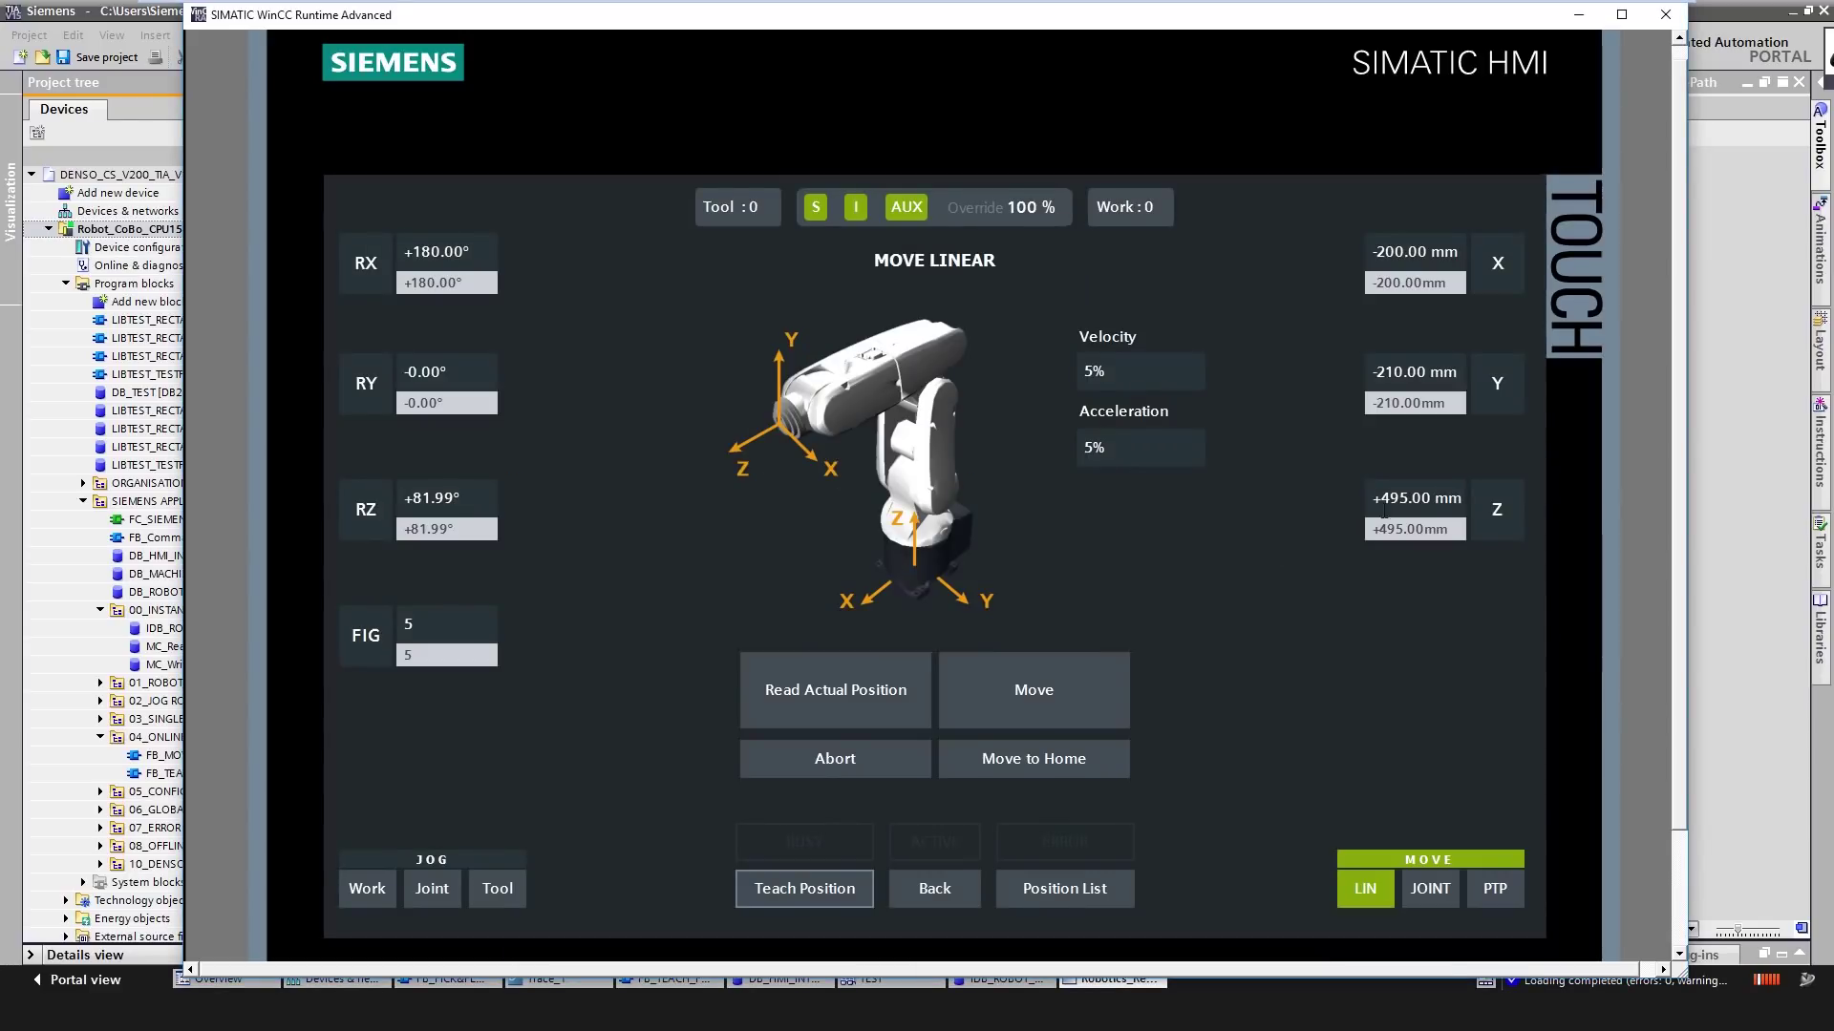
Step: Enter 400 as the Z target on the keypad
click(1423, 498)
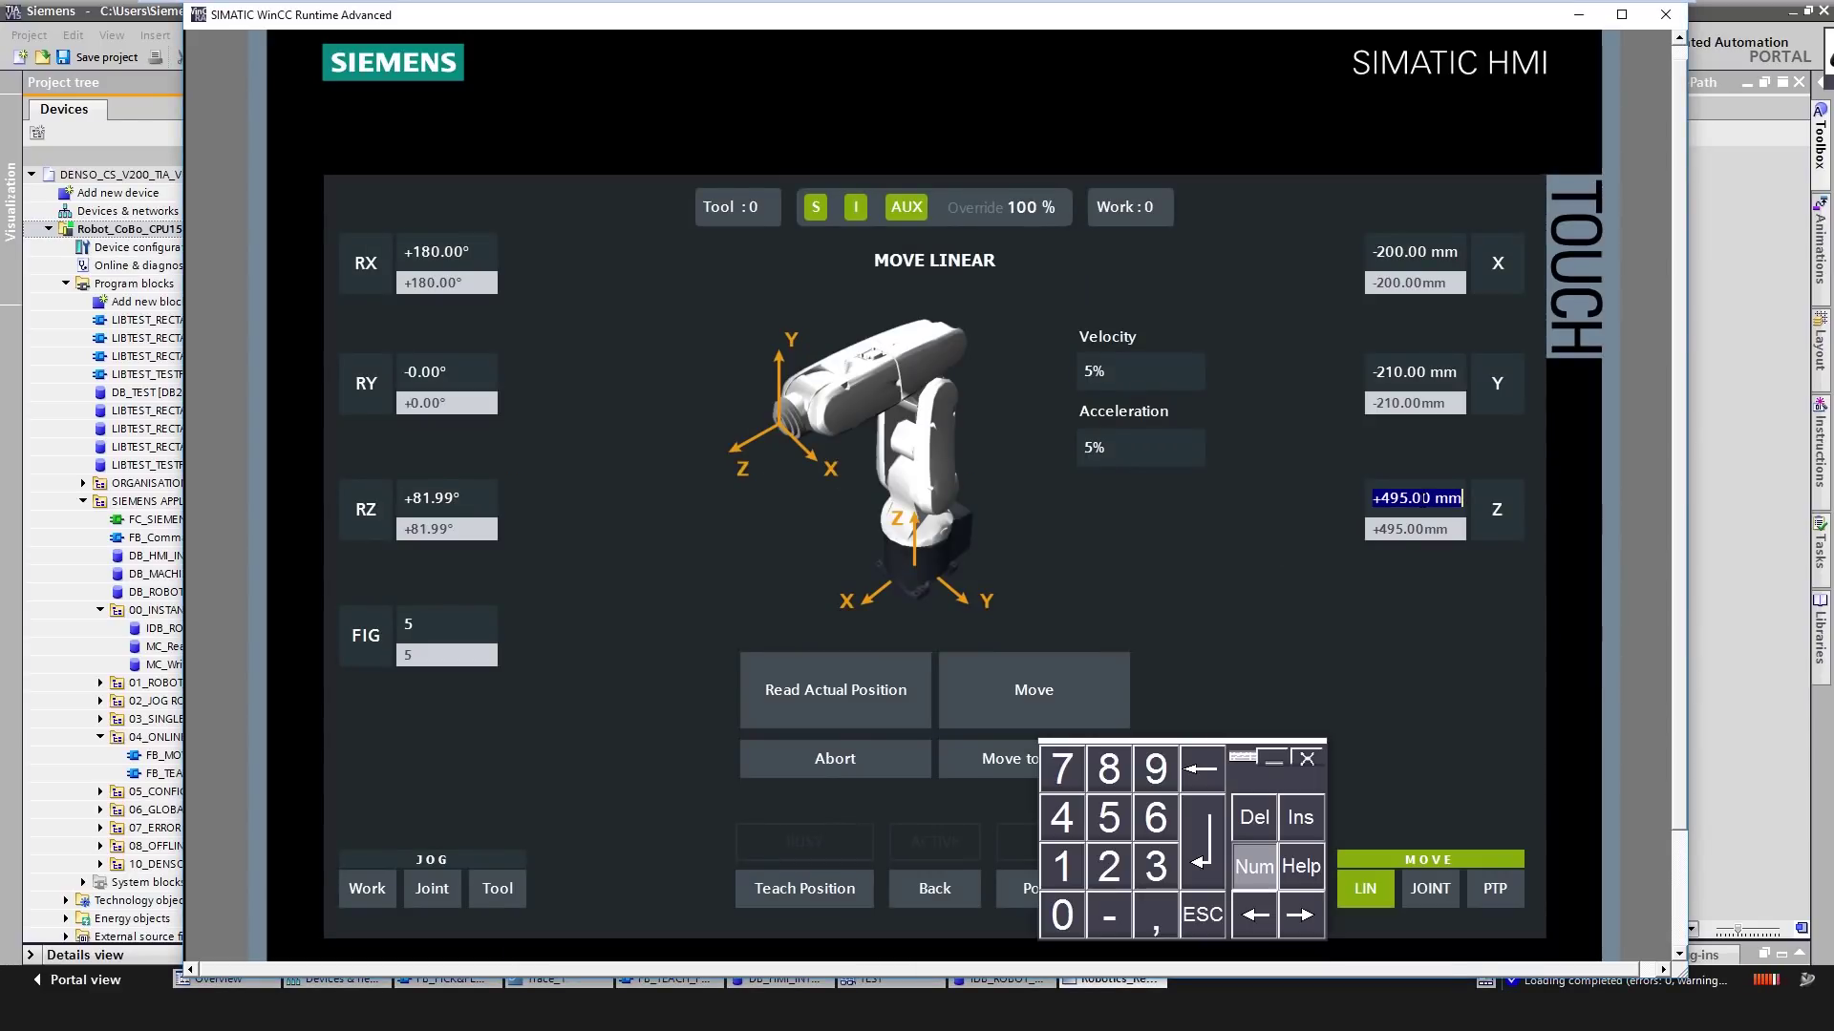
click(1062, 818)
click(1062, 915)
click(1062, 915)
Step: Confirm Z 400 mm, lower the robot there, and store the pose in slot 3 as 'PickPos 1'
click(1202, 841)
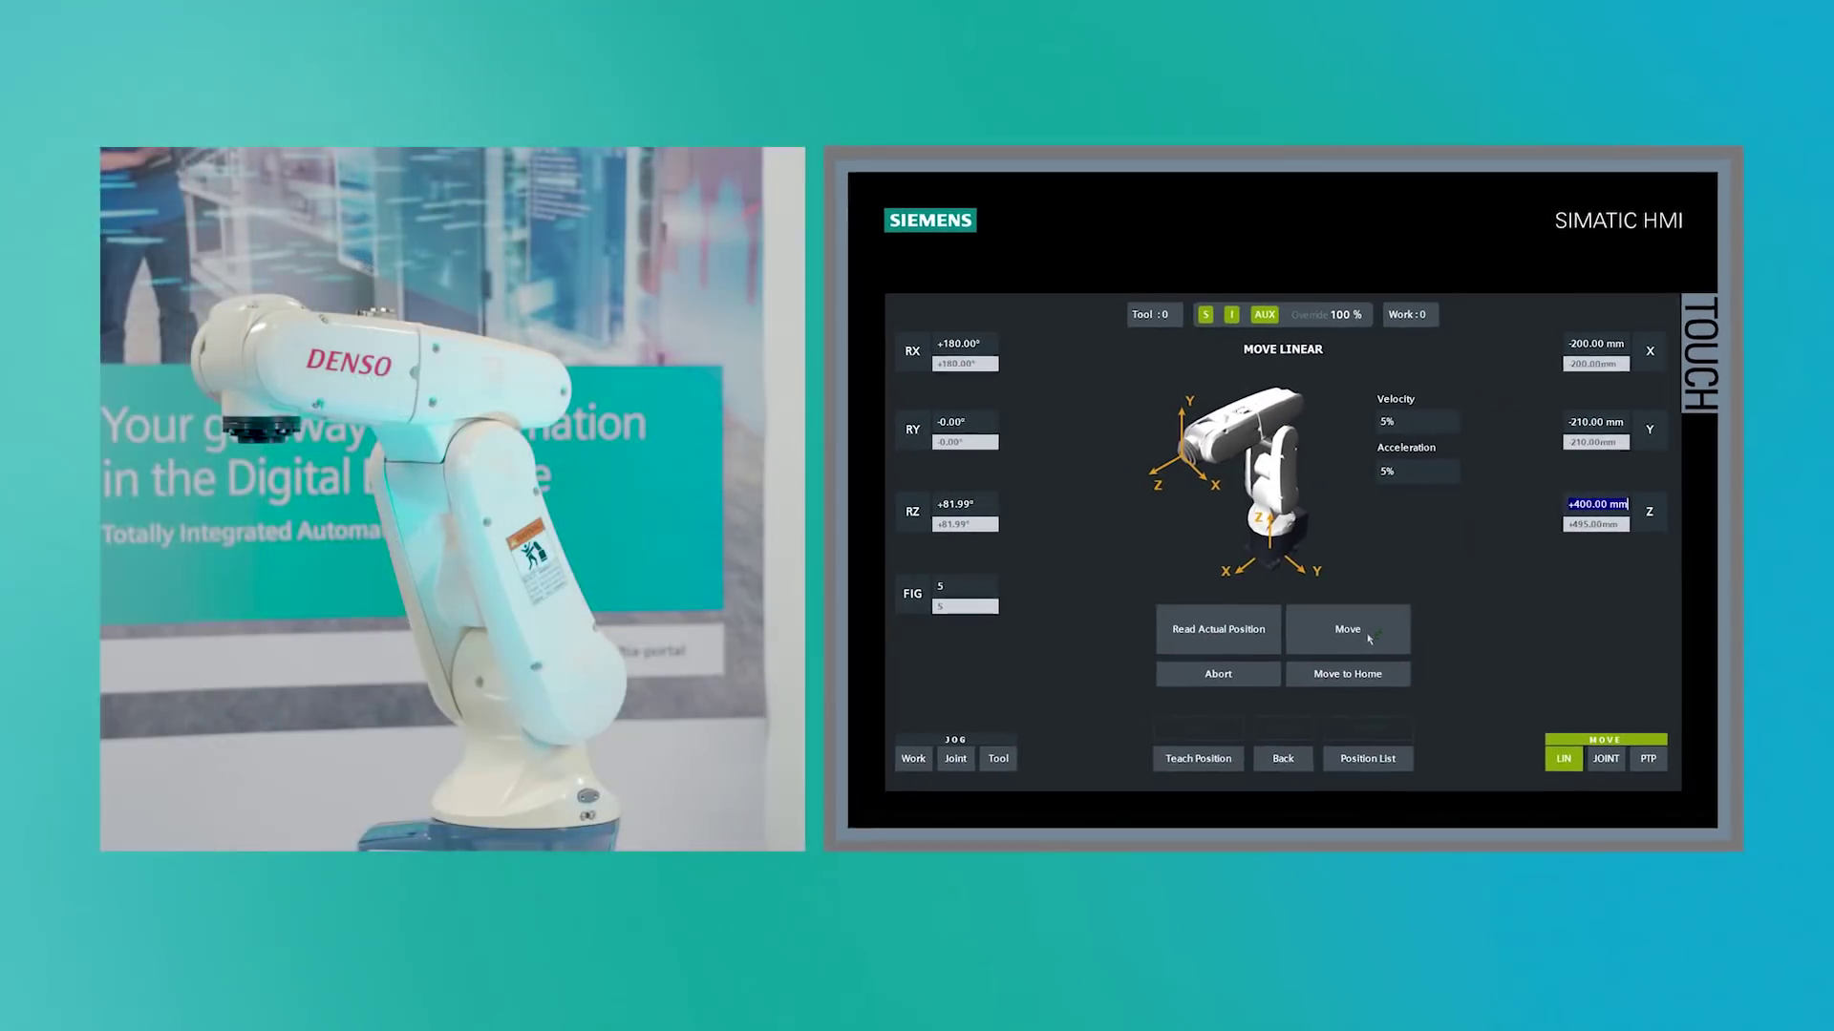
click(1186, 680)
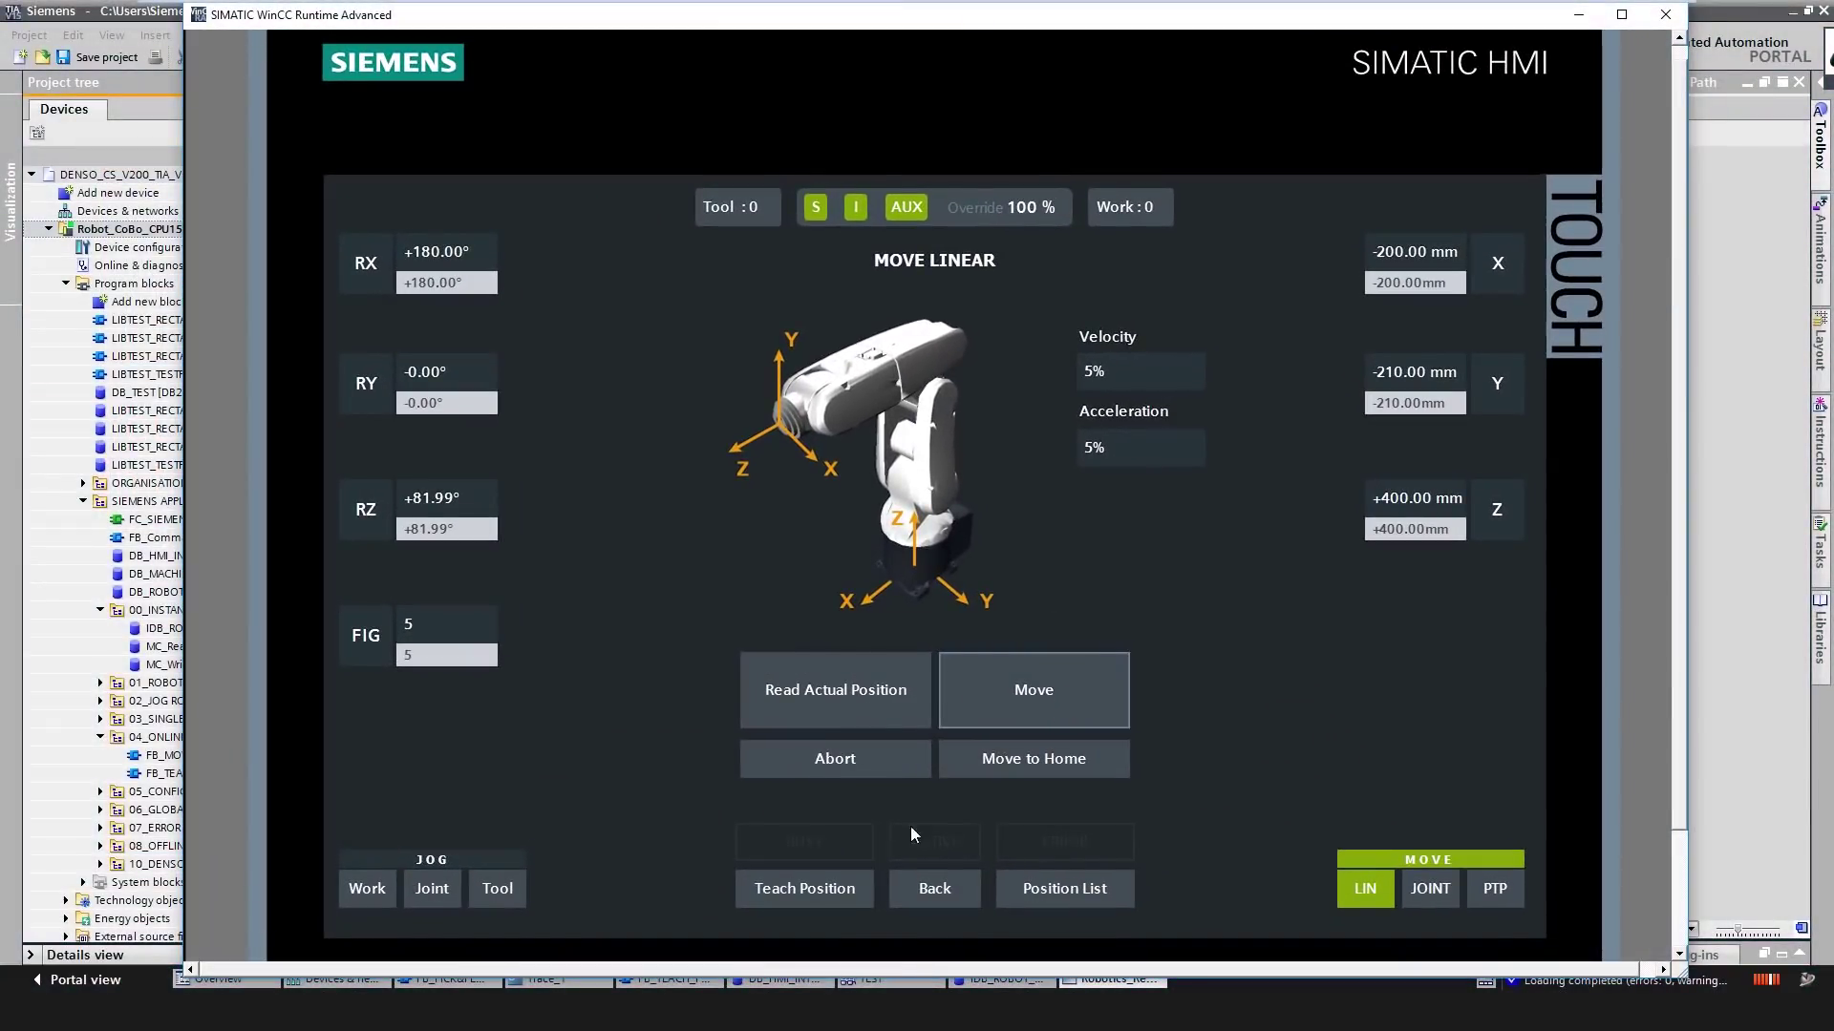
click(818, 887)
click(913, 365)
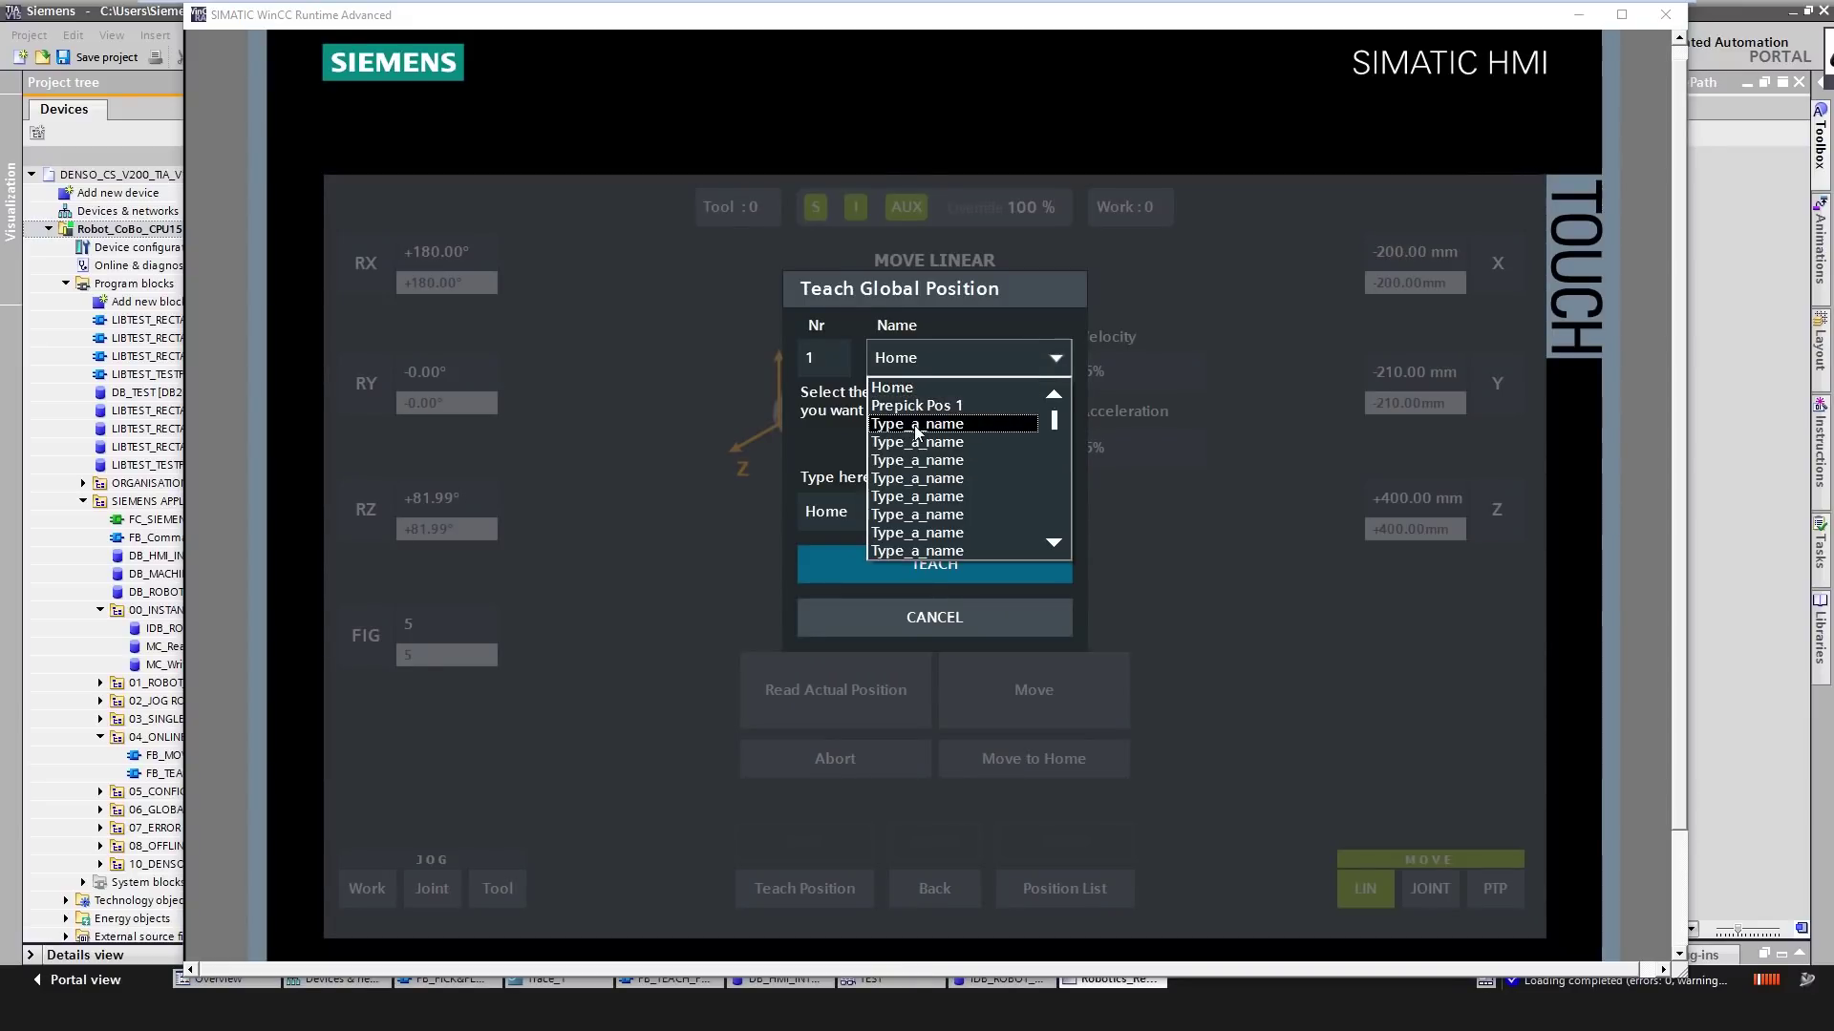
click(915, 423)
click(898, 514)
text(PickPos)
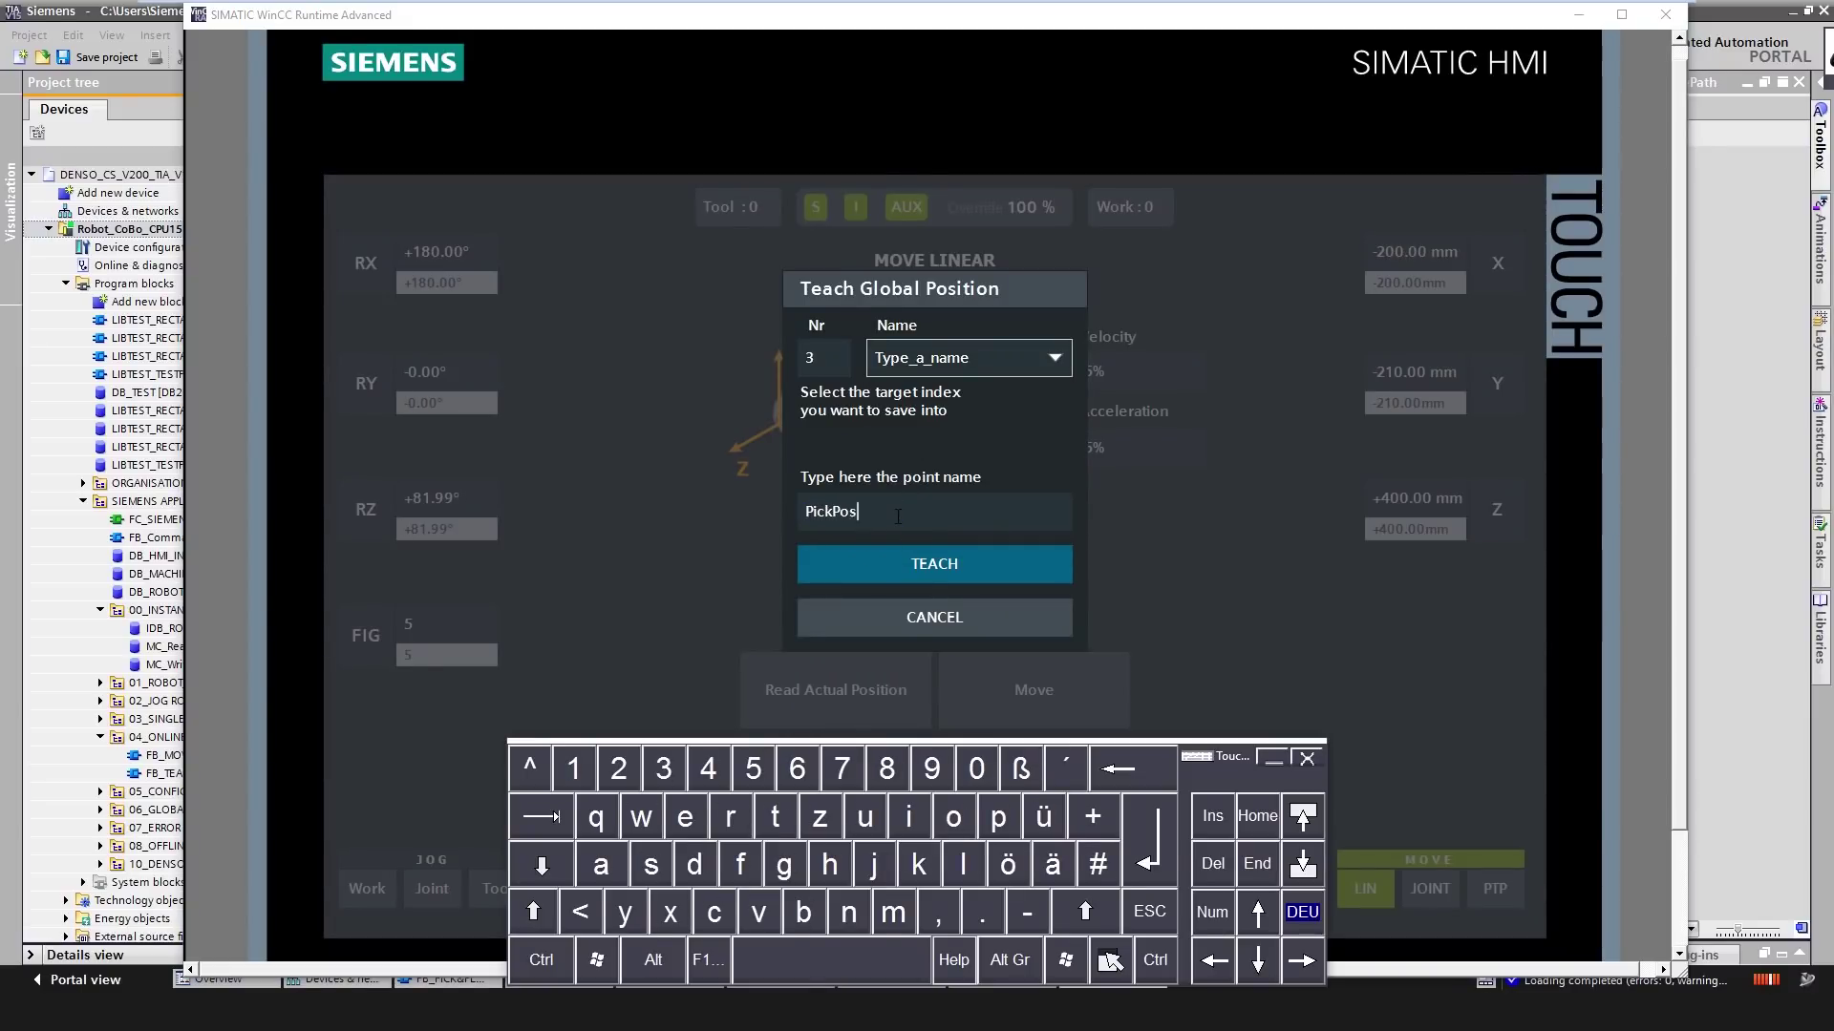
text( 1)
key(Return)
click(912, 562)
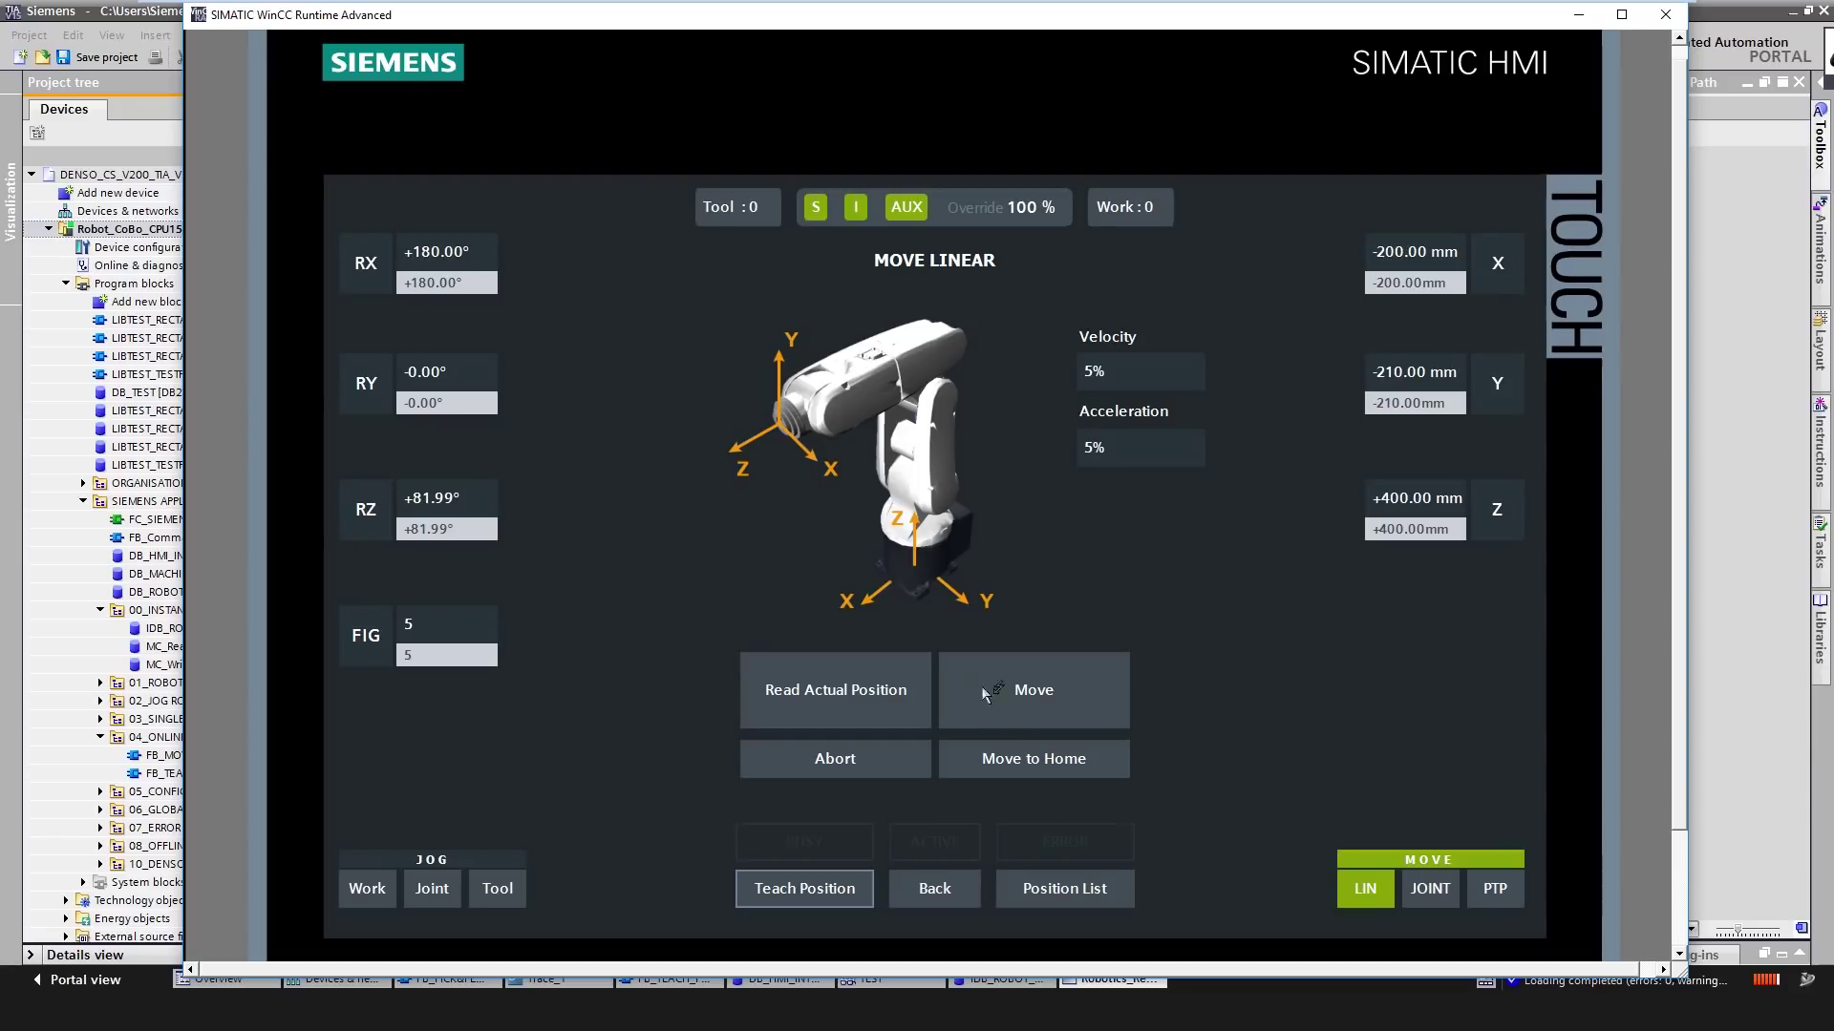
Step: Set the X target to +200 mm and move the robot linearly there
click(1384, 250)
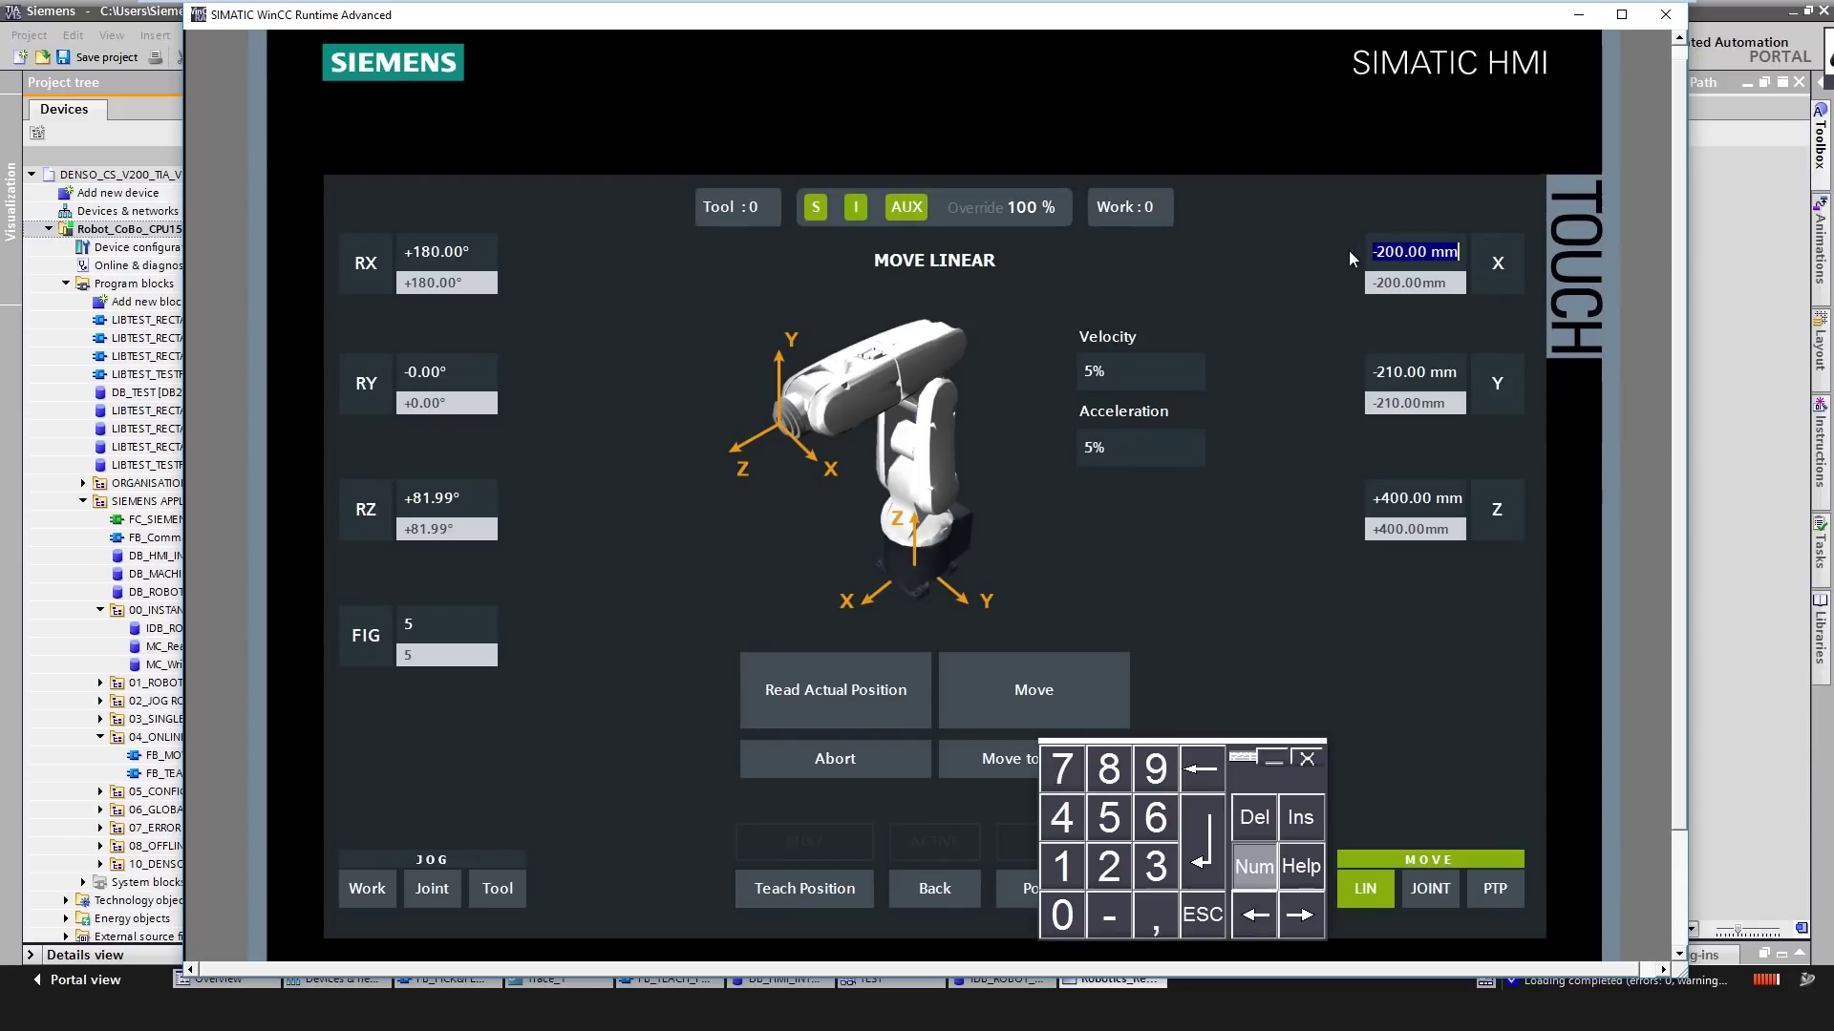
text(200)
key(Return)
click(1127, 680)
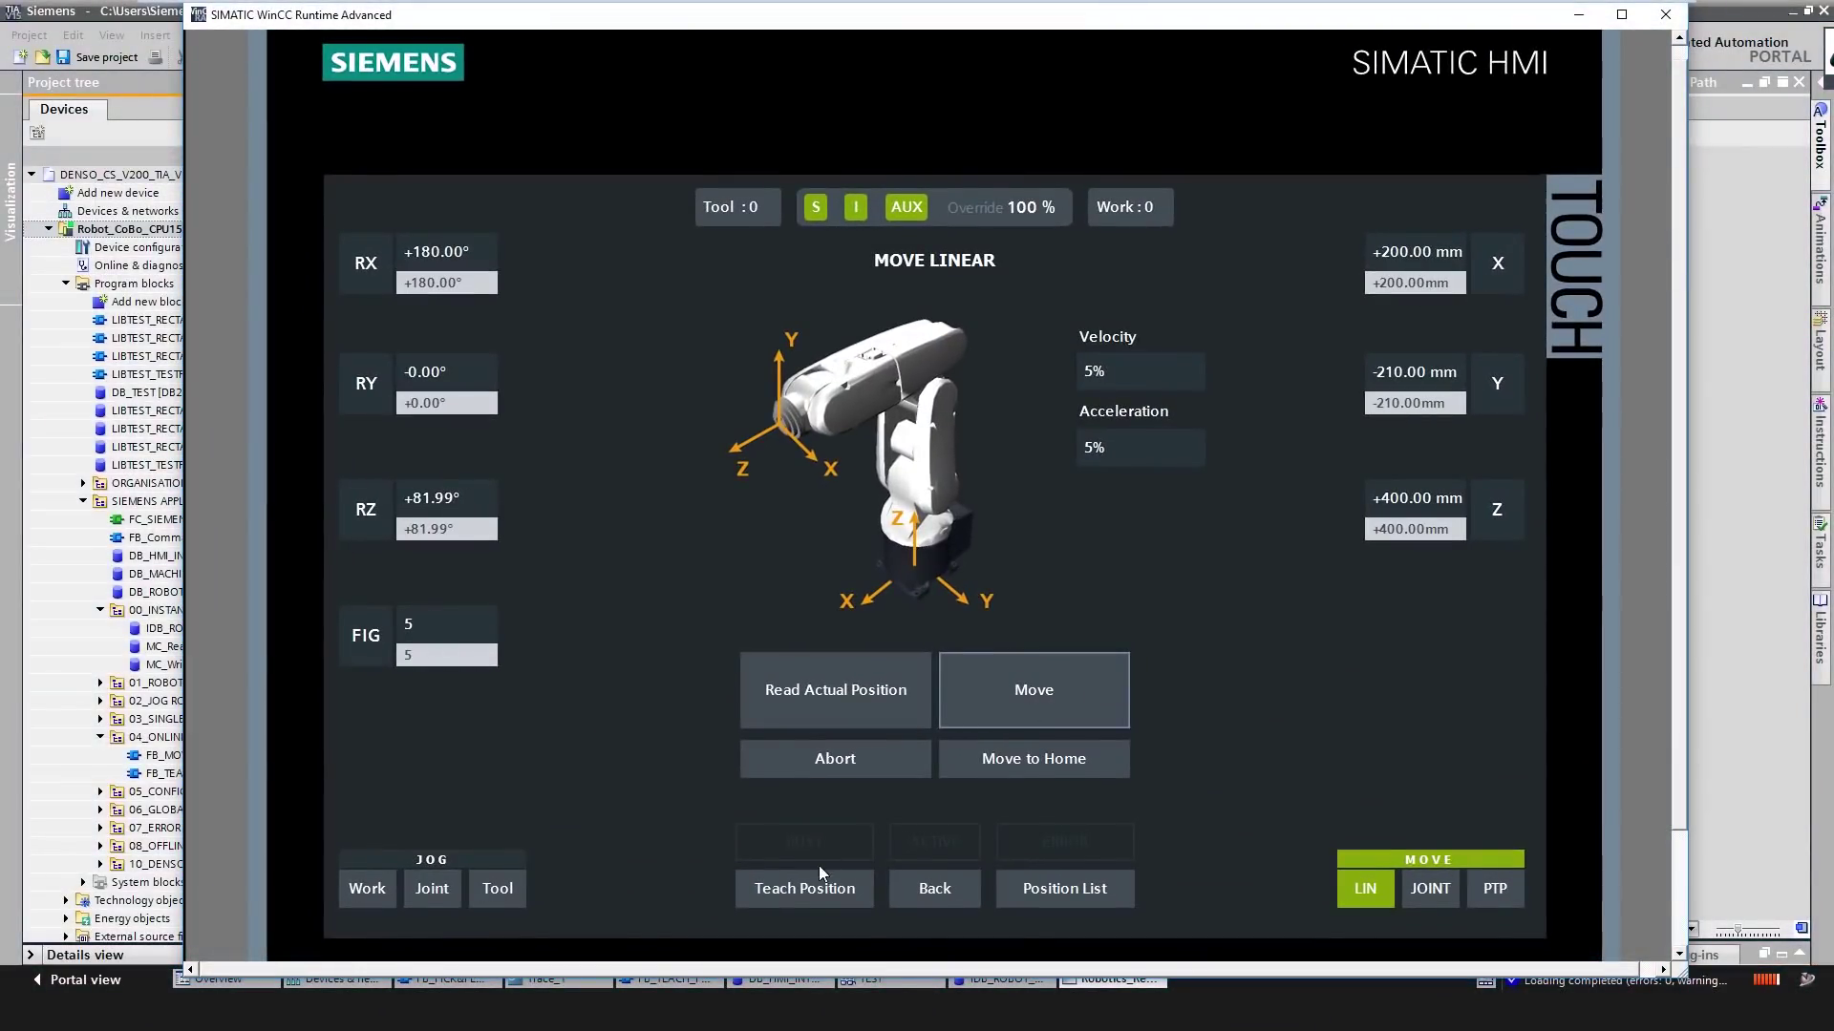
Step: Teach the current pose into slot 5 as 'Pick Pos 2'
click(845, 875)
click(917, 358)
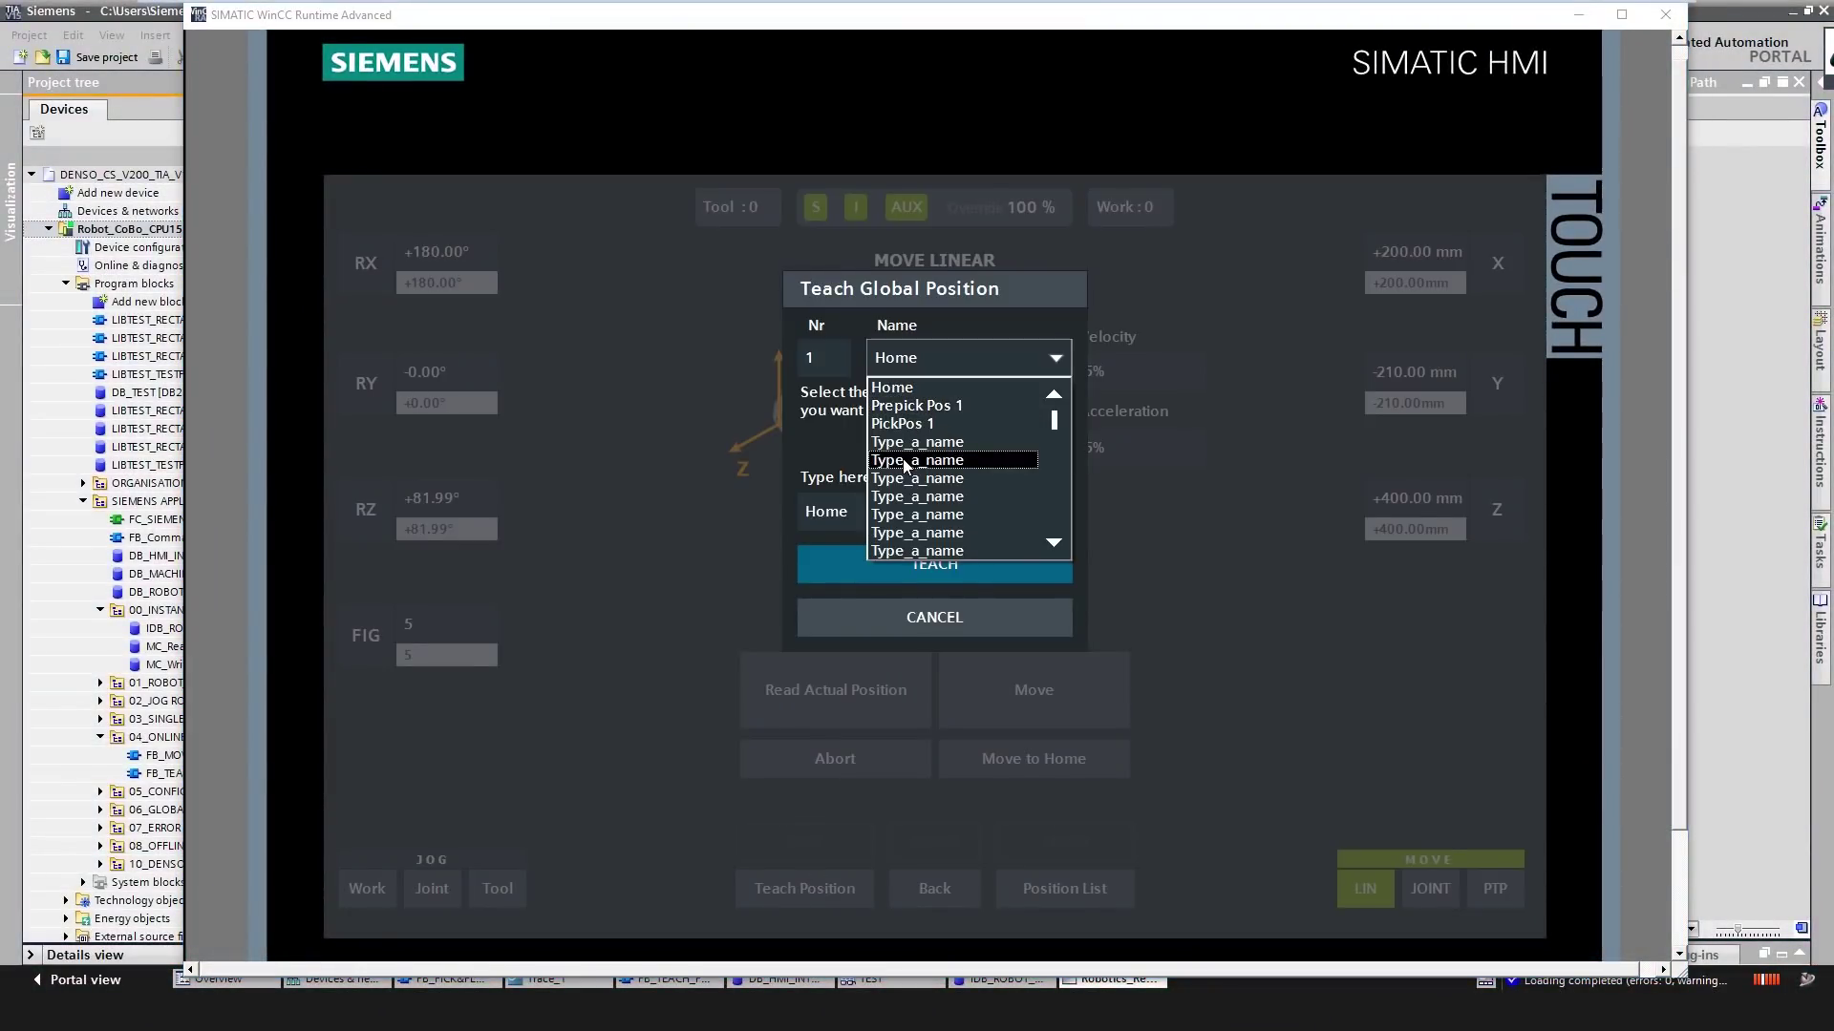
click(902, 460)
click(870, 515)
text(Pick)
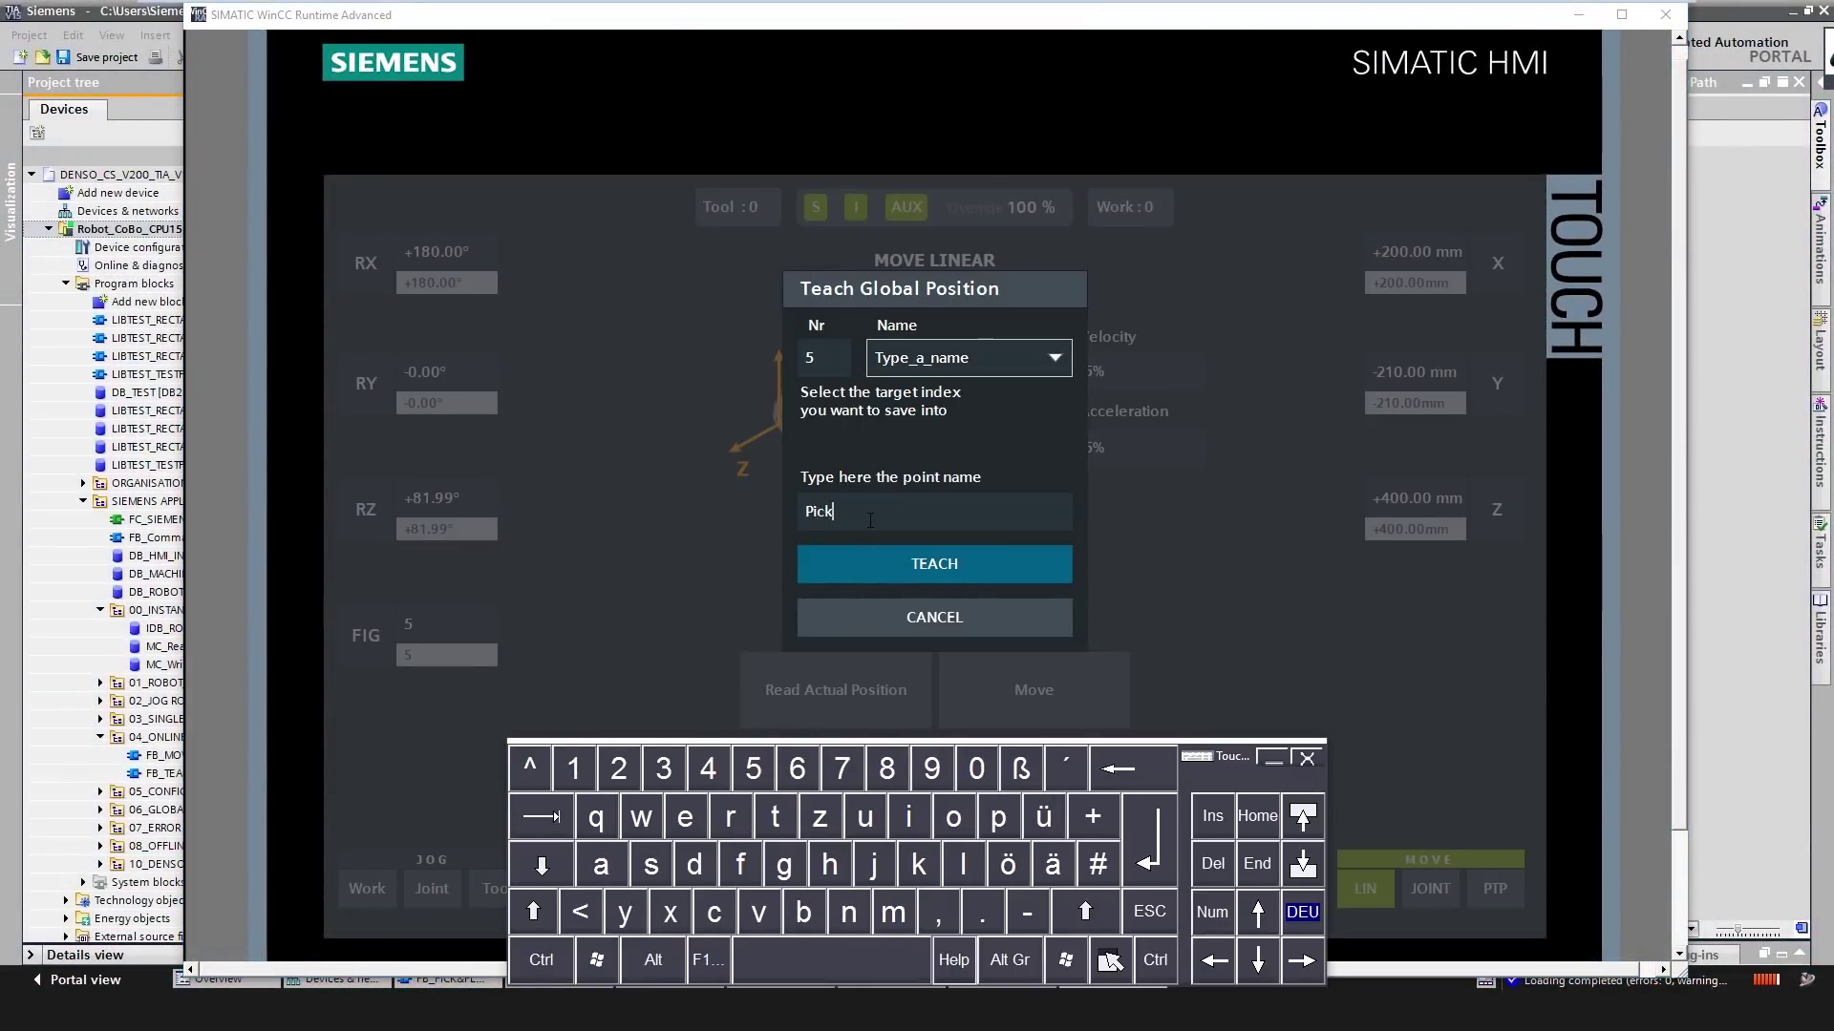
text( Pos 2)
key(Return)
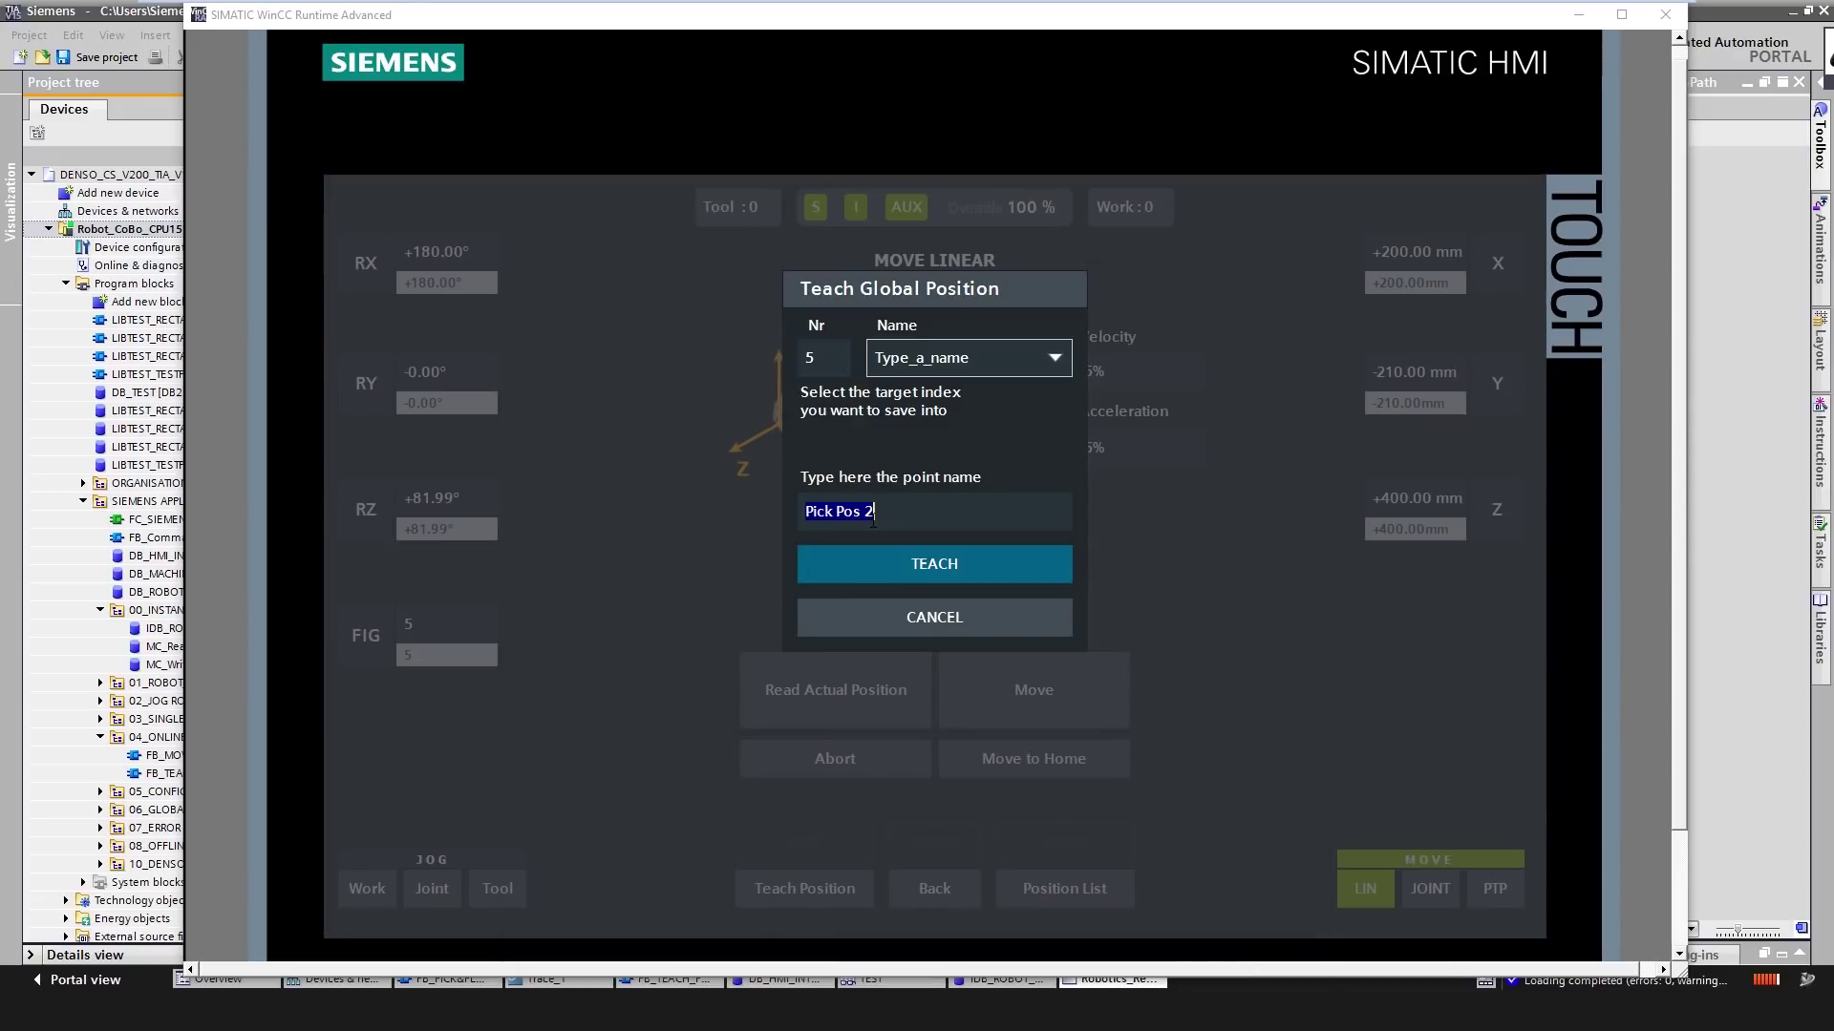
click(886, 554)
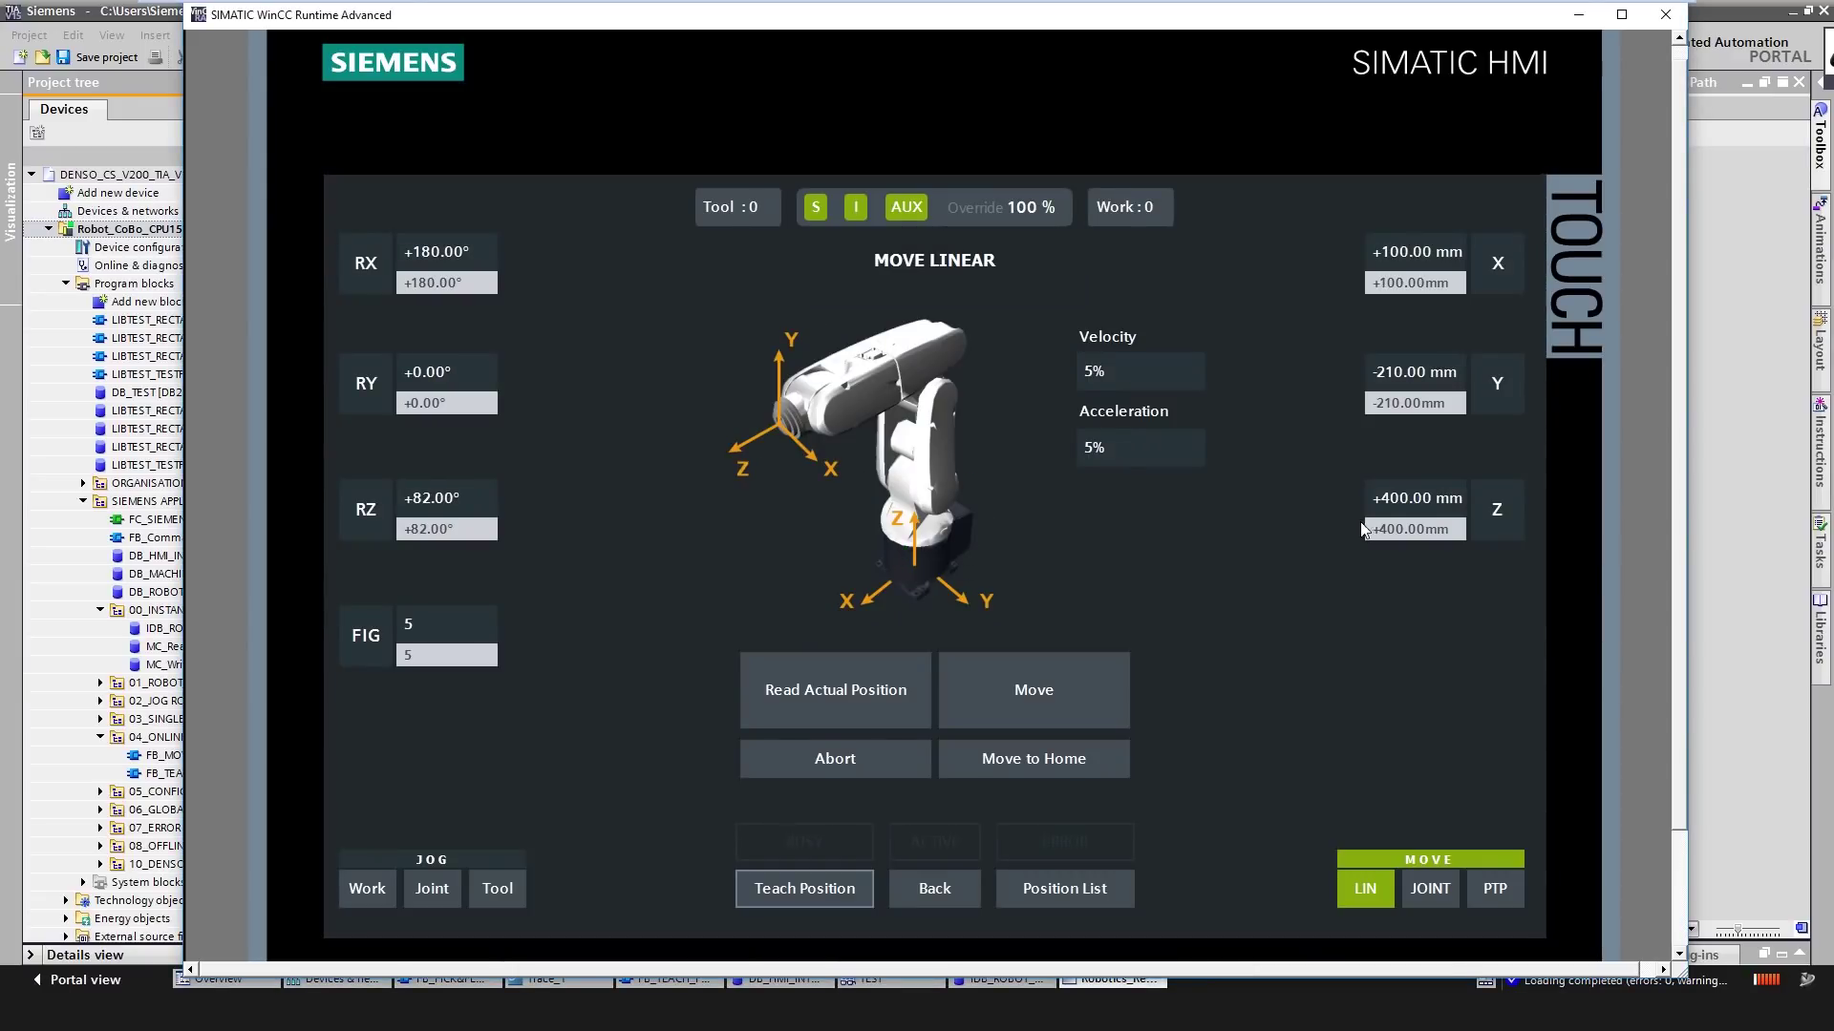
Step: Set the Z target to 495 mm and raise the robot back up
click(1385, 502)
text(495)
key(Return)
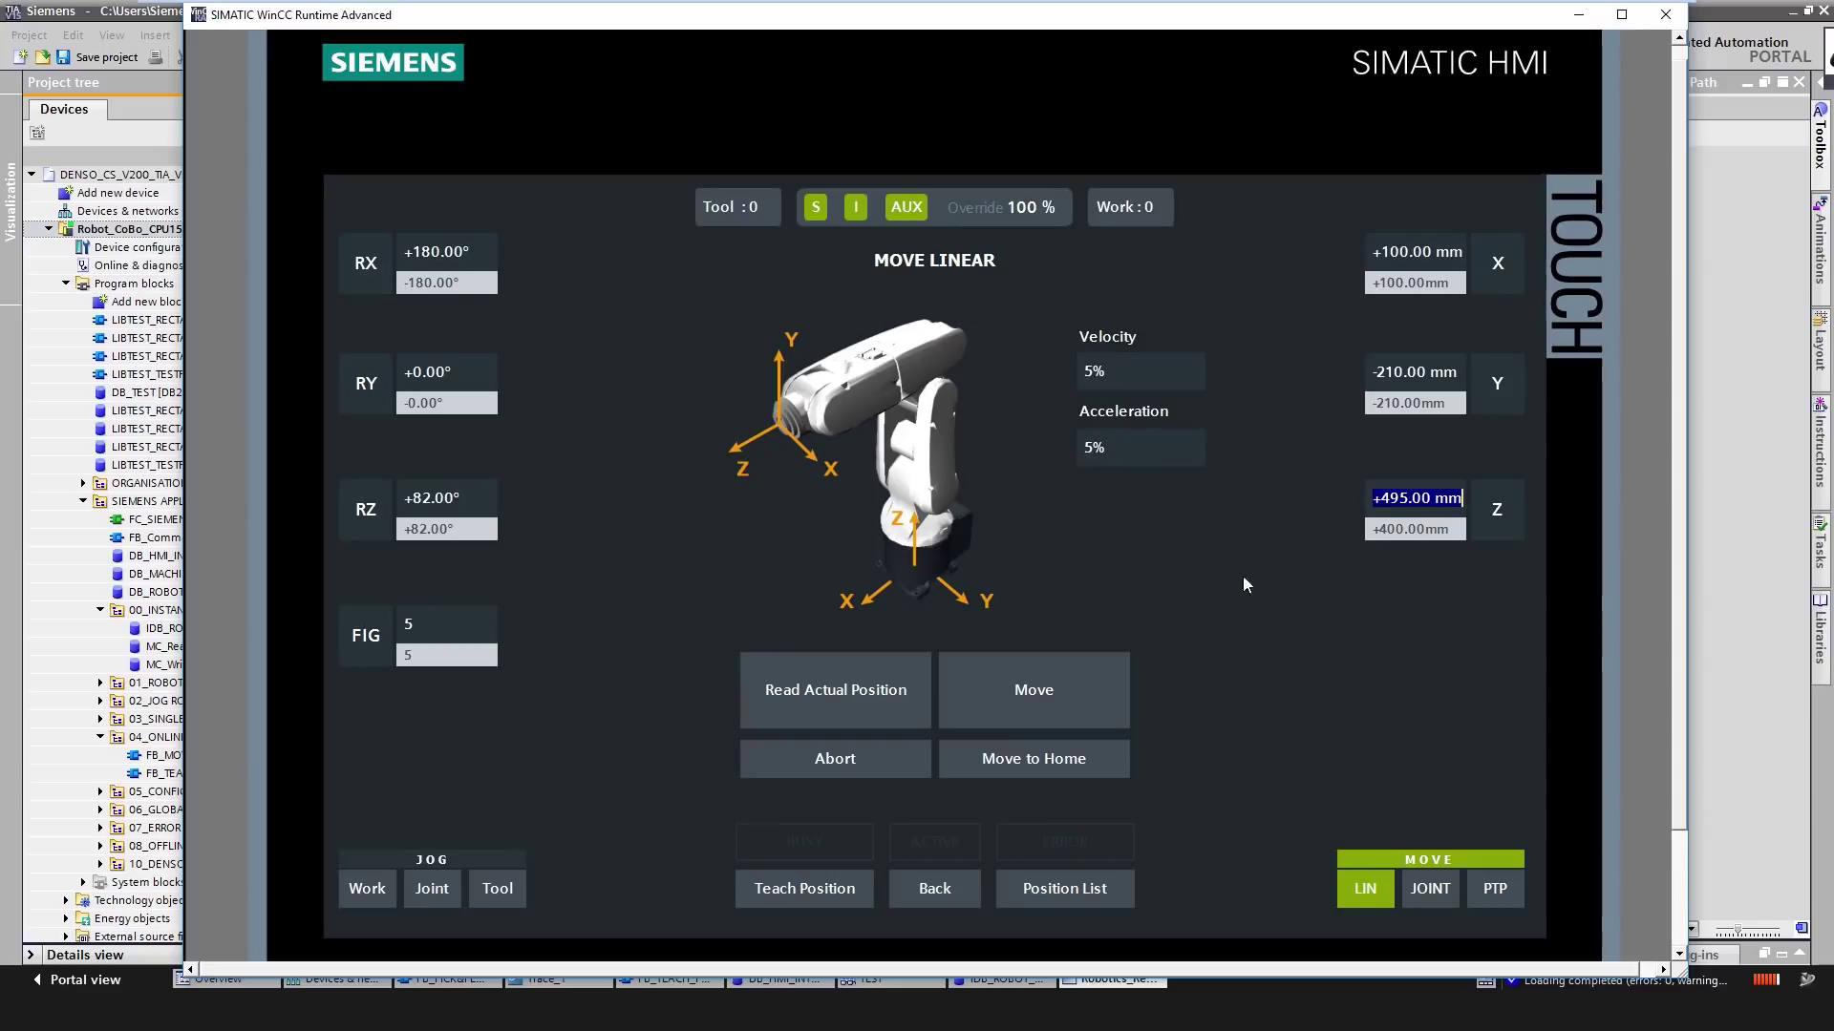
click(1008, 699)
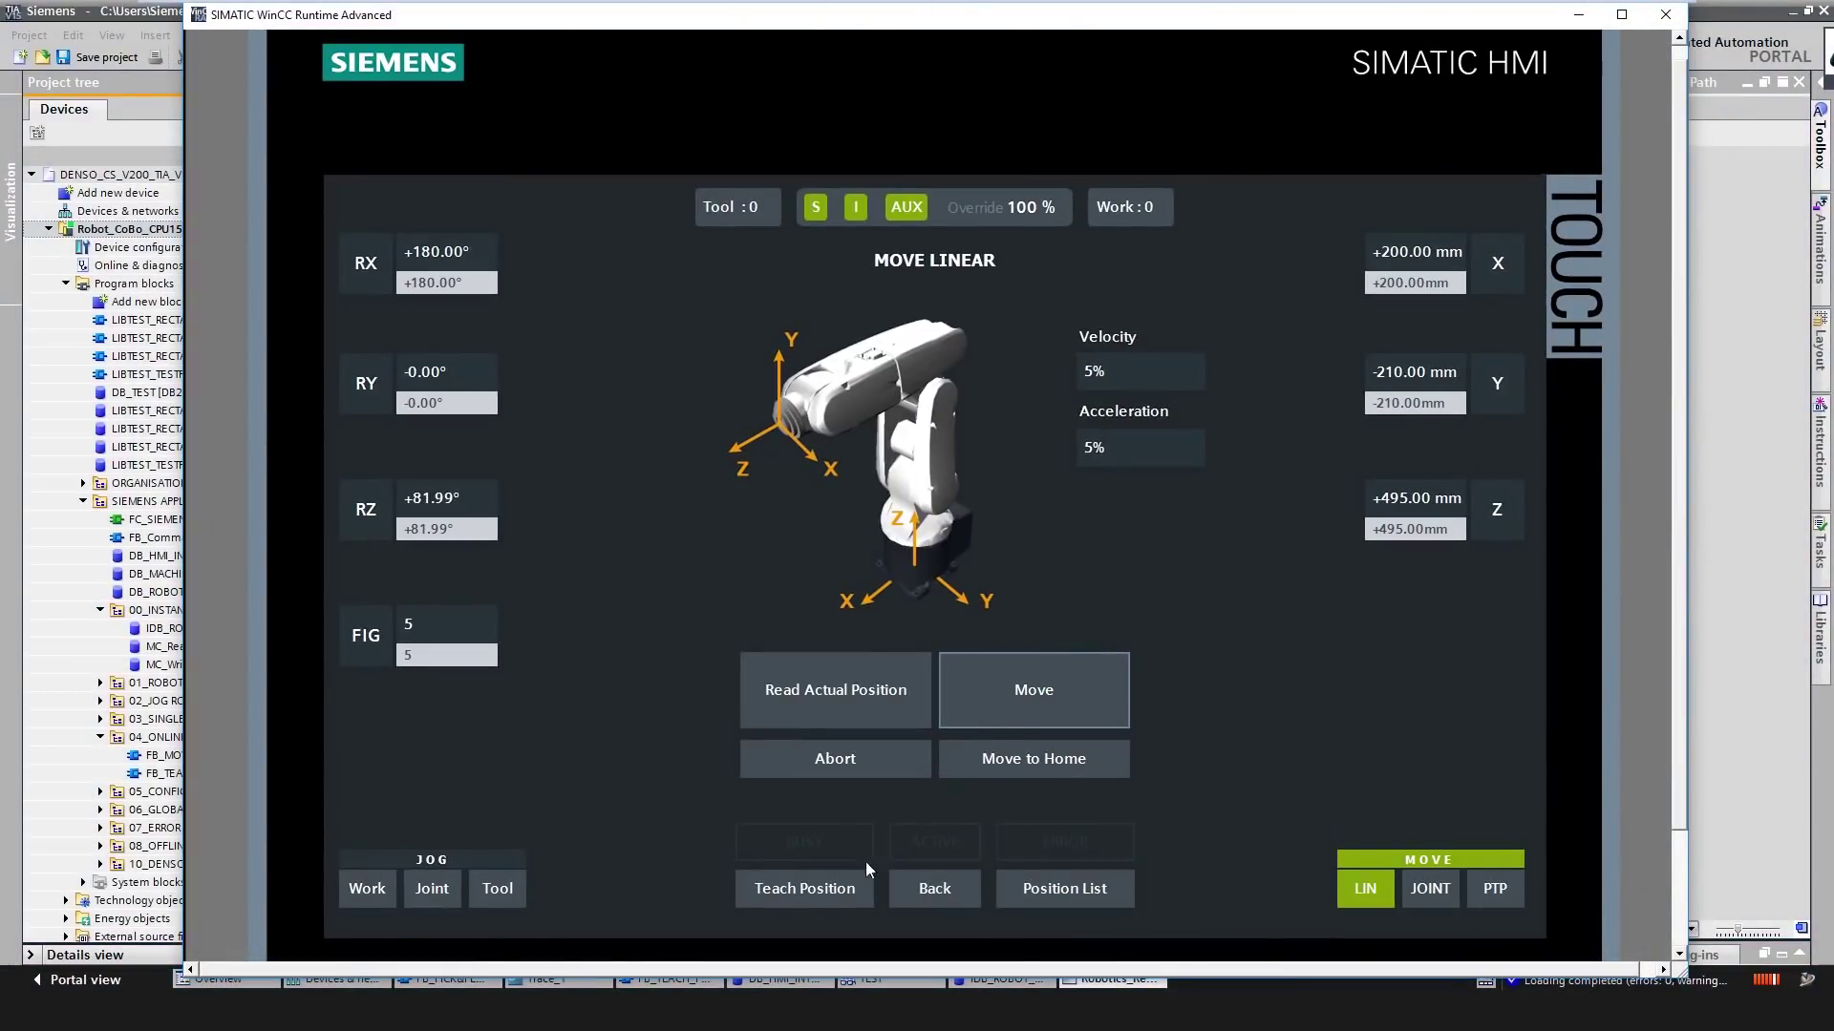
Step: Teach the pose as position 4 'Prepick Pos 2' and open the Position List
click(831, 892)
click(957, 359)
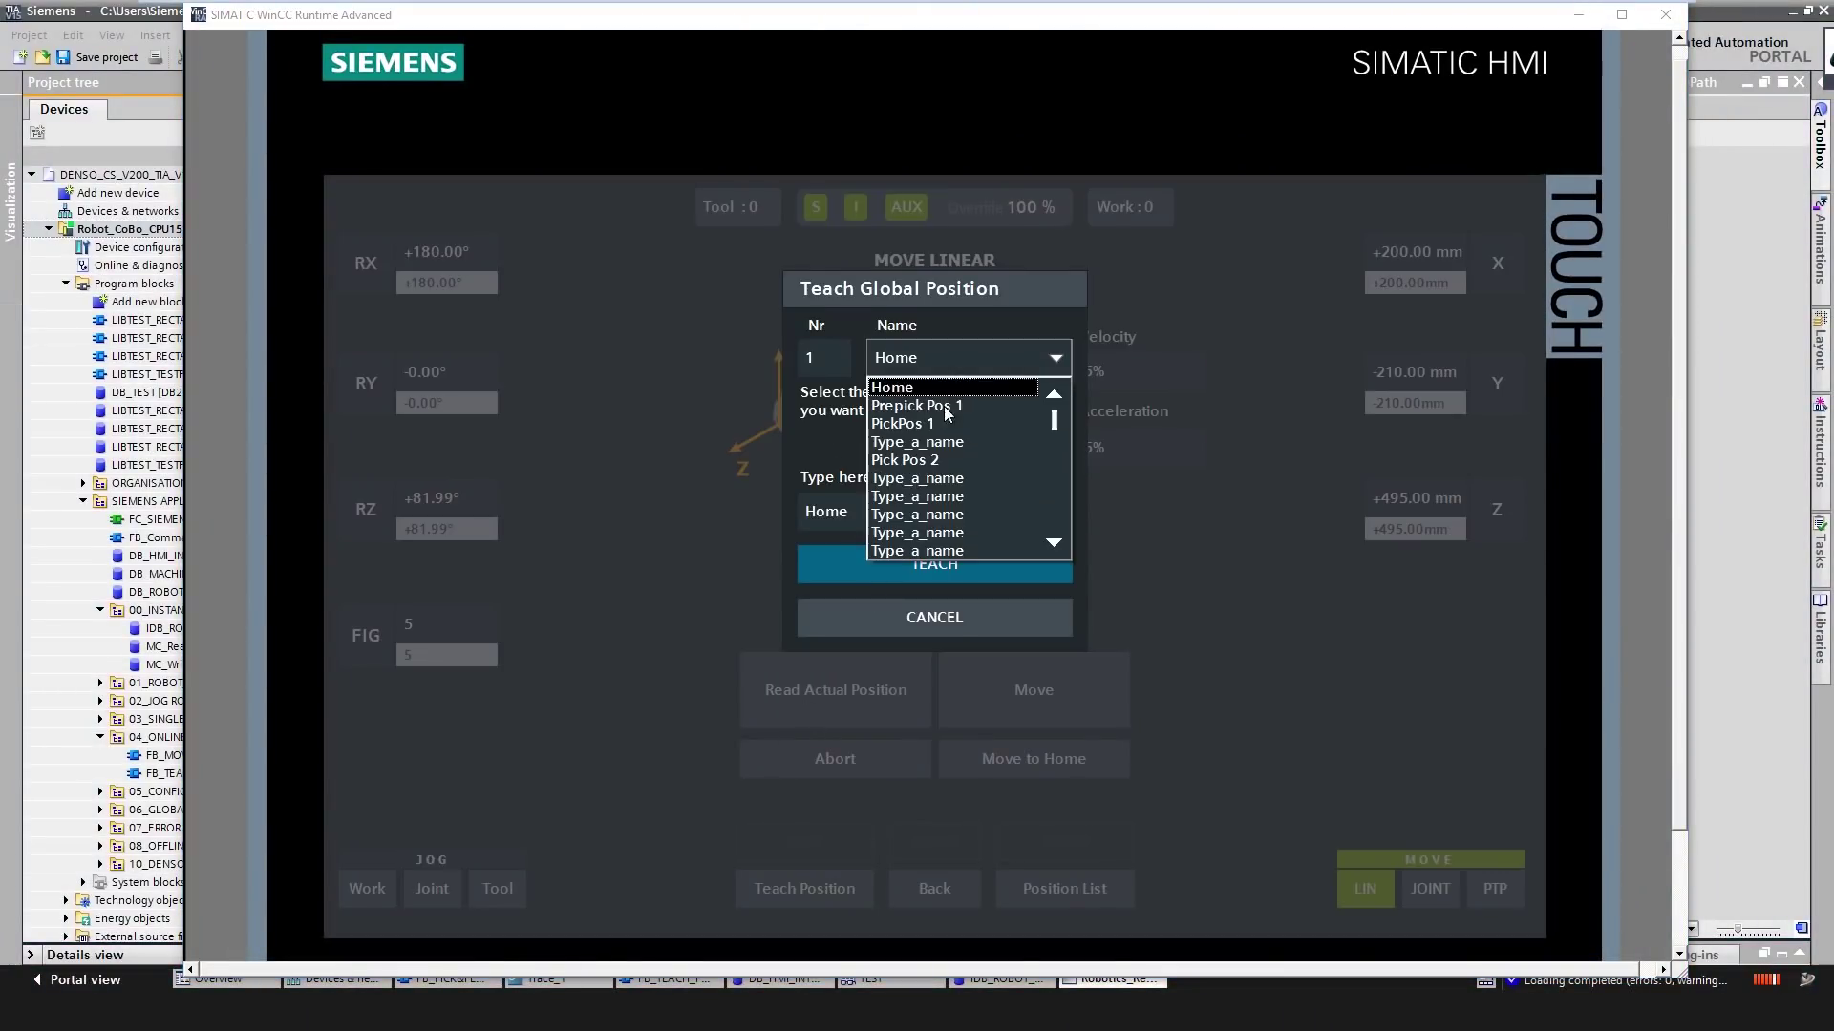
click(926, 478)
click(870, 515)
text(Prepick Po)
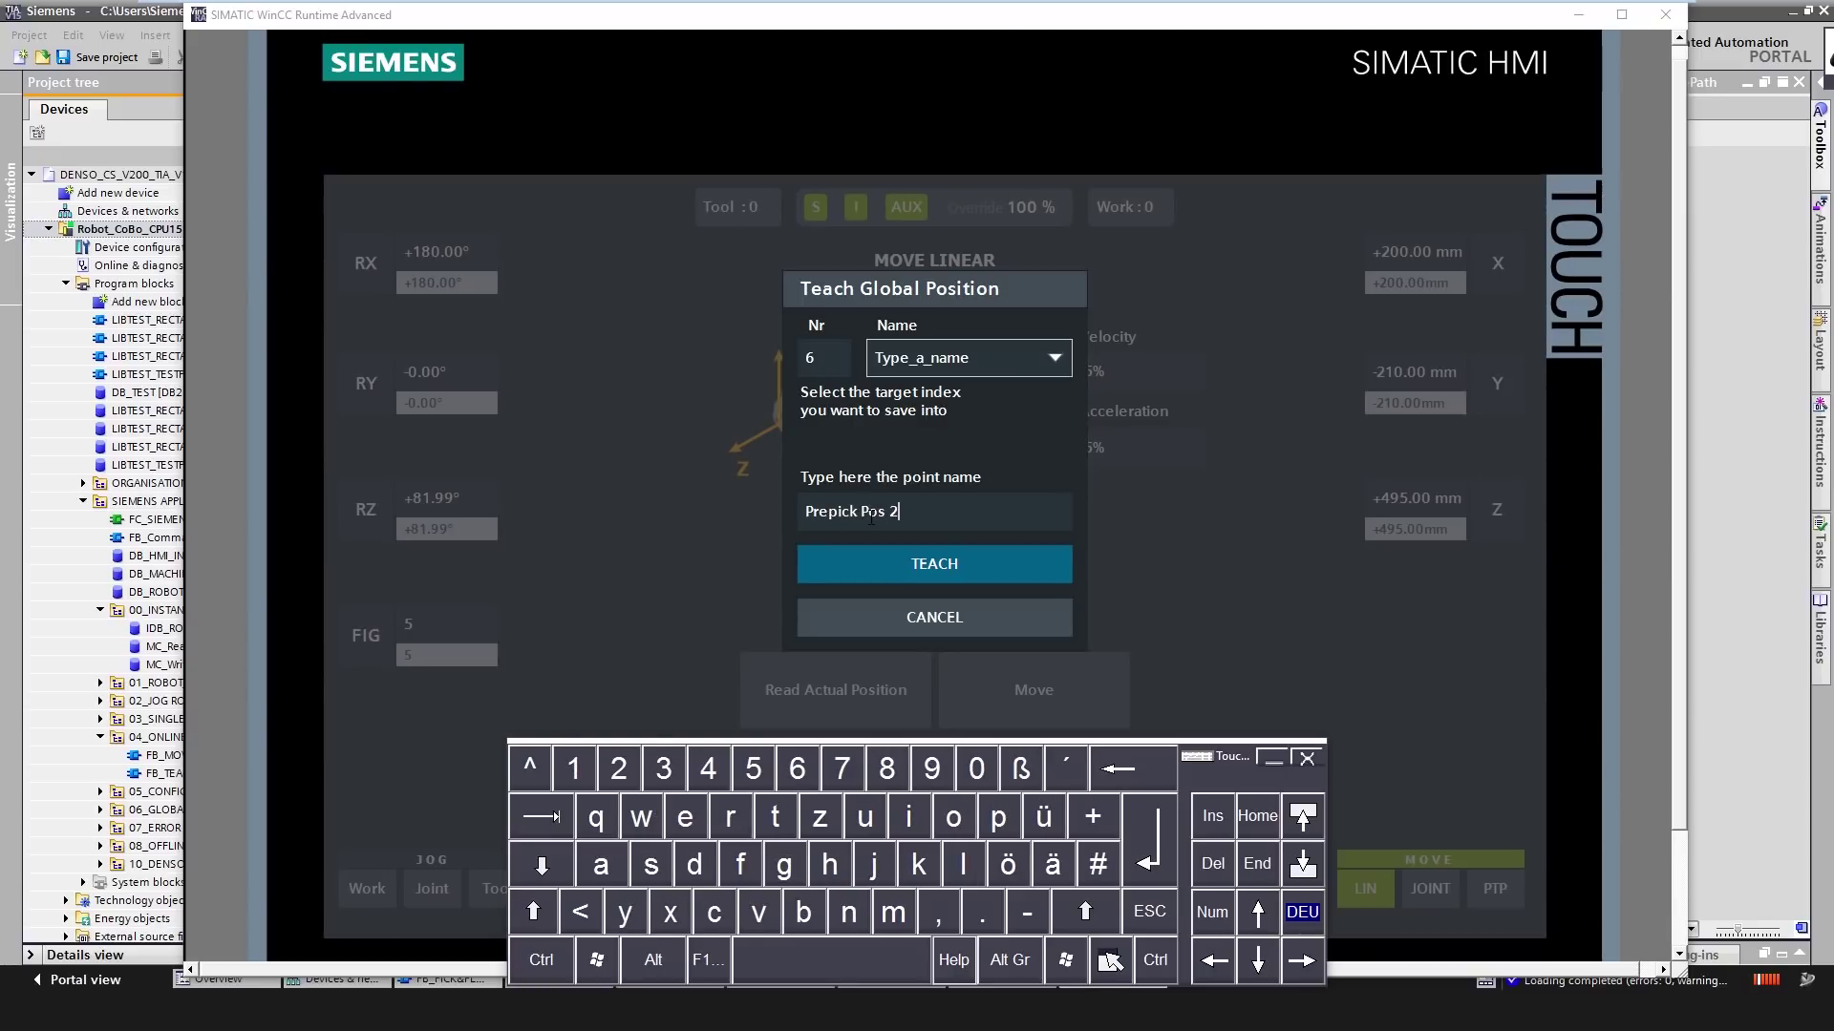
text(s 2)
key(Return)
click(902, 564)
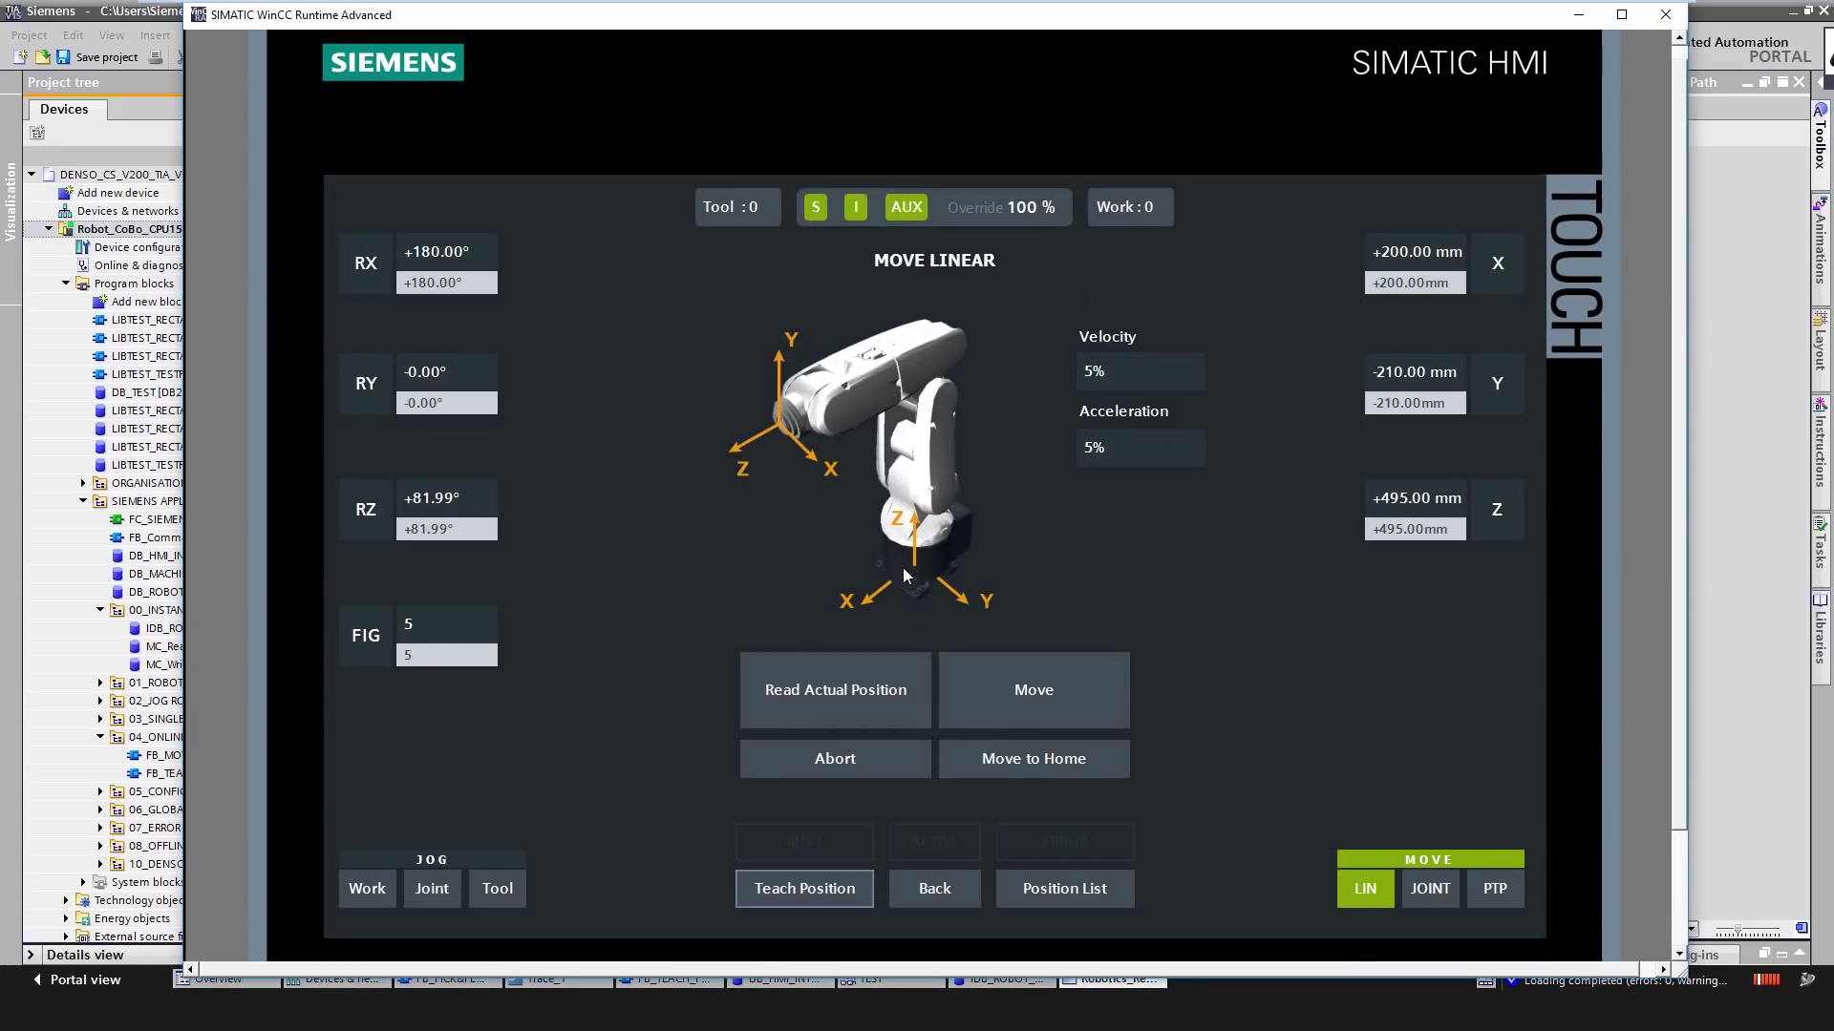
click(1056, 886)
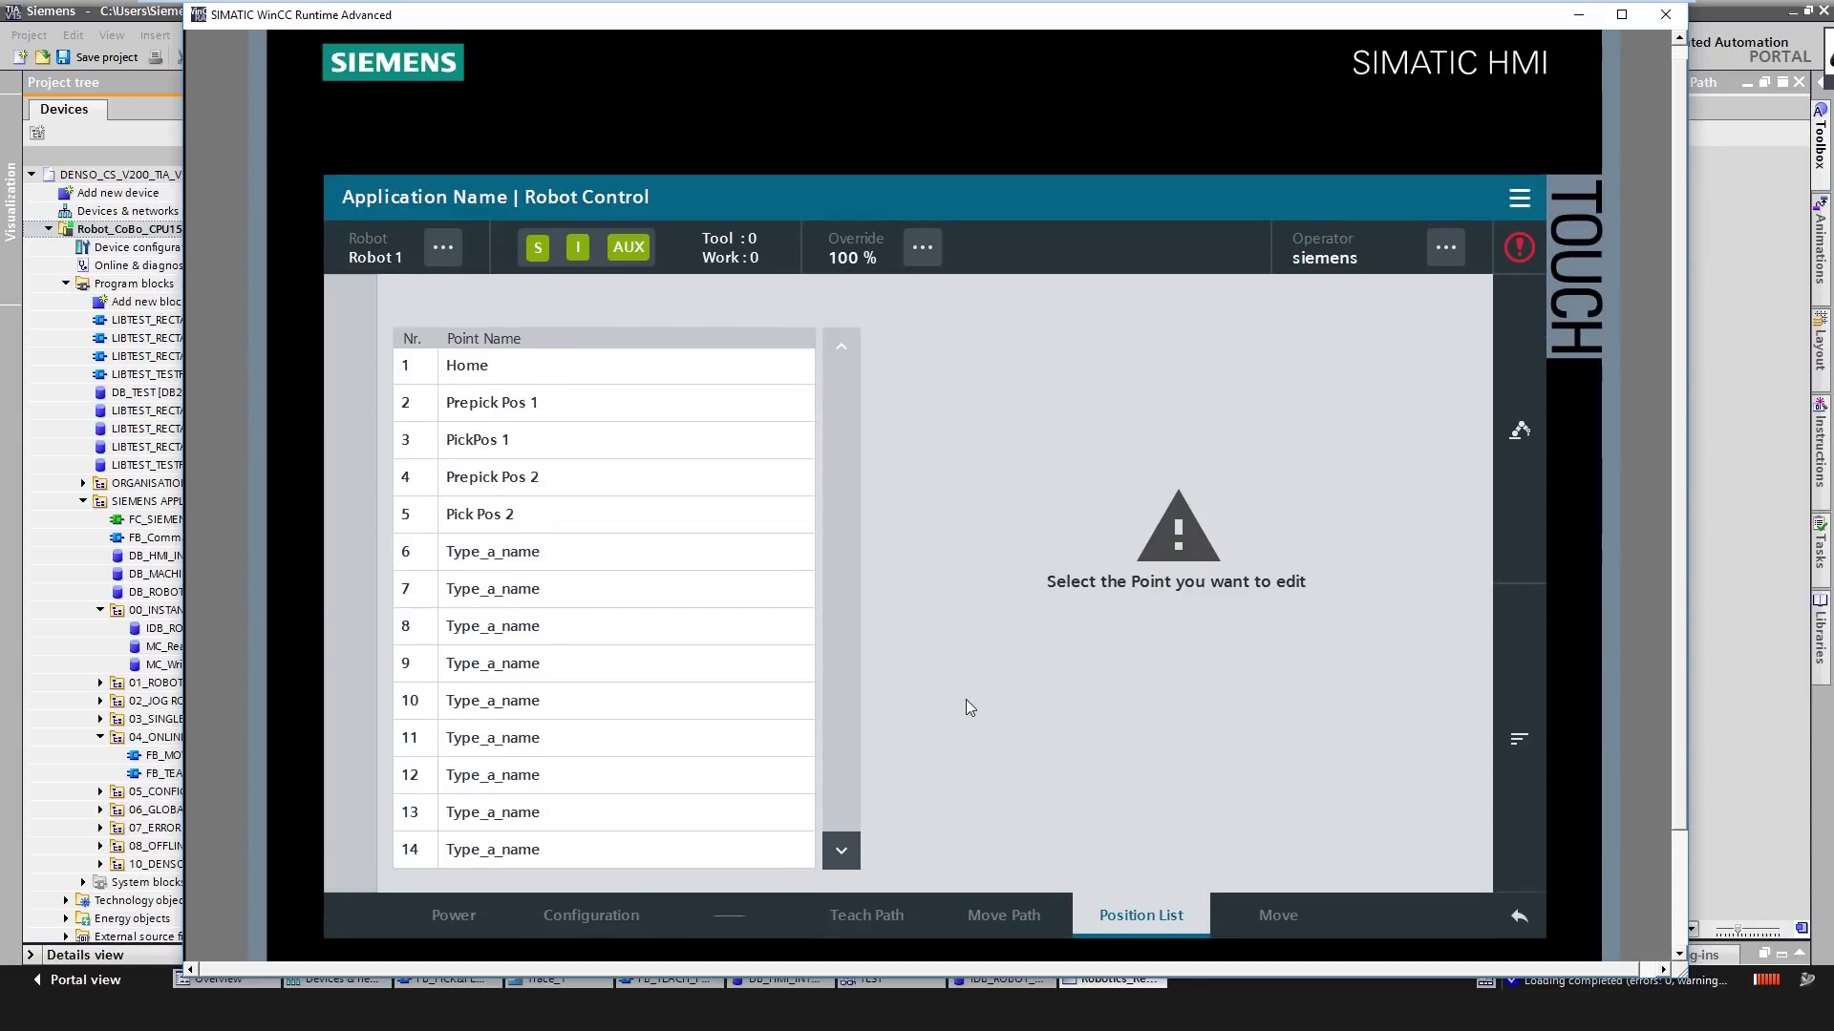
Step: Check the Home and Prepick Pos 1 entries and move the robot to Prepick Pos 1
click(618, 365)
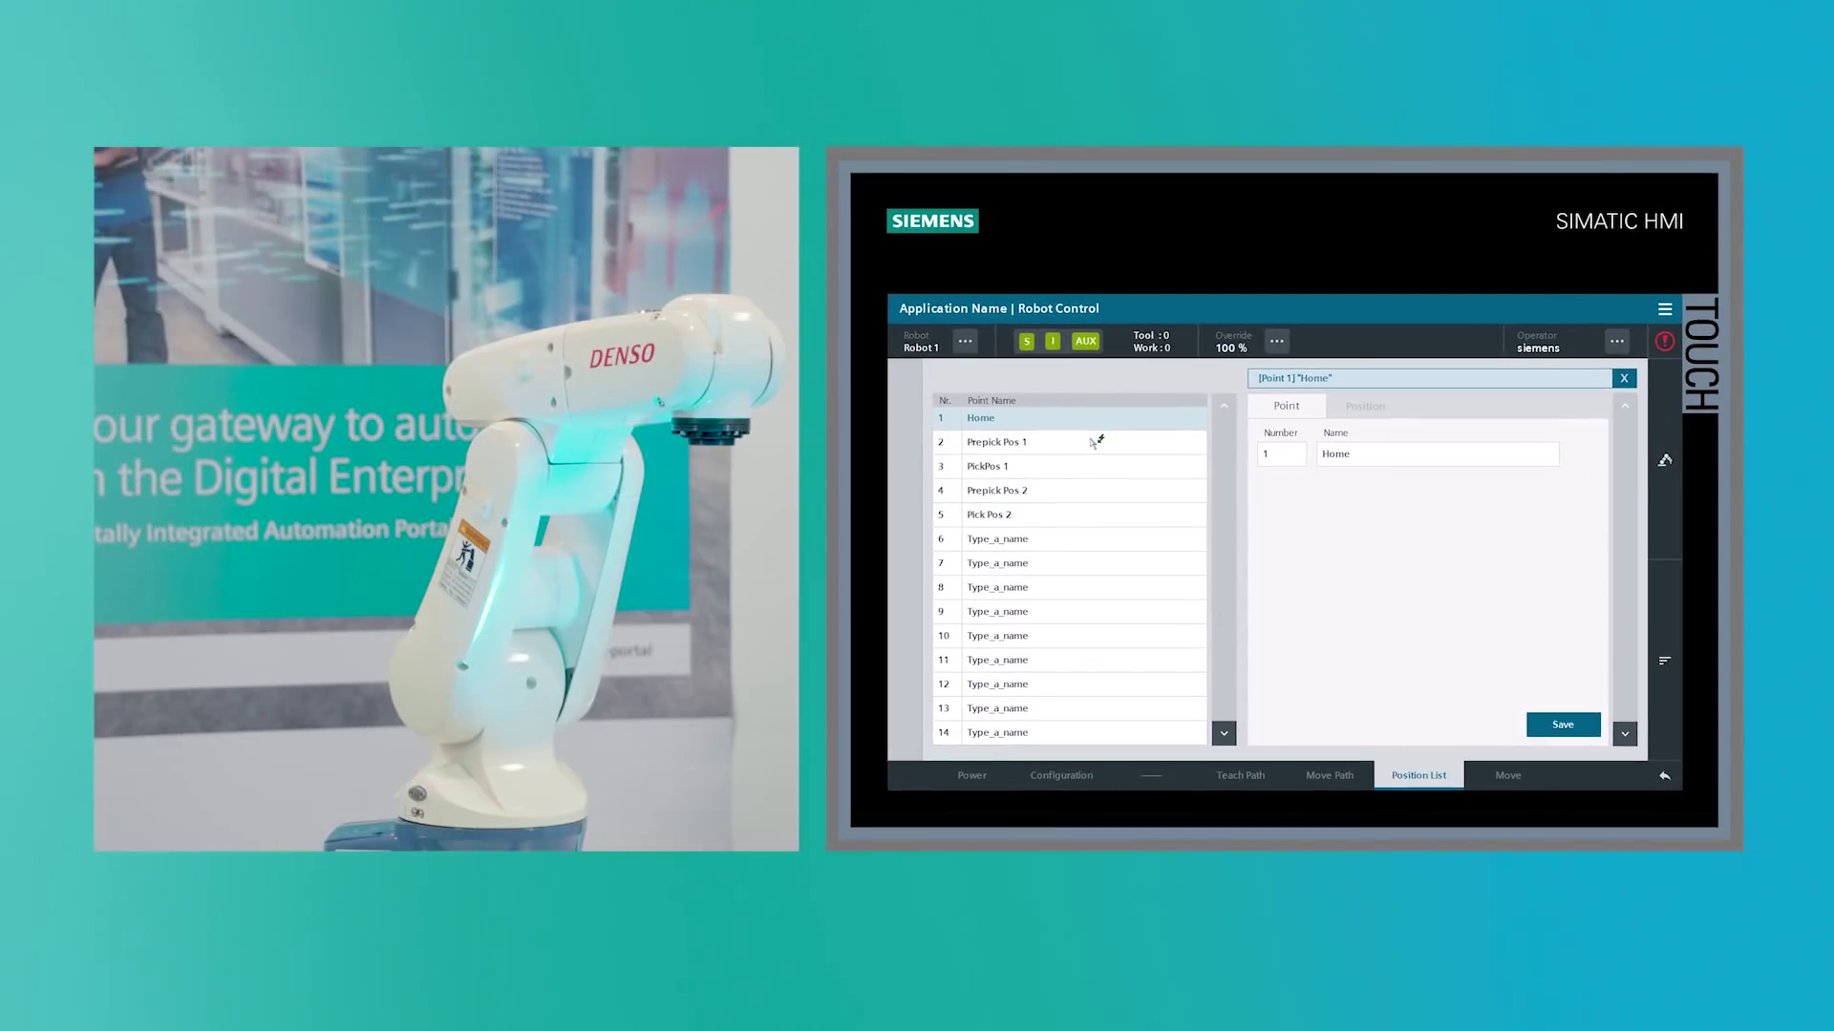
click(1094, 444)
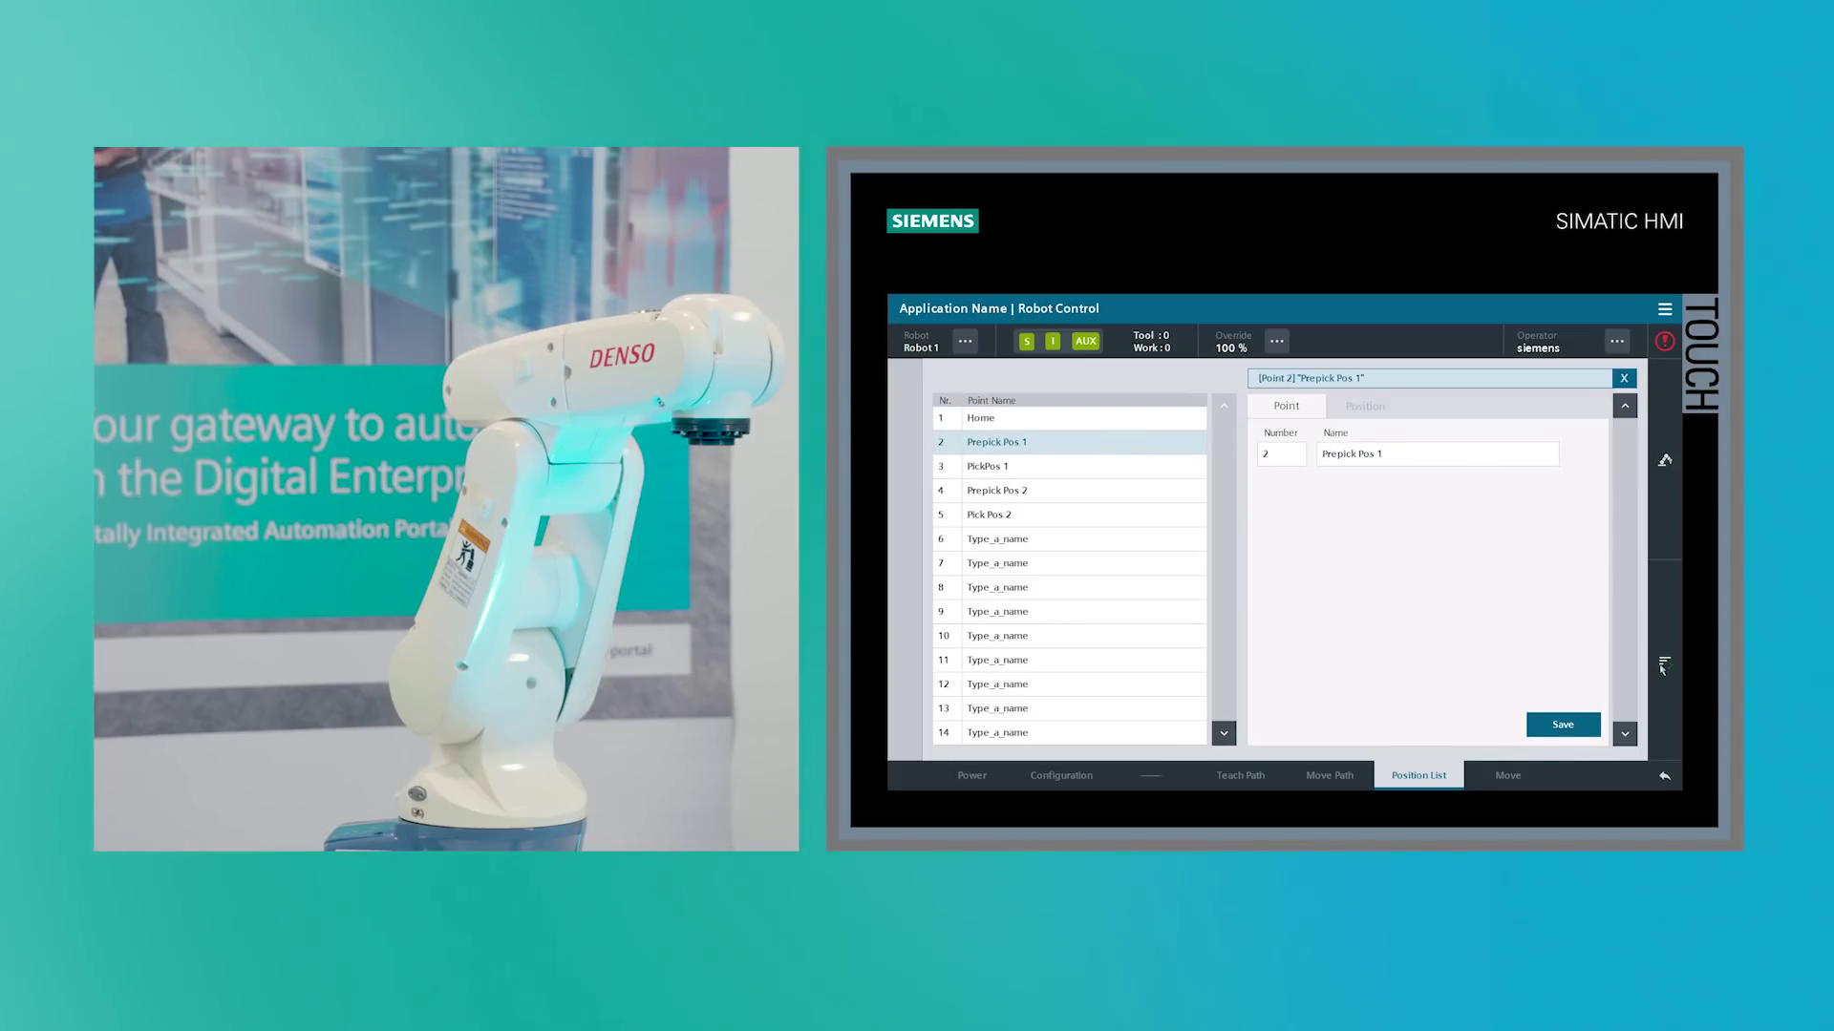
click(1663, 666)
click(1538, 496)
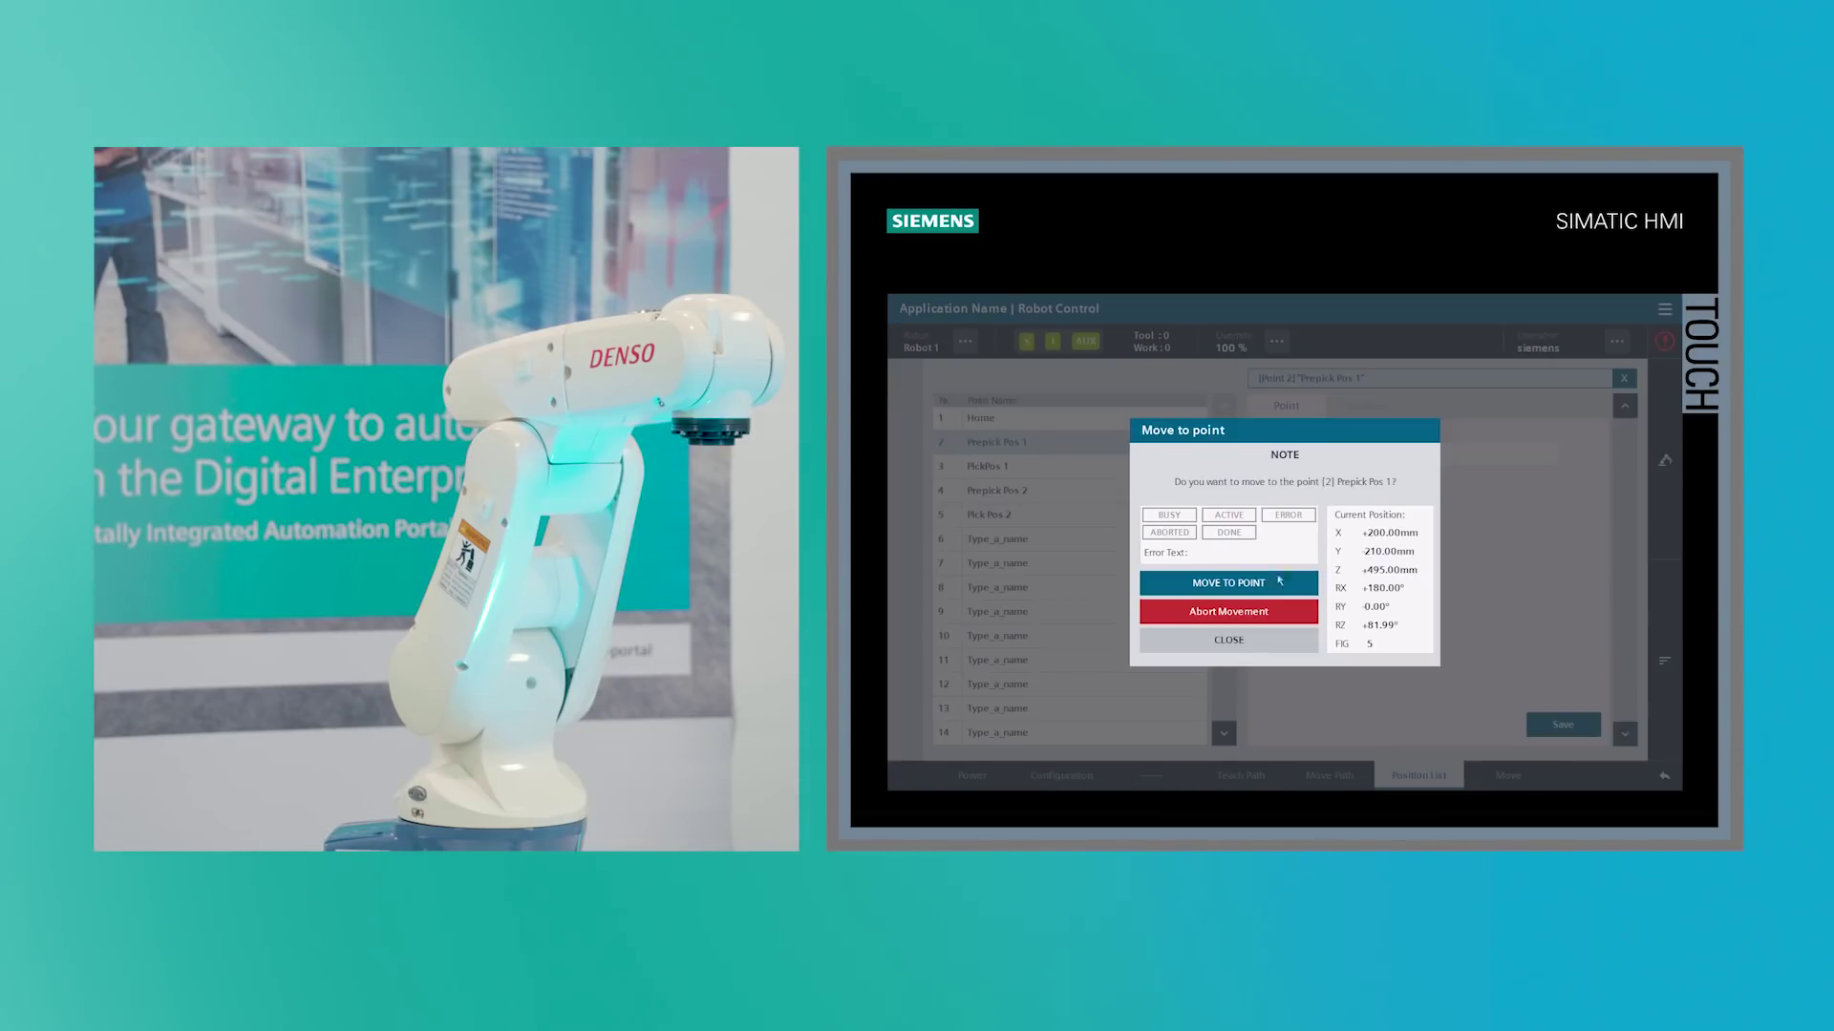
click(1256, 586)
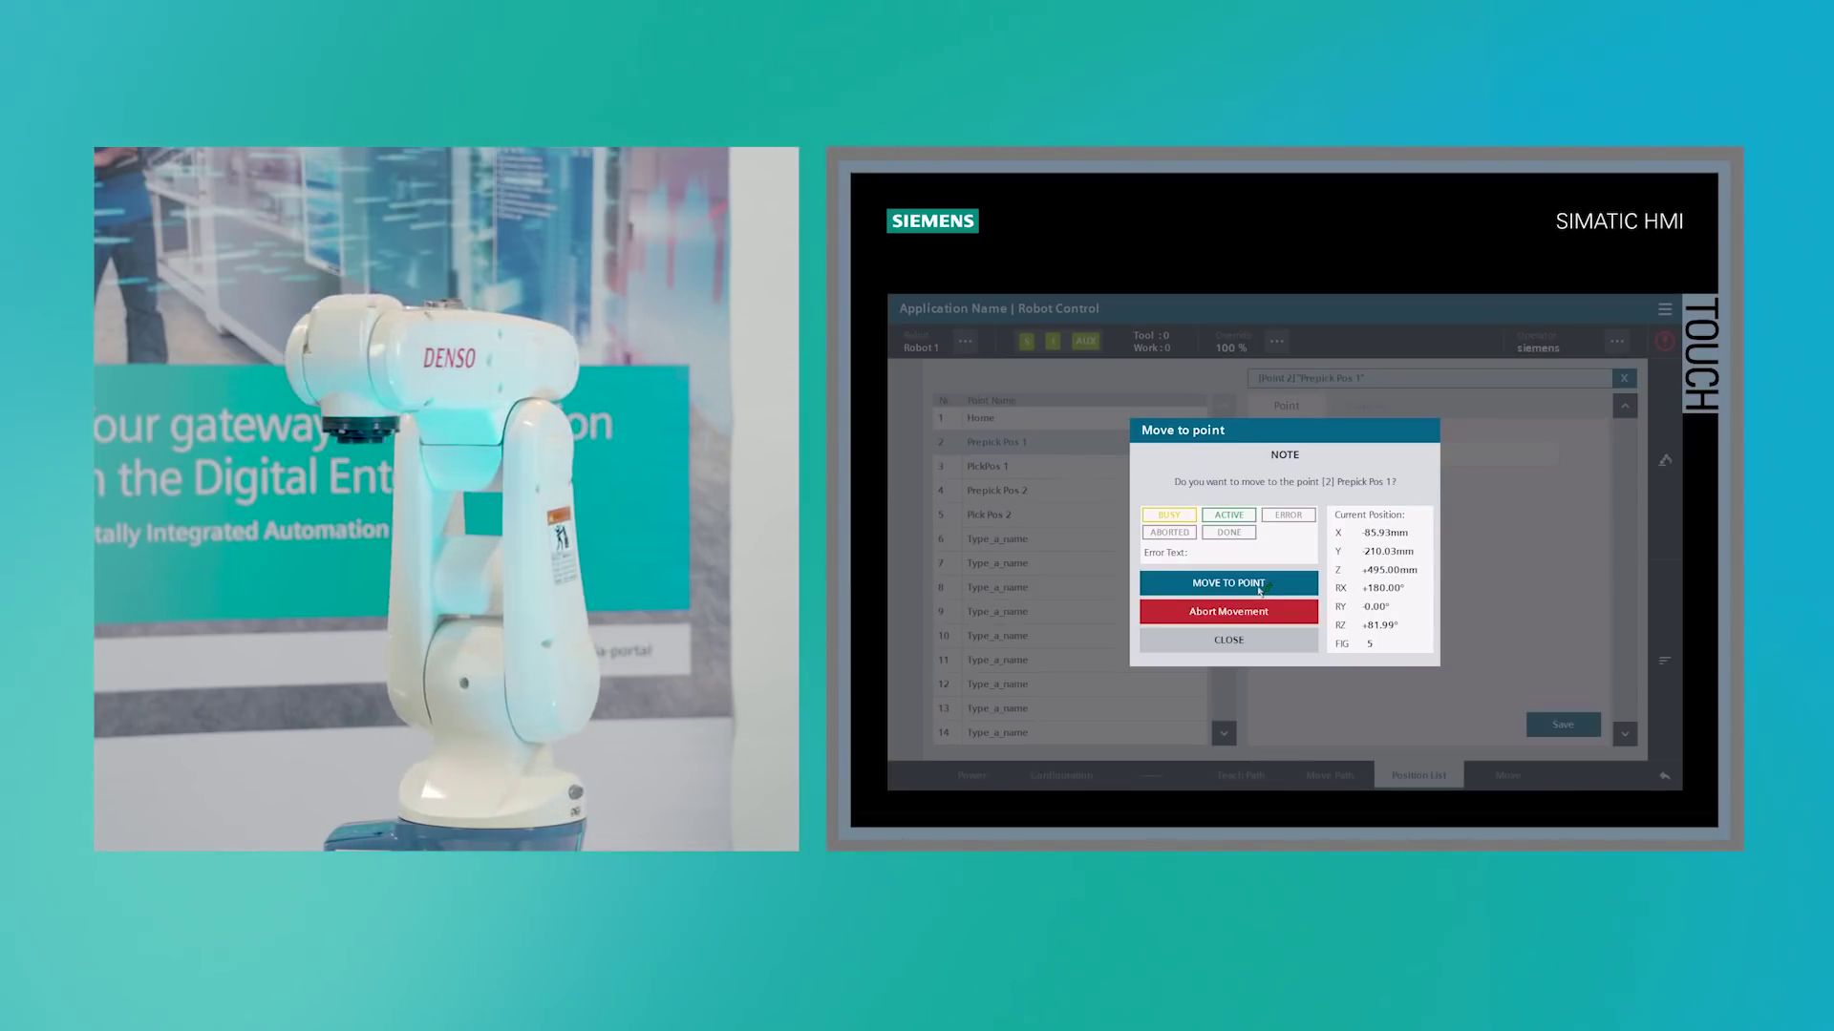
click(1246, 644)
Step: Select Pick Pos 2 in the position list and move the robot to it
click(1128, 527)
click(1664, 660)
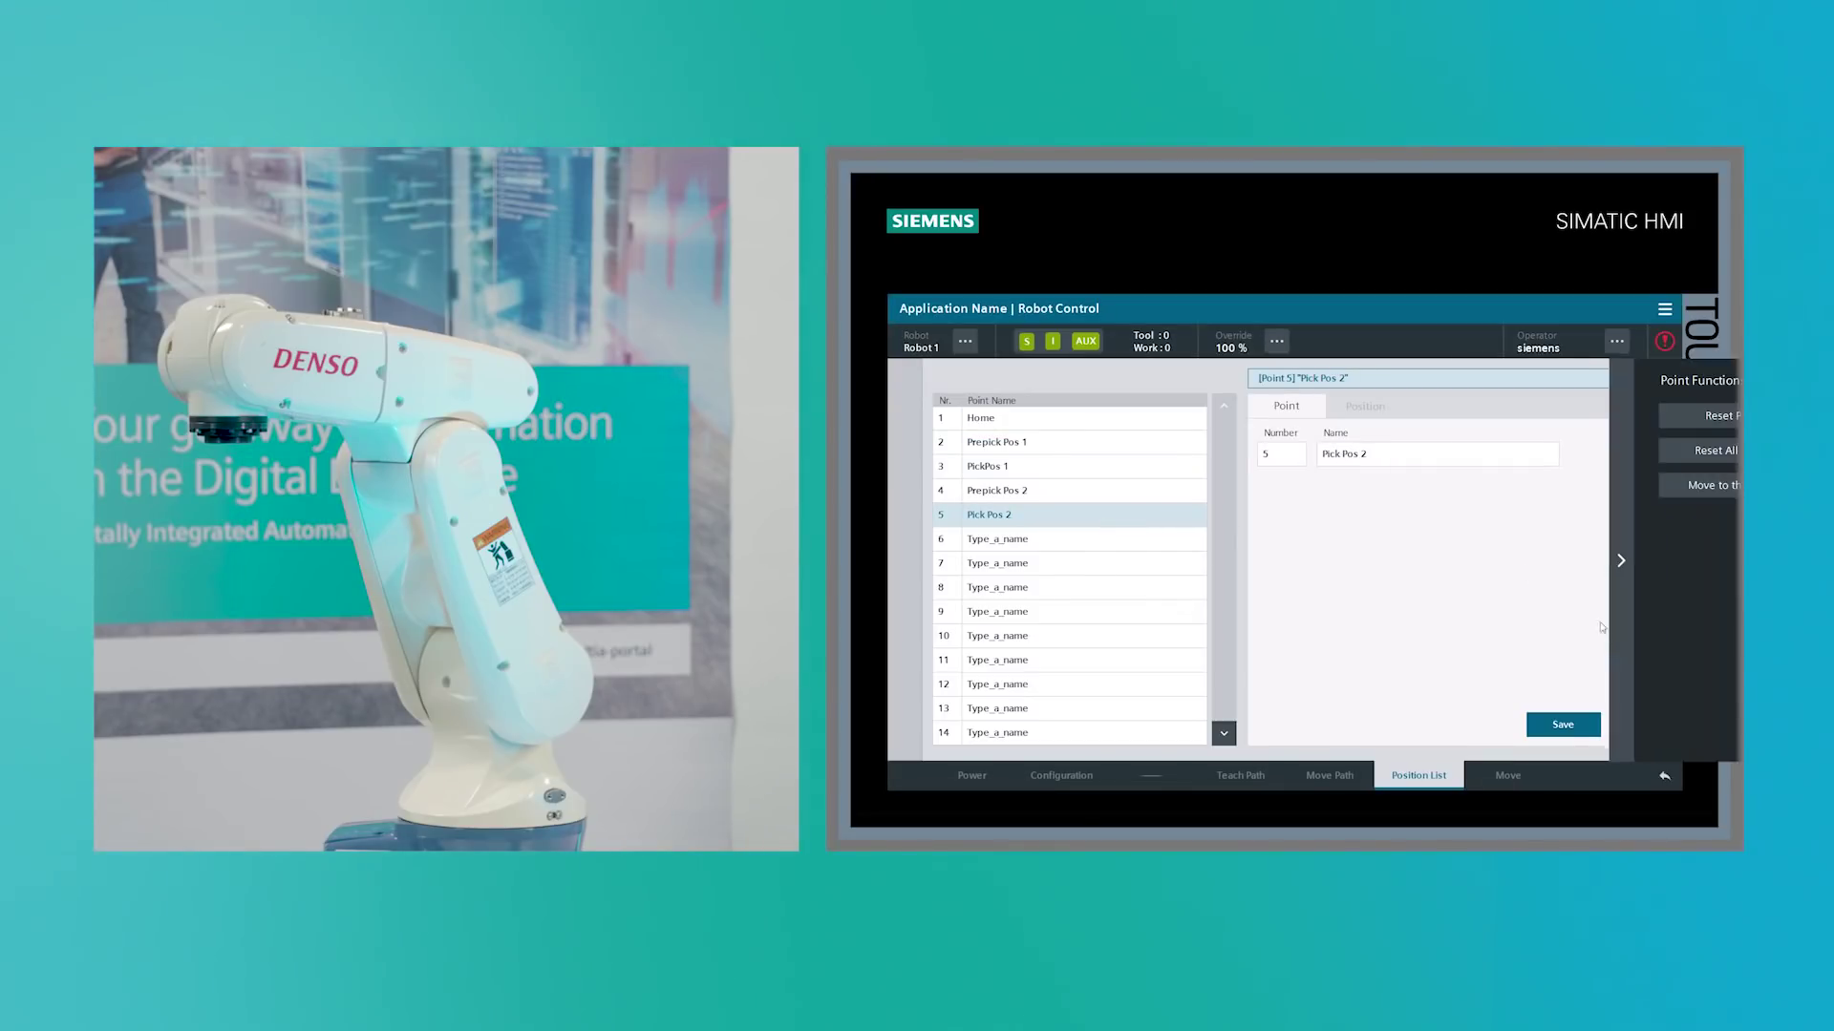
click(1539, 492)
click(1286, 592)
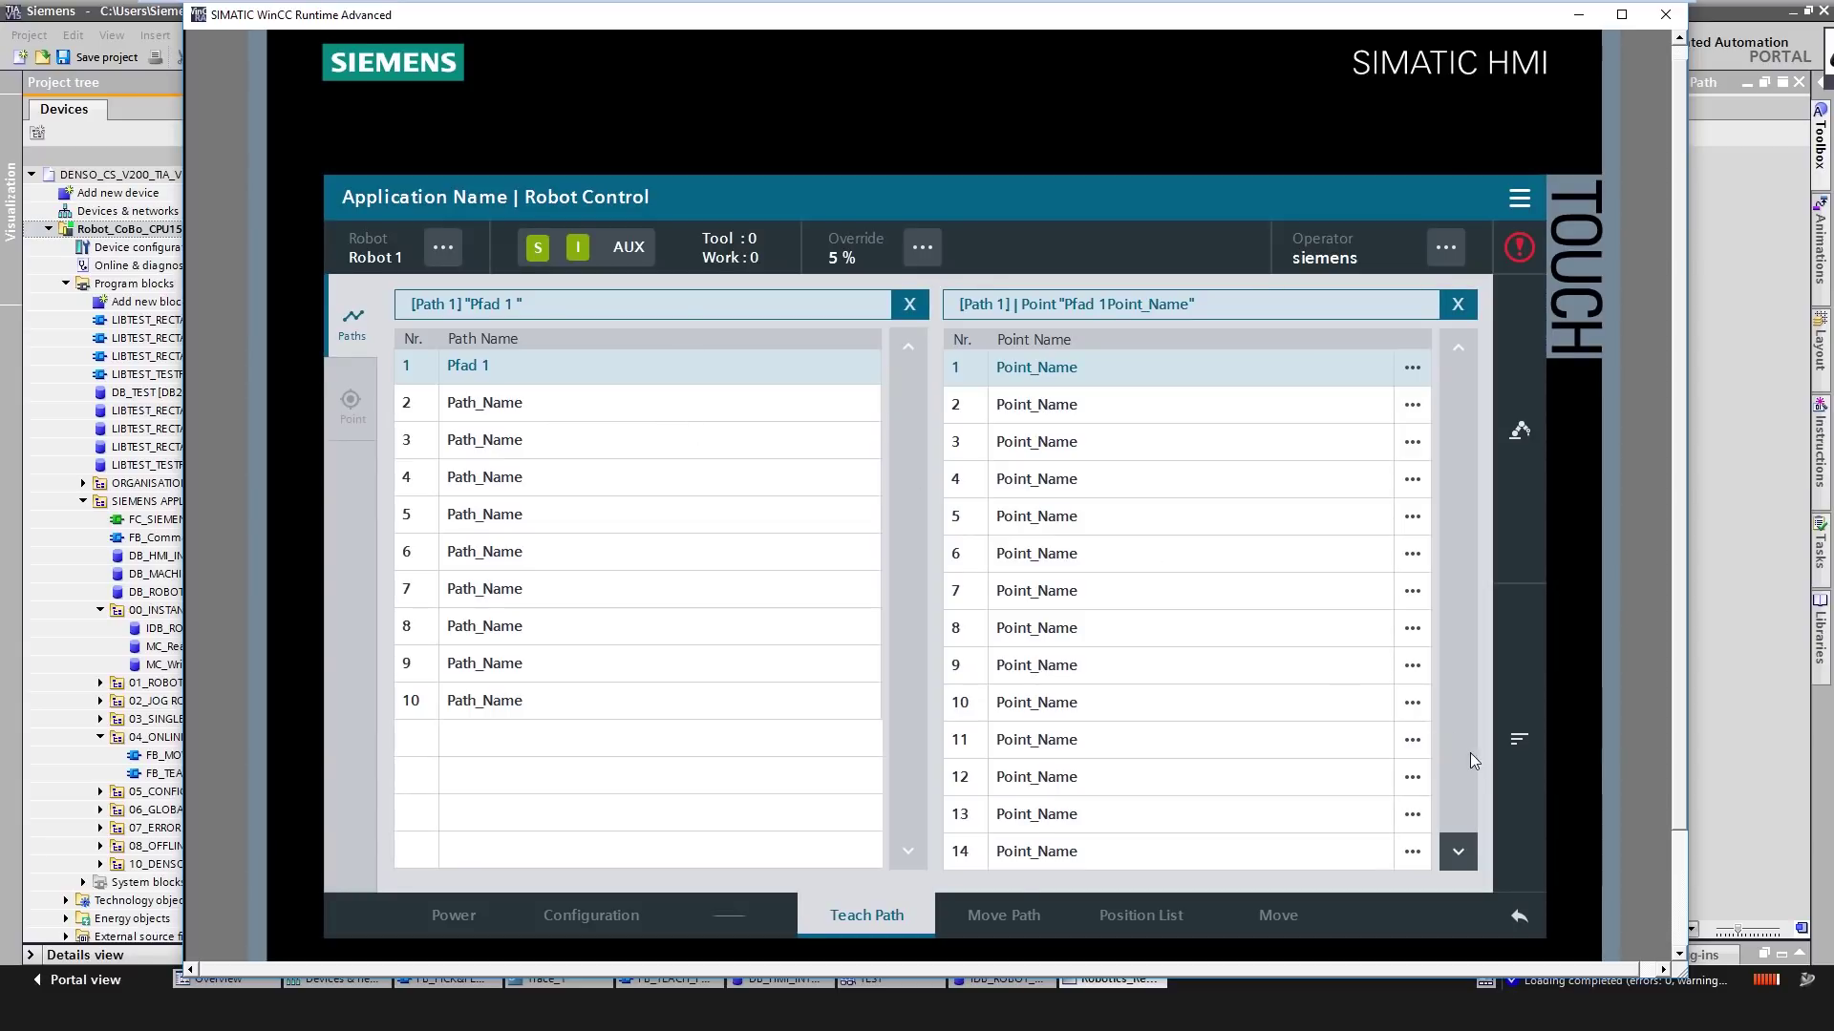
Step: Copy global points Home and Prepick Pos 1 into path points 1 and 2
click(1517, 743)
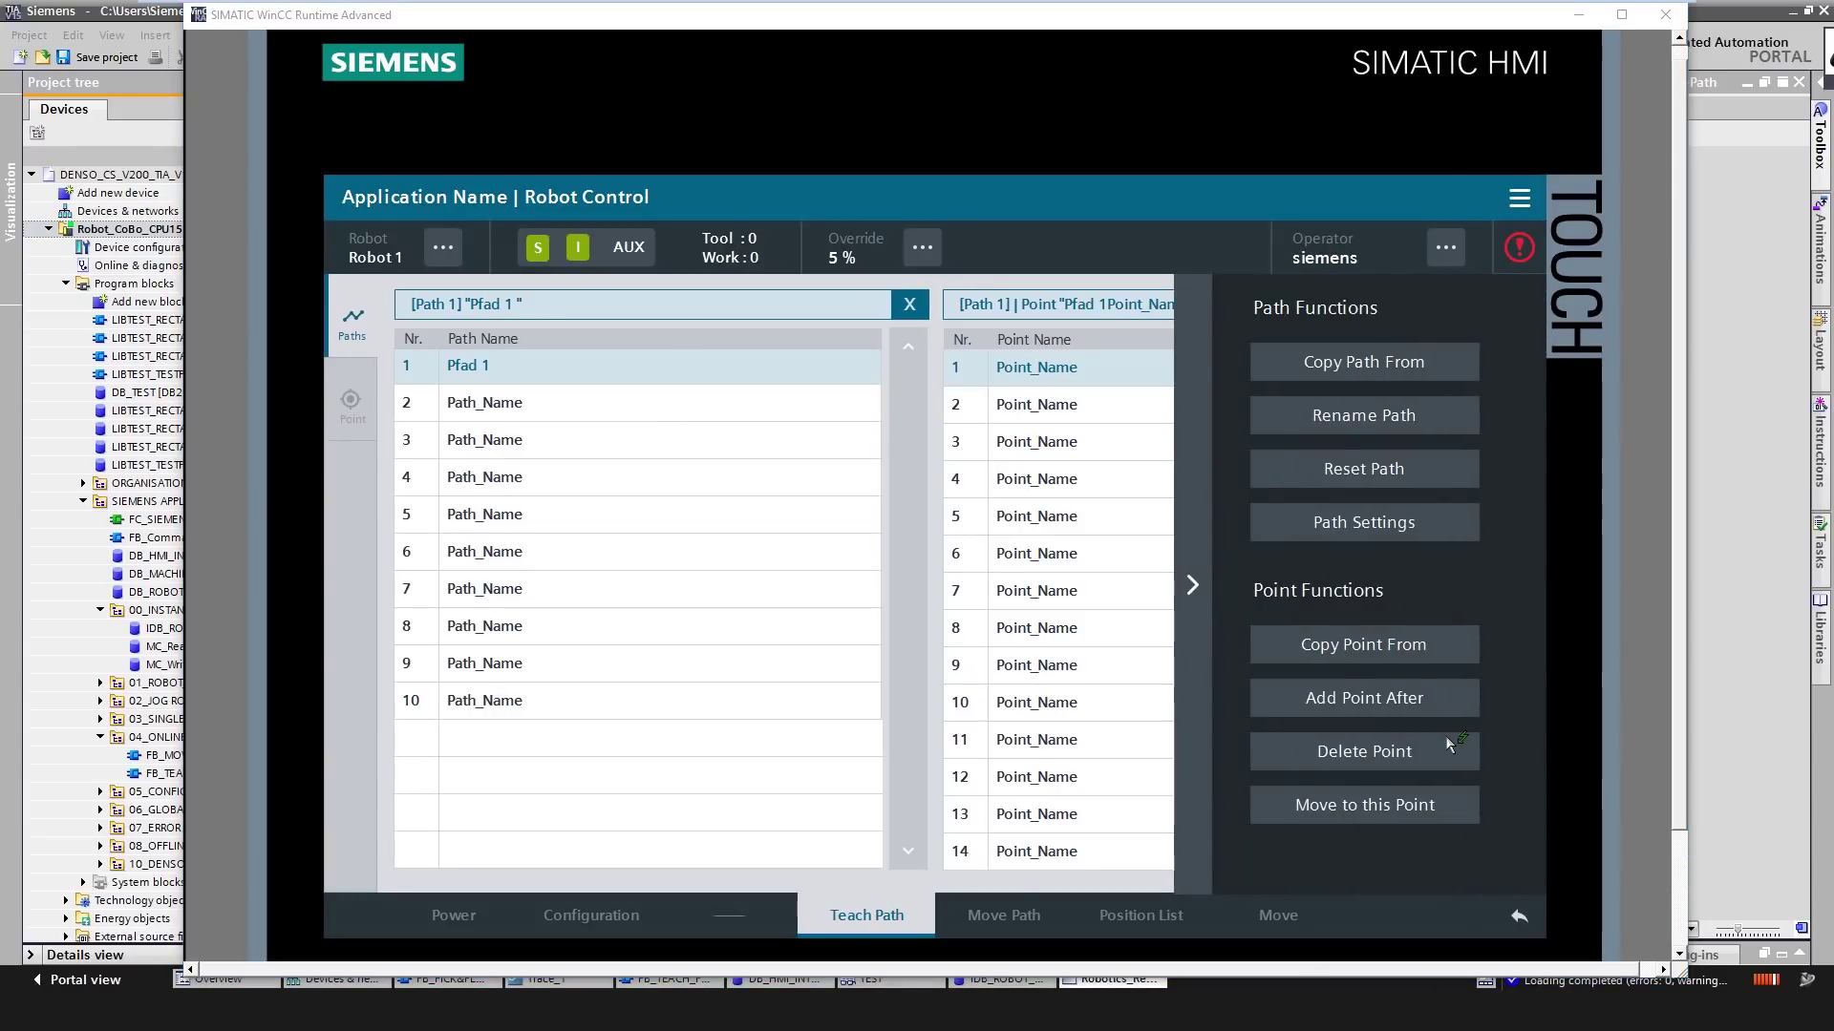
click(1335, 652)
click(998, 441)
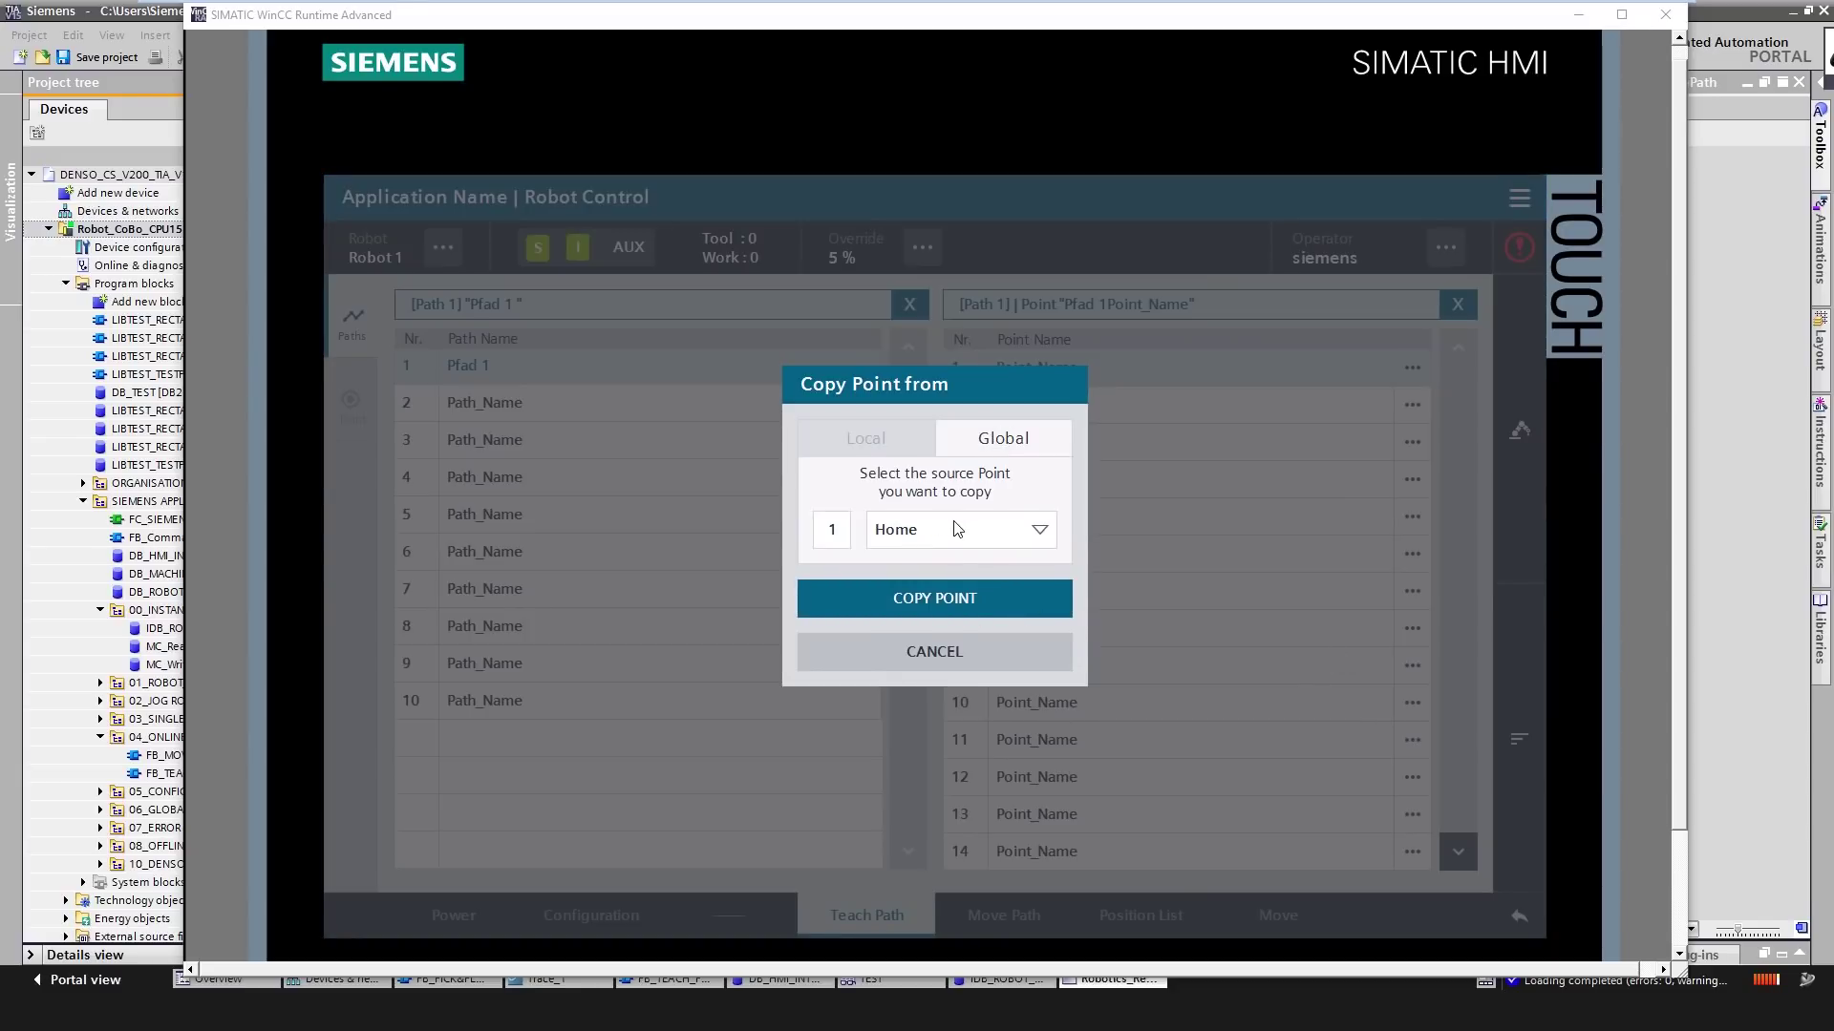
click(956, 528)
click(949, 561)
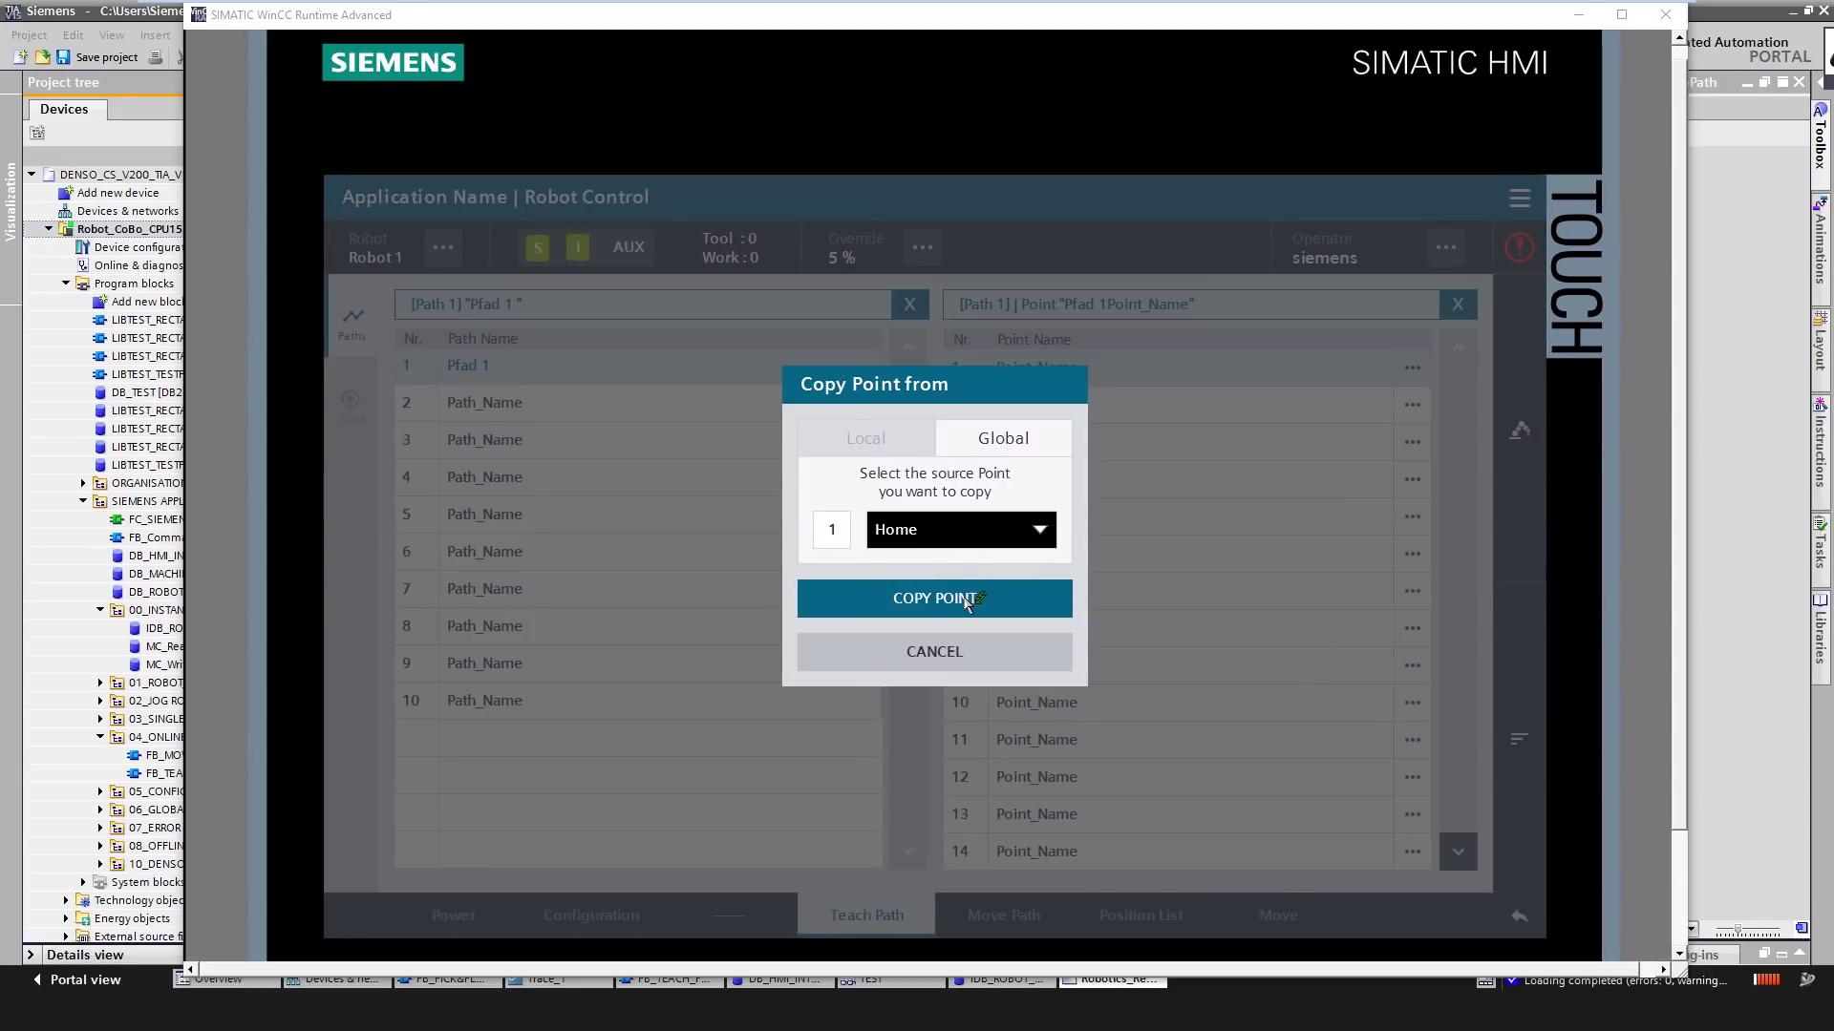
click(974, 605)
click(1517, 743)
click(1334, 648)
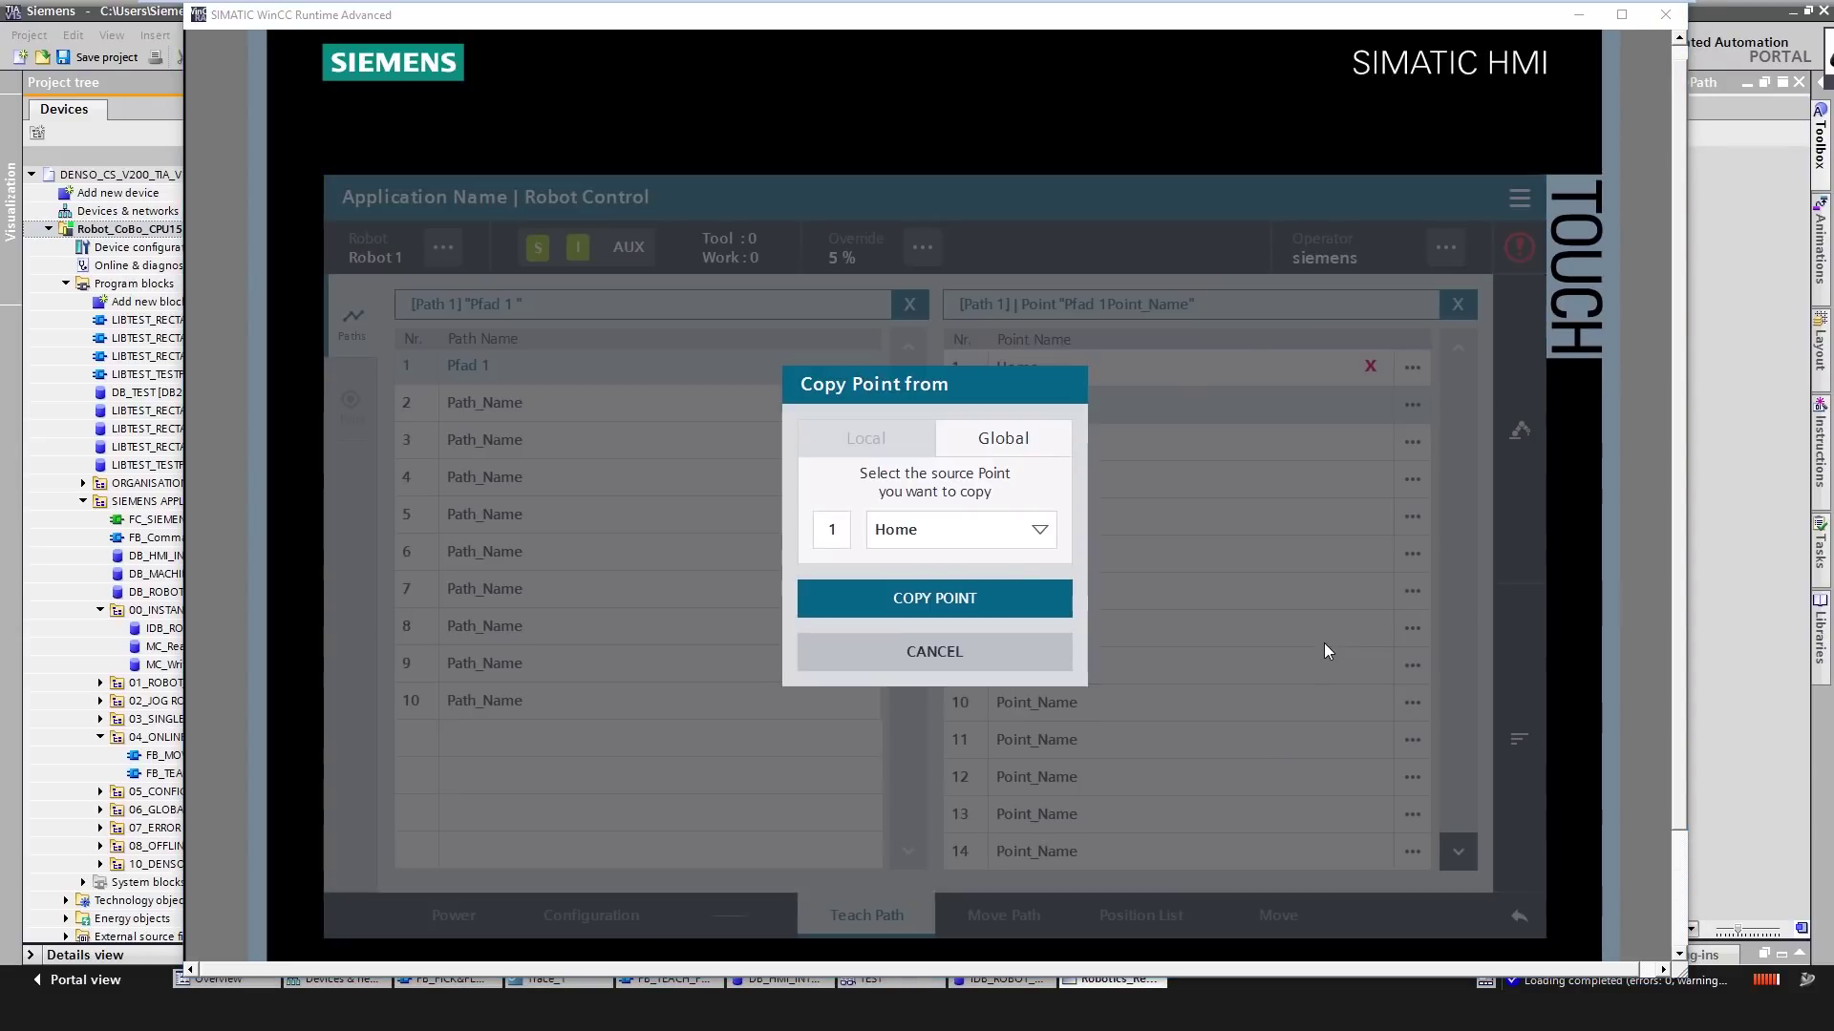
click(1006, 543)
click(990, 578)
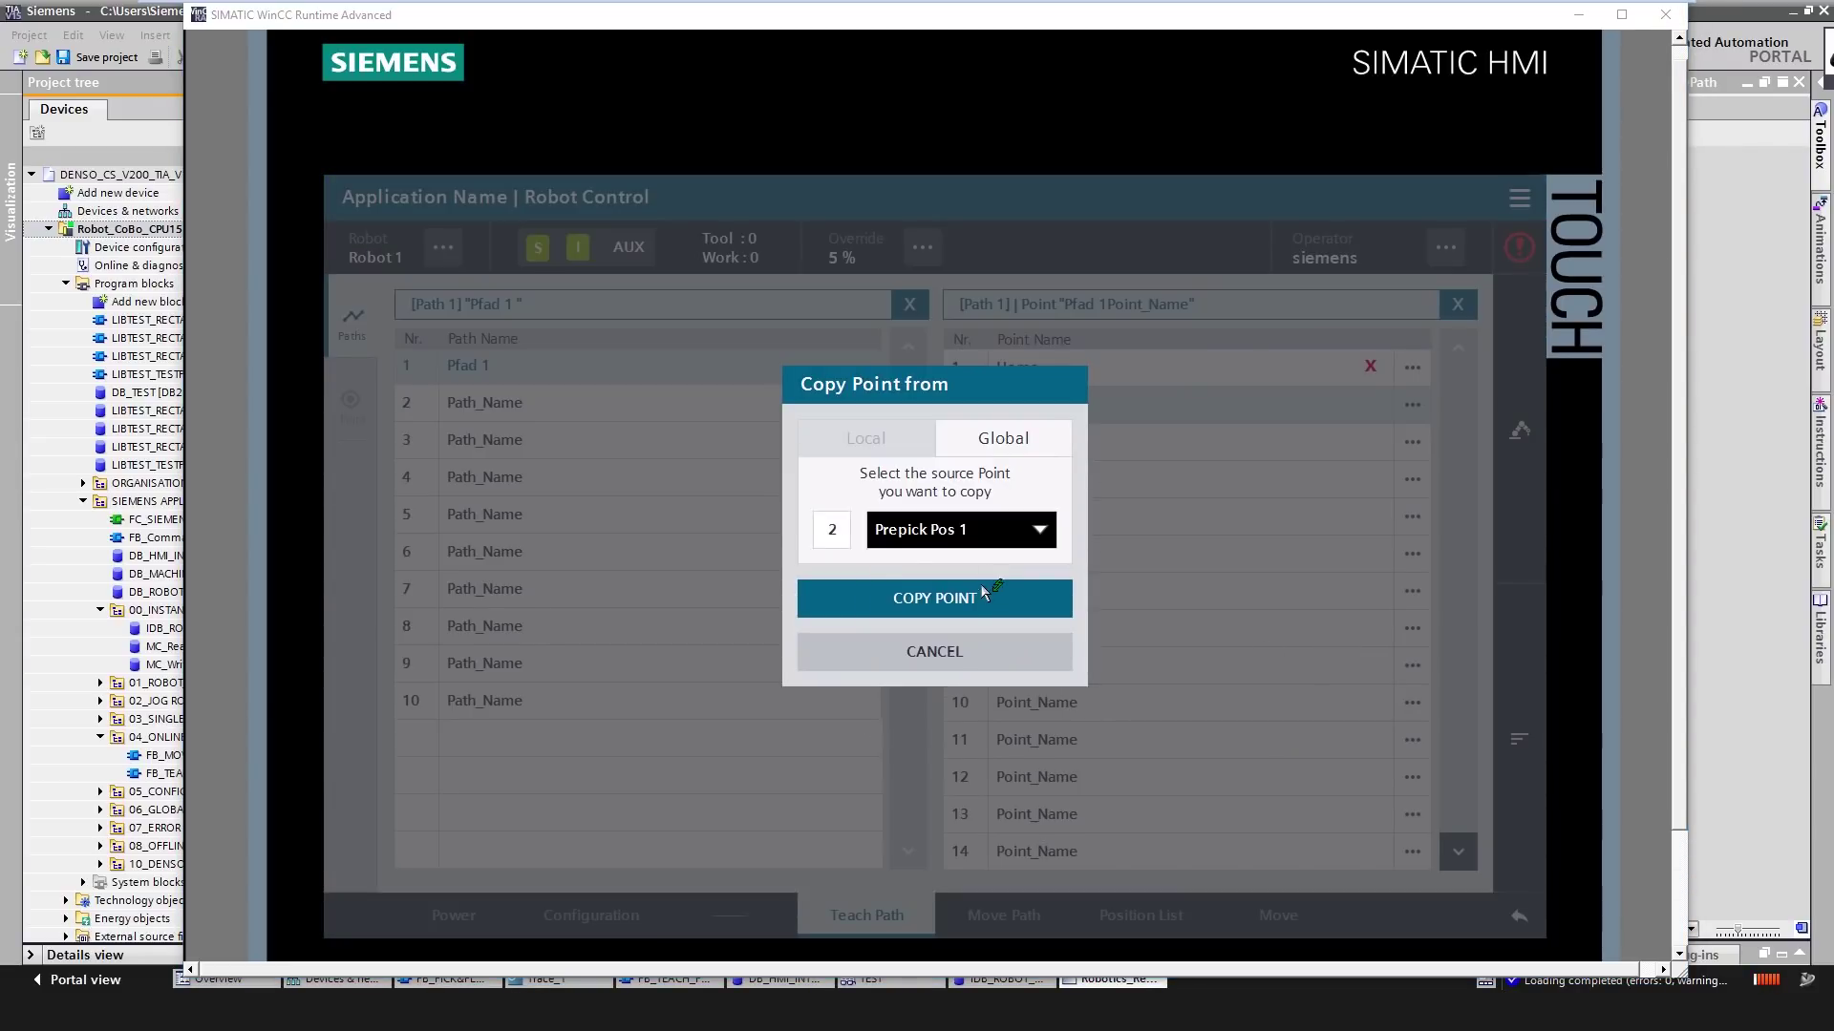
click(979, 597)
Step: Copy PickPos 1 and Prepick Pos 1 into path points 3 and 4
click(1521, 741)
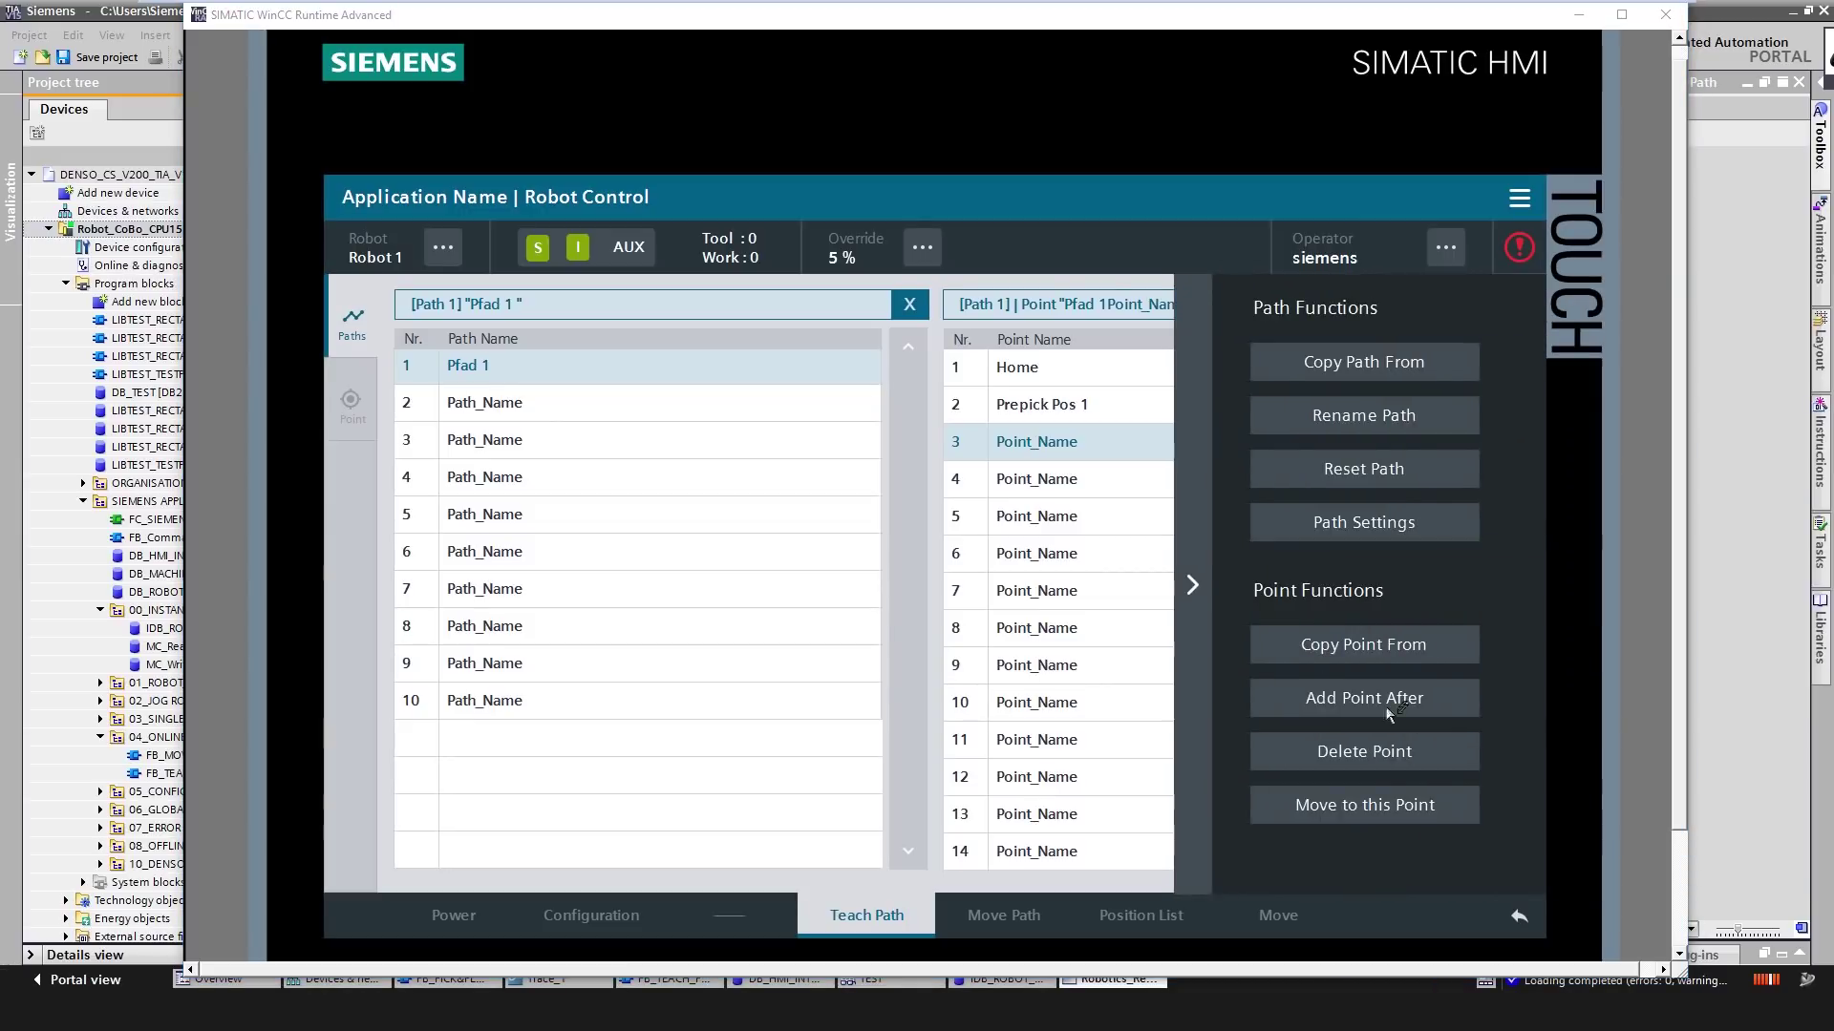
click(1276, 650)
click(1011, 542)
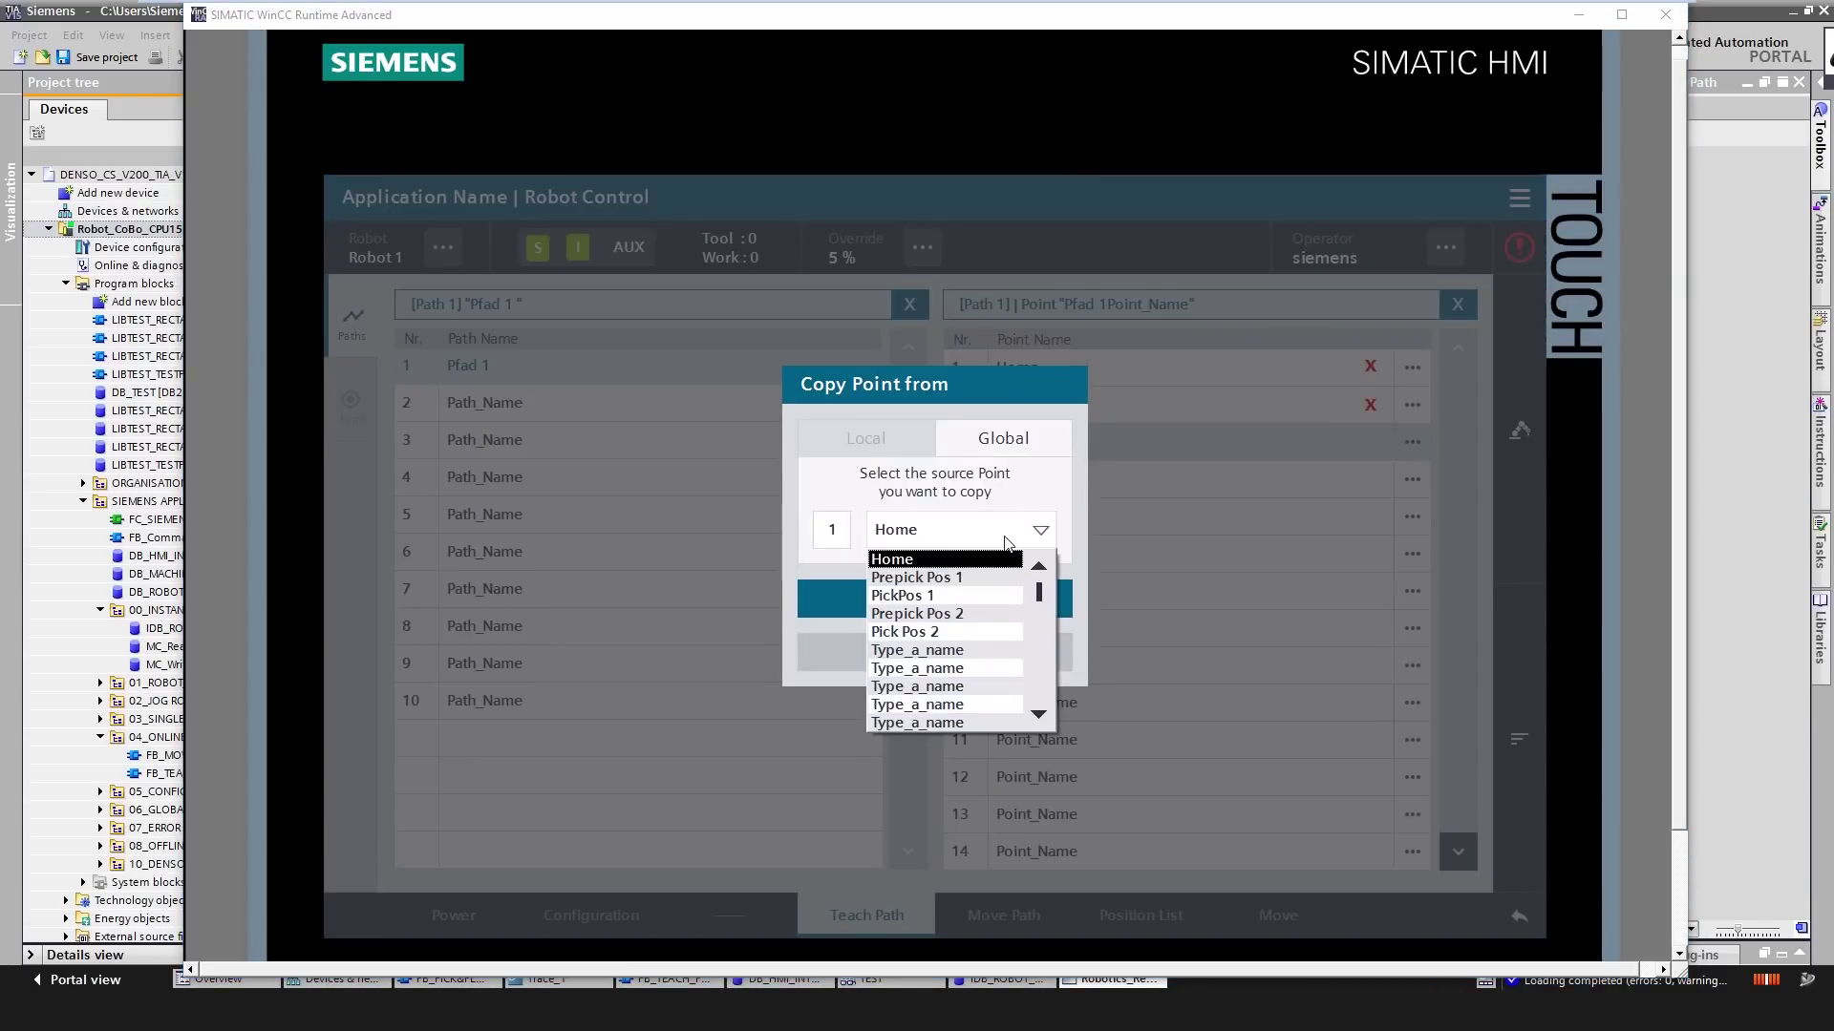
click(982, 596)
click(971, 604)
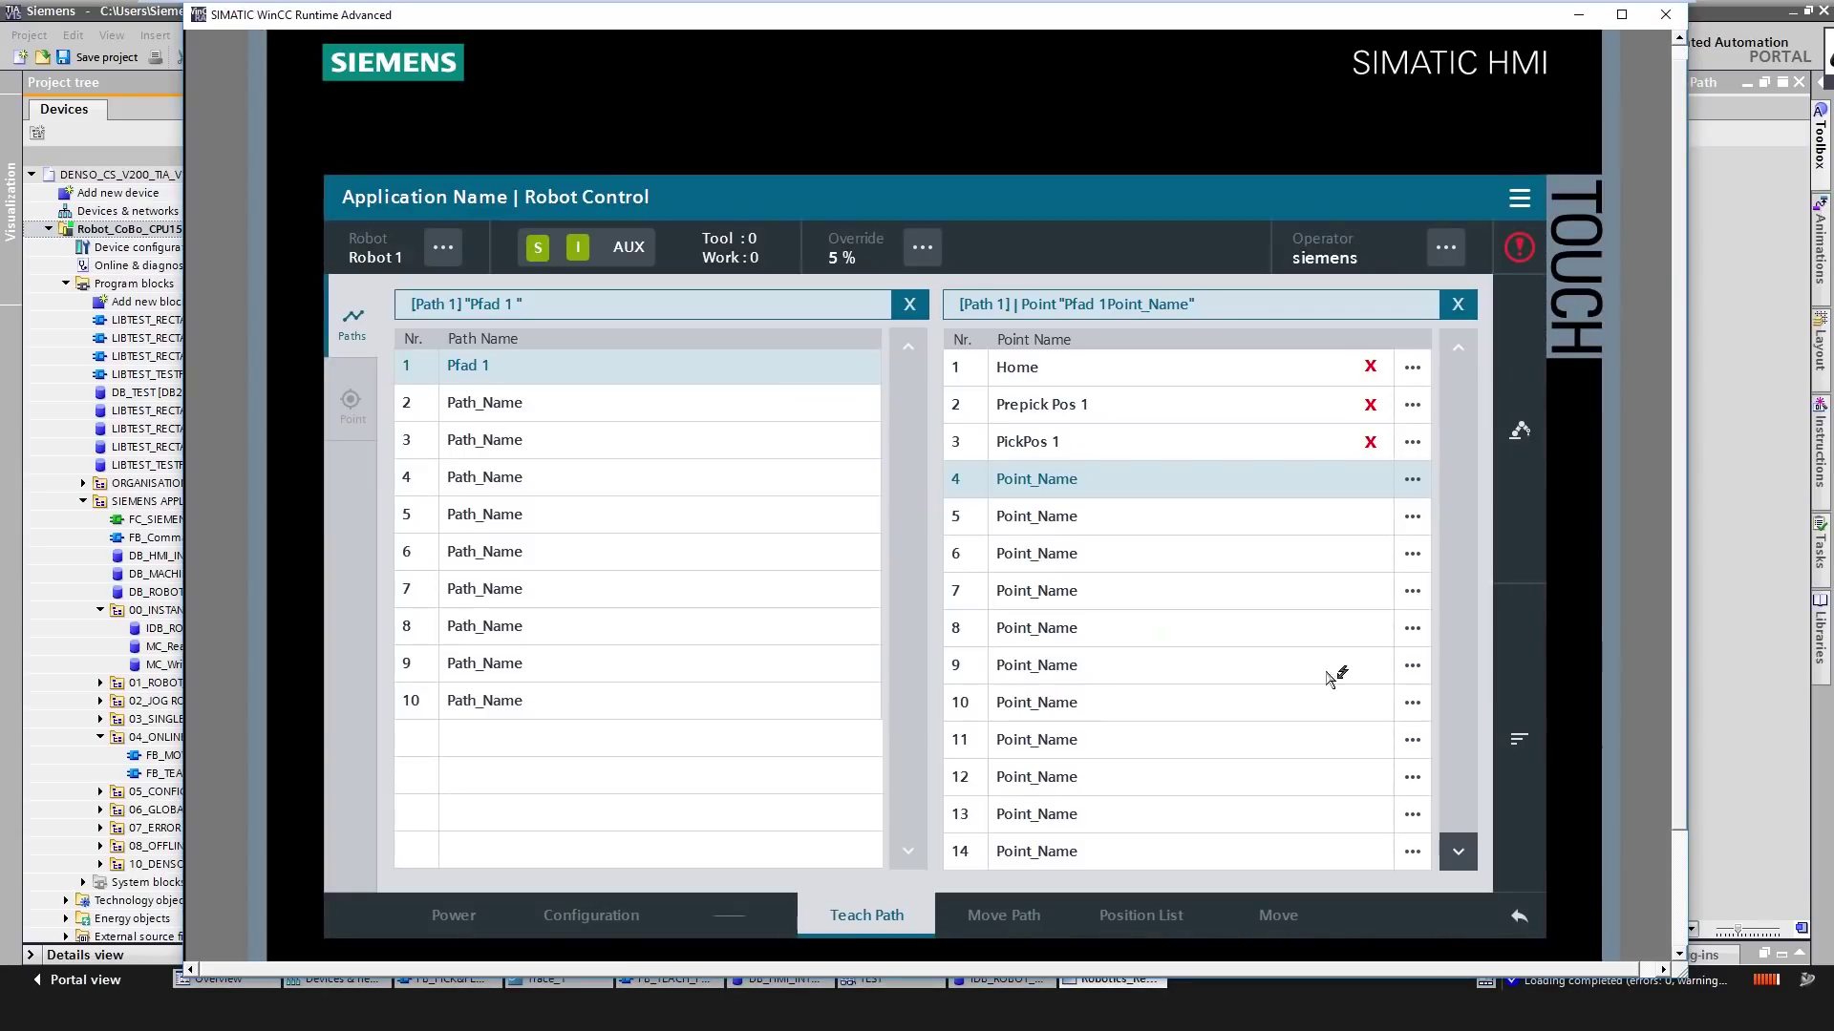
click(1521, 739)
click(1385, 650)
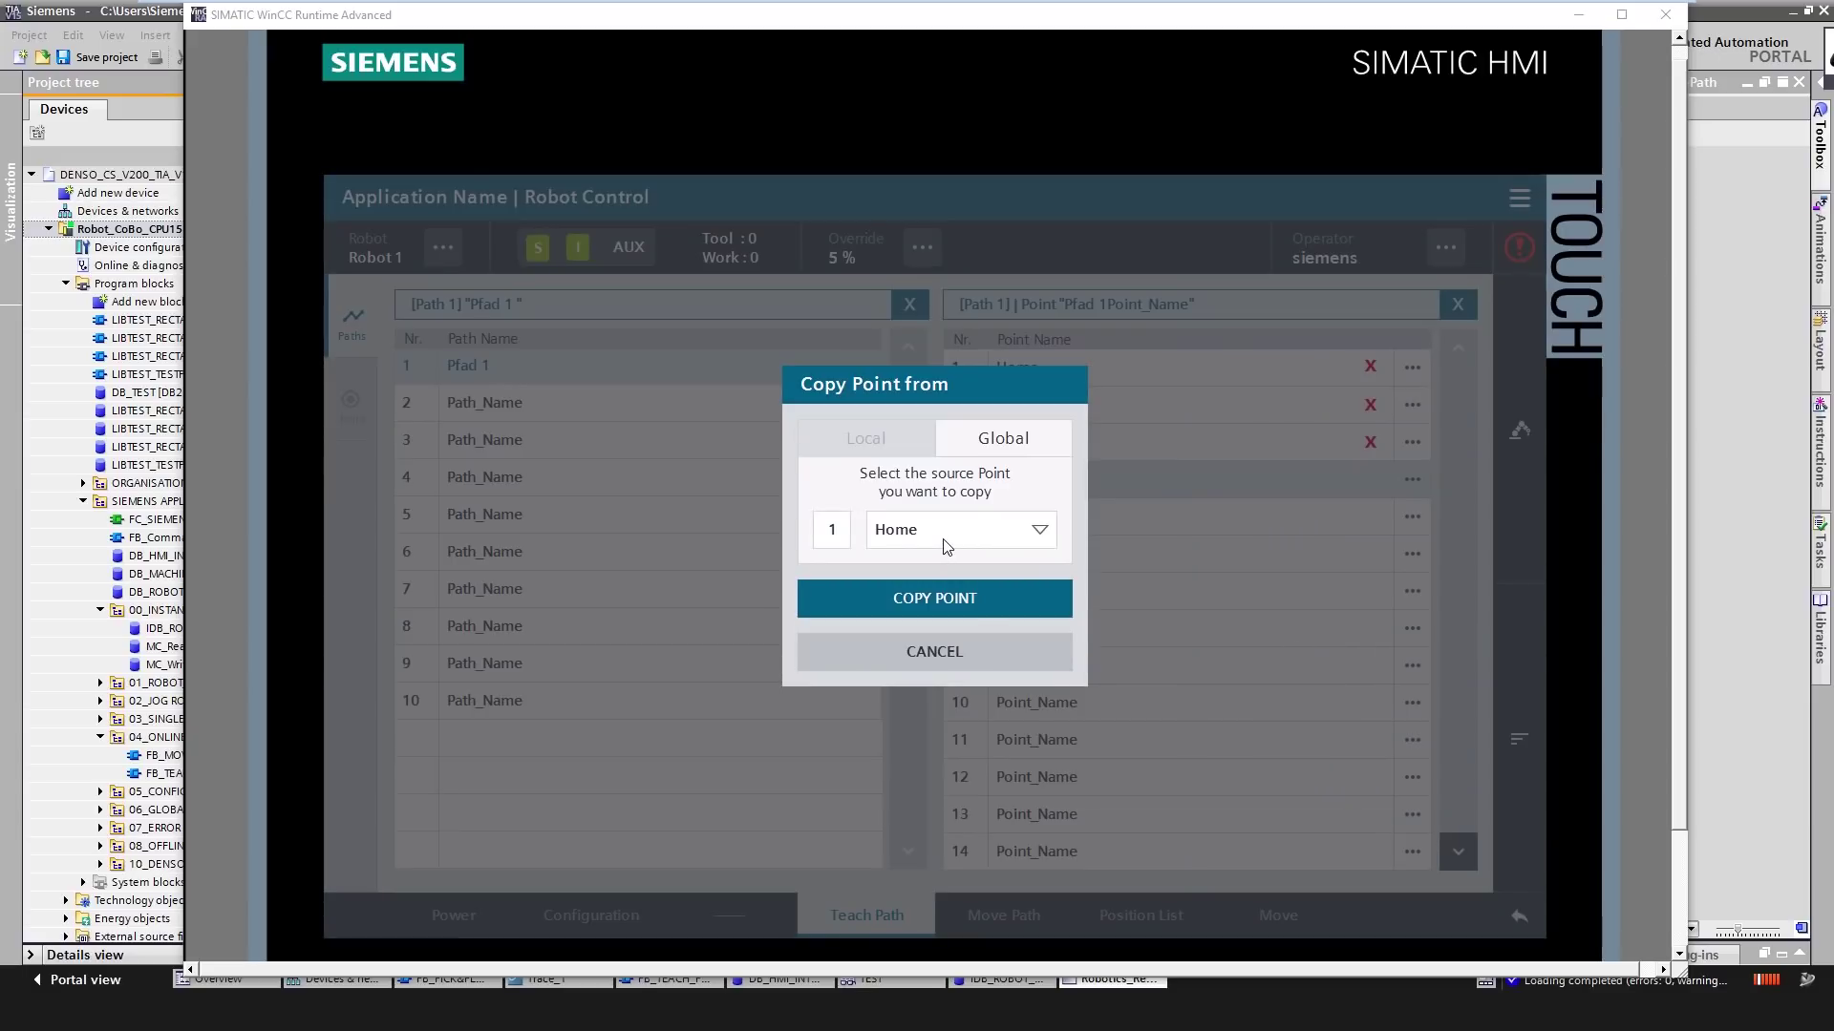
click(947, 546)
click(946, 577)
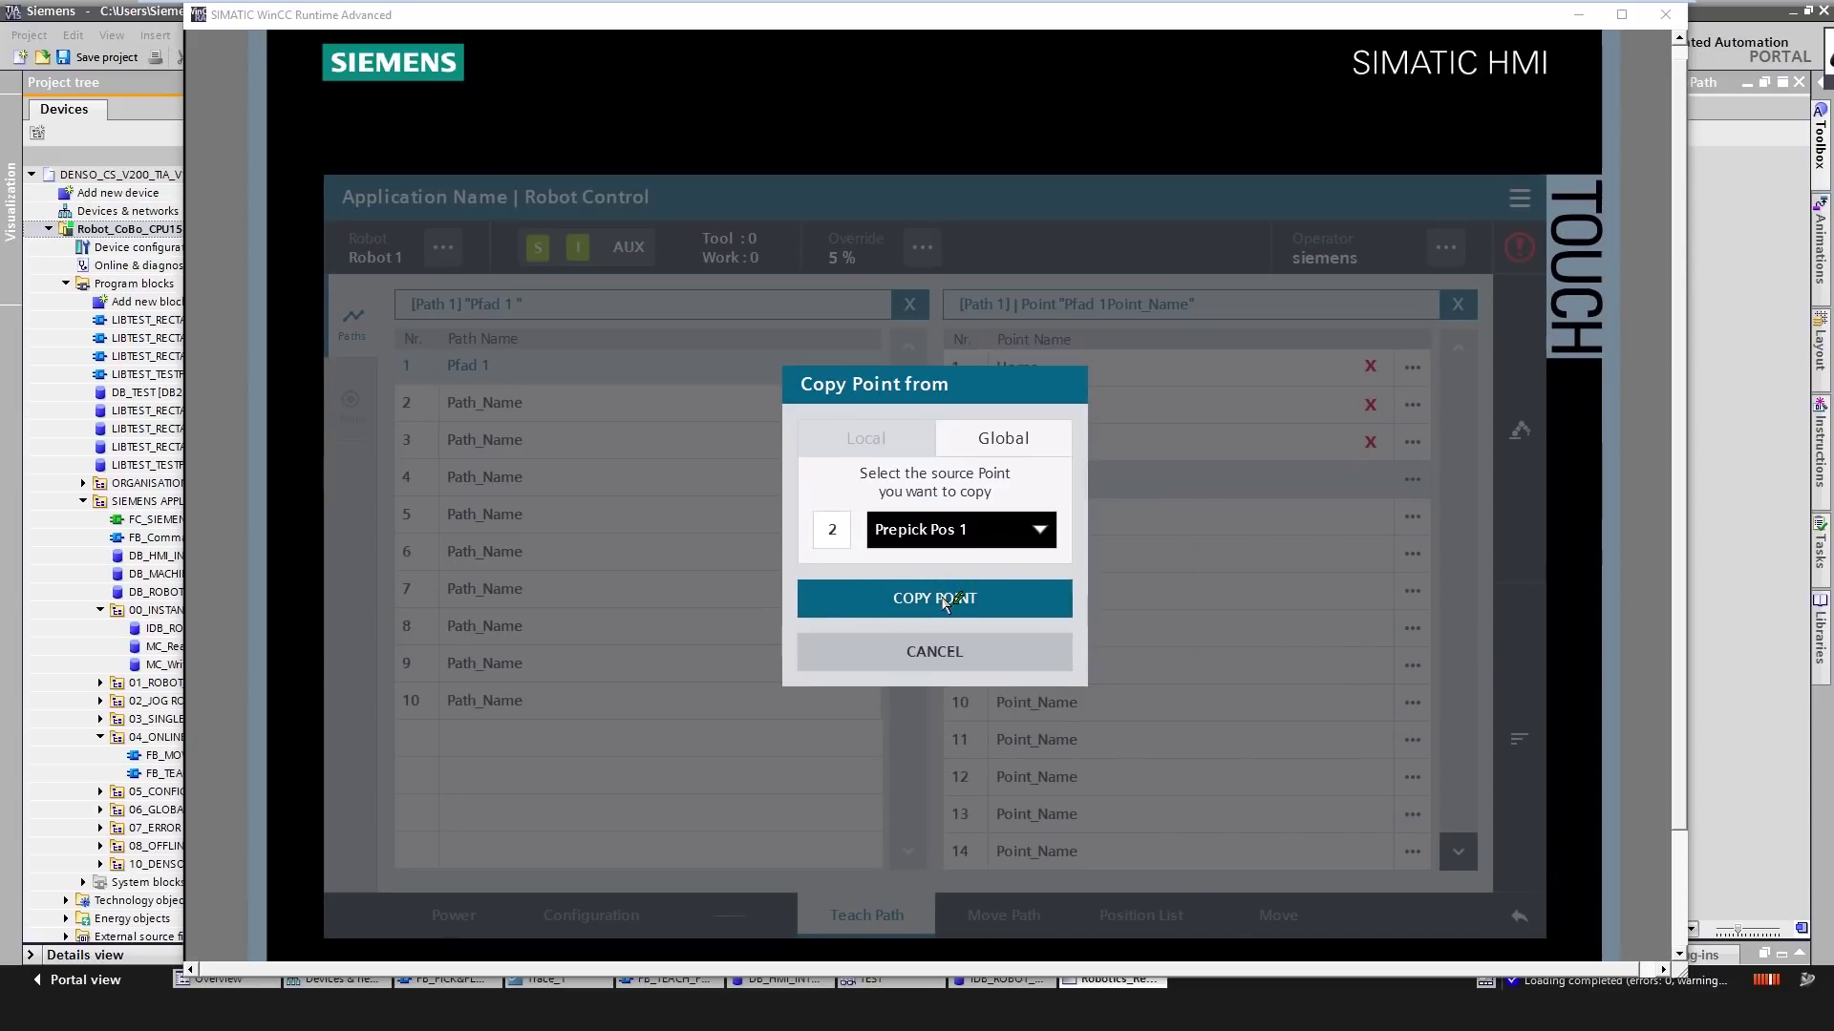
click(944, 604)
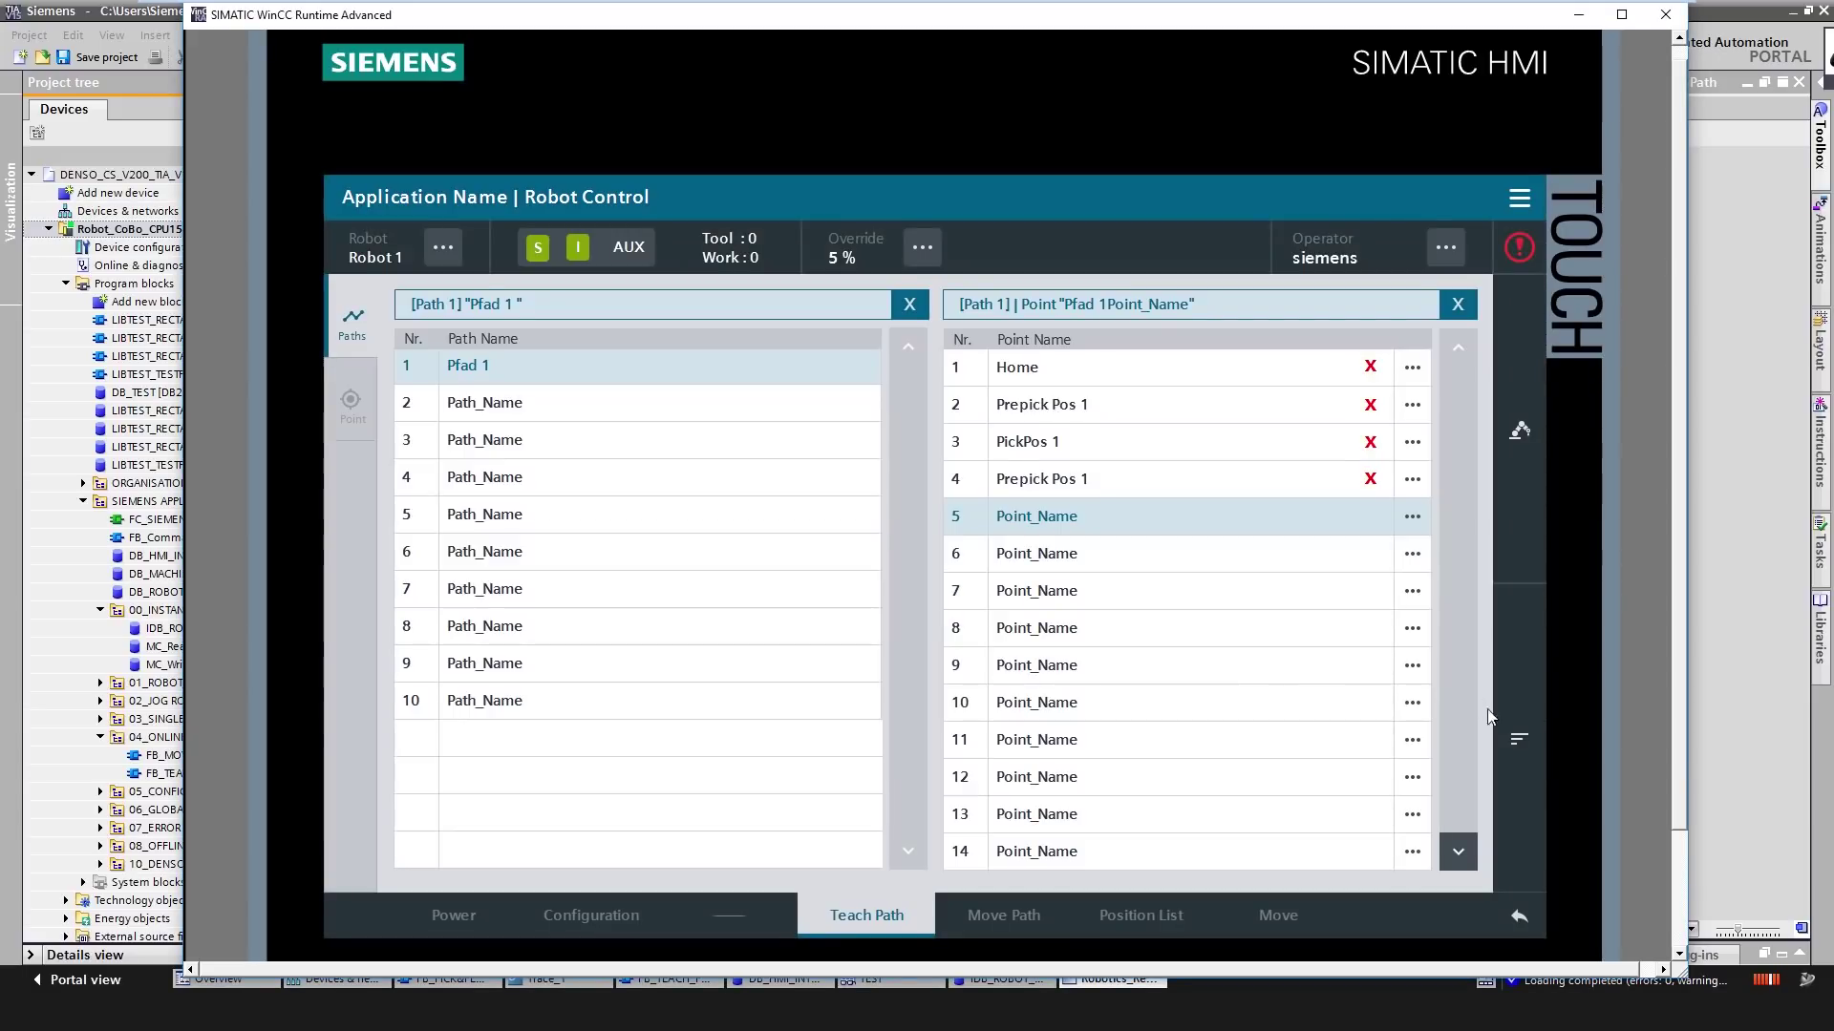
Step: Copy Prepick Pos 2 and Pick Pos 2 into path points 5 and 6
click(1520, 742)
click(1326, 654)
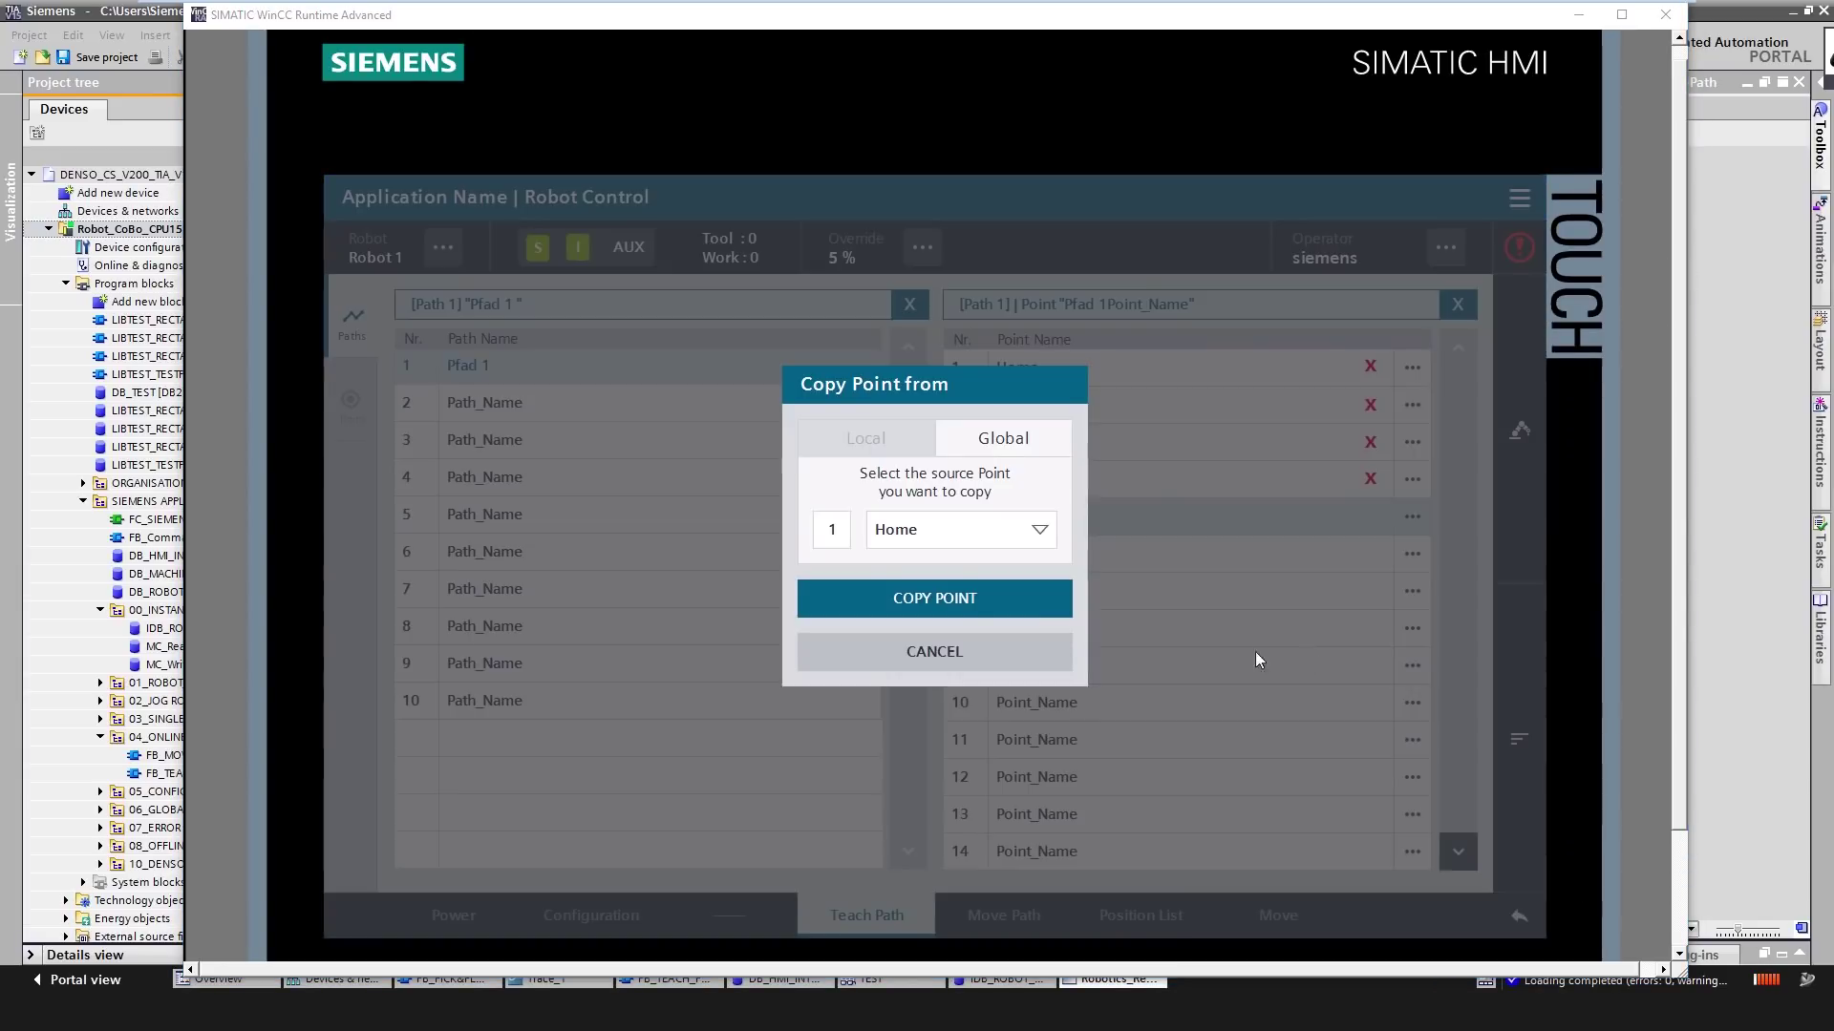
click(987, 535)
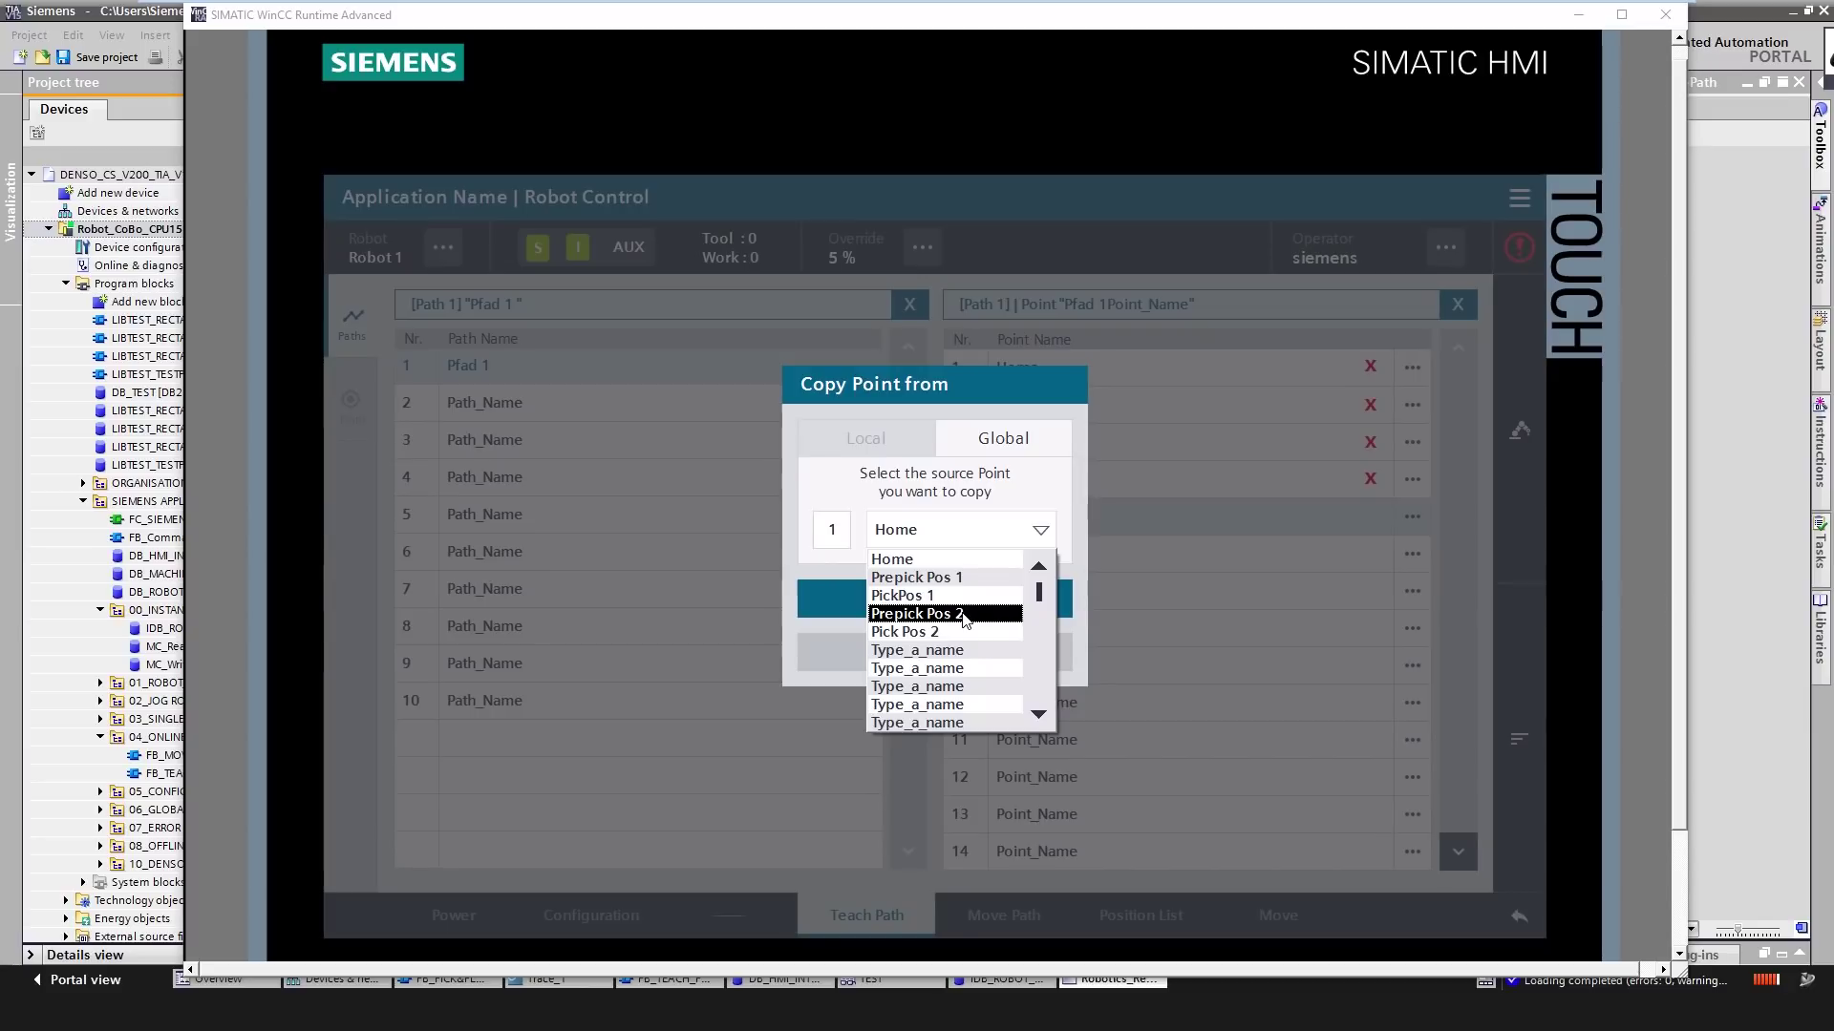
click(943, 614)
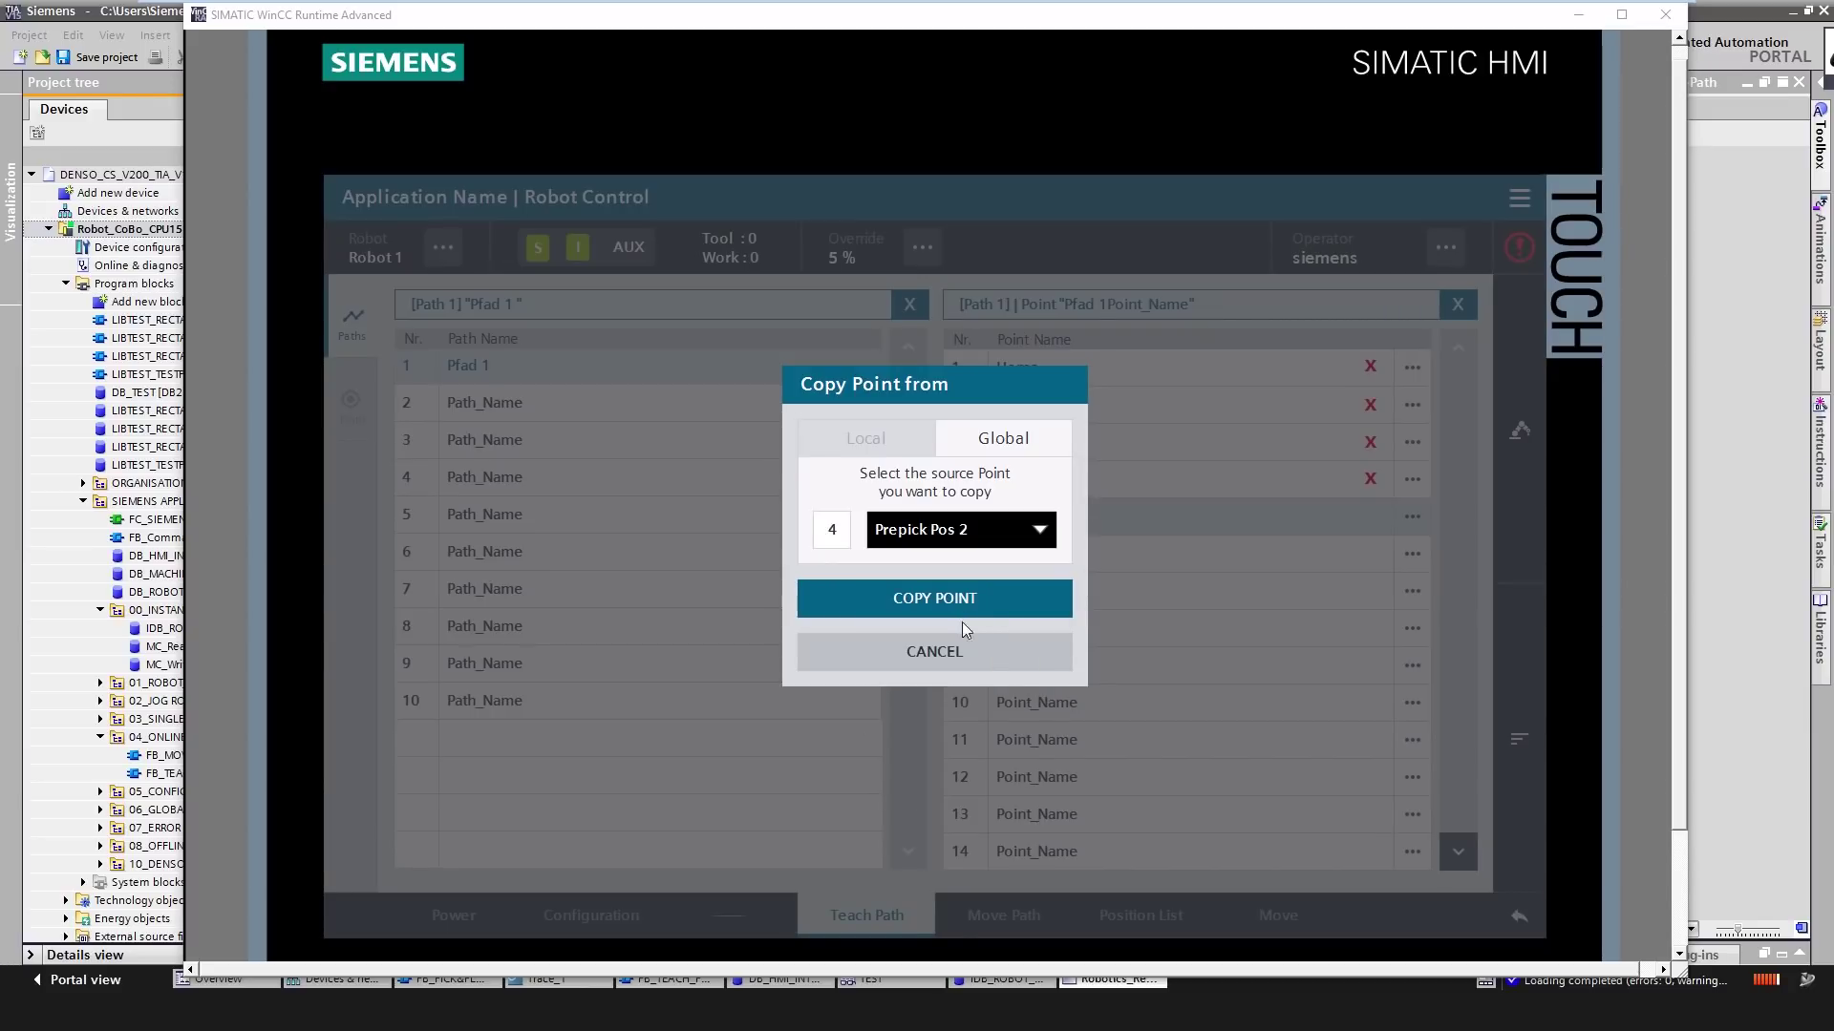
click(969, 604)
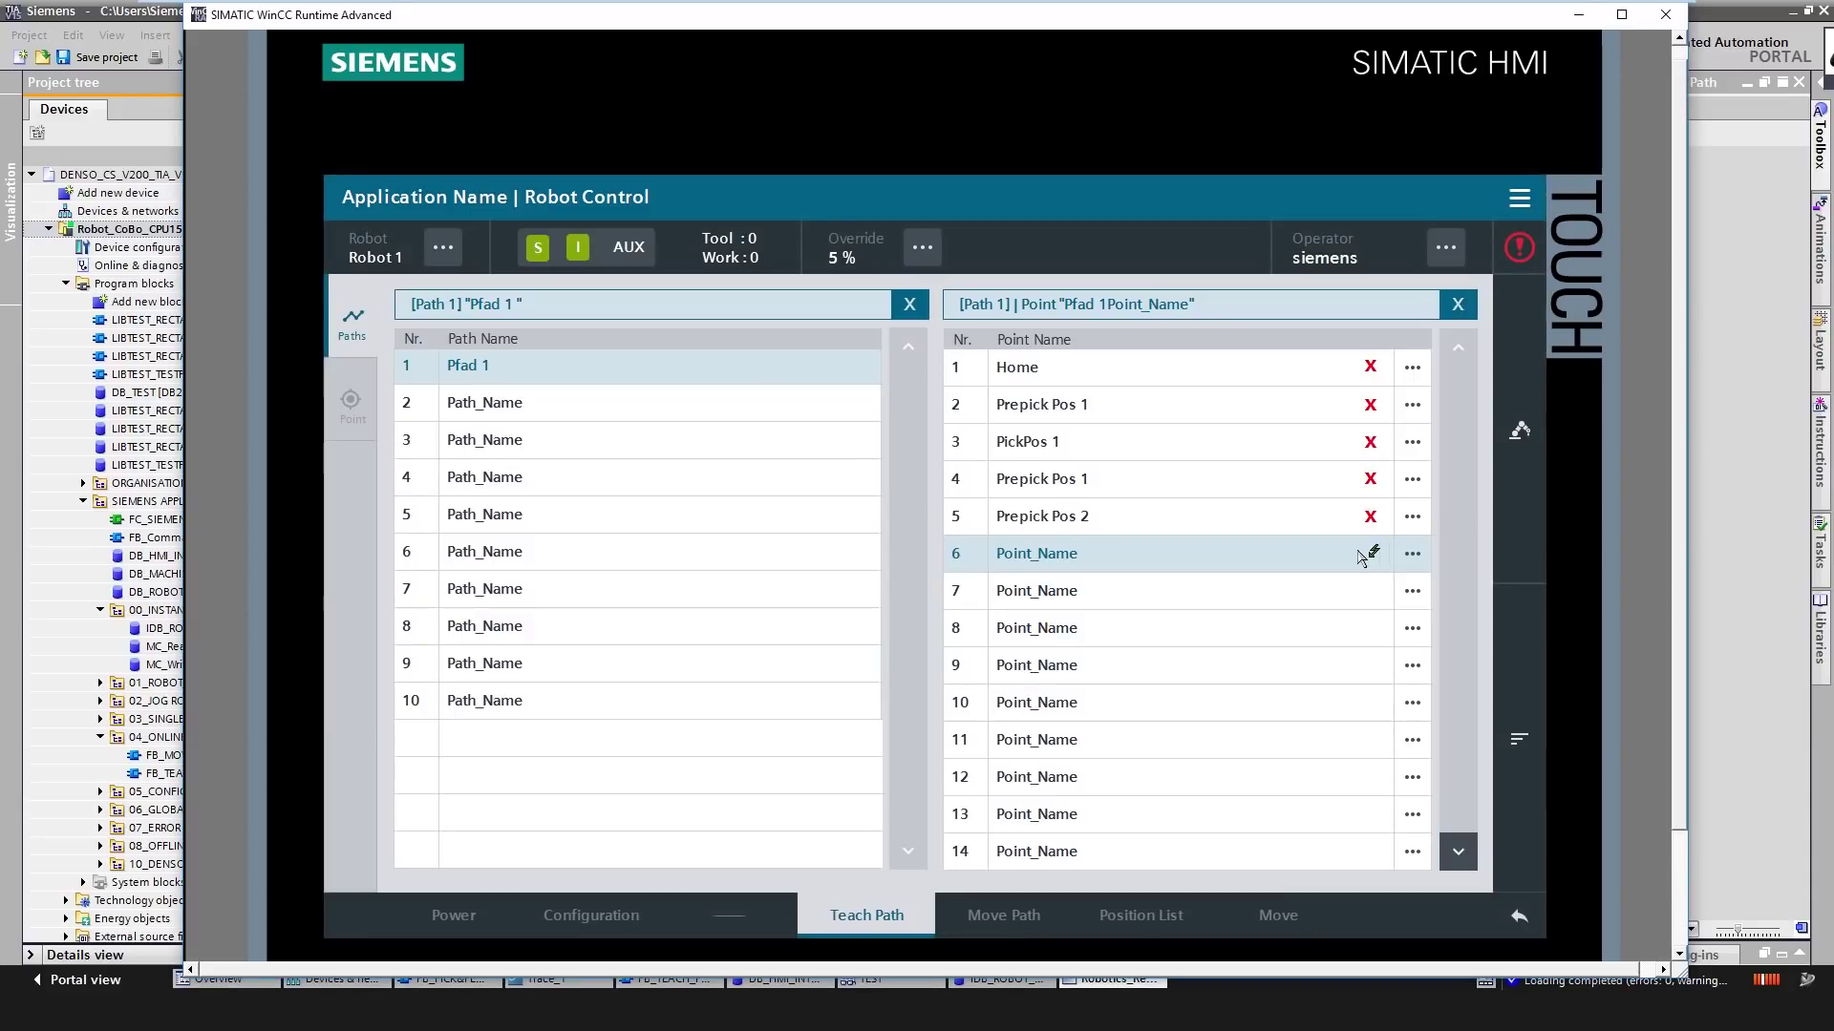
click(1521, 740)
click(1311, 655)
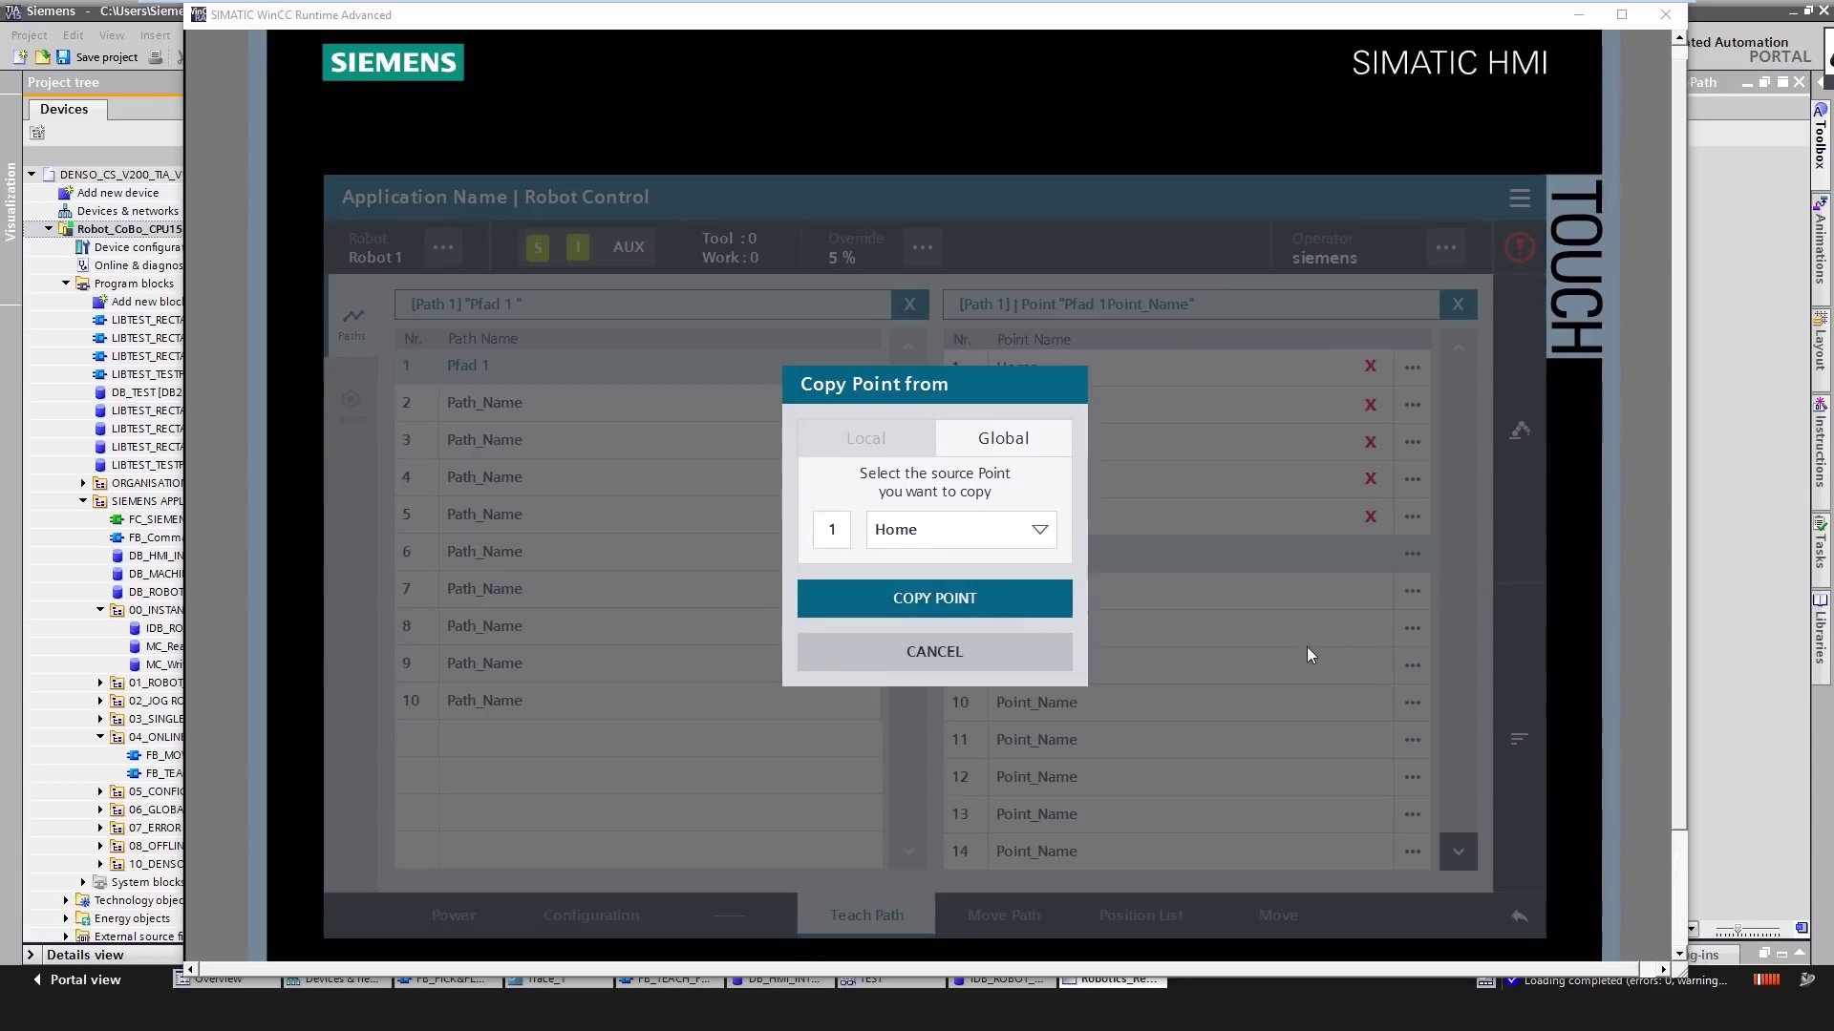
click(964, 531)
click(955, 632)
click(944, 600)
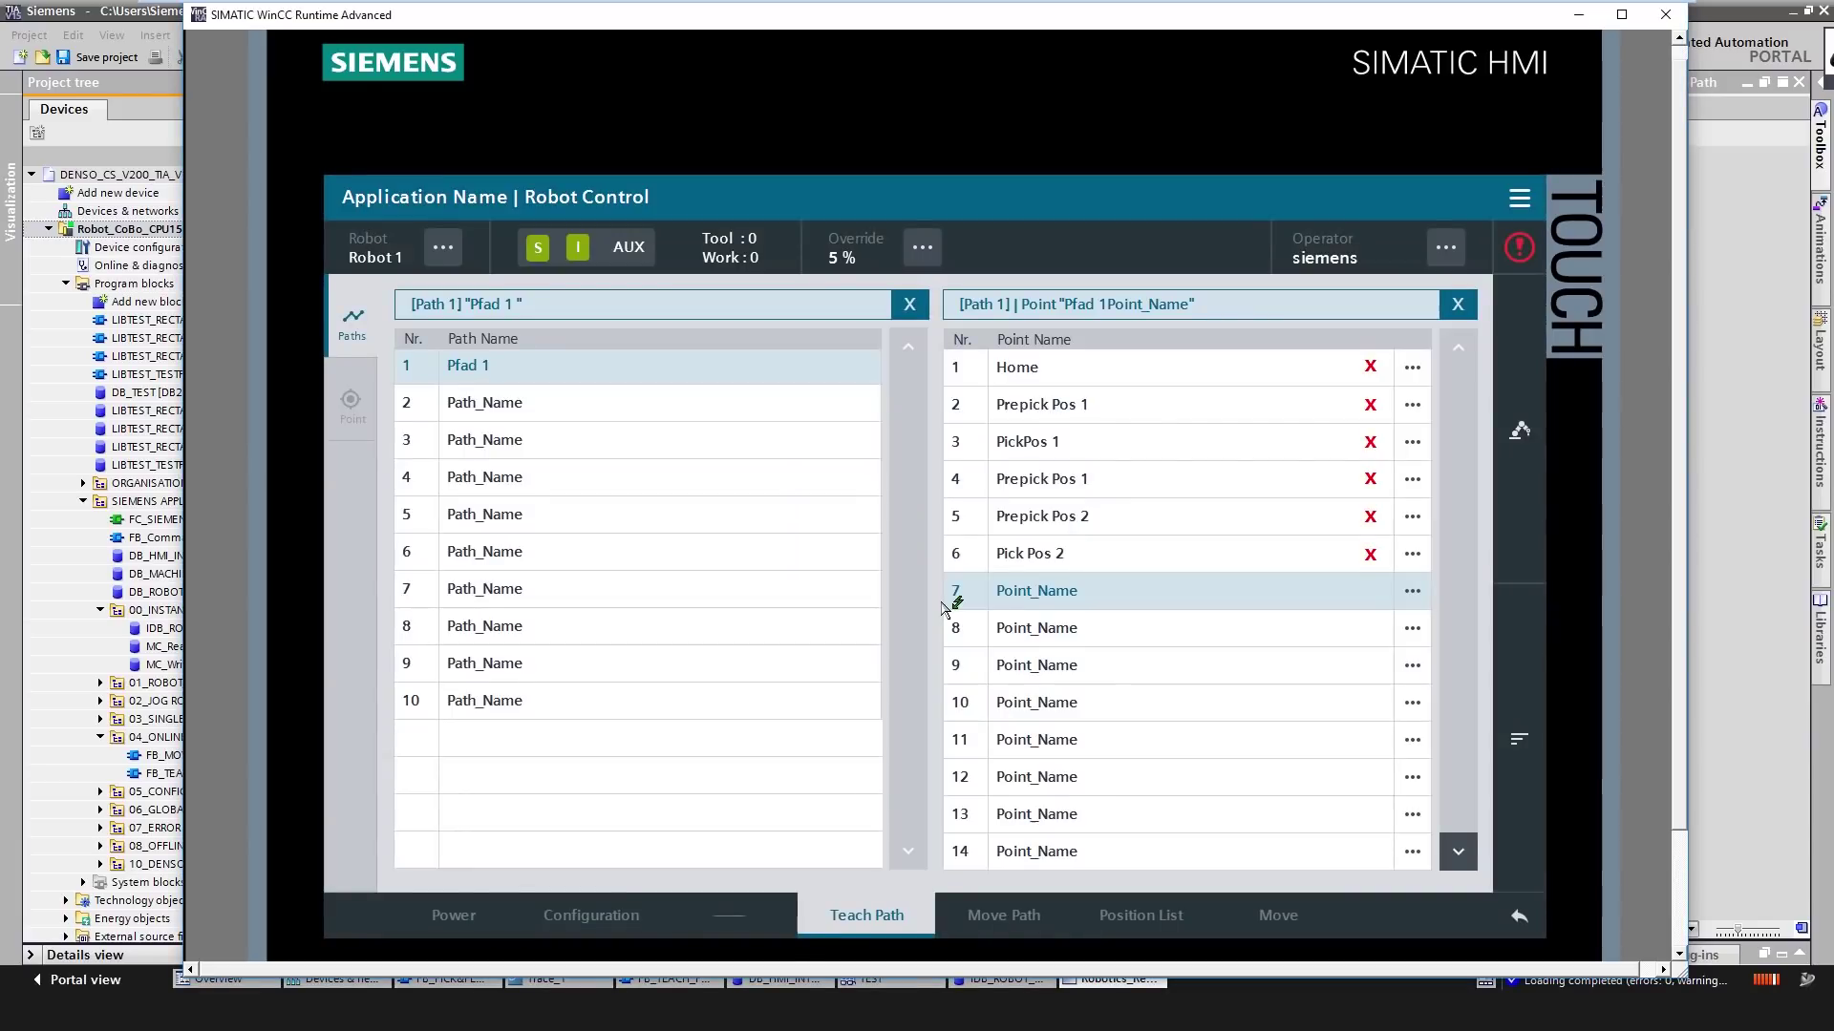
Step: Copy Prepick Pos 2 into point 7 and Home into point 8
click(1519, 740)
click(1356, 656)
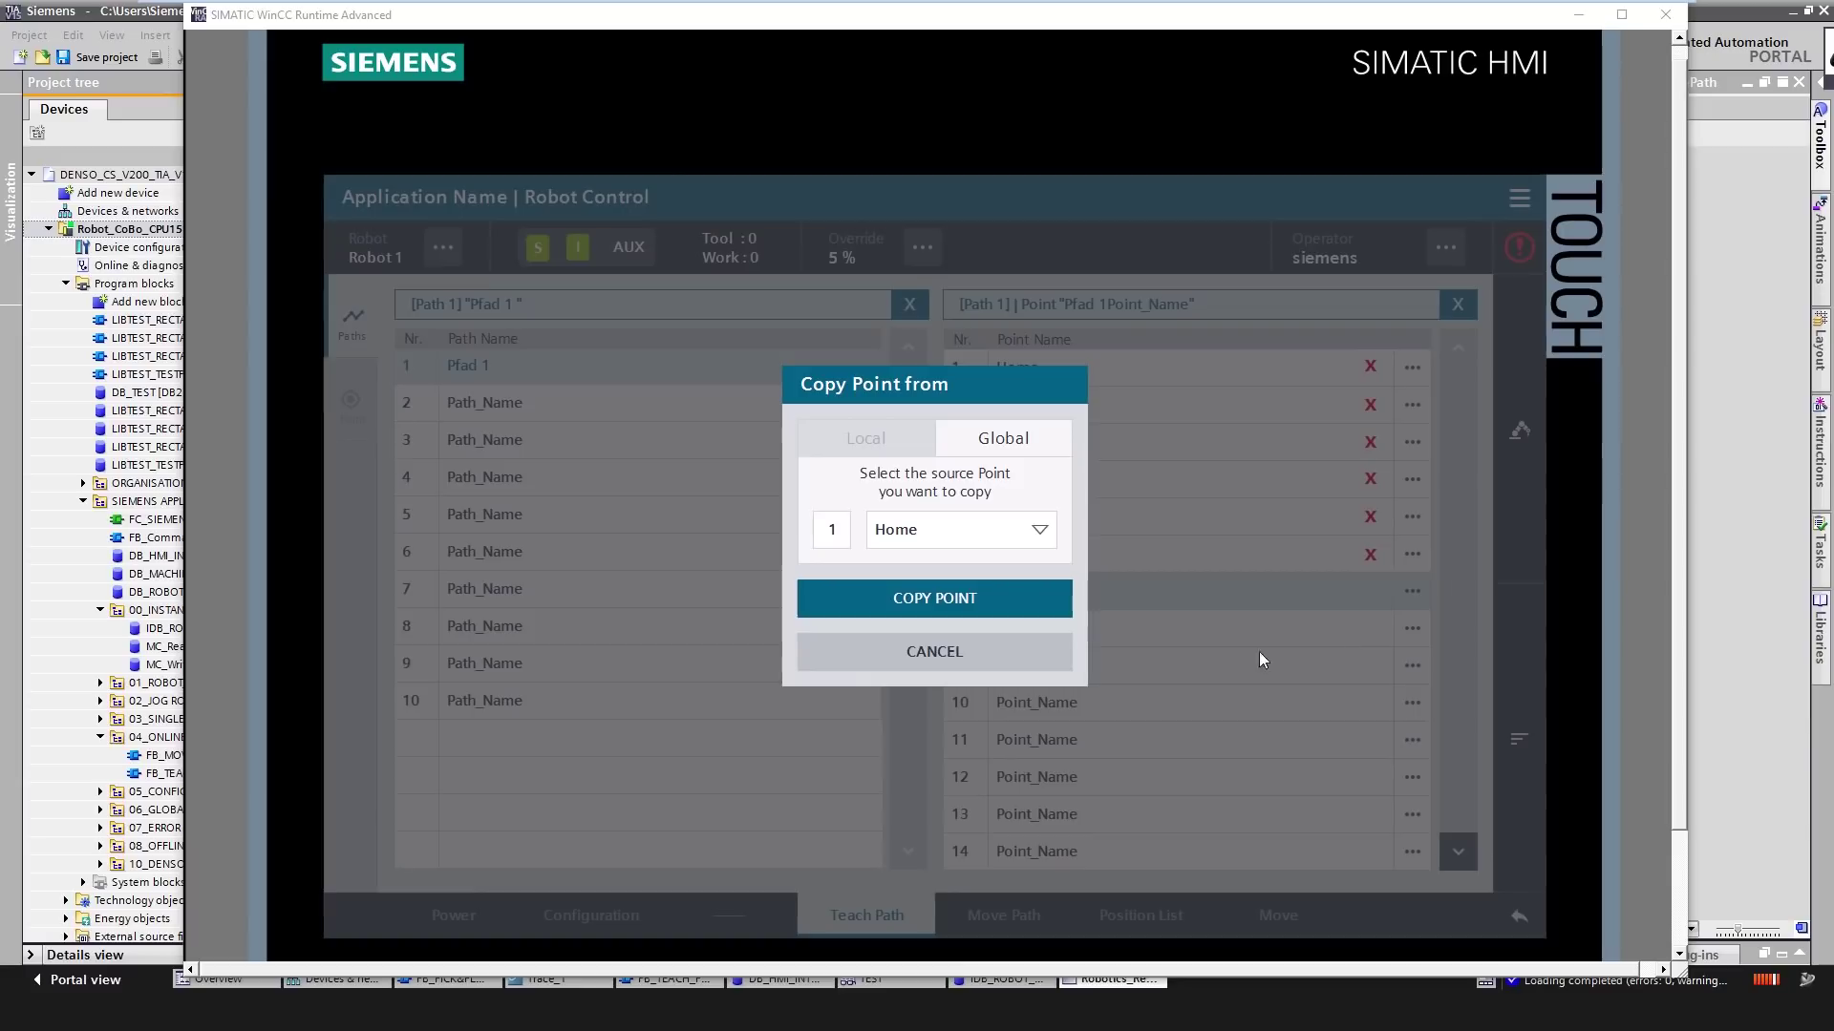
click(979, 537)
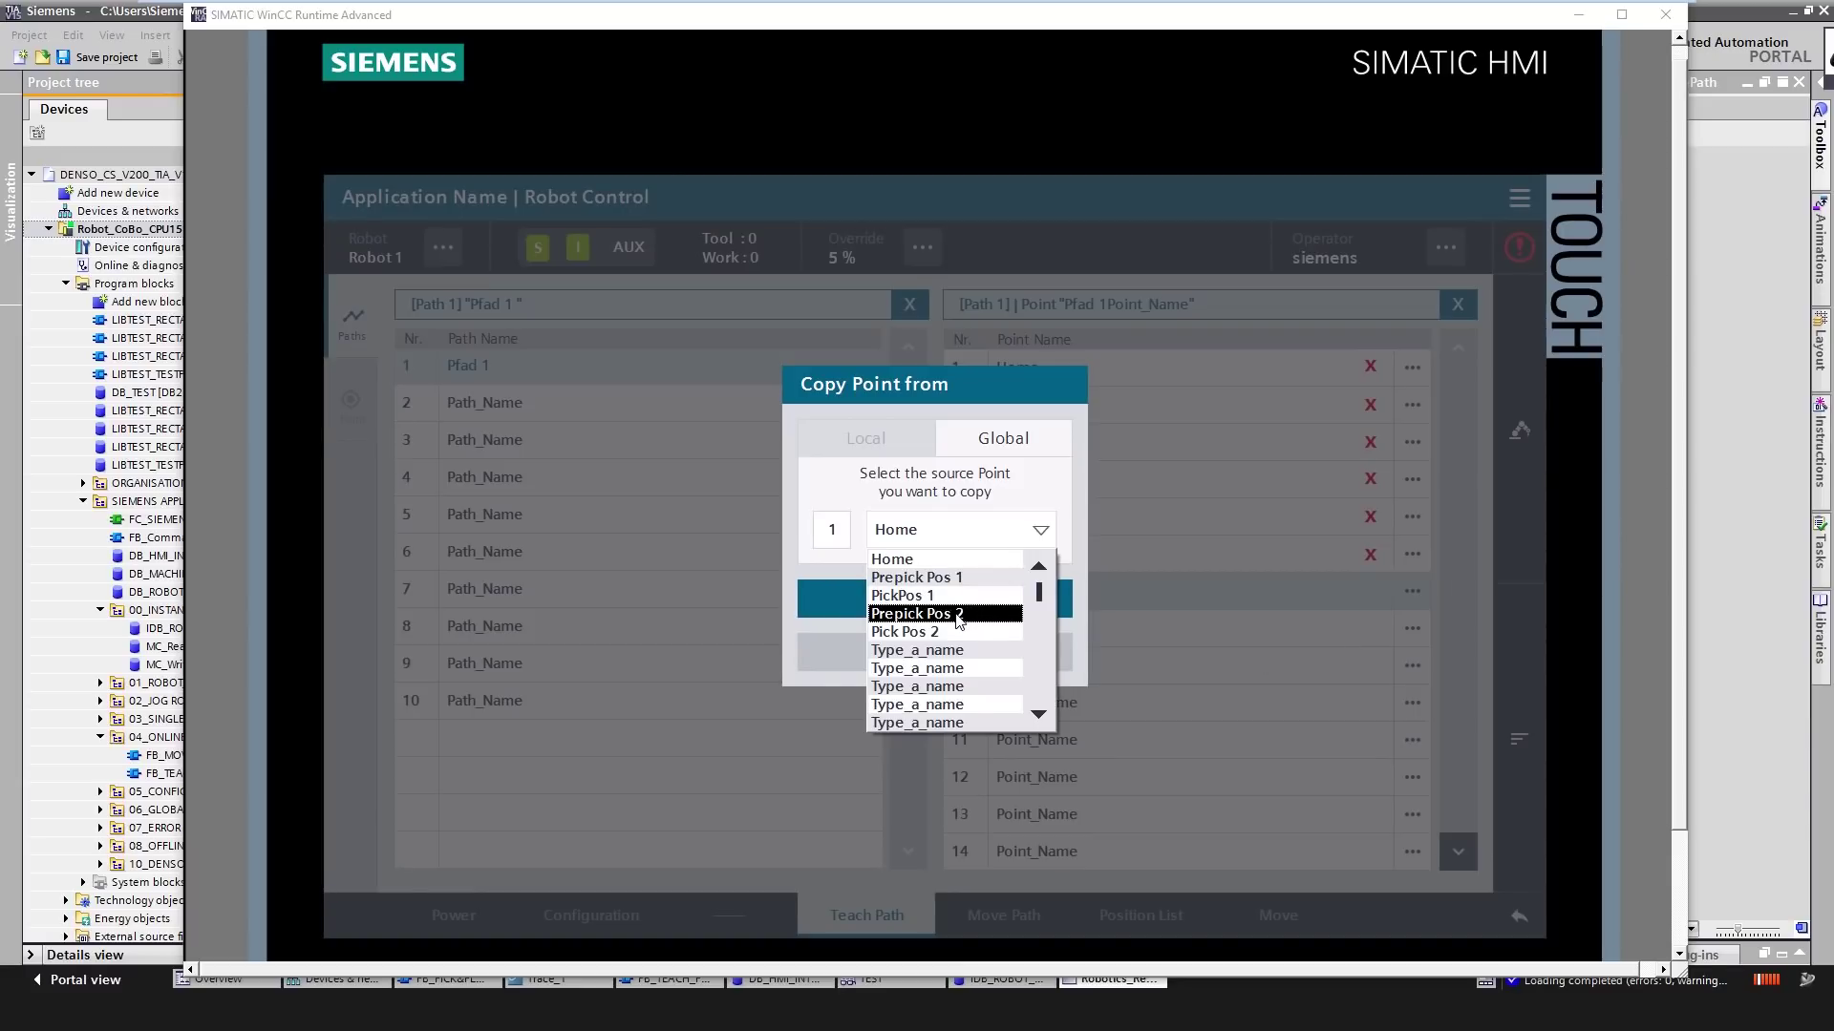
click(958, 616)
click(965, 599)
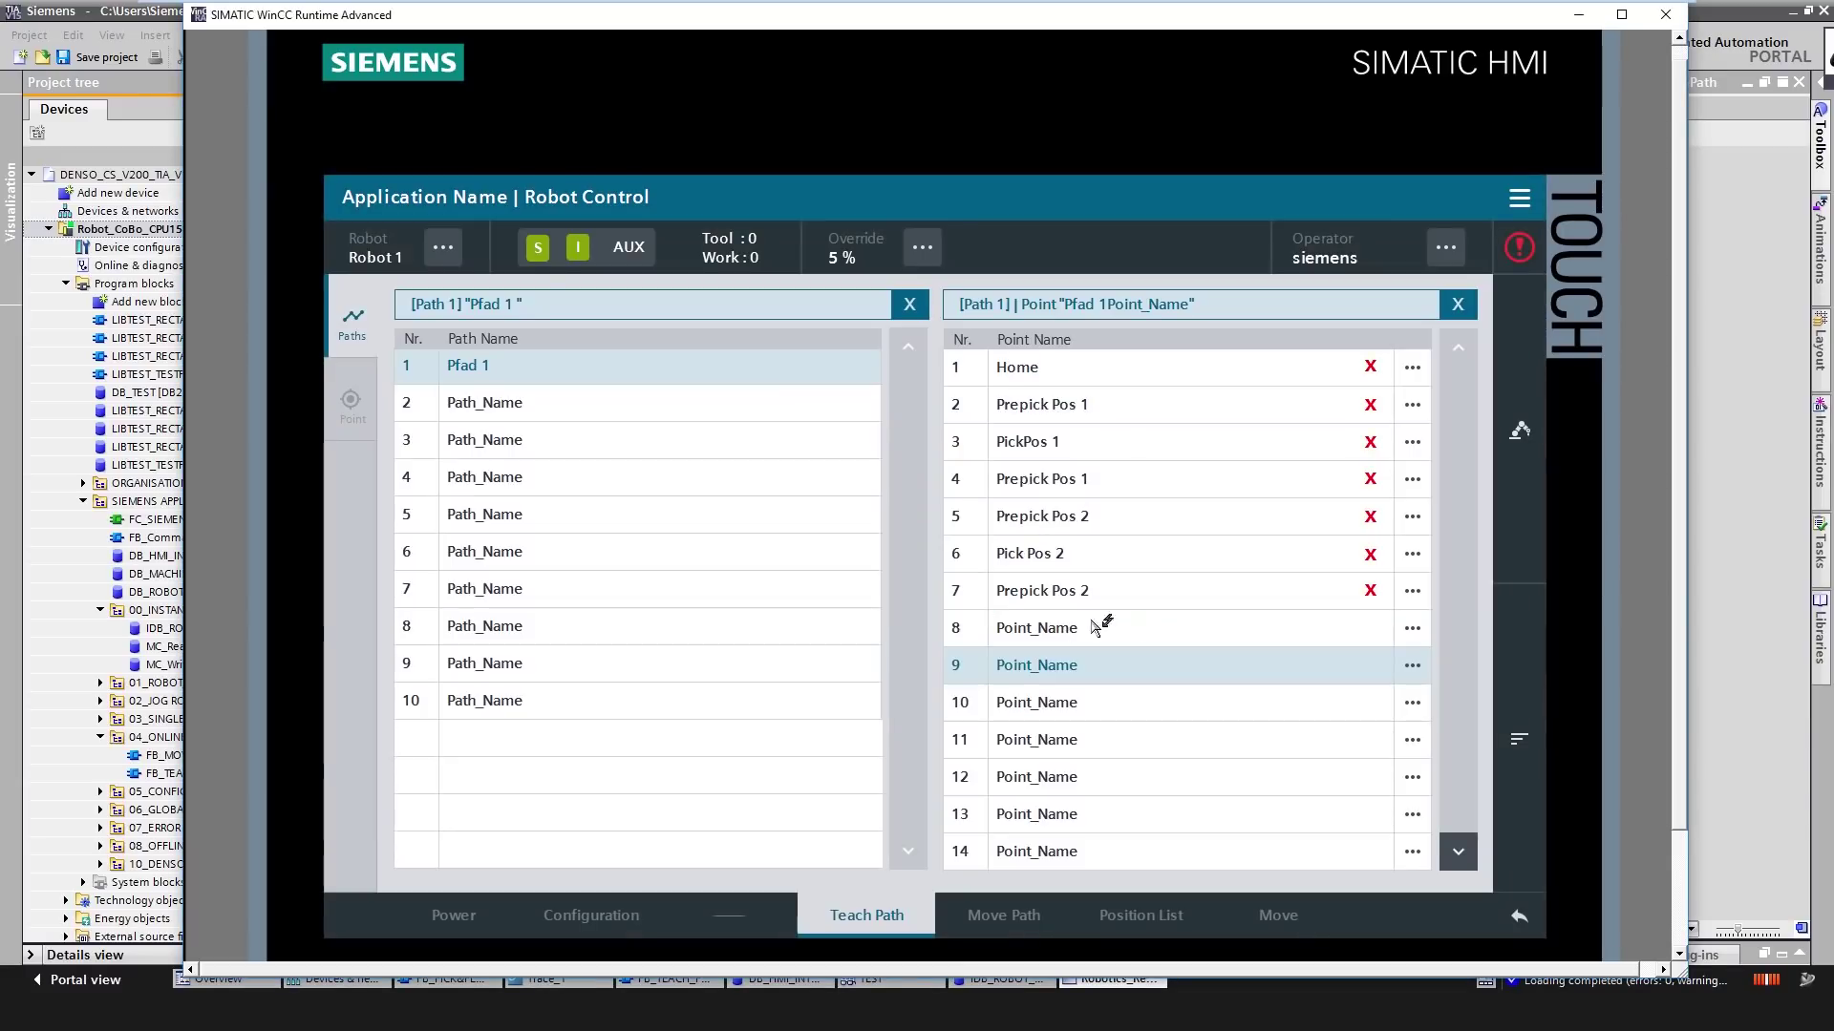
click(1225, 628)
click(1520, 740)
click(1357, 655)
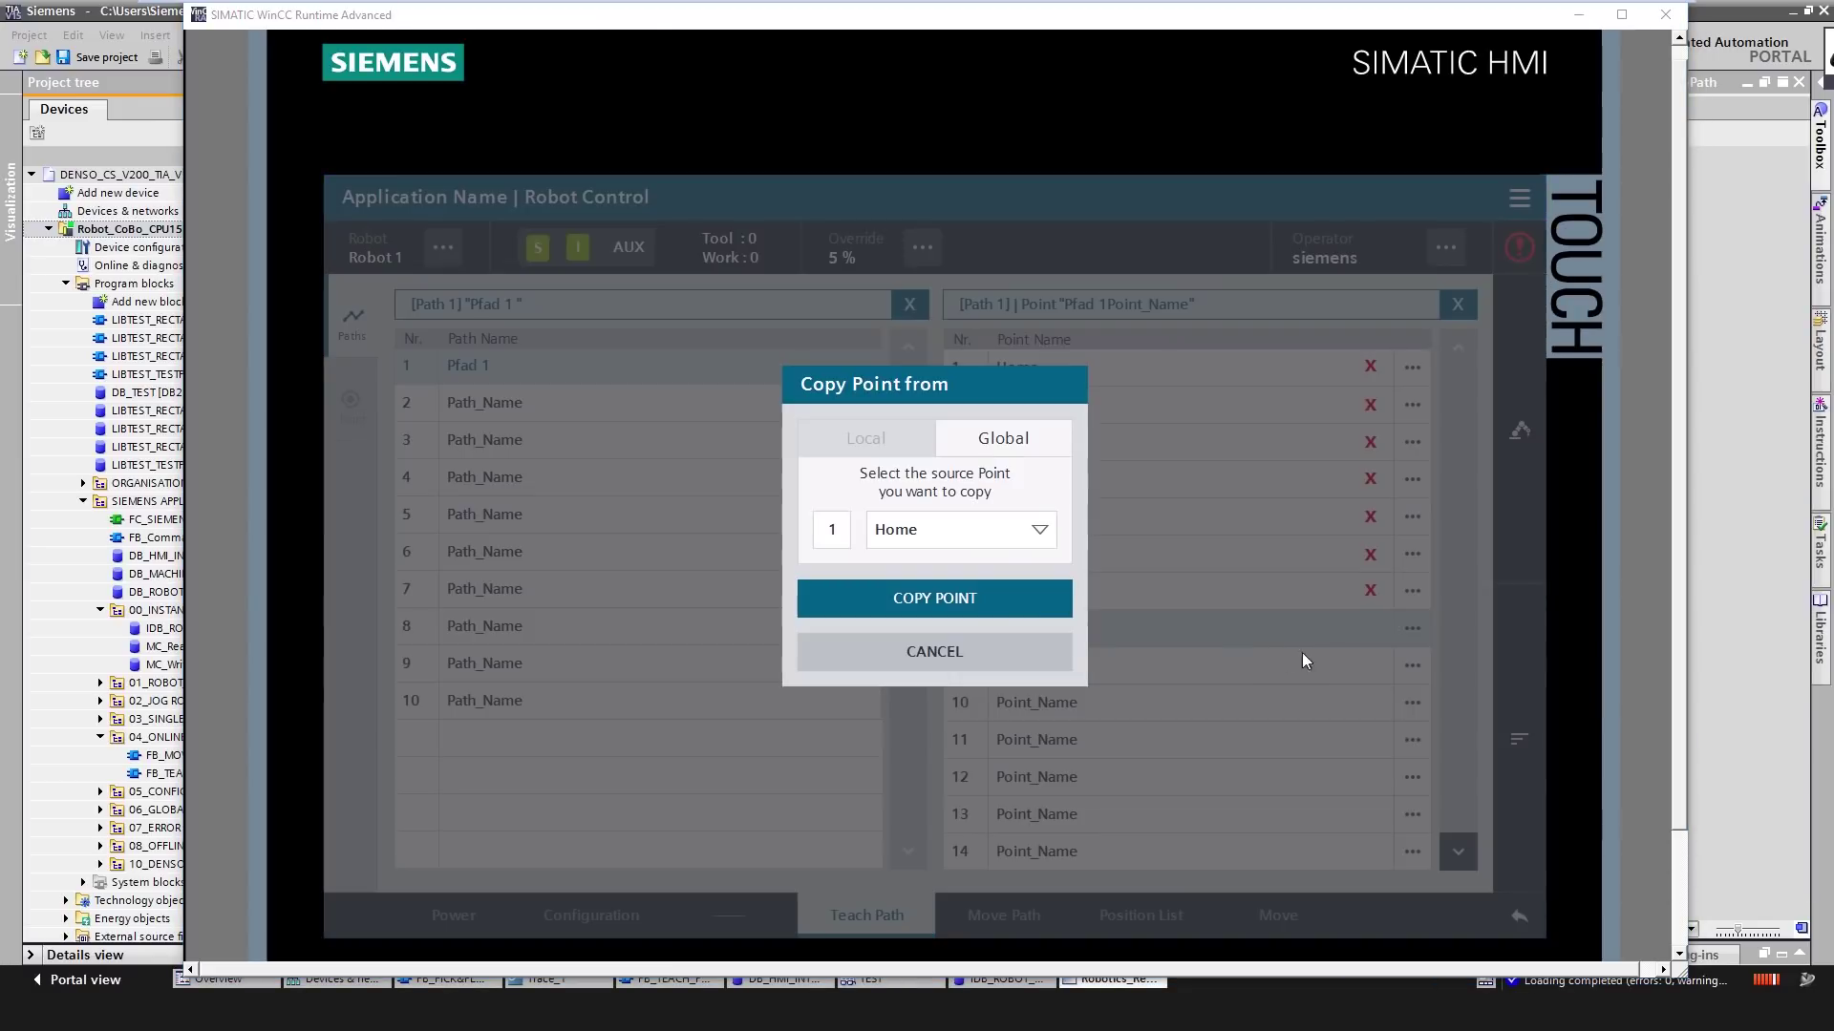
click(967, 600)
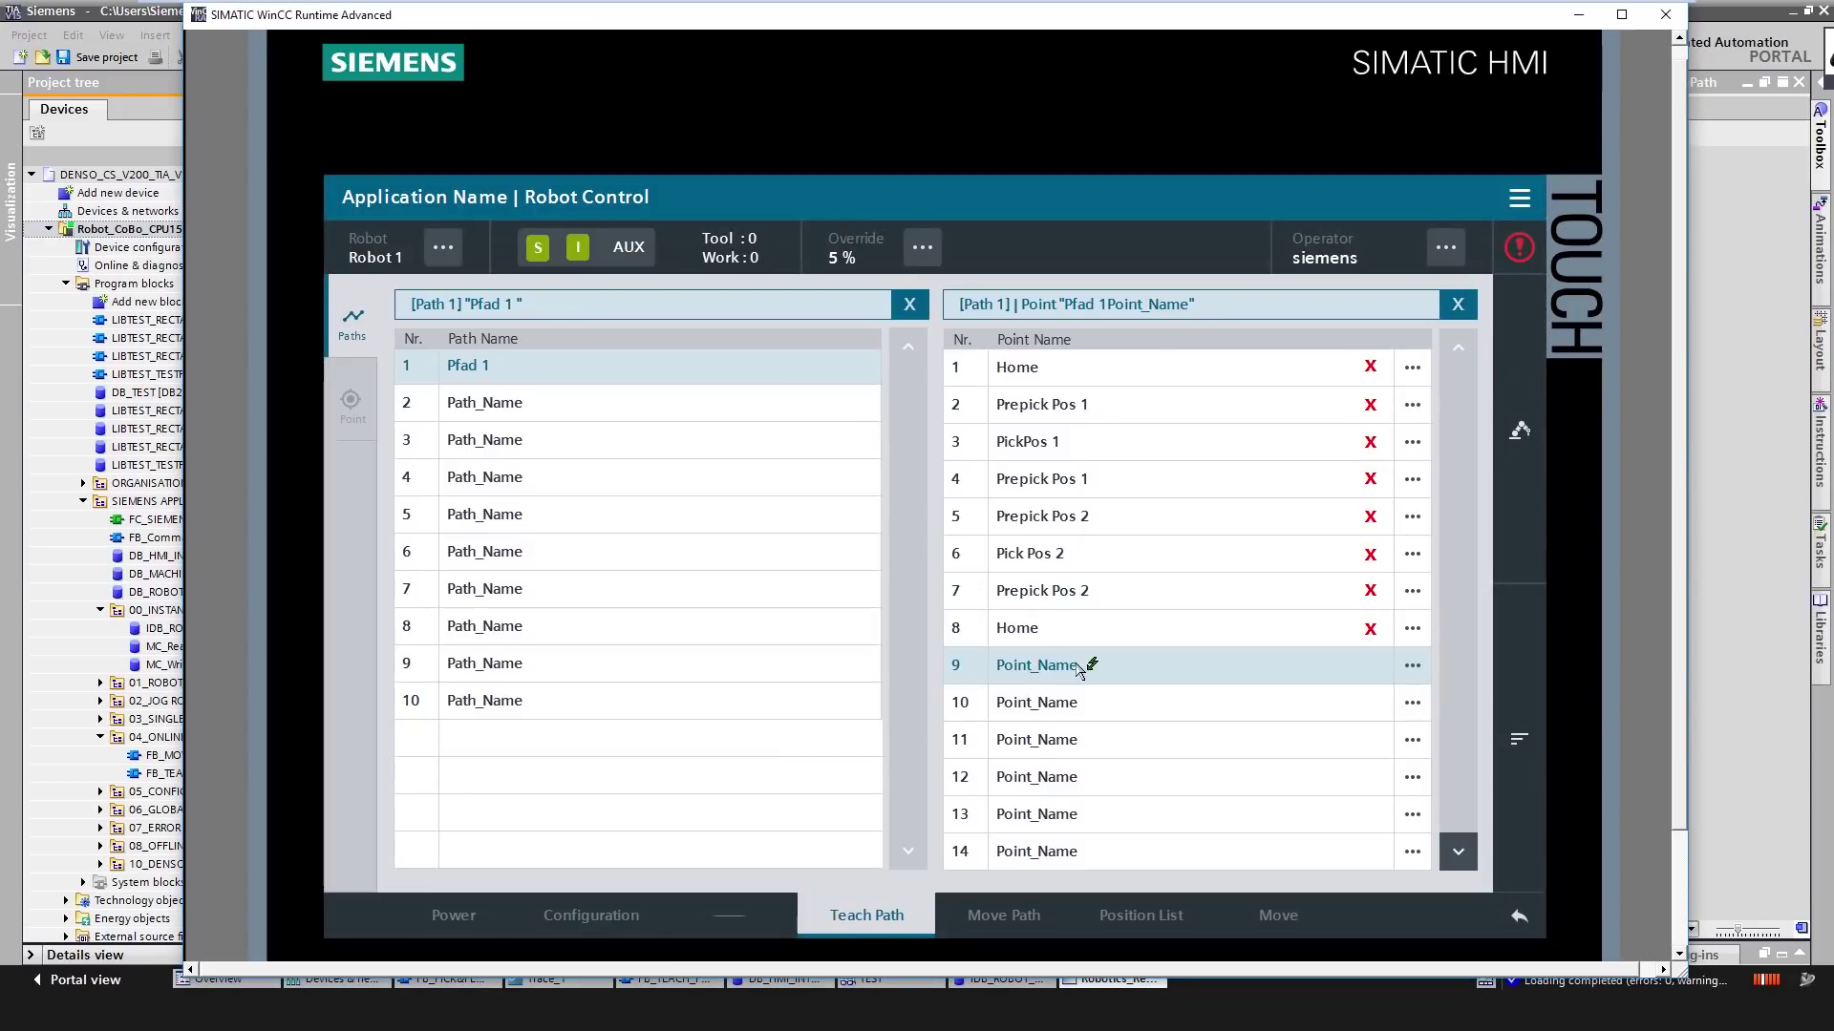
Step: Set points 1–3 (Home, Prepick Pos 1, PickPos 1) to LIN motion and save each
click(1415, 374)
click(1194, 350)
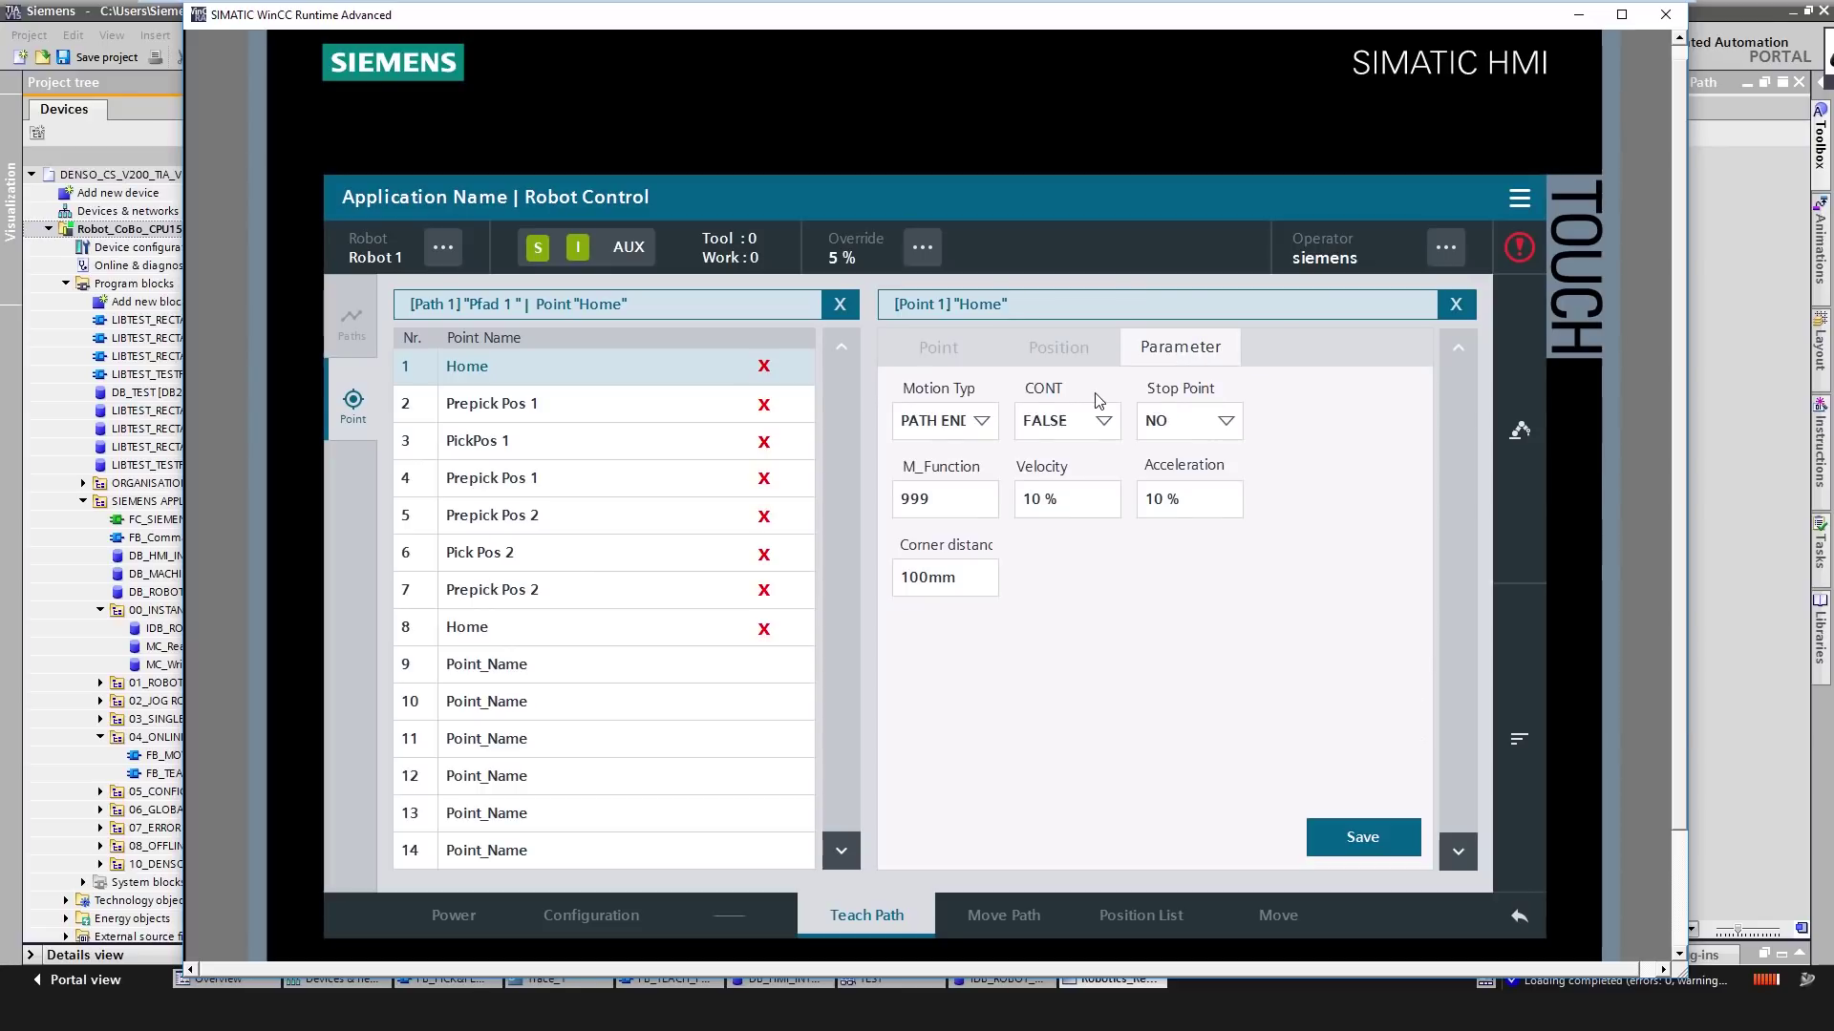
click(982, 422)
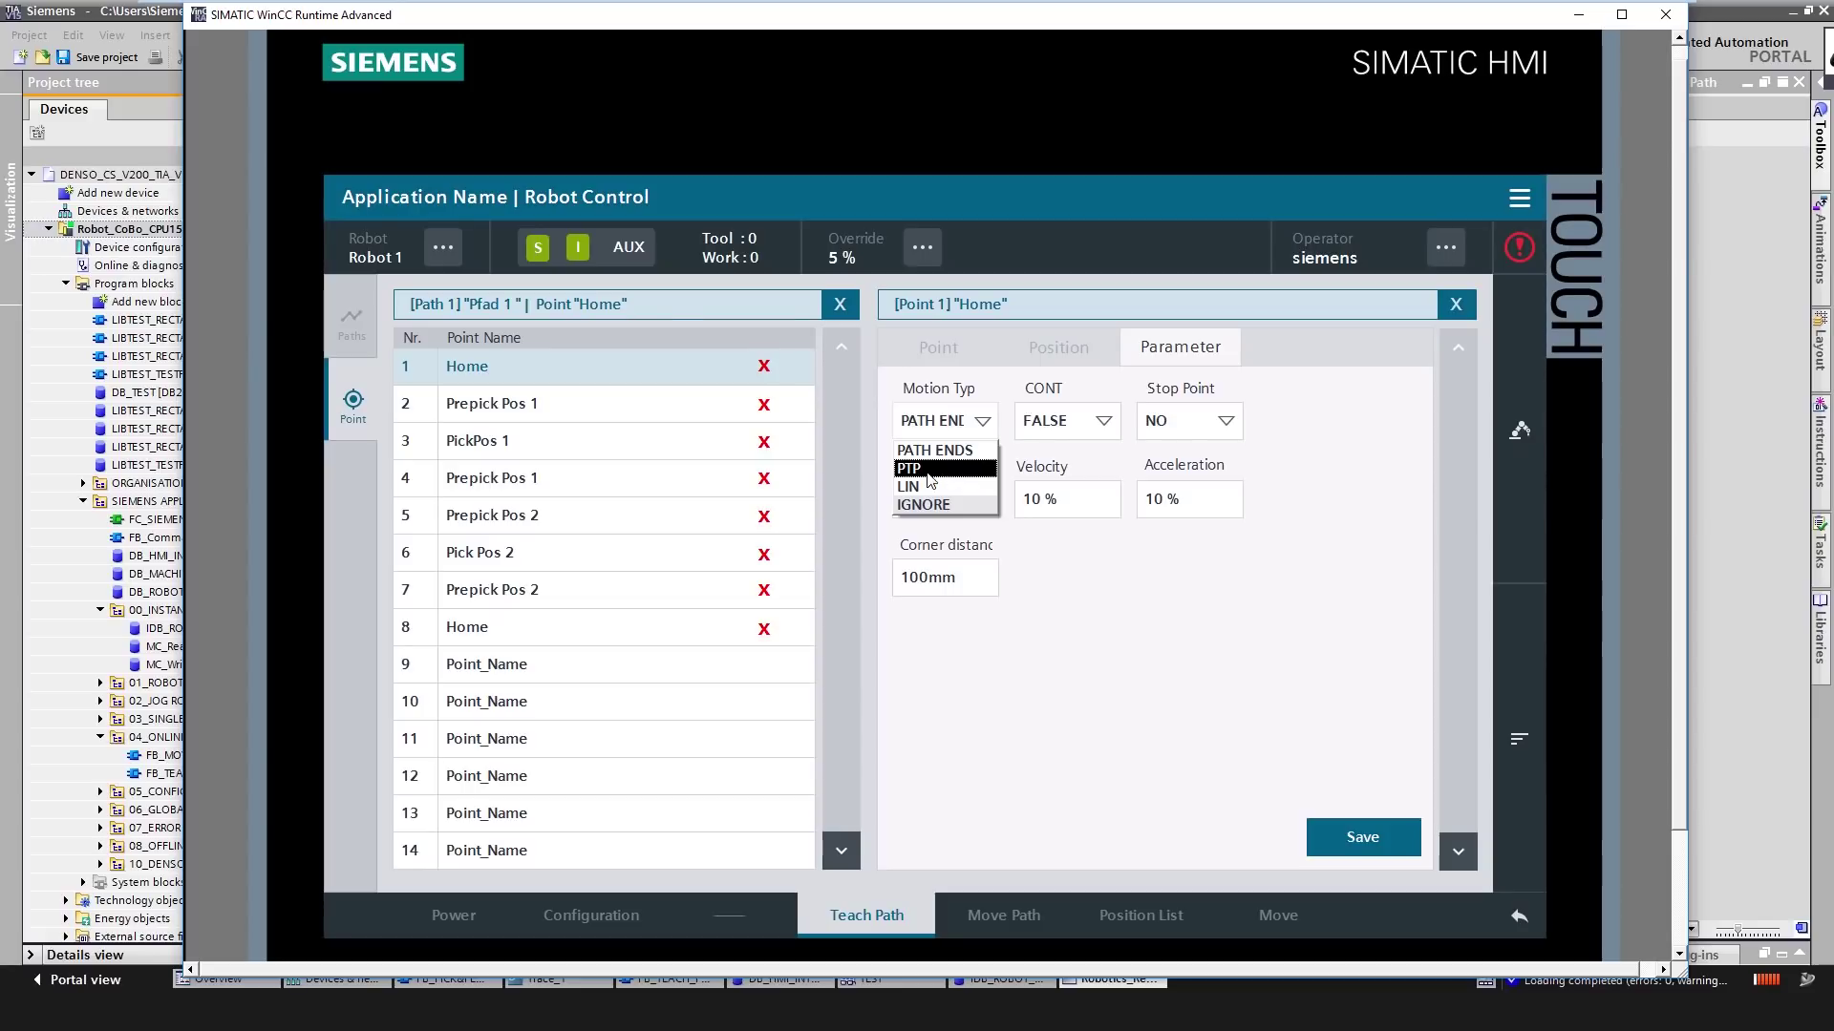
click(948, 490)
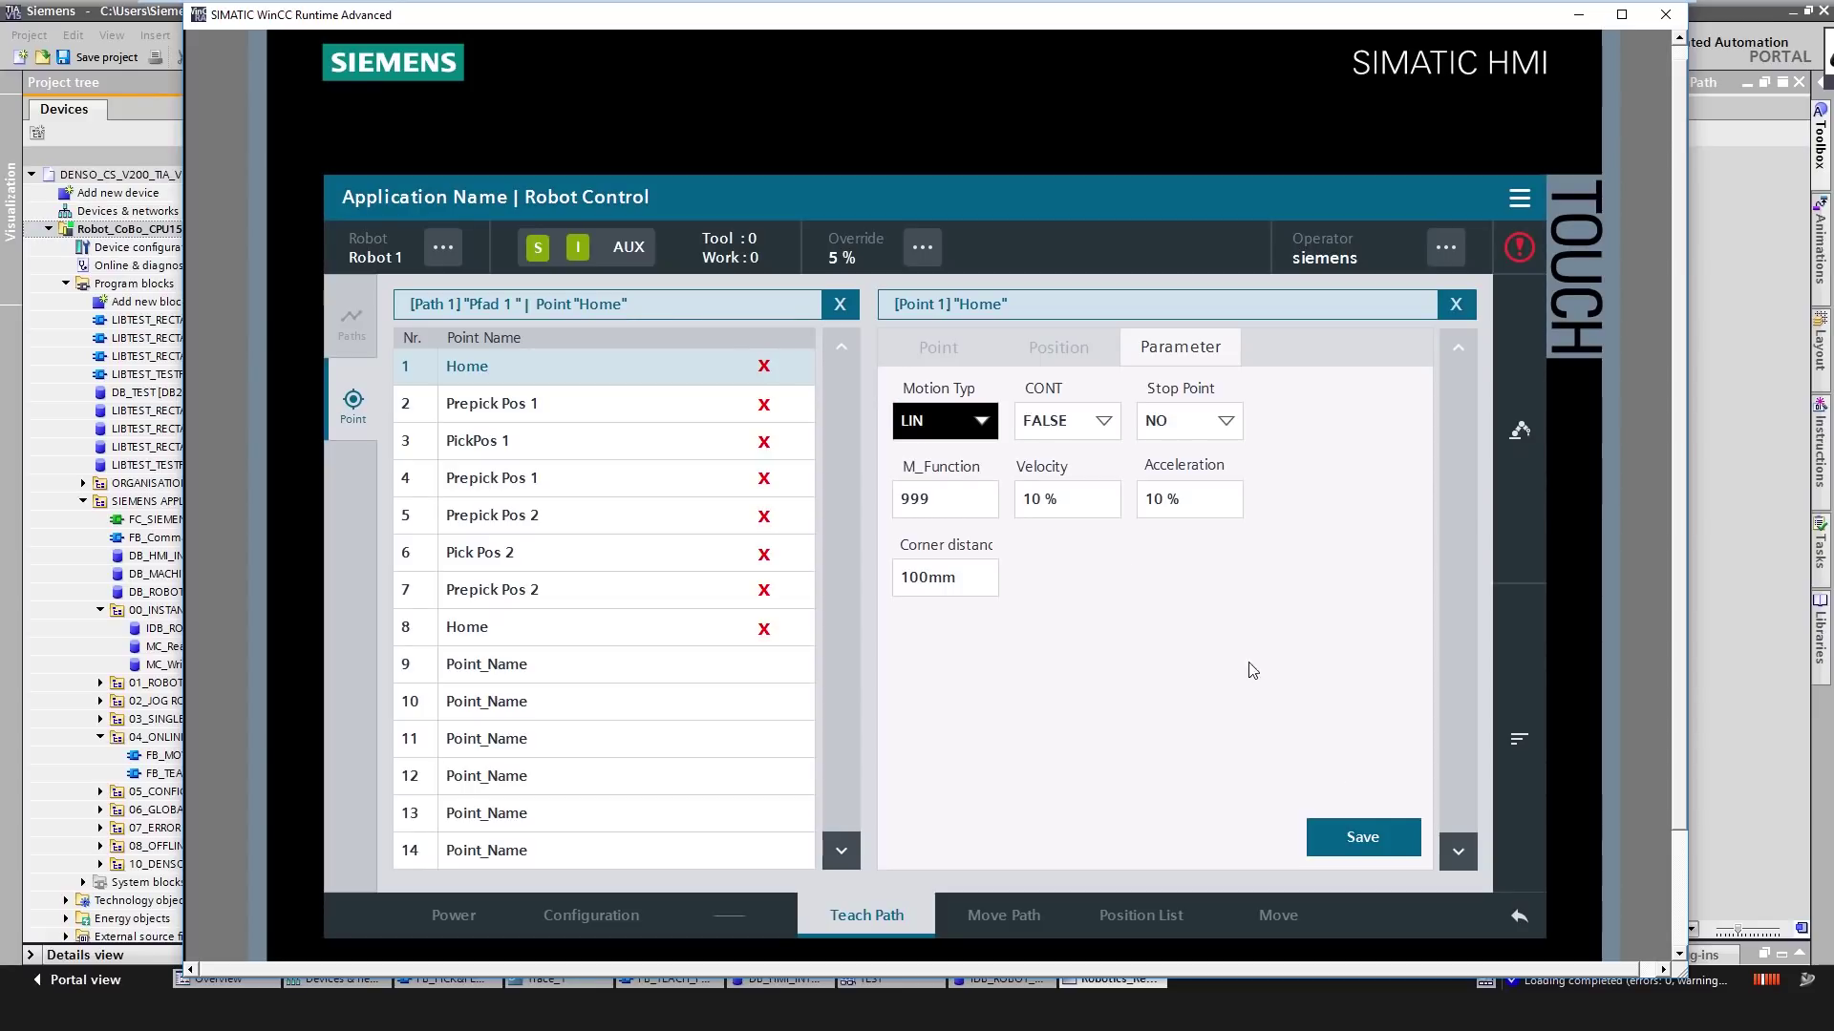
click(1369, 844)
click(981, 420)
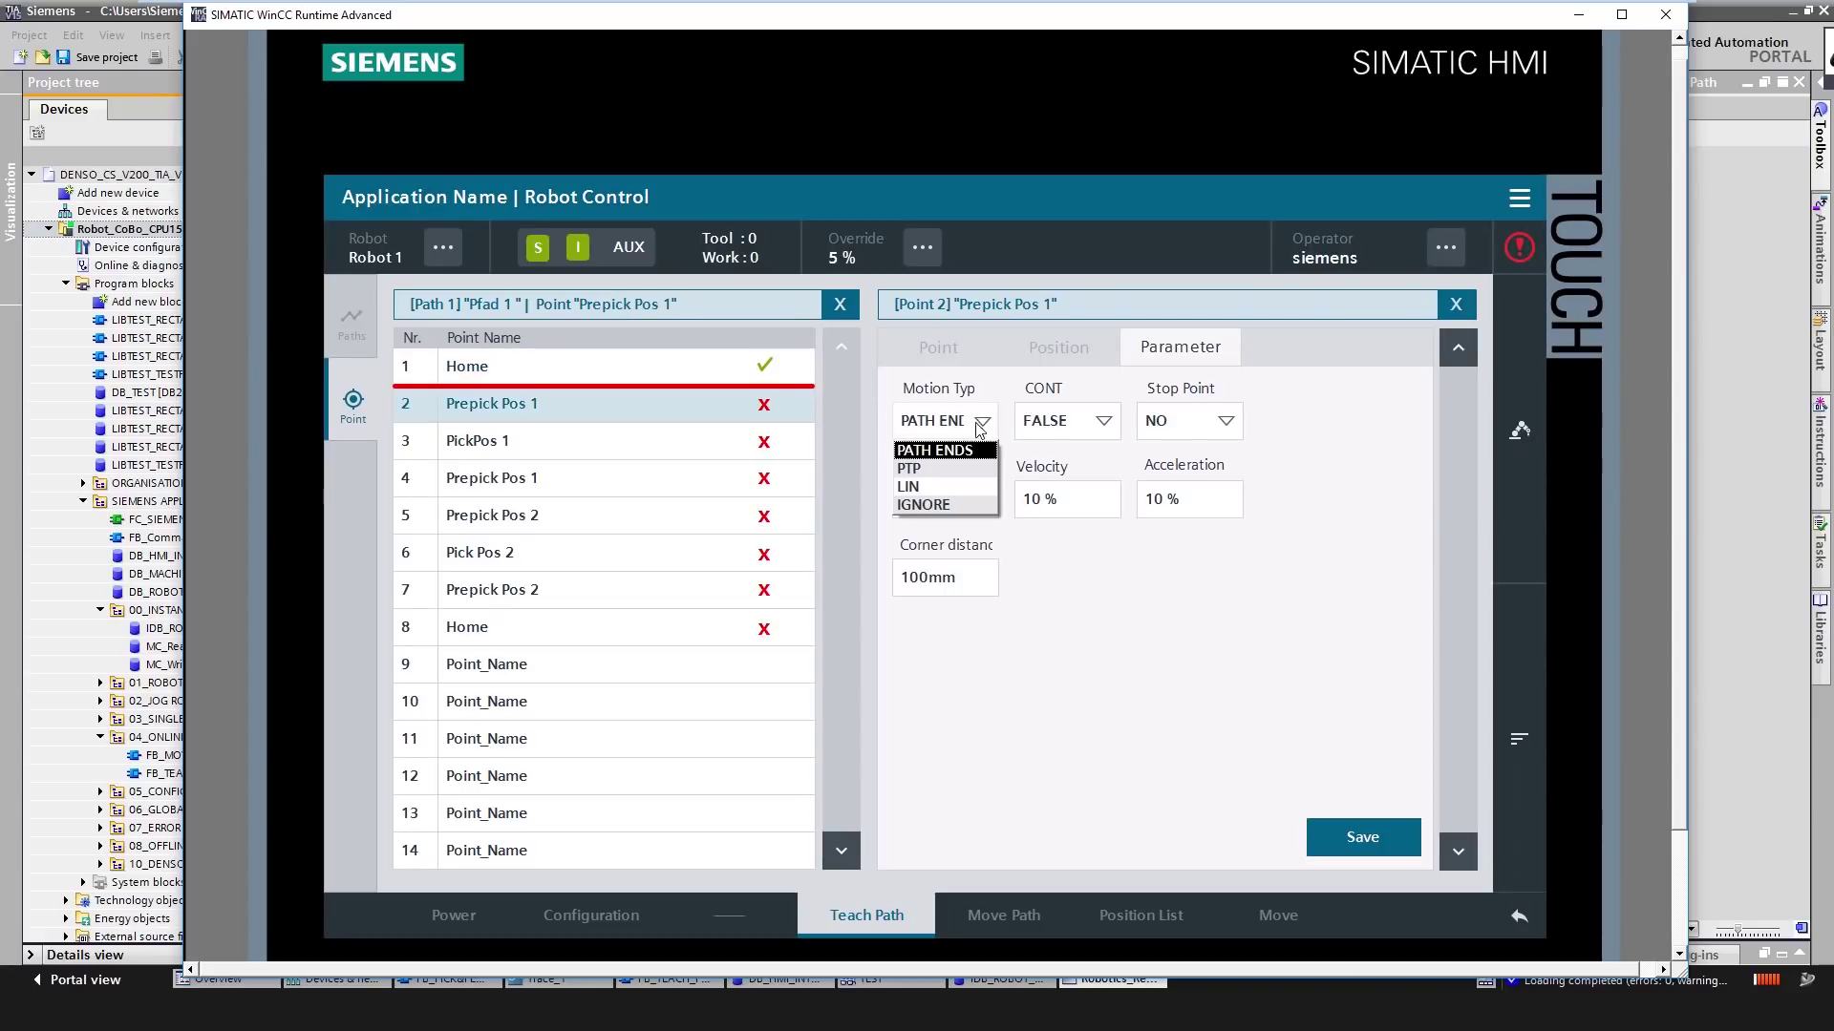
click(954, 488)
click(1363, 839)
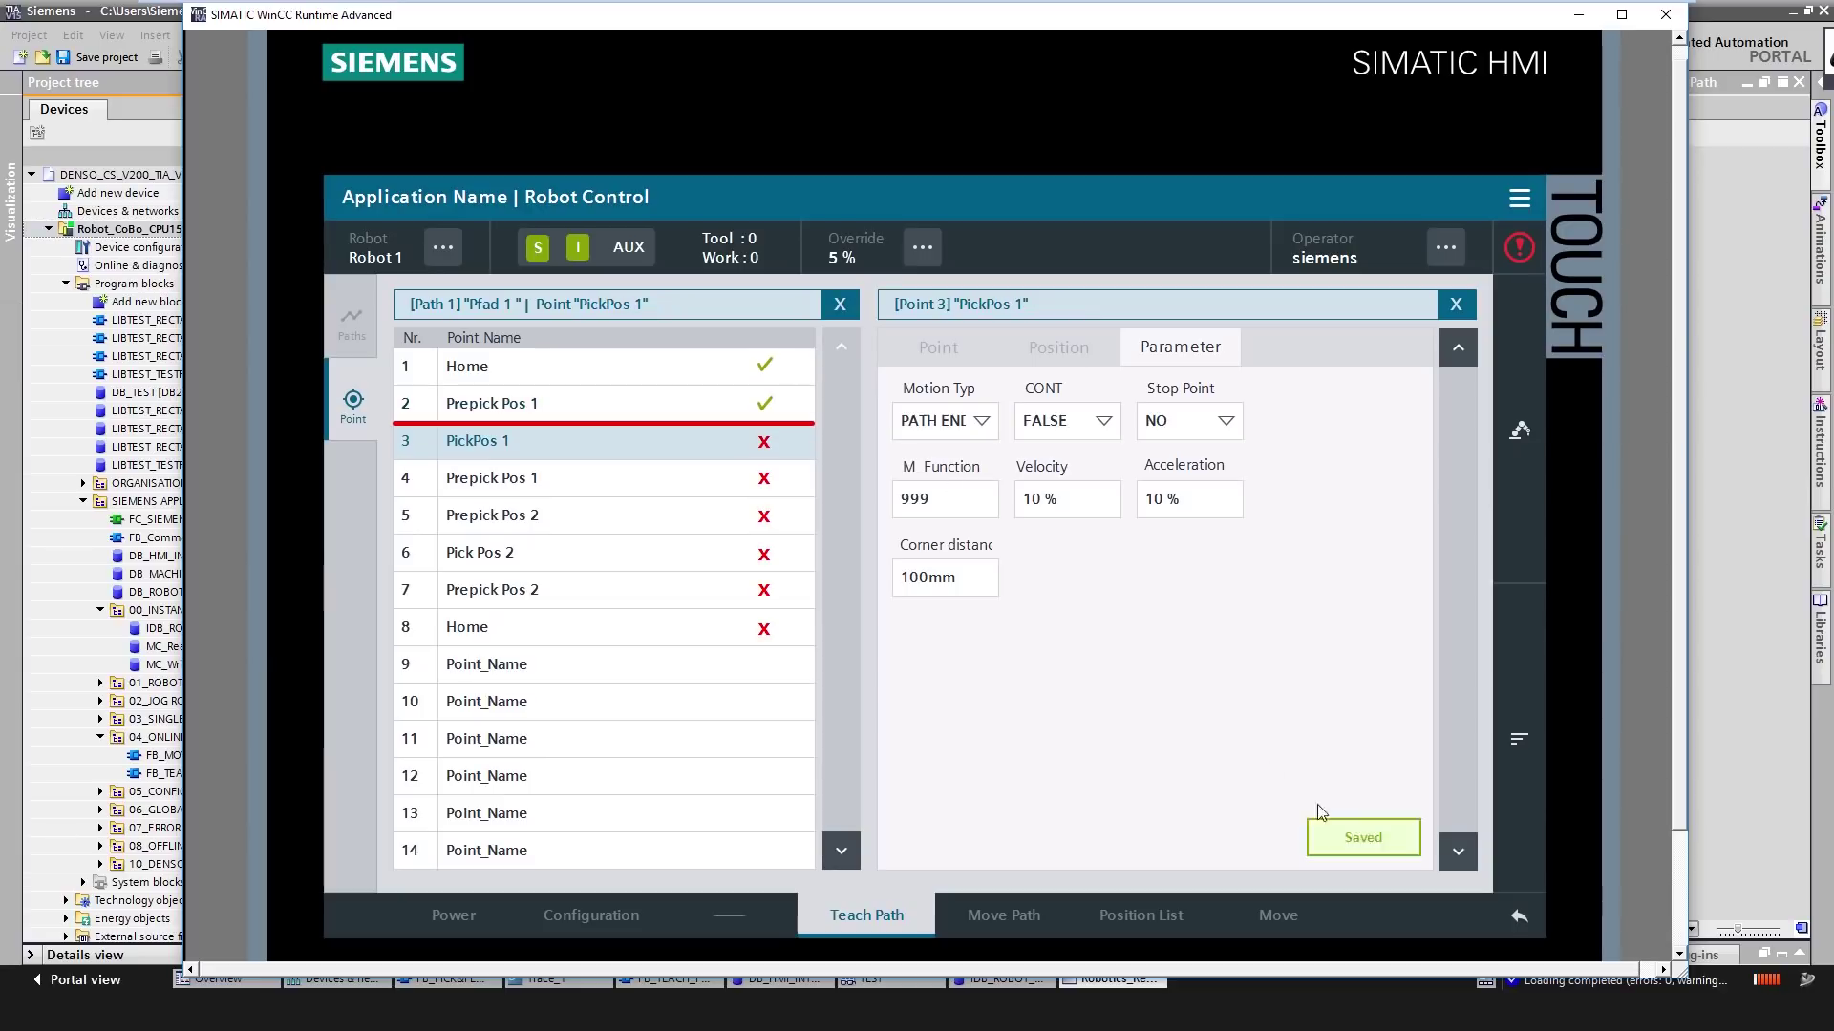
click(983, 421)
click(950, 487)
click(1361, 838)
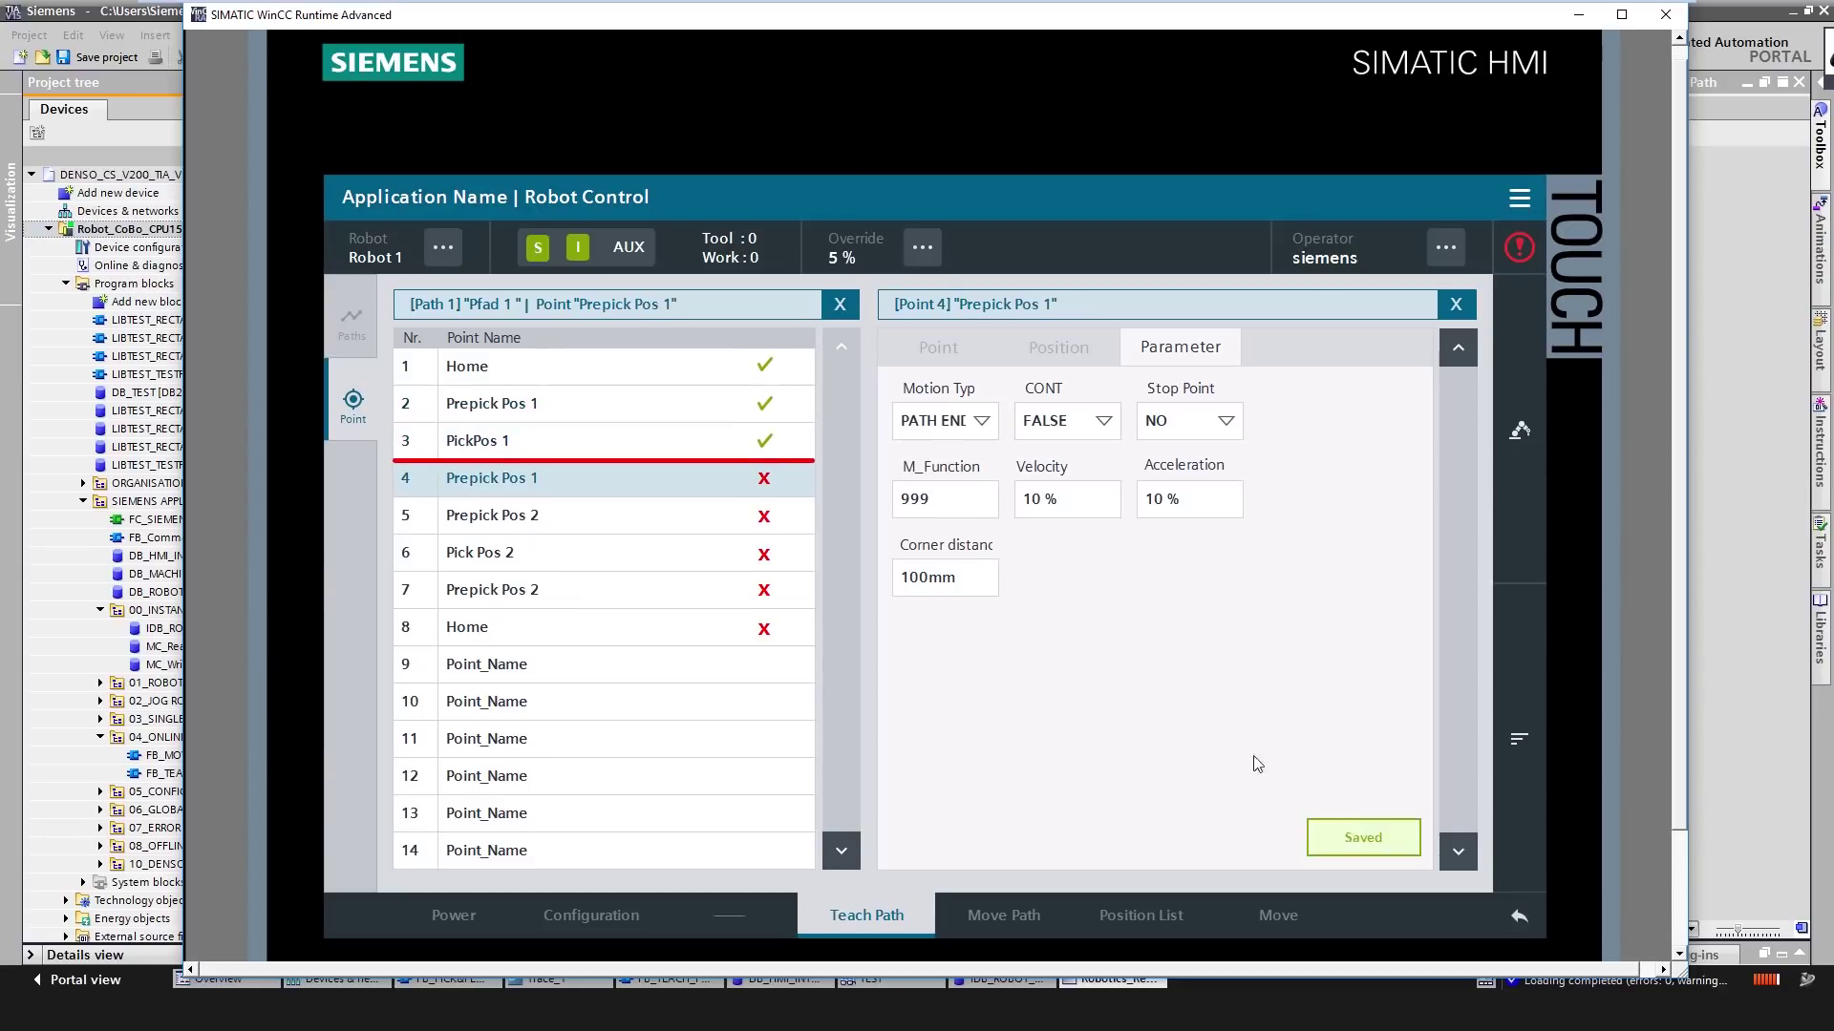
Step: Set points 4–6 (Prepick Pos 1, Prepick Pos 2, Pick Pos 2) to LIN and save
click(984, 421)
click(954, 488)
click(1334, 827)
click(984, 421)
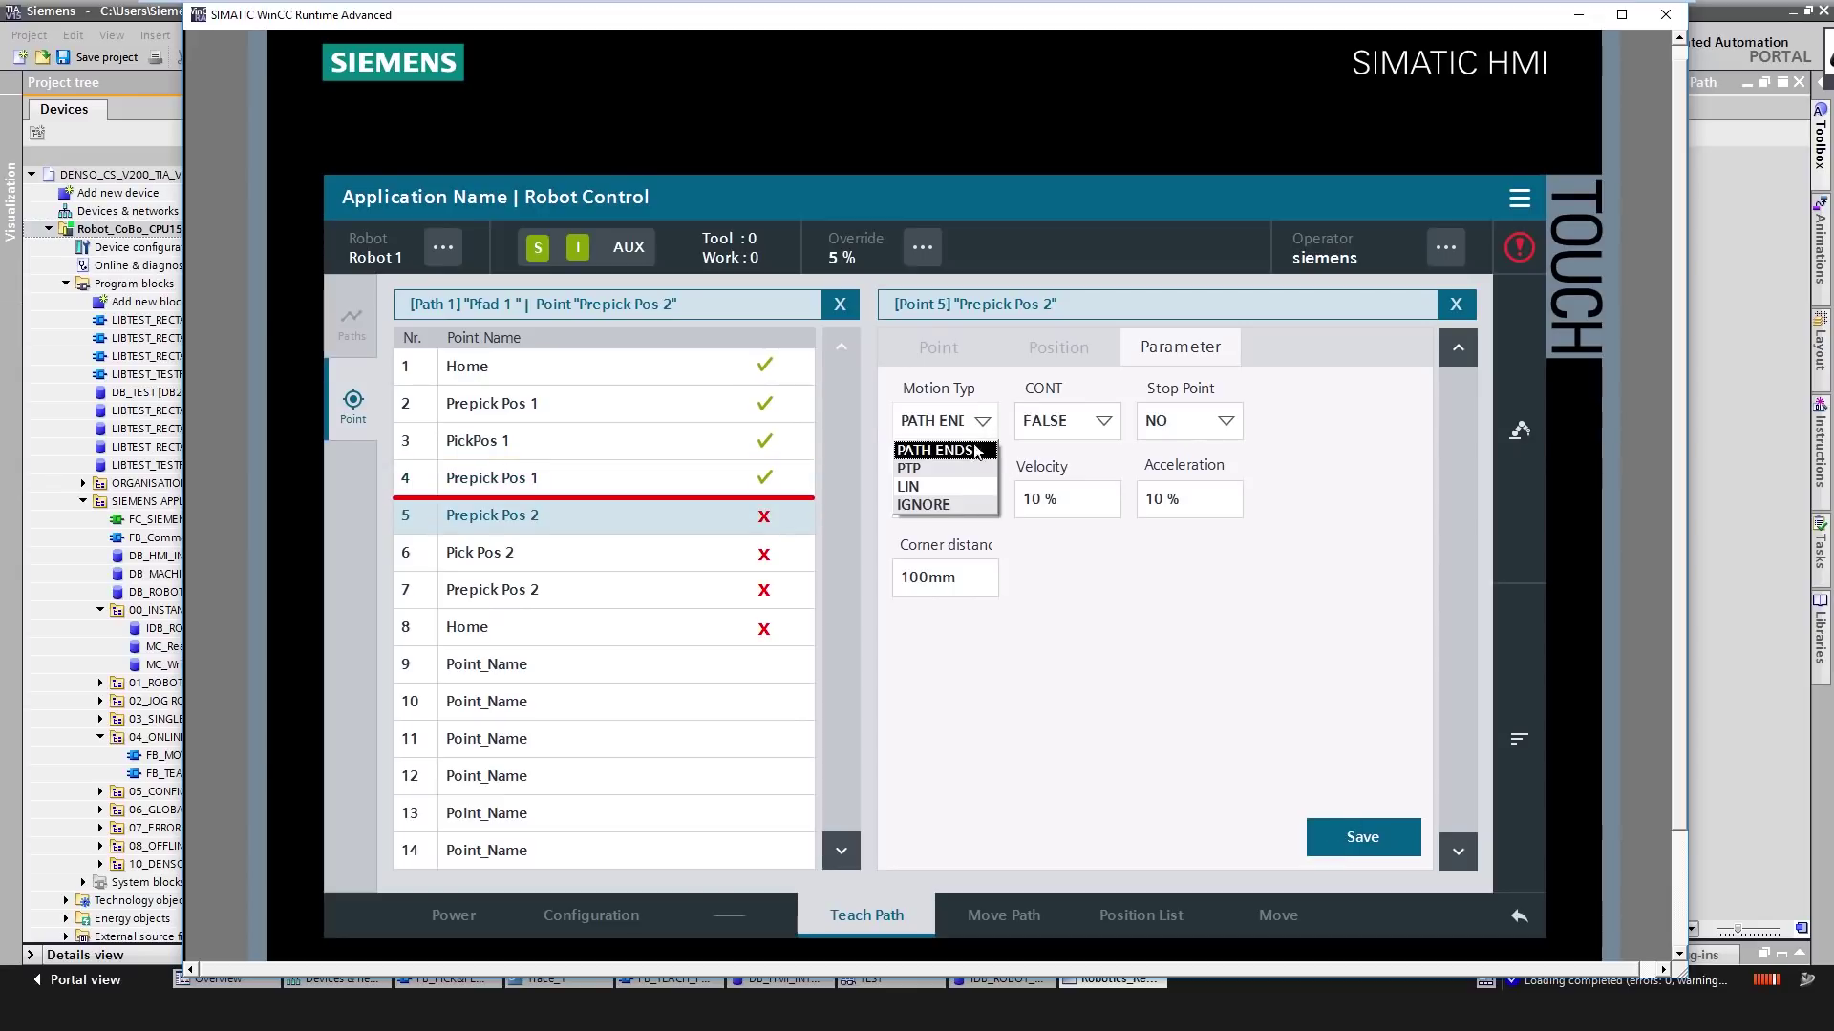
click(954, 488)
click(1333, 829)
click(984, 421)
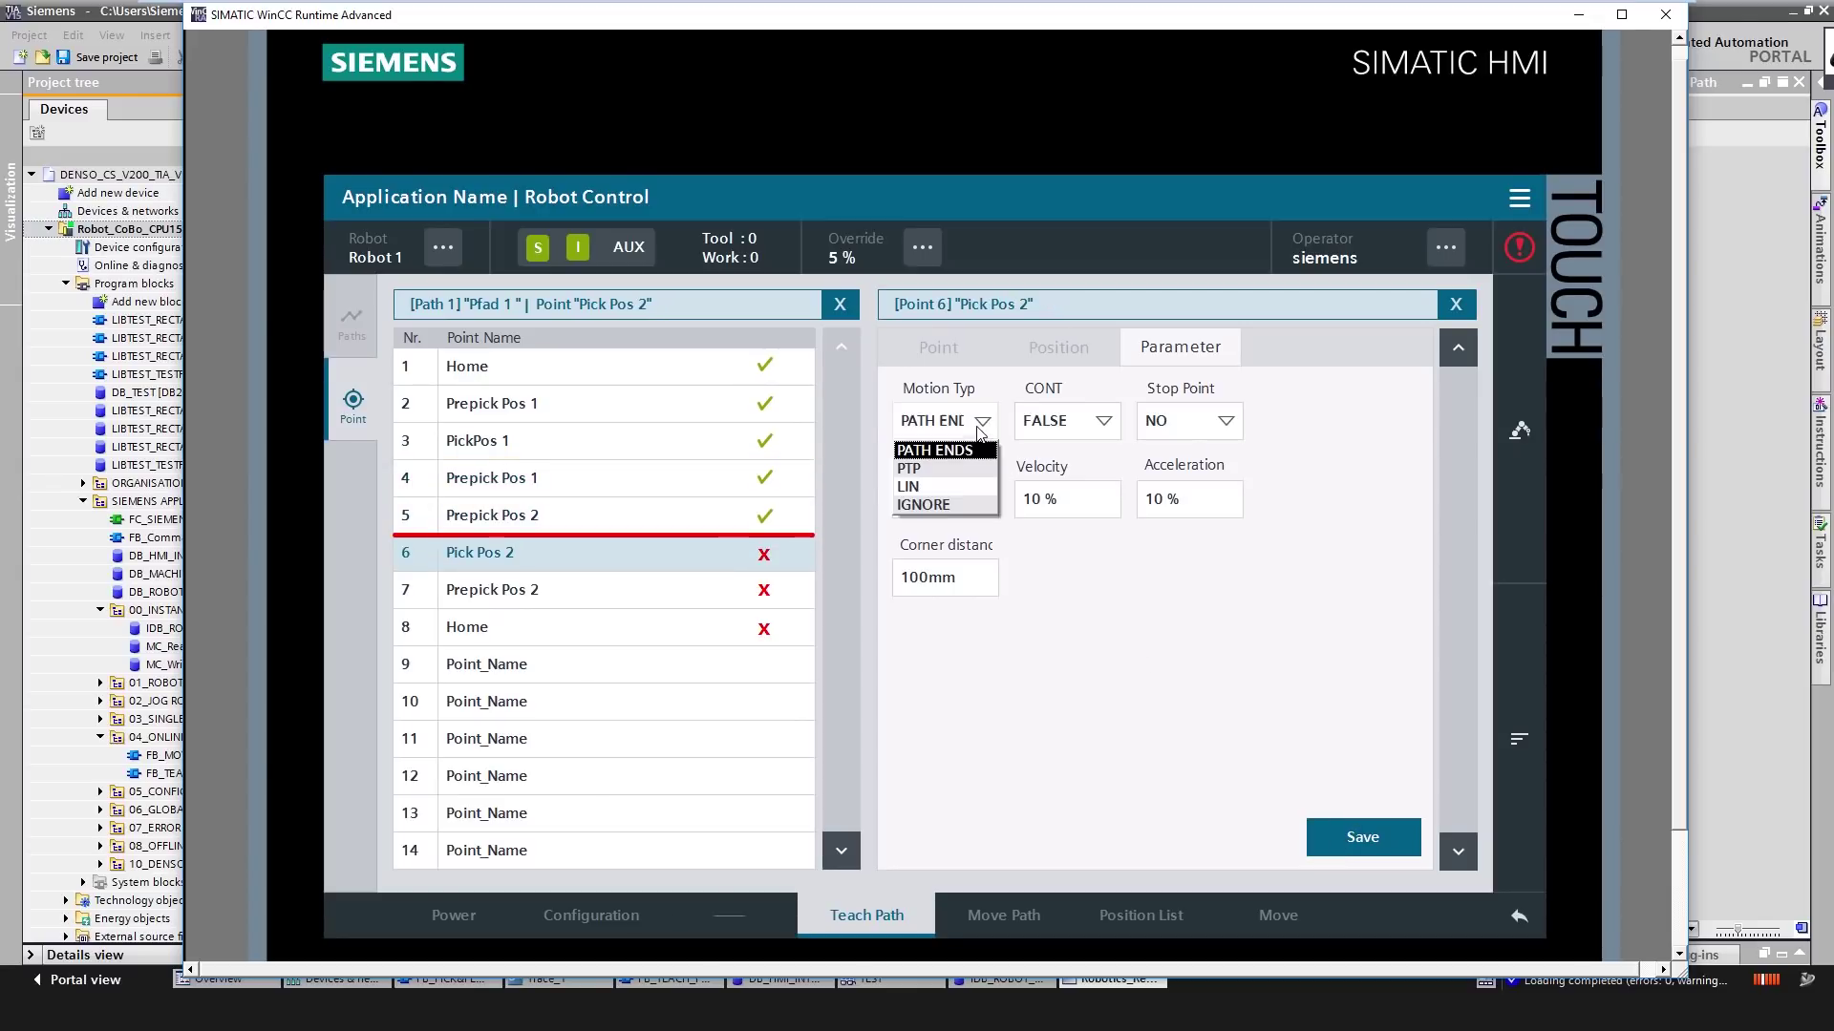
click(954, 488)
click(1342, 827)
Step: Set points 7 (Prepick Pos 2) and 8 (Home) to LIN and save them
click(984, 421)
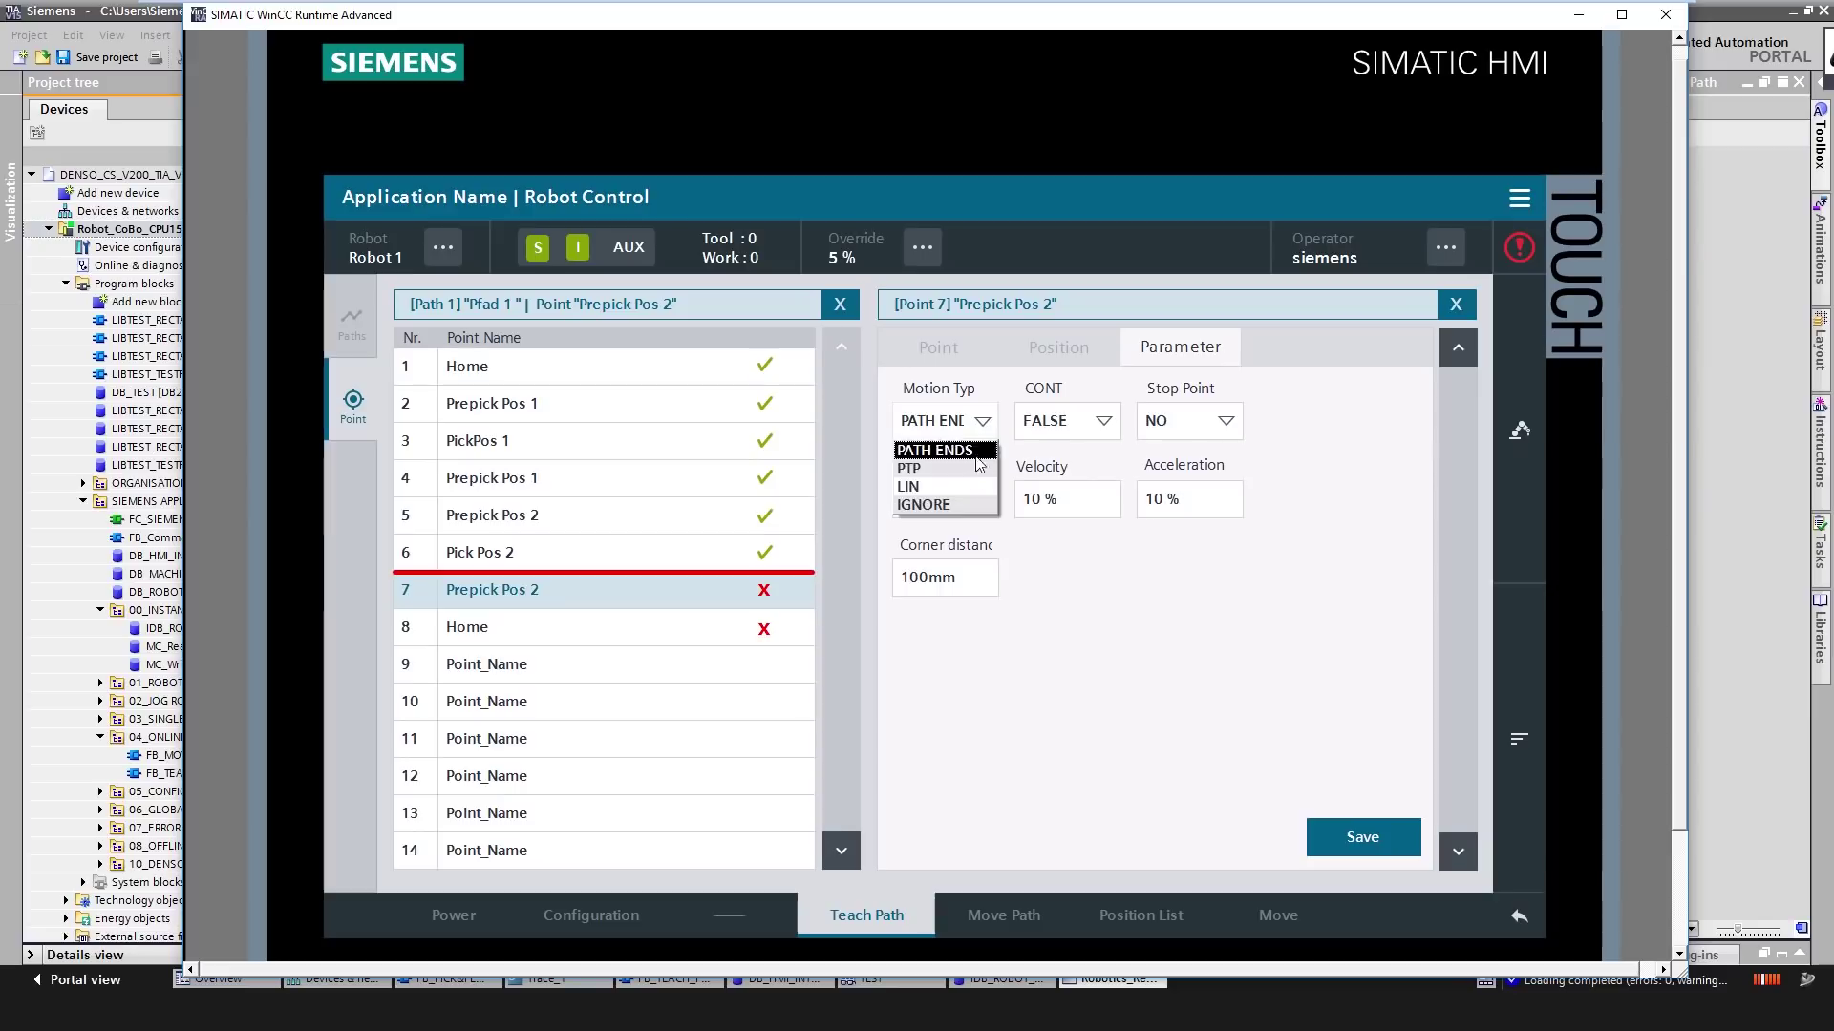
click(954, 488)
click(1337, 829)
click(984, 421)
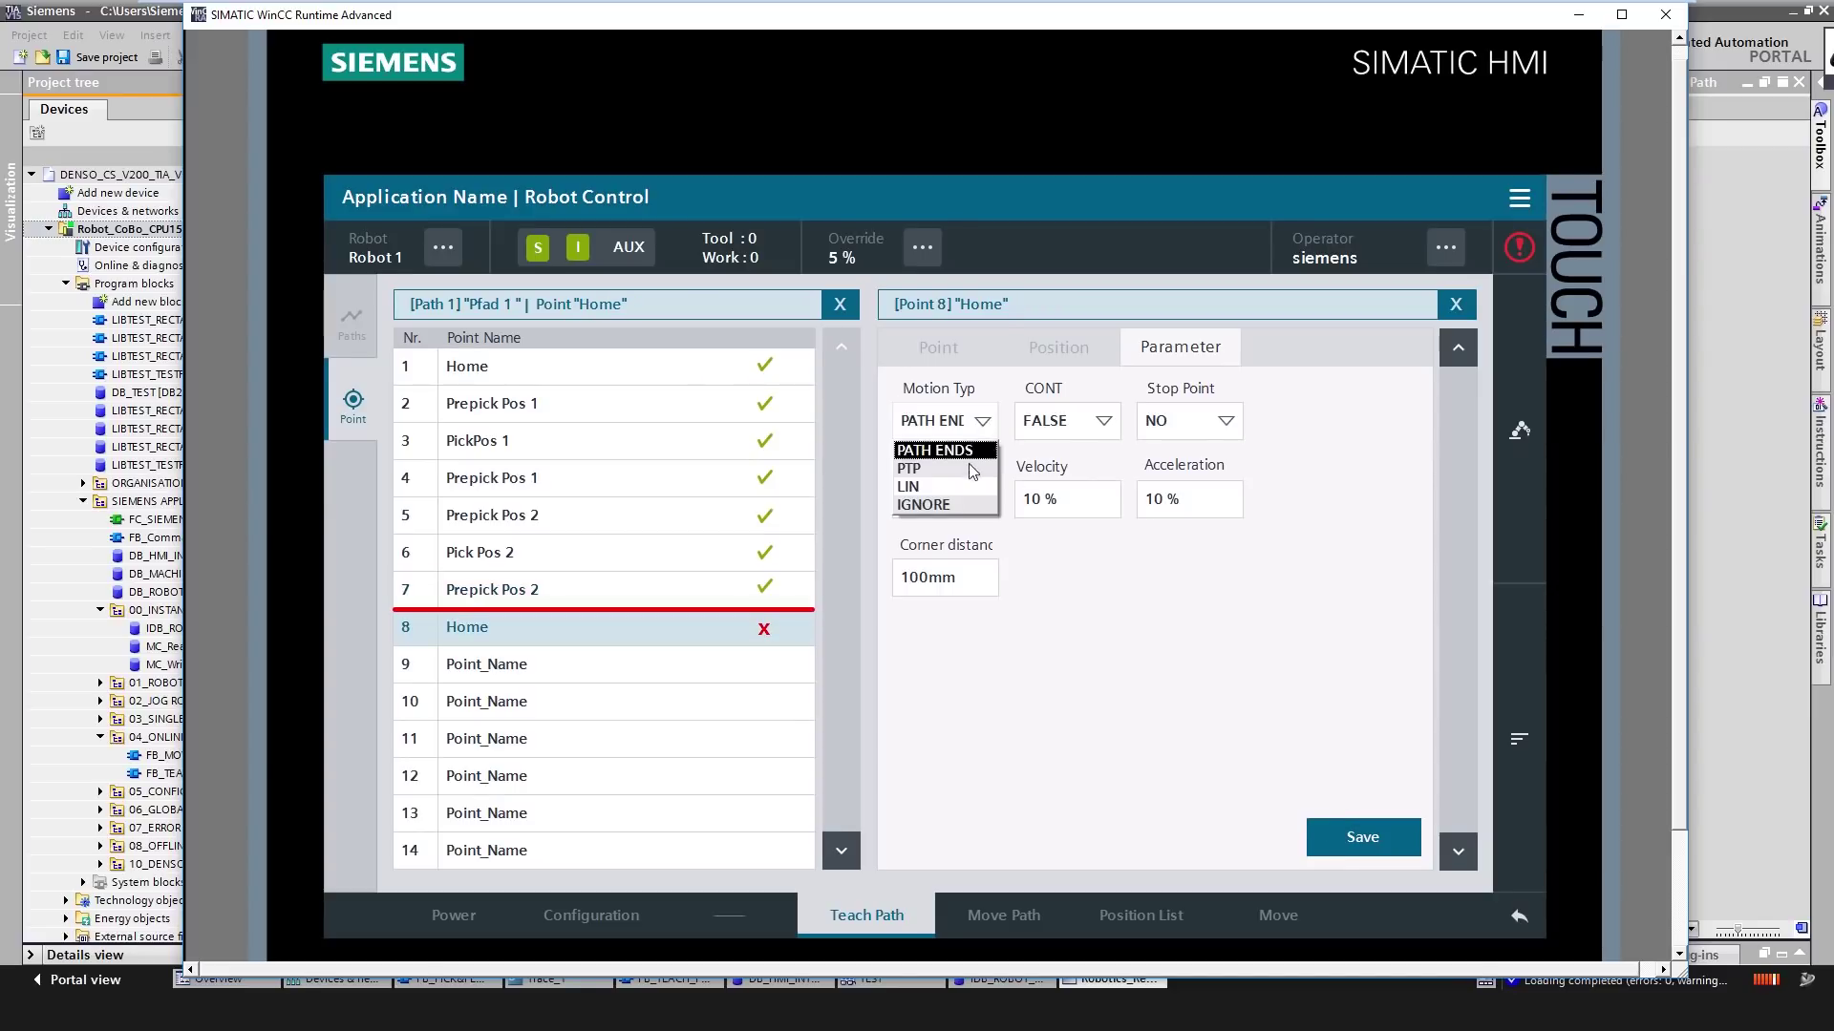
click(954, 488)
click(1337, 829)
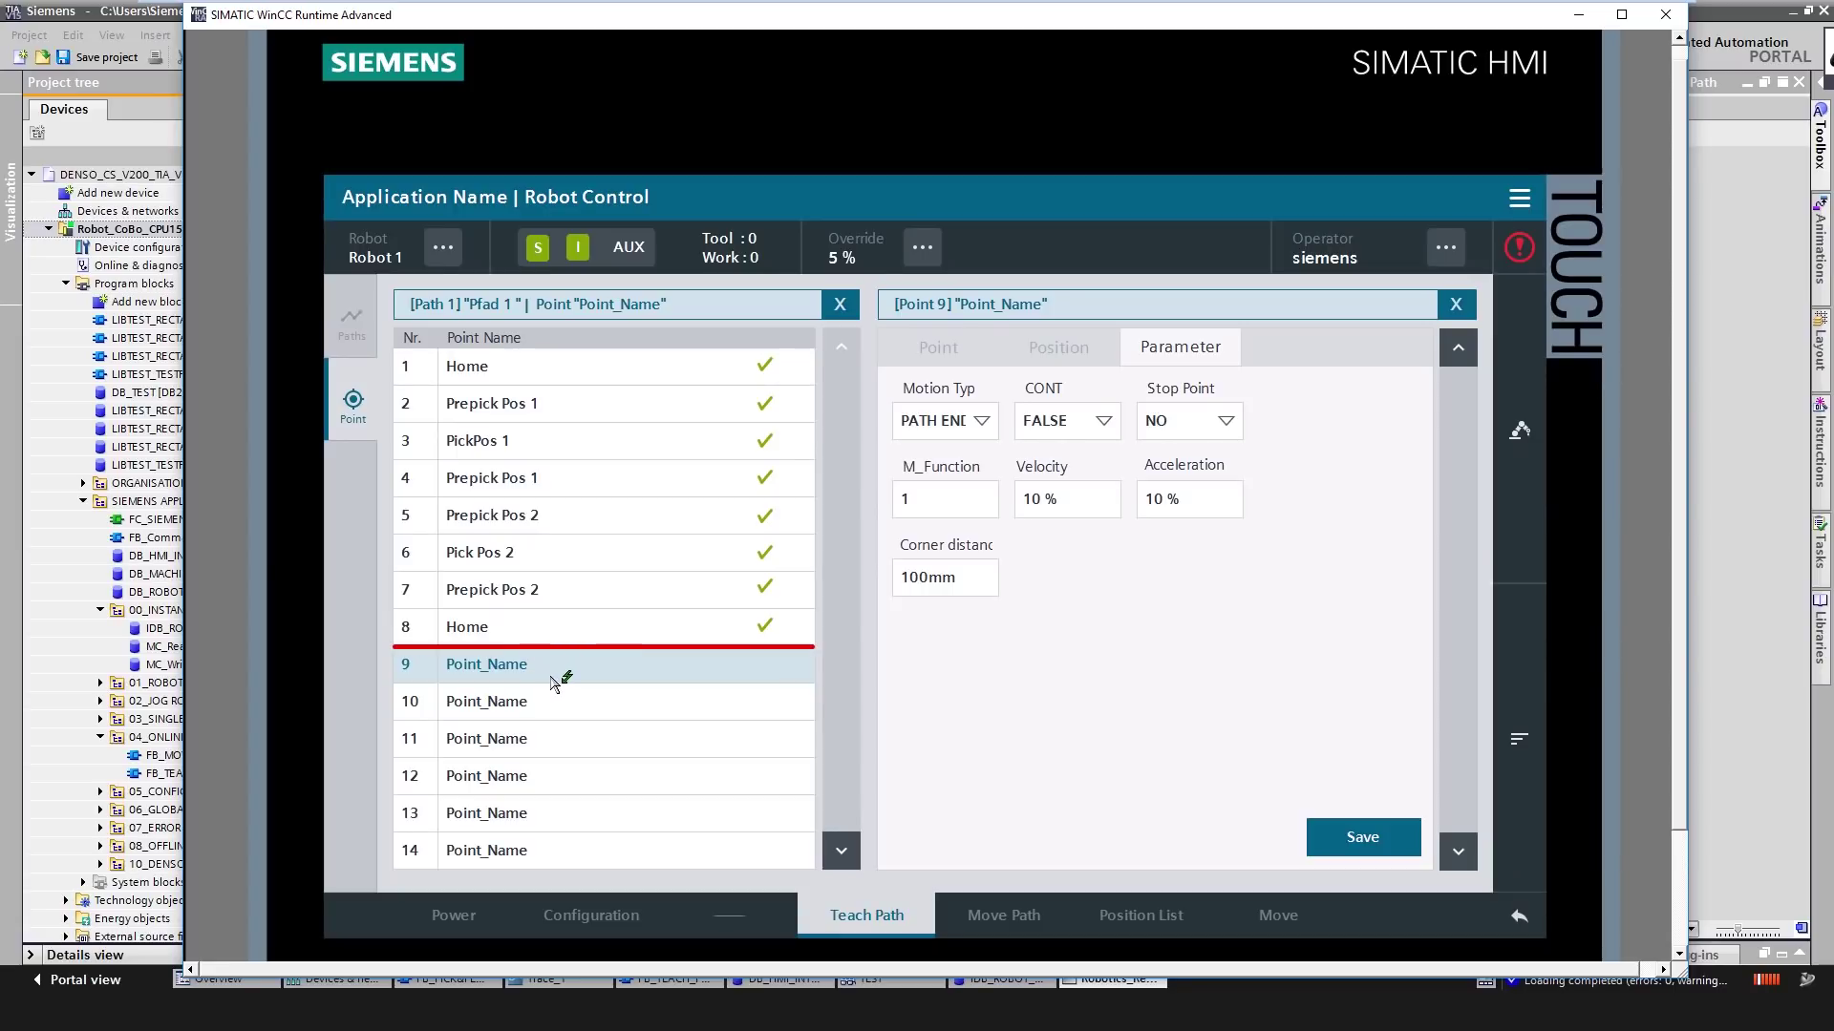
Step: On Move Path, turn on Step Mode and set the speed override to 100 %
click(993, 919)
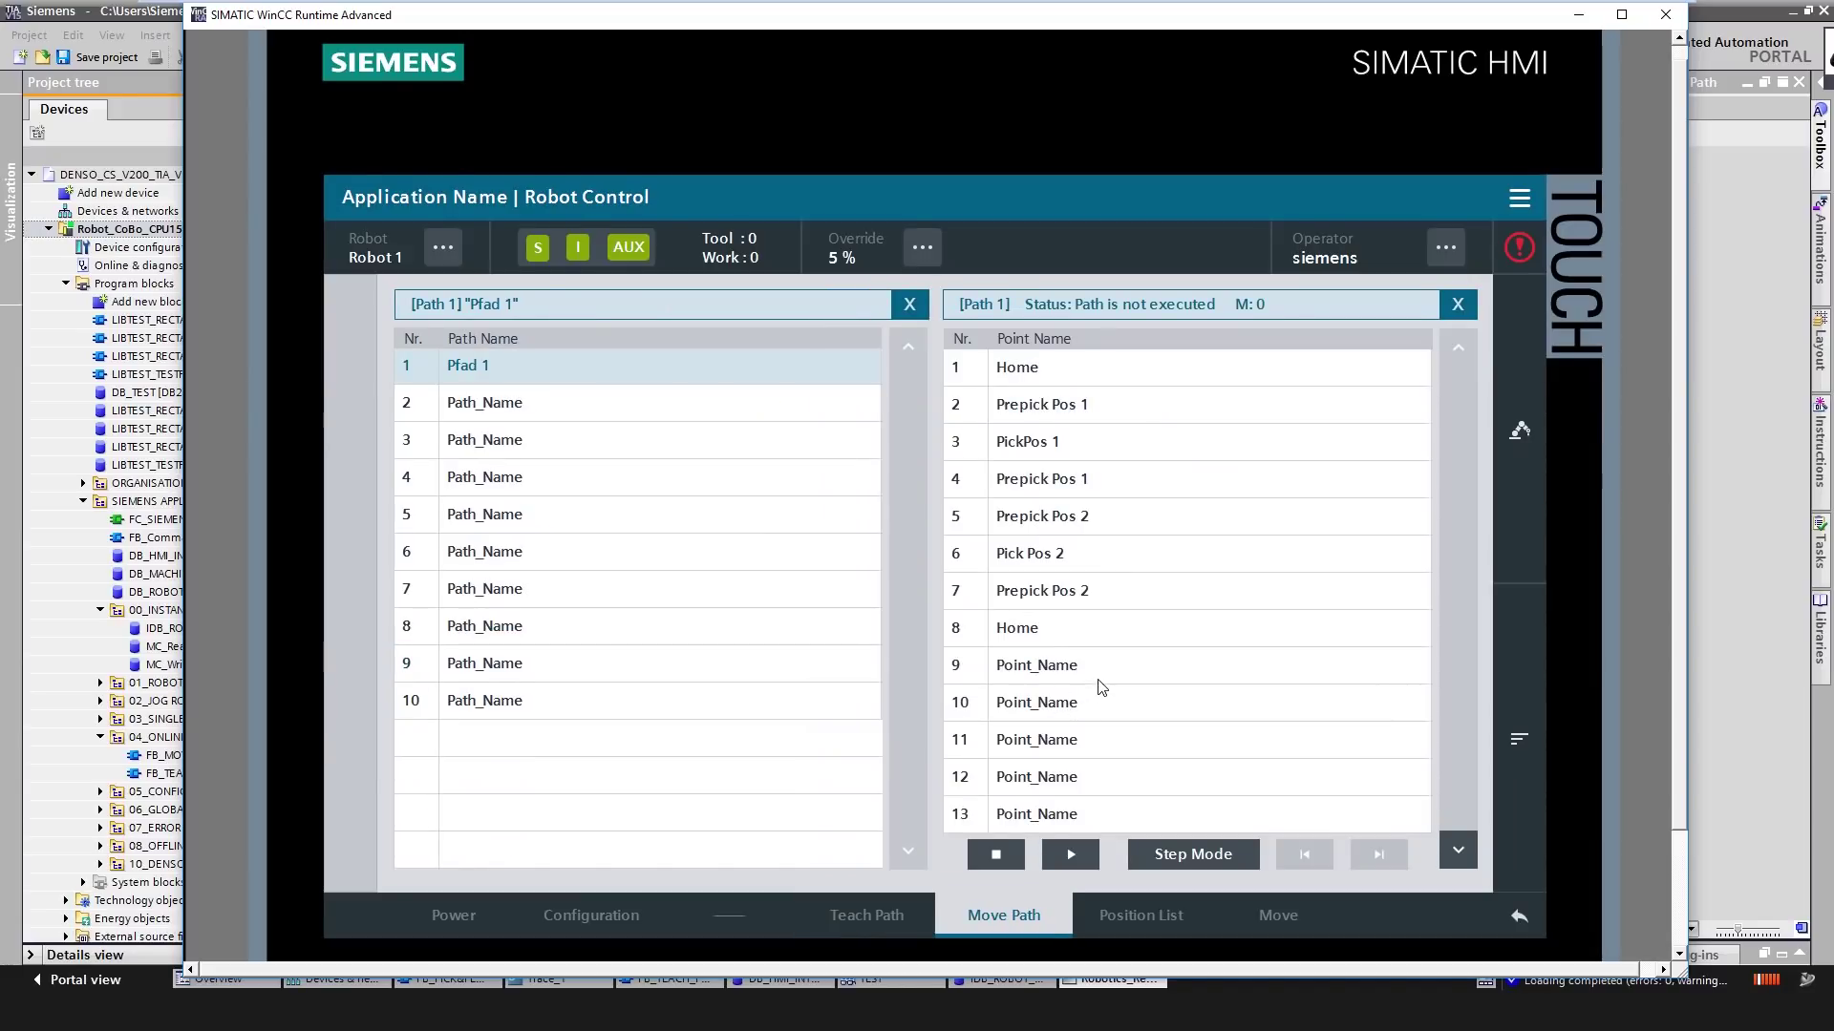
click(1180, 862)
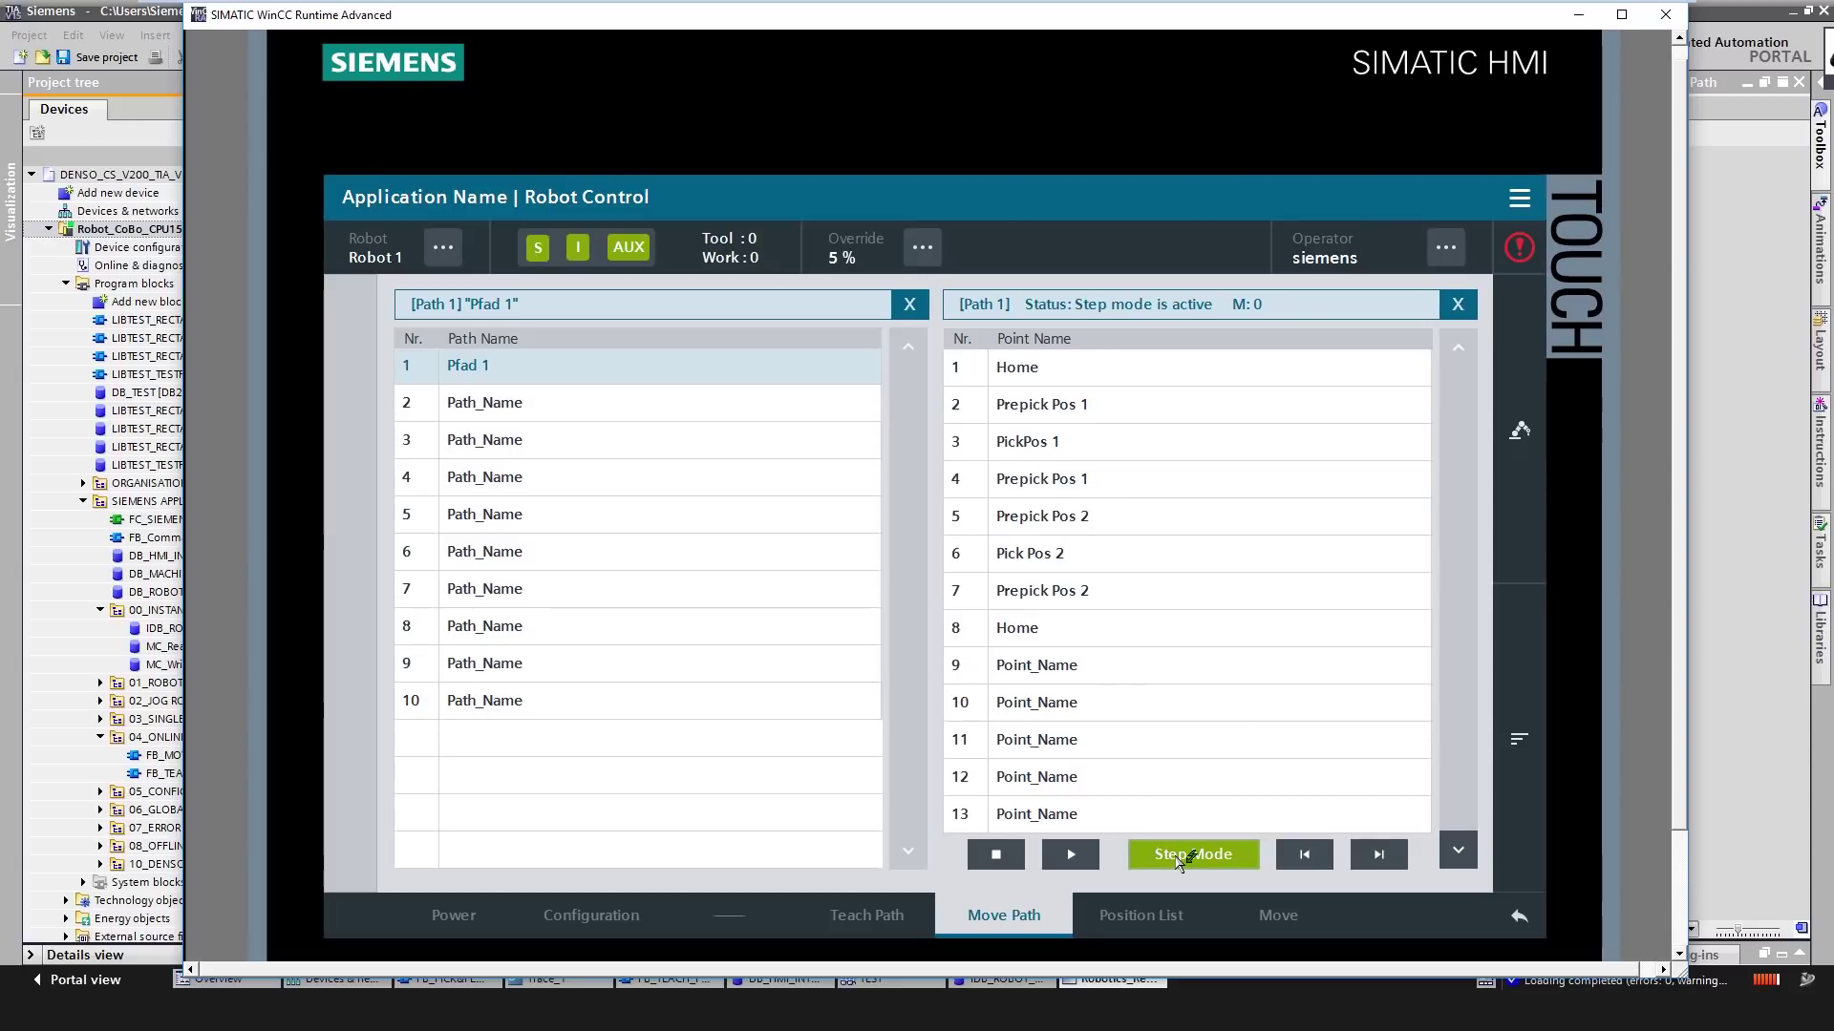
click(923, 248)
click(1118, 523)
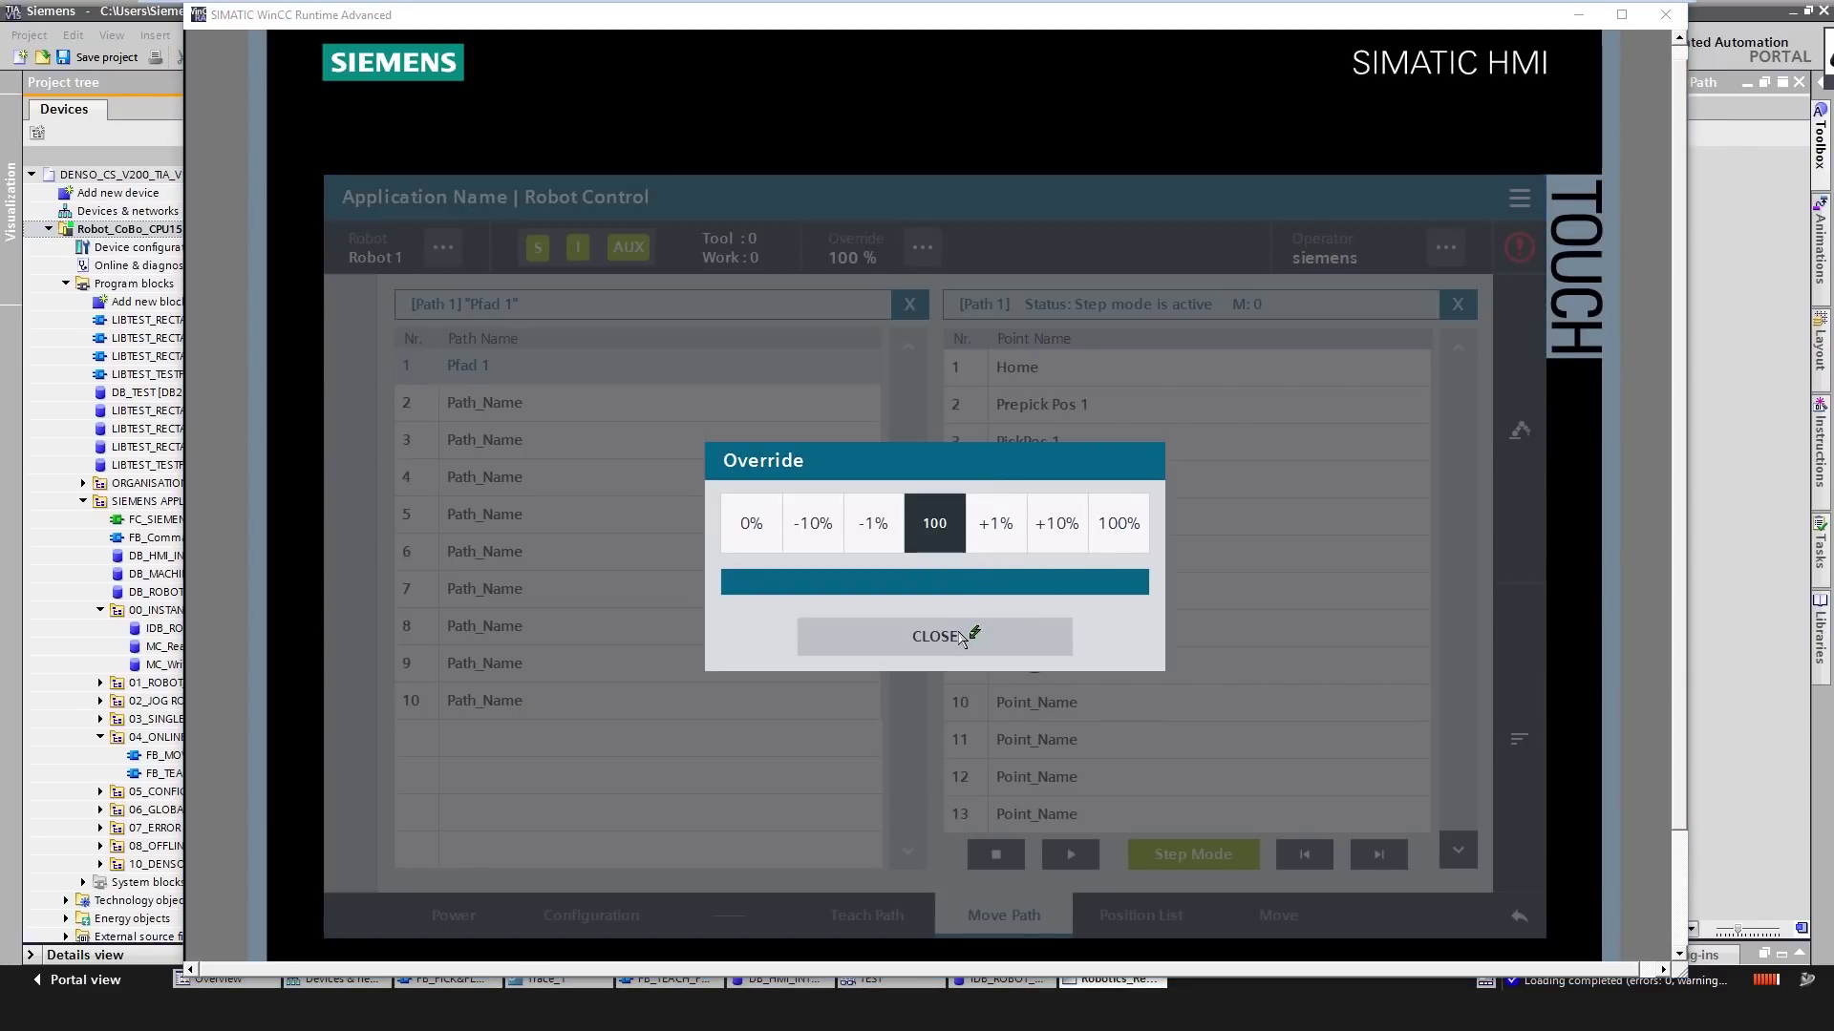
click(955, 636)
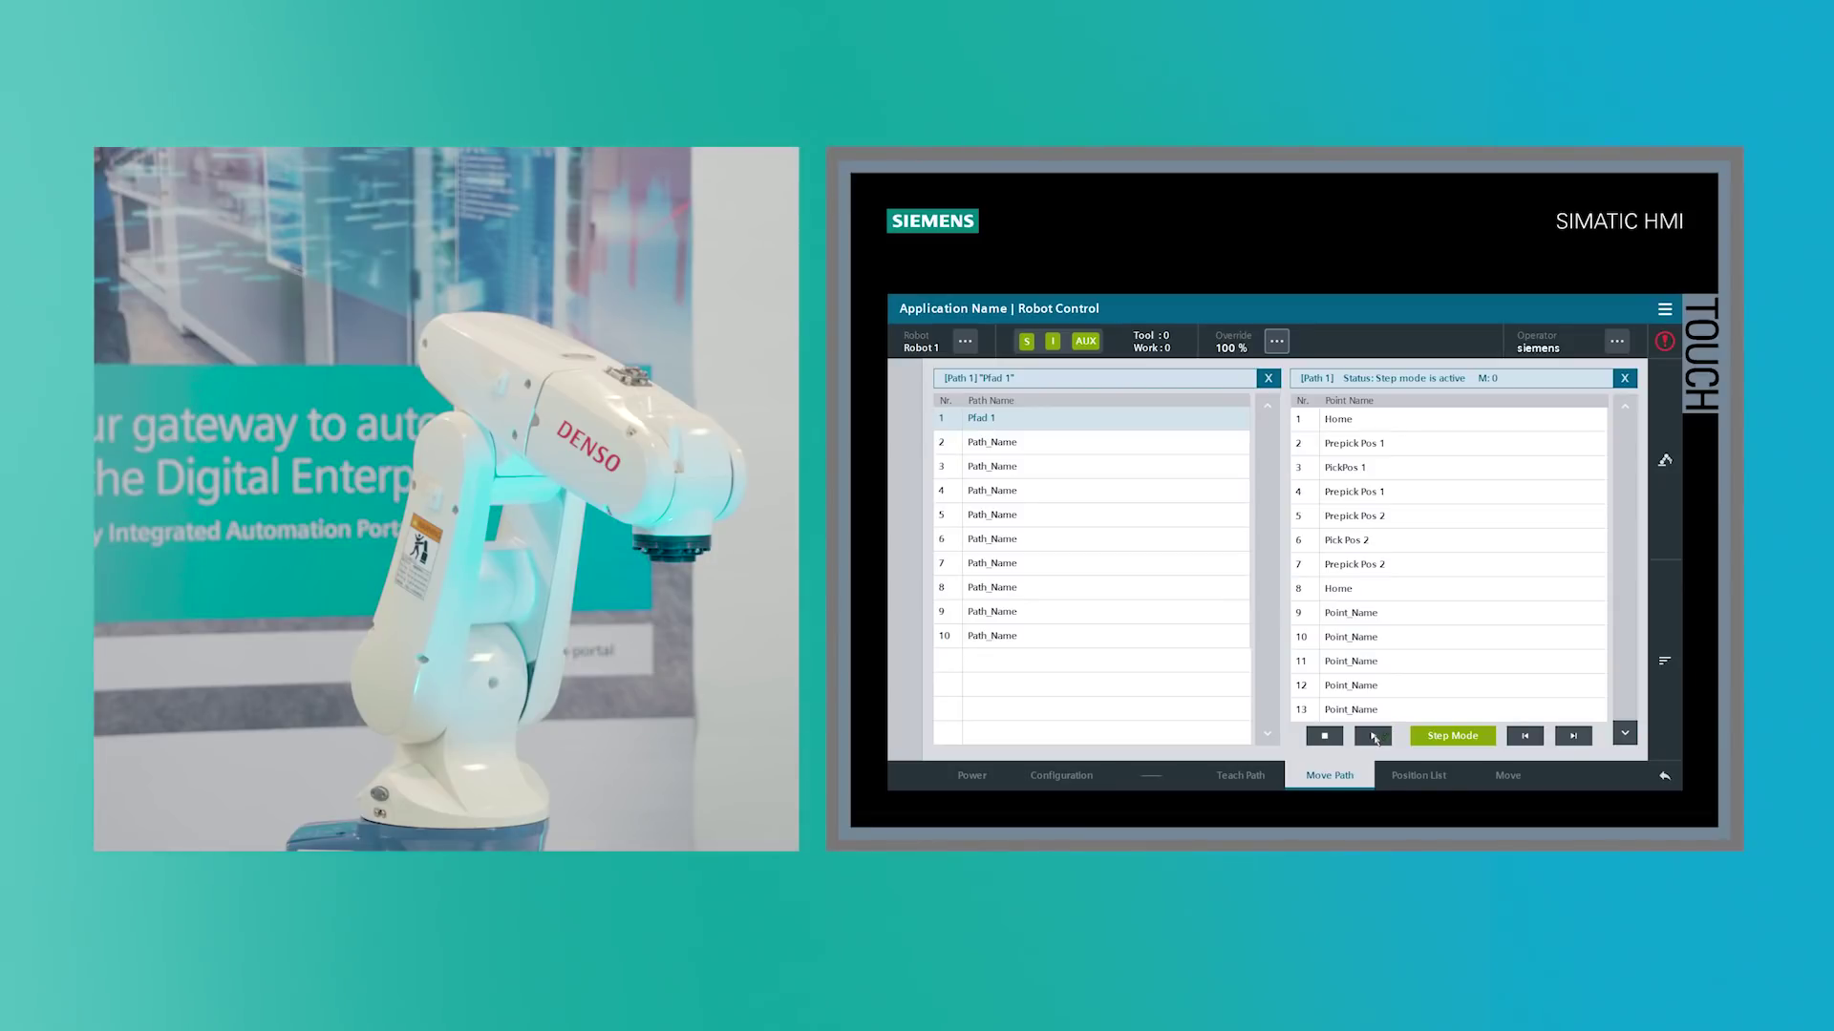
Step: Step Pfad 1 from Home through all eight points, then run it continuously without step mode
click(1373, 737)
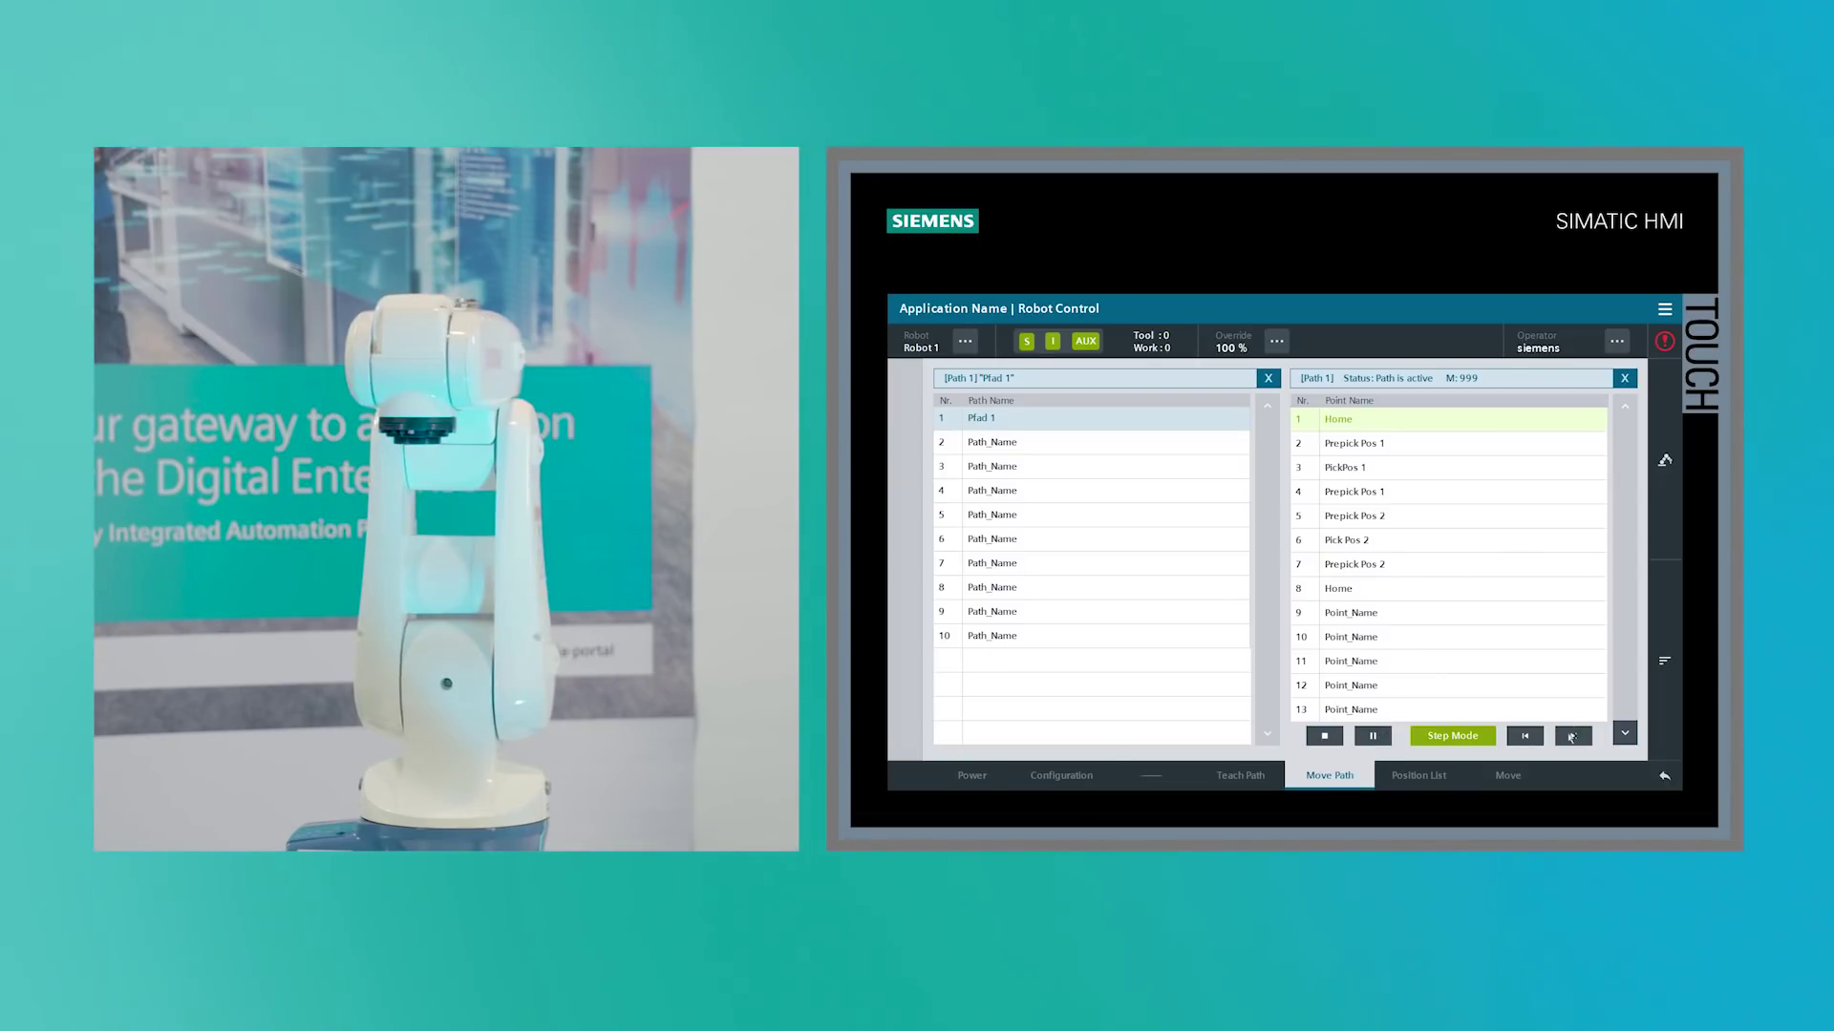
click(1572, 736)
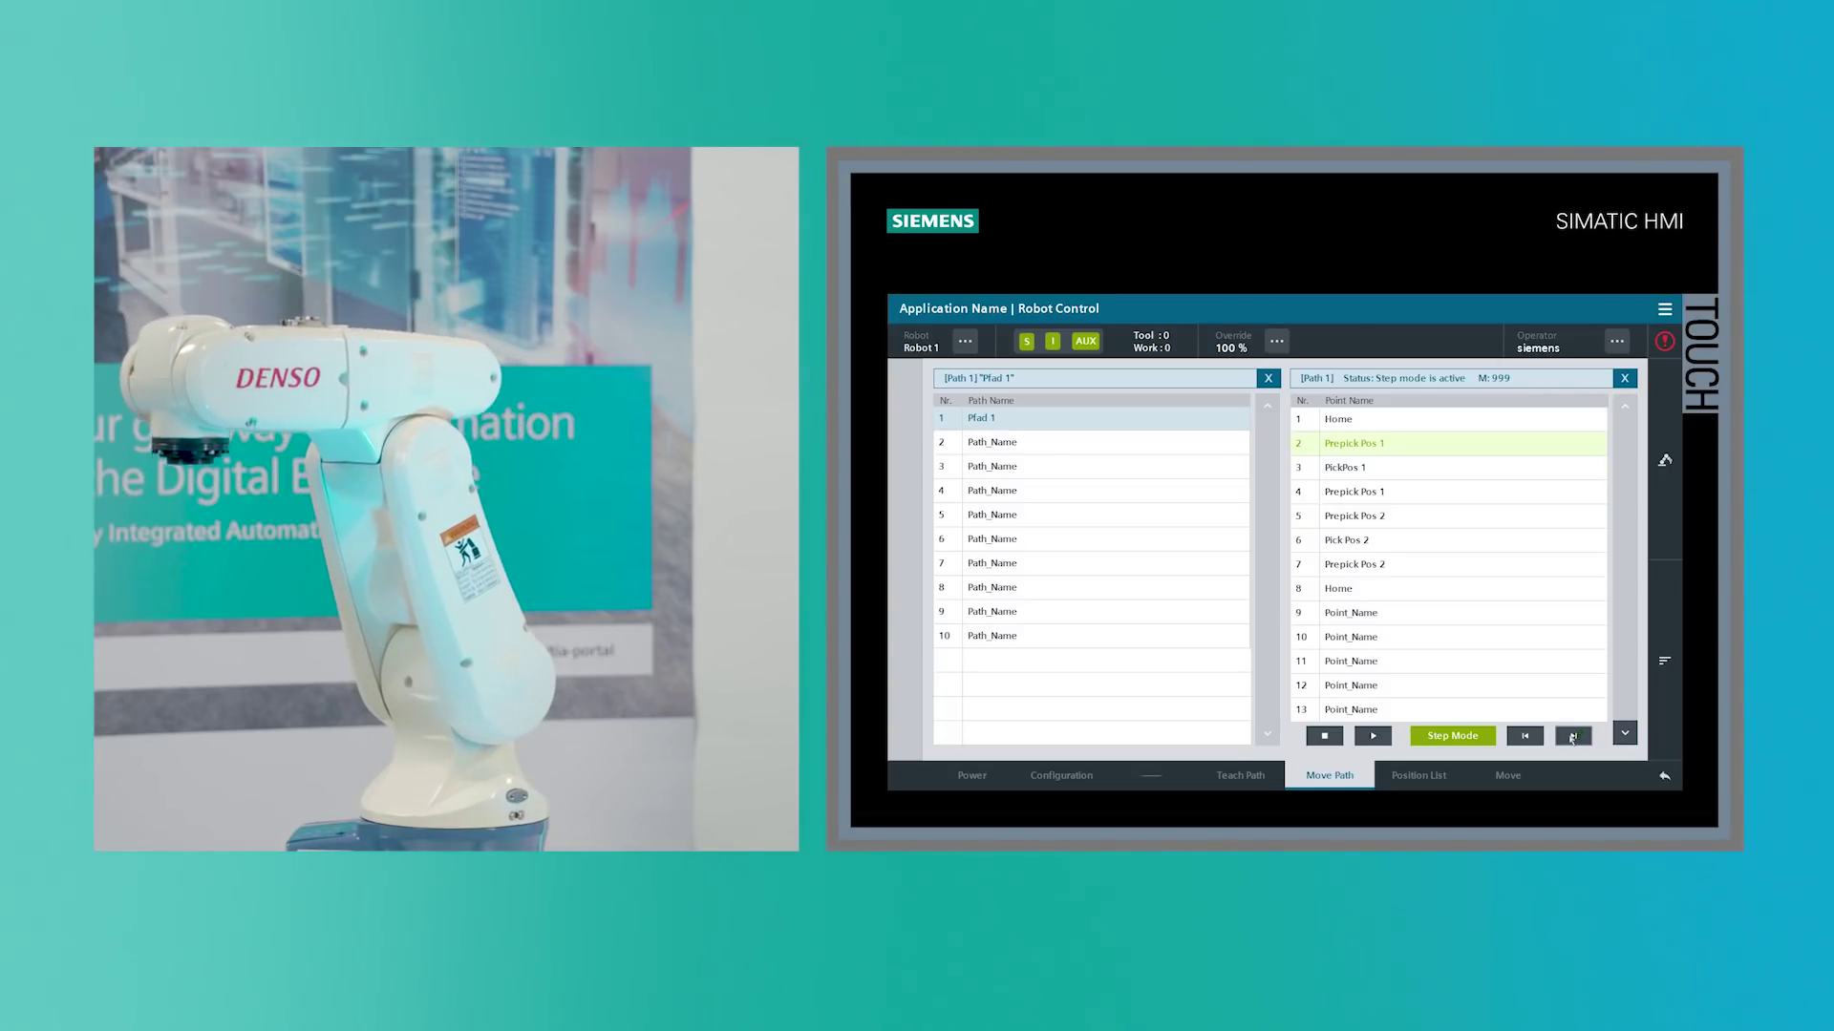
click(1572, 736)
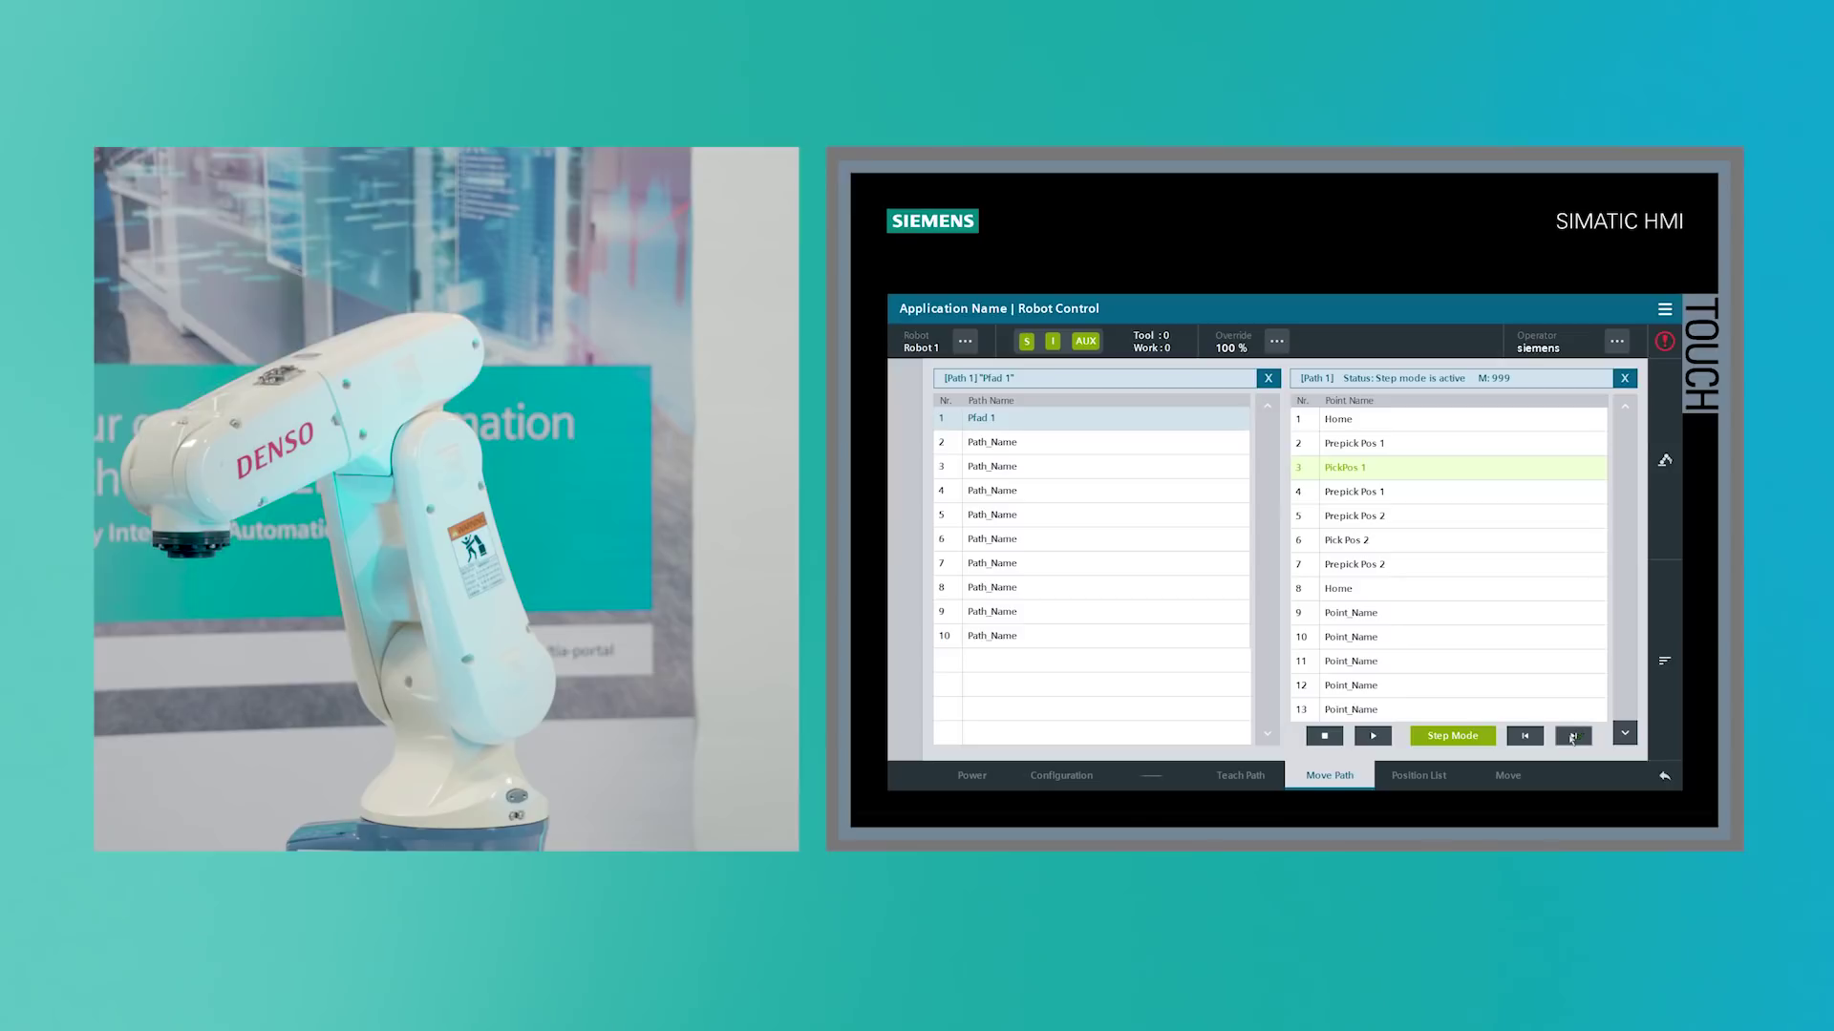
click(1572, 737)
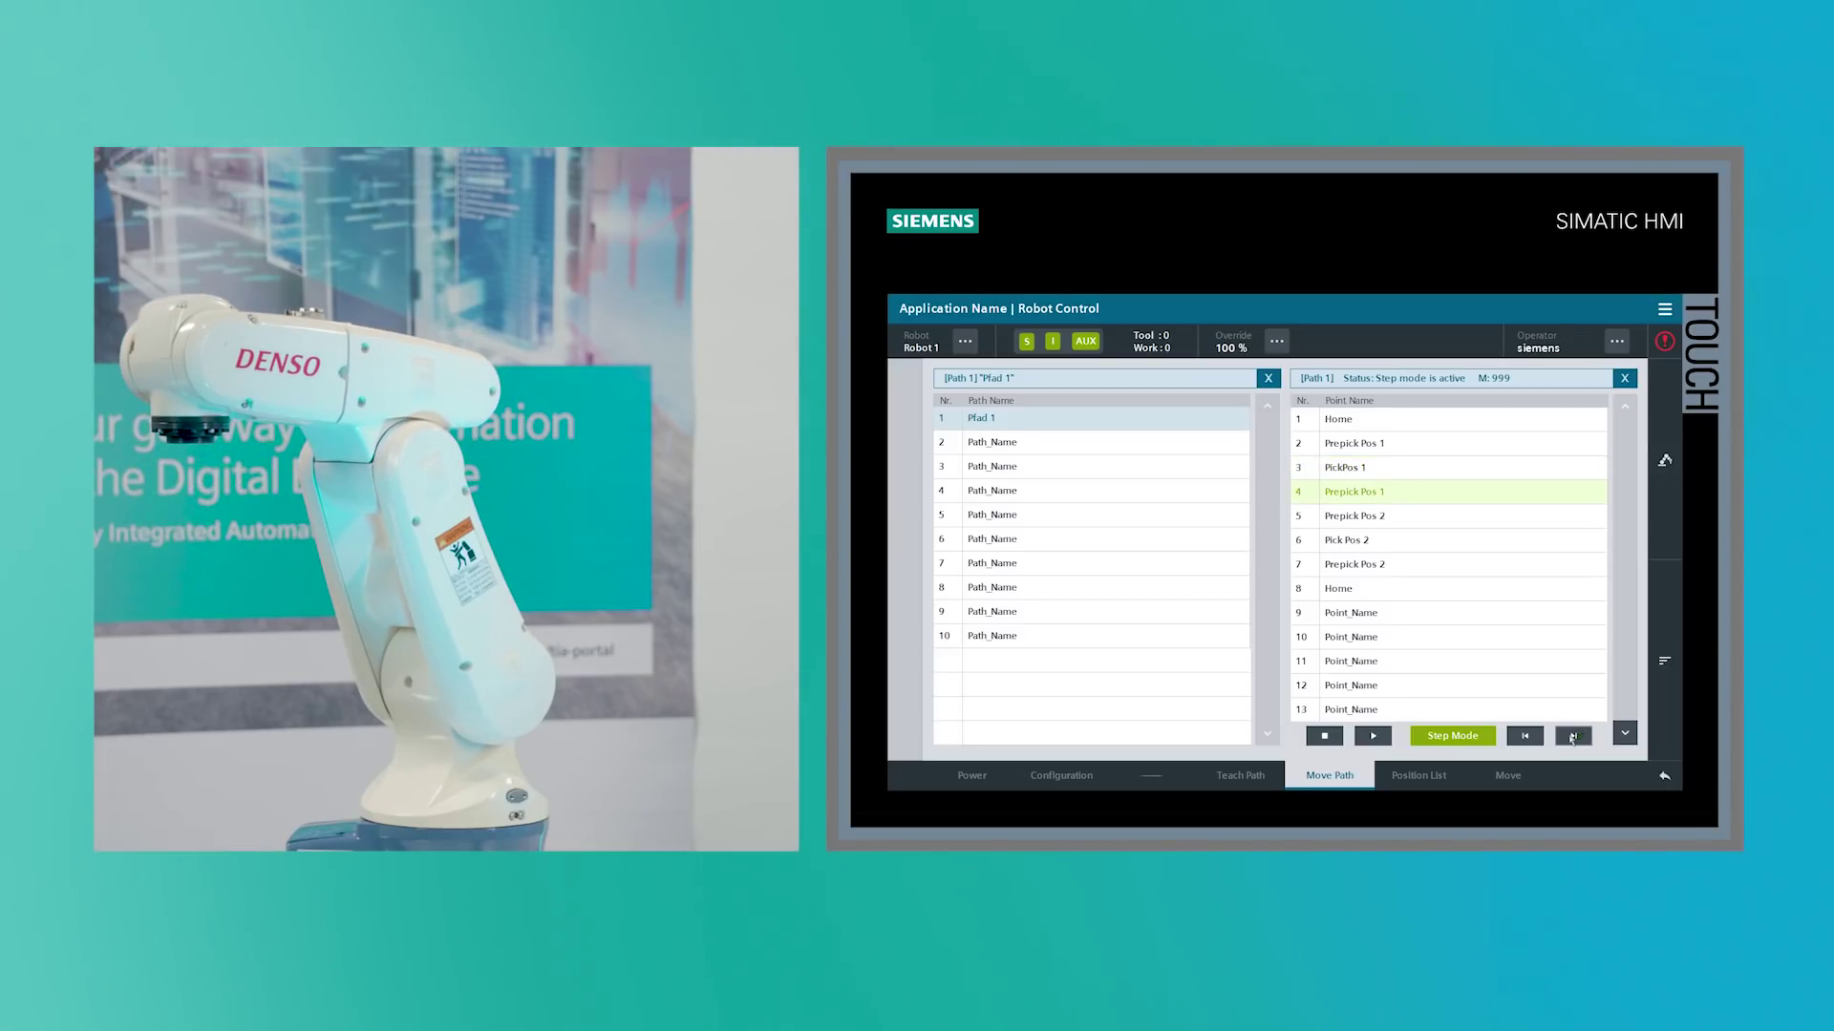
click(1572, 737)
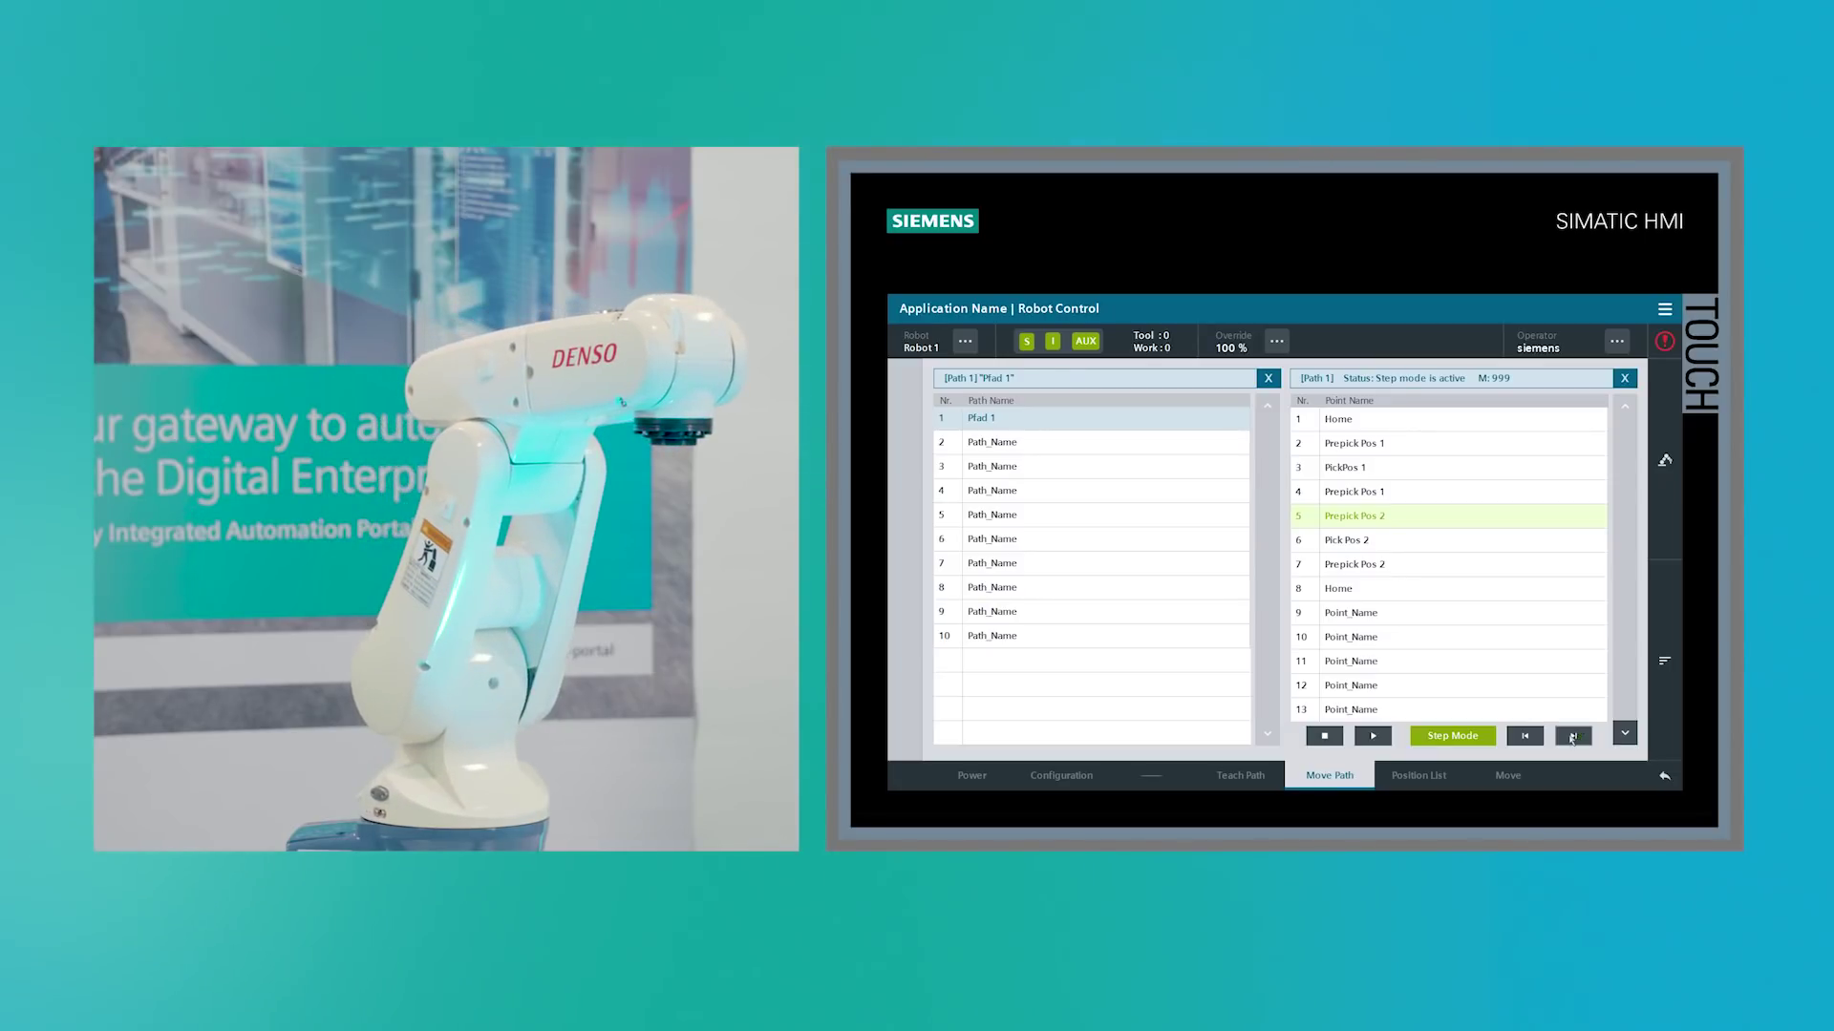
click(1572, 736)
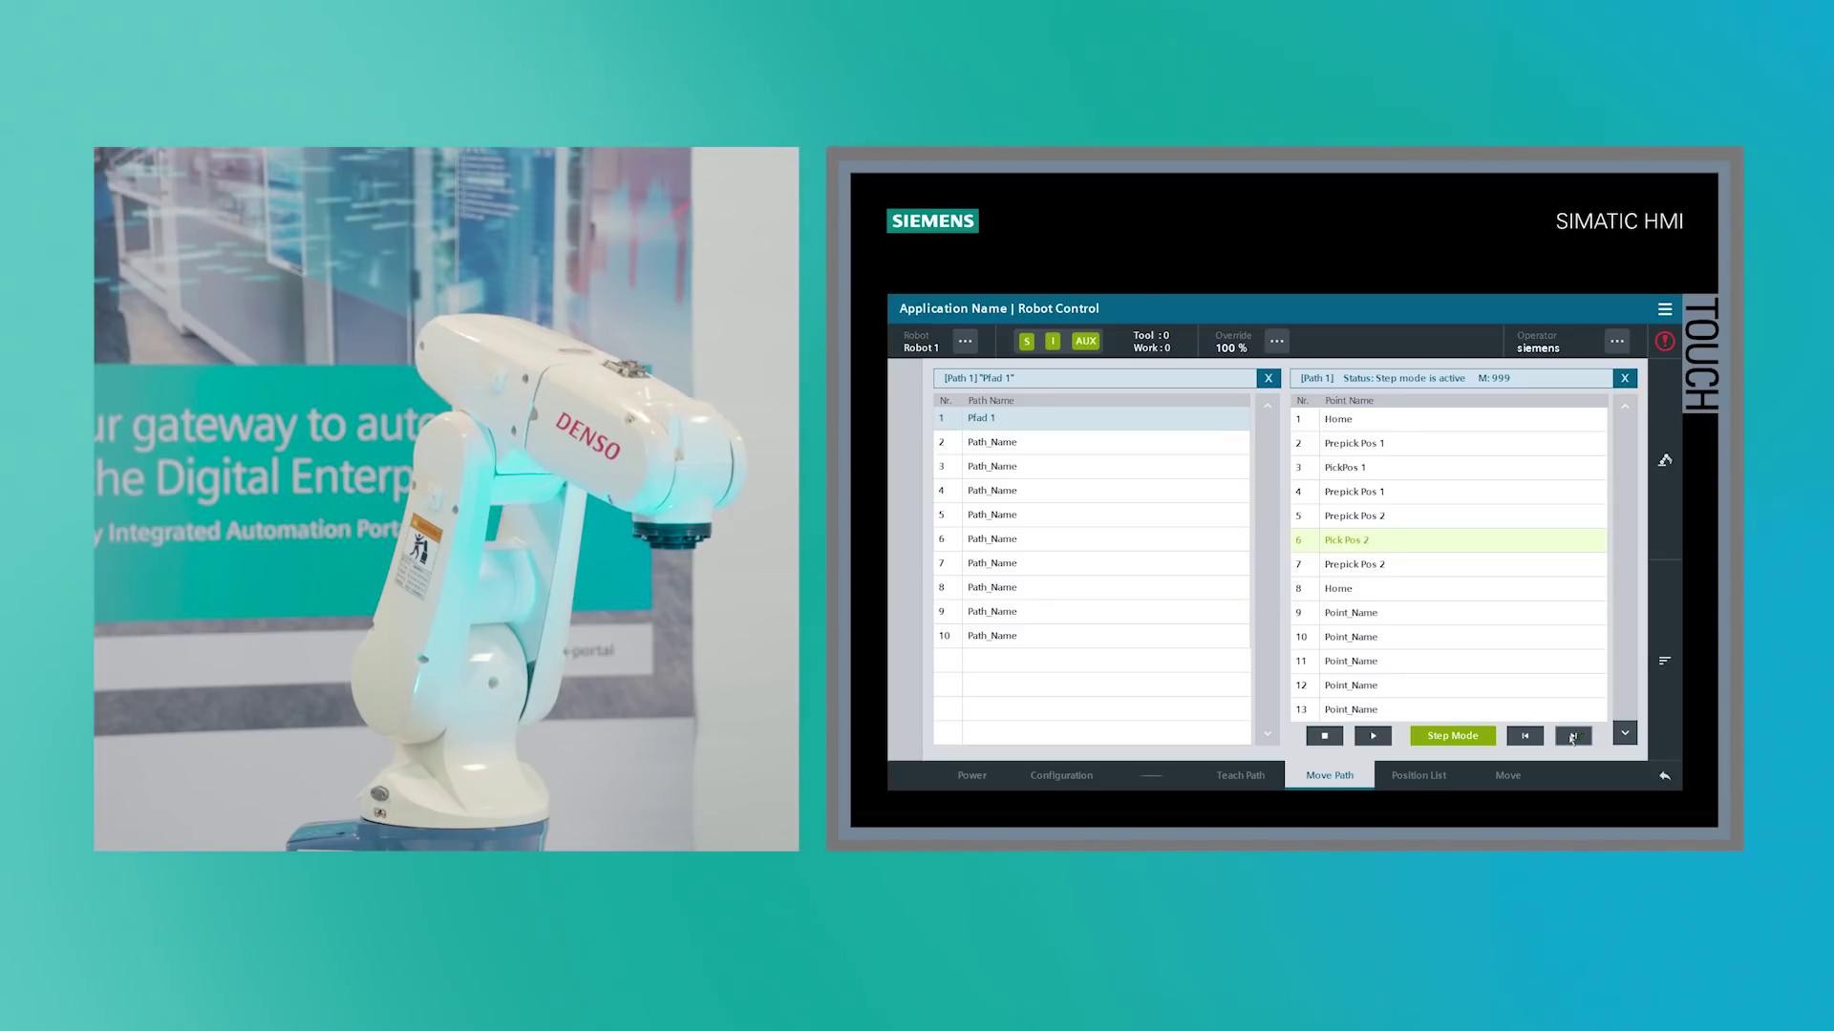
click(1572, 736)
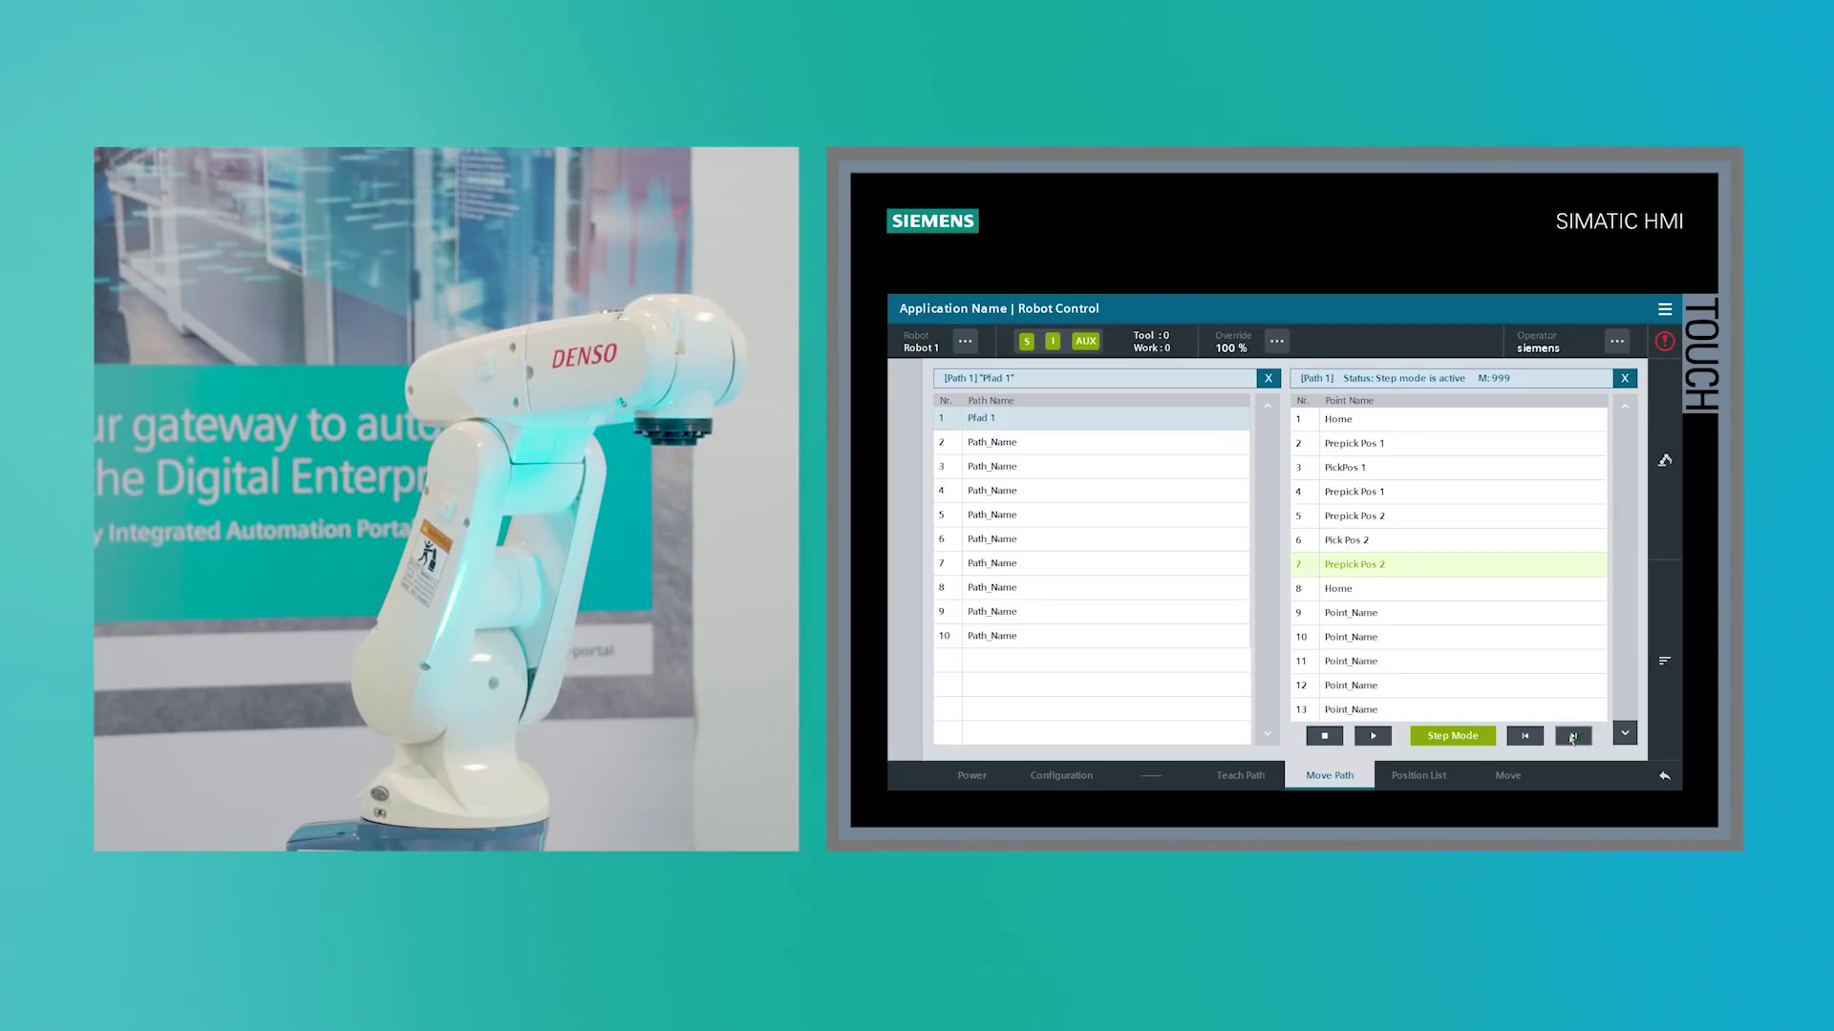
click(1572, 736)
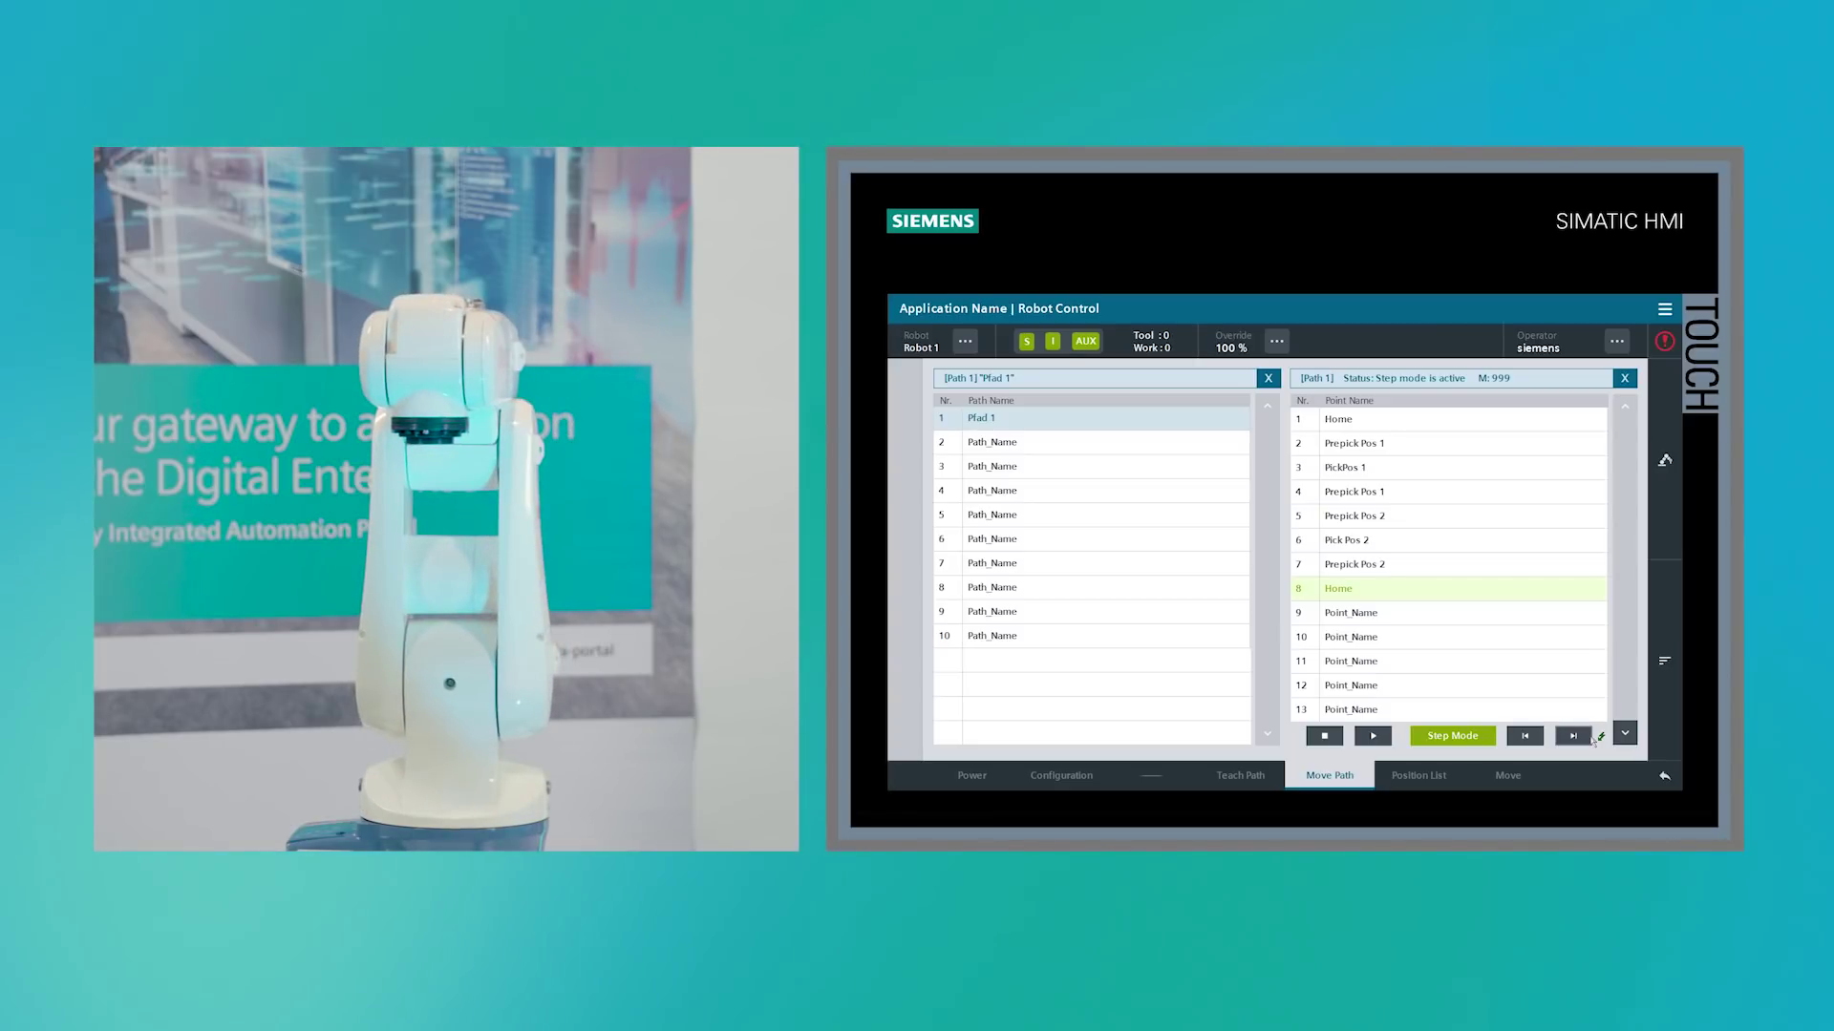
click(1451, 736)
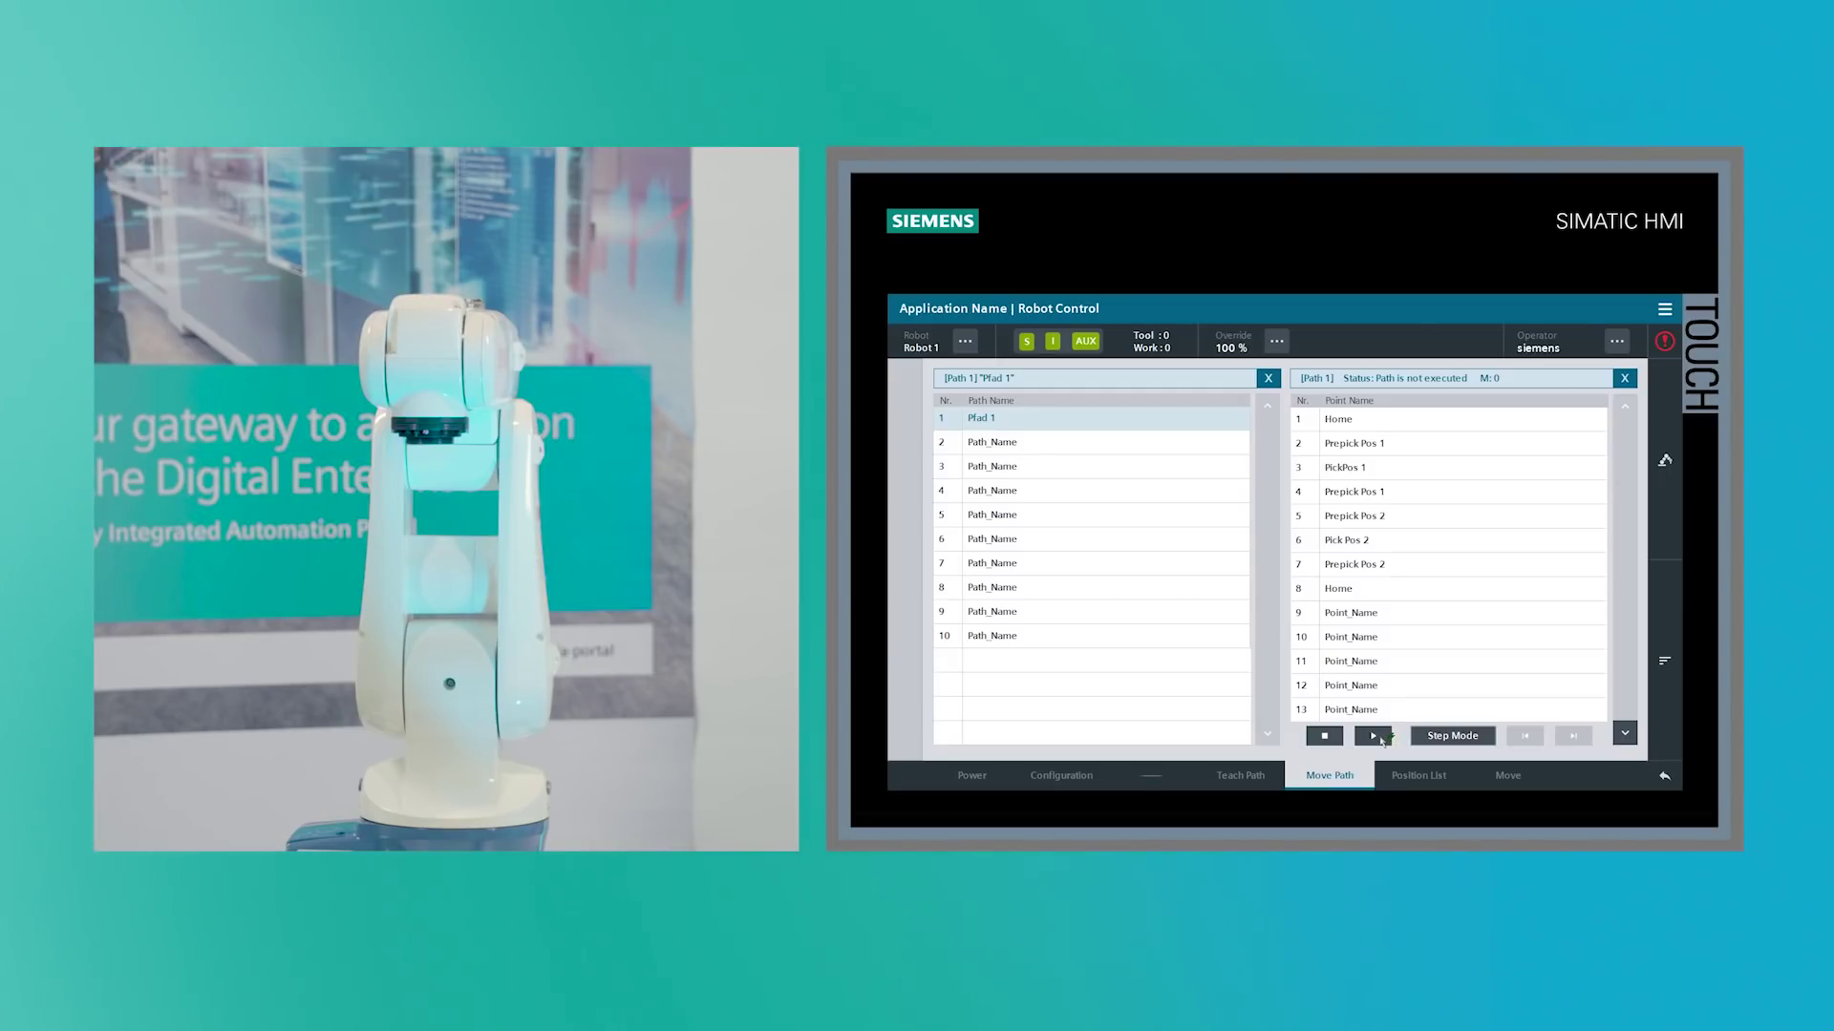
click(1381, 742)
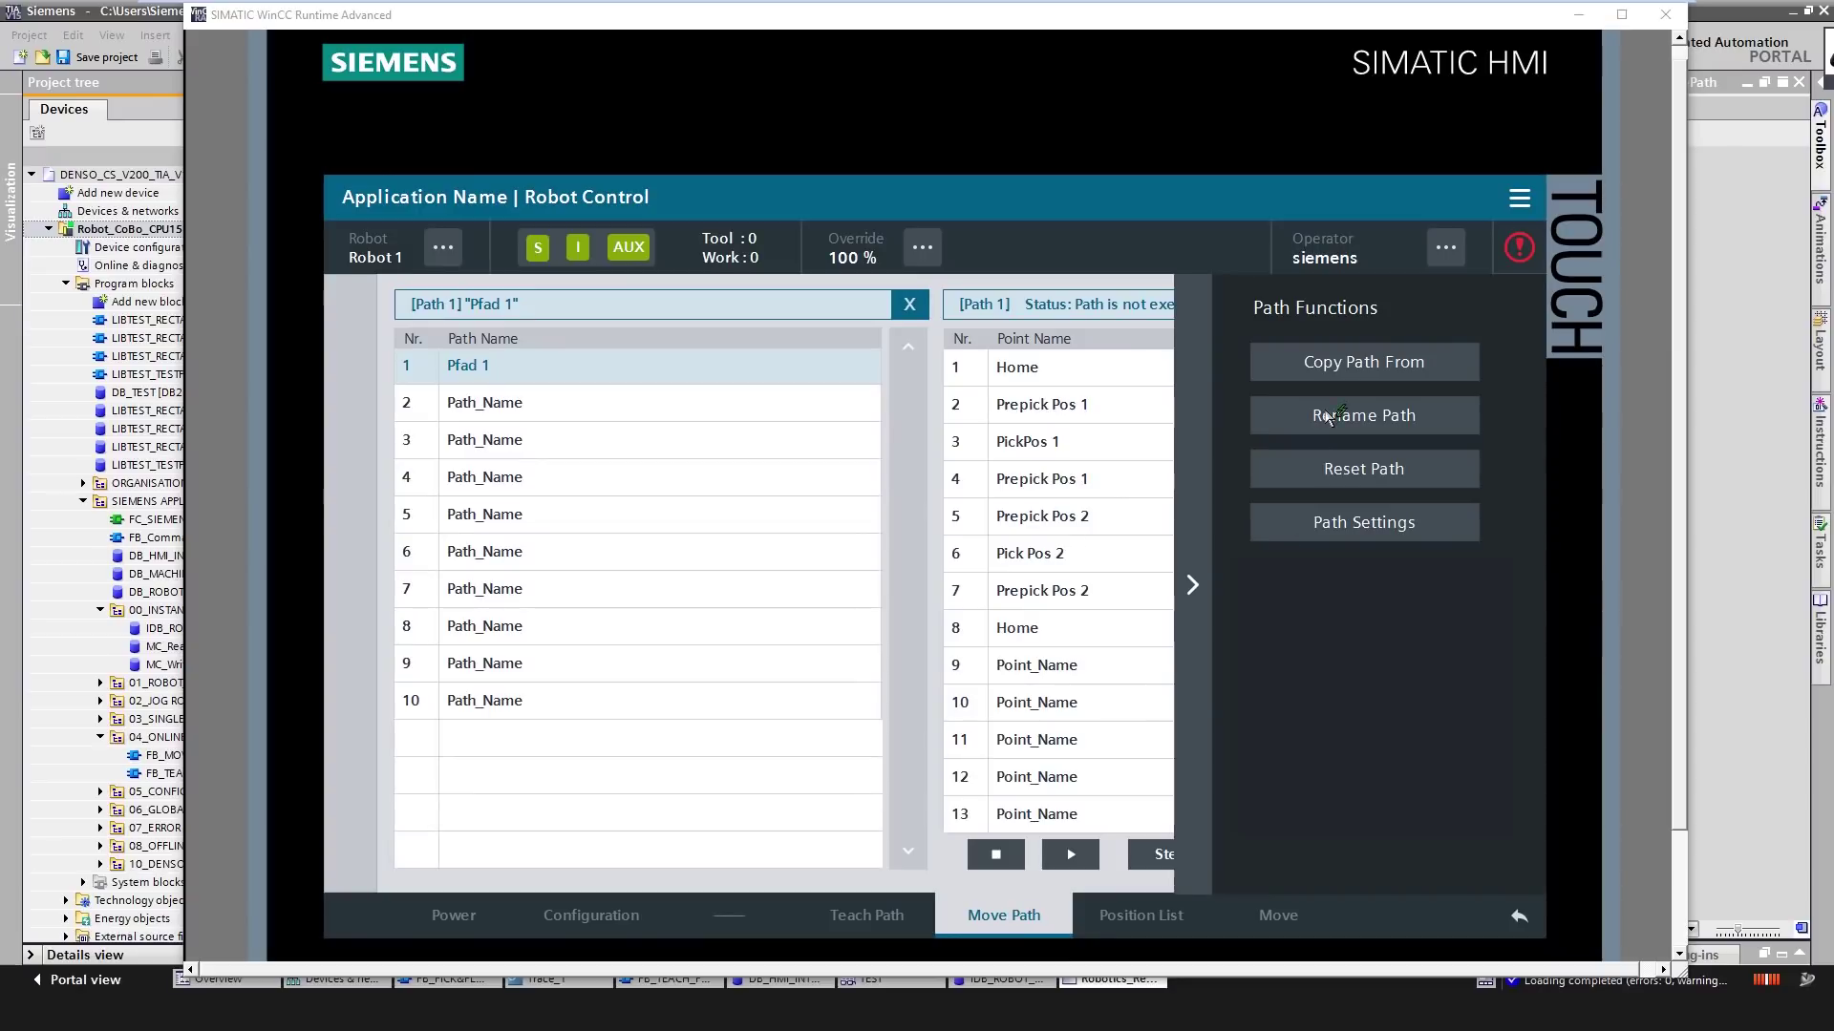
Step: Apply Pfad 1 path settings CONT TRUE, velocity 50 % and acceleration 20 %
click(1333, 524)
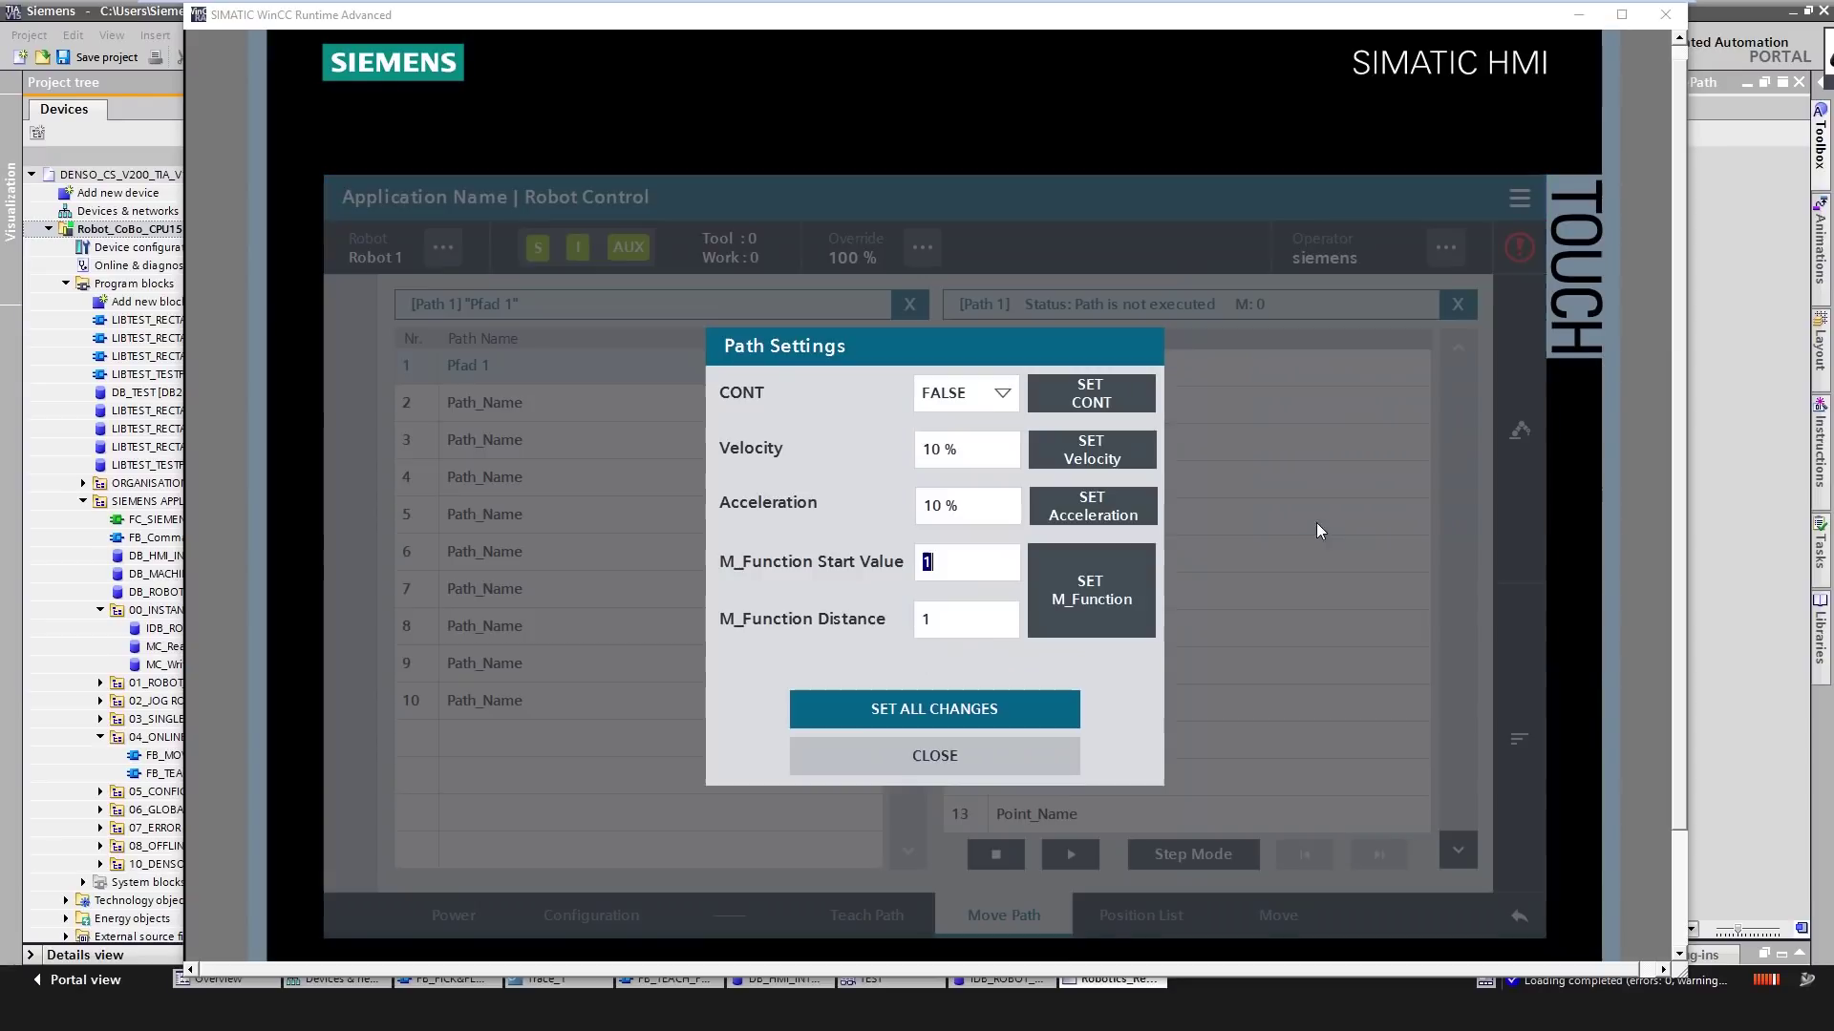
click(984, 397)
click(983, 441)
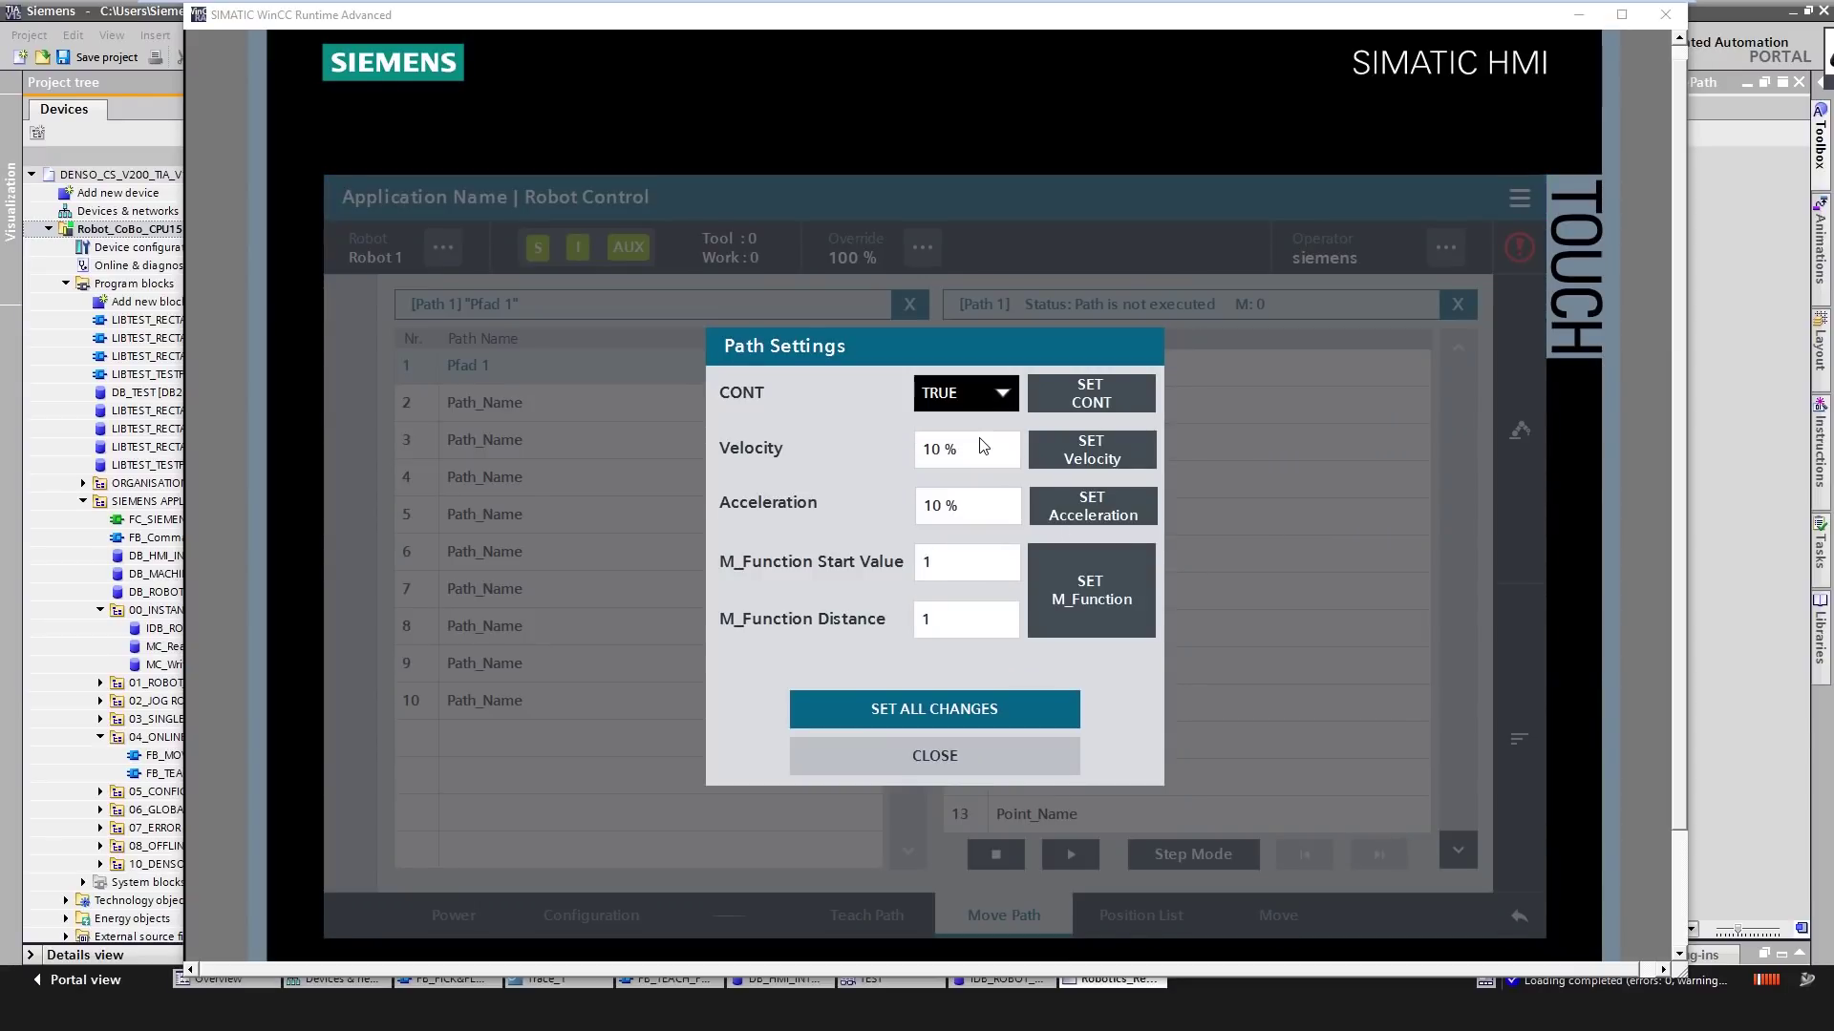
click(970, 445)
text(50)
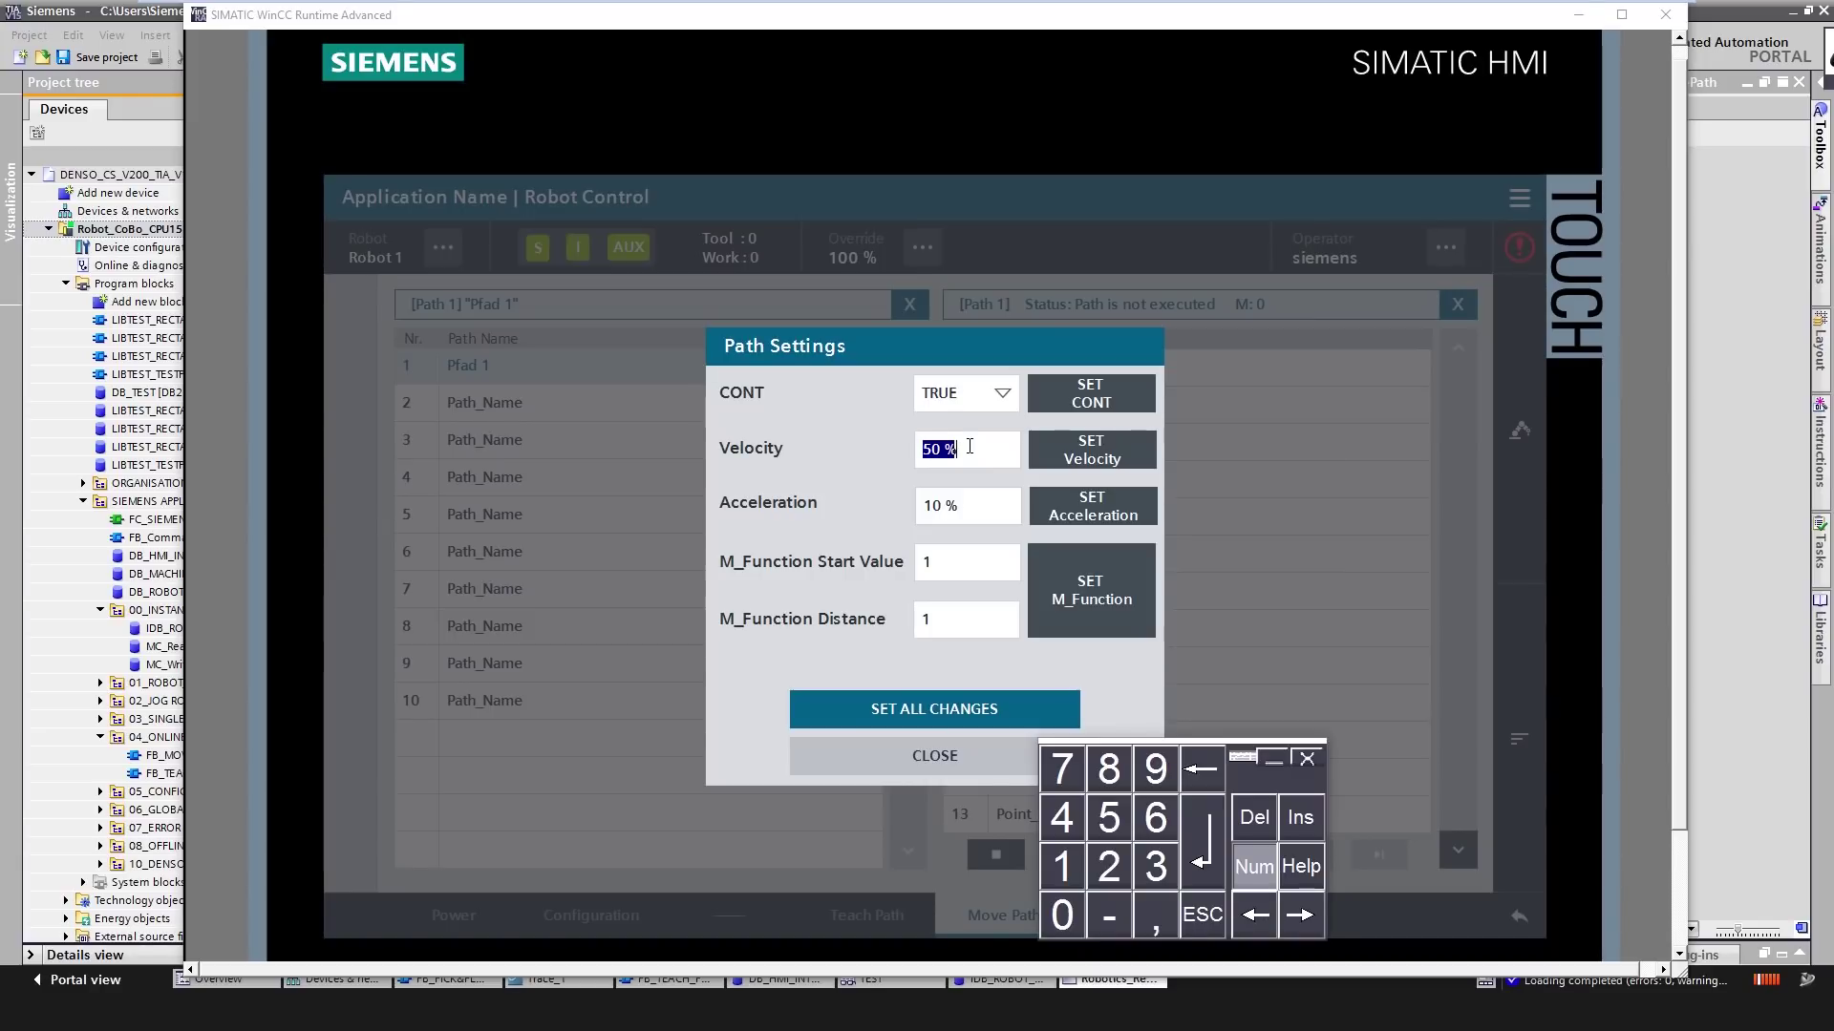
key(Return)
click(950, 506)
text(20)
key(Return)
click(955, 712)
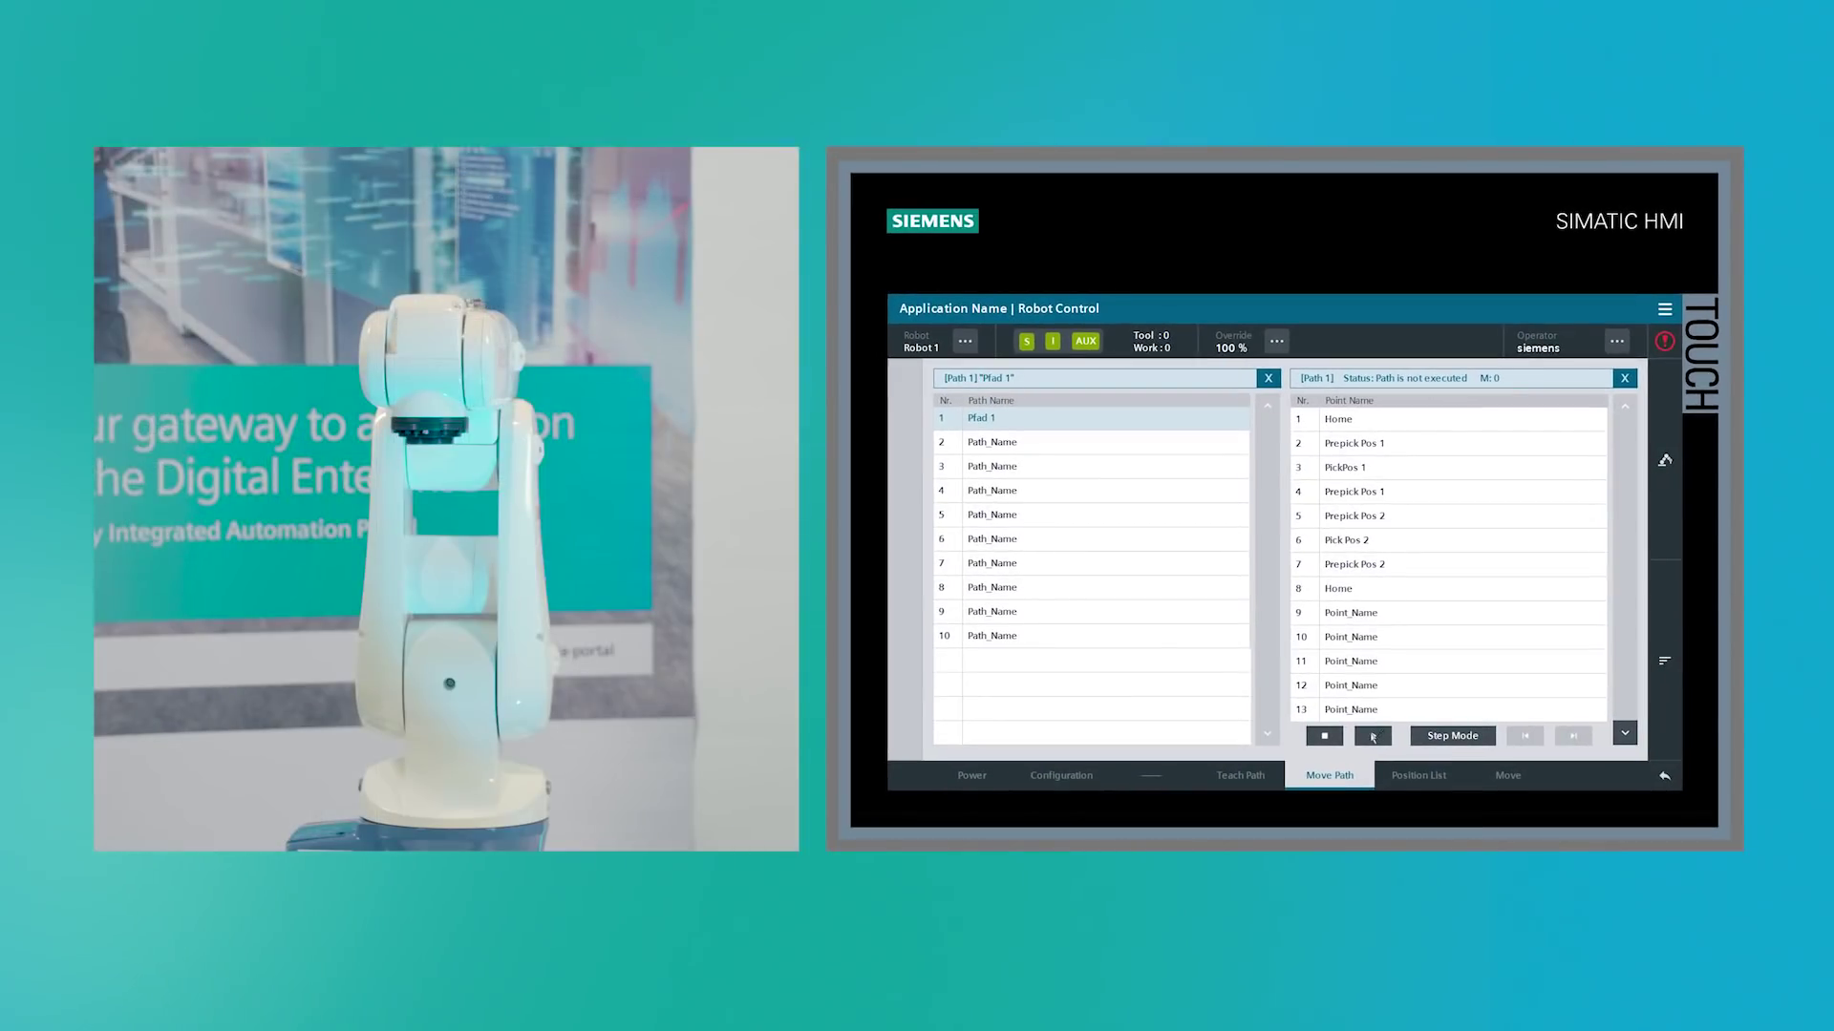
Step: Play Pfad 1 with the blended 50 % velocity, 20 % acceleration settings
click(1374, 736)
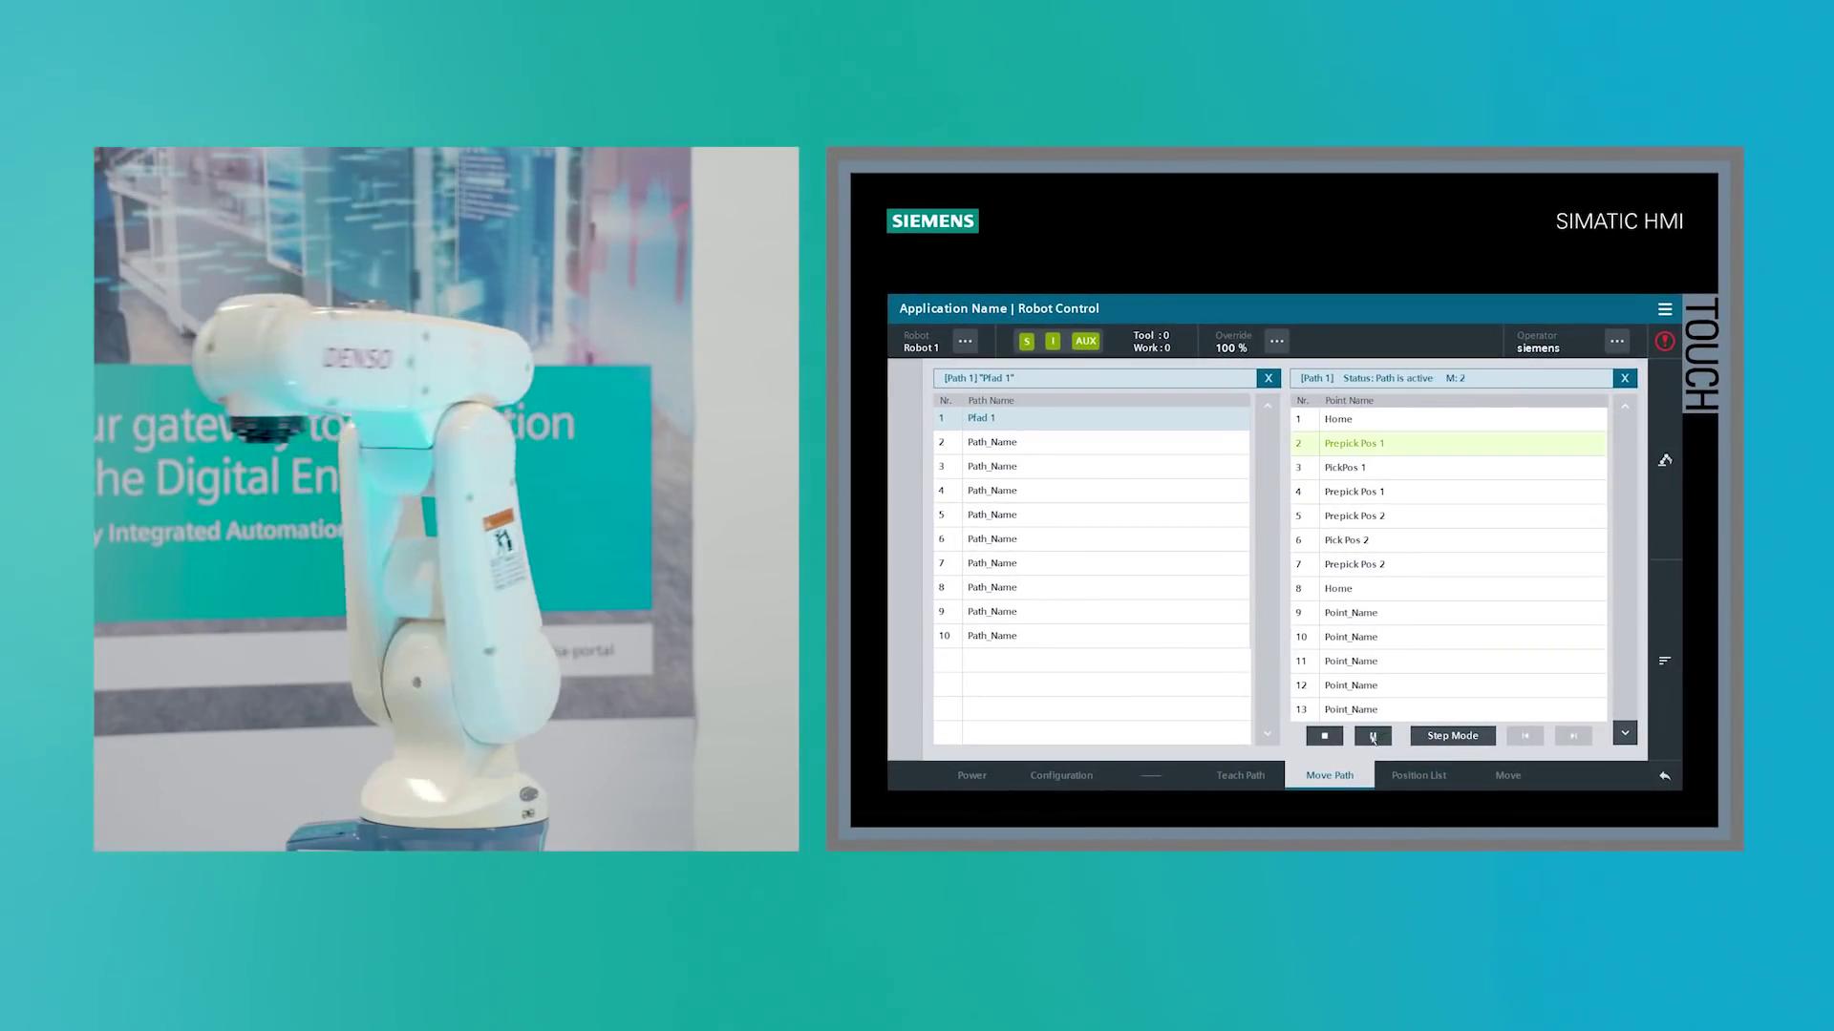